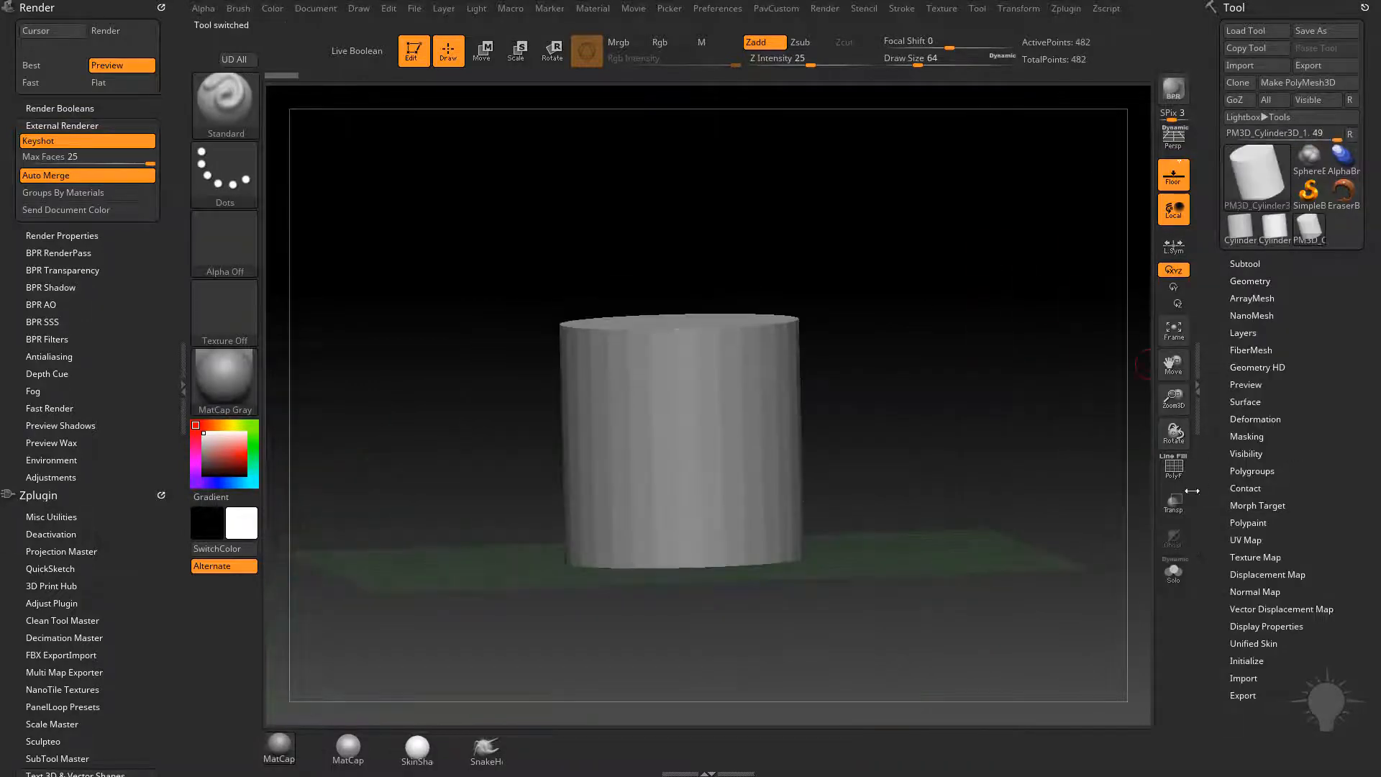
# Step: Show the cylinder's polygon wireframe and delete the redundant horizontal edge loops from its side
pyautogui.hotkey('shift', 'f')
pyautogui.moveTo(1104, 441); pyautogui.dragTo(1123, 417)
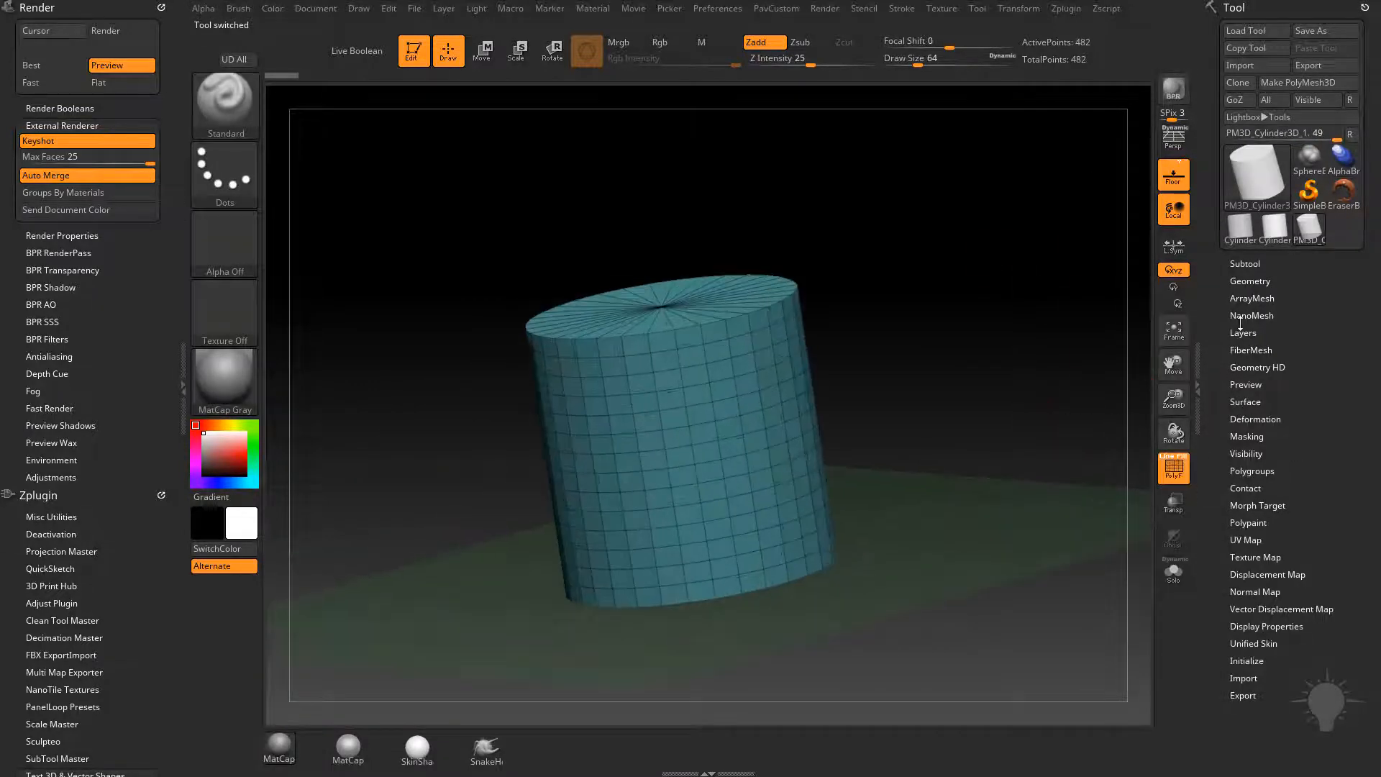
pyautogui.click(1251, 281)
pyautogui.click(1250, 381)
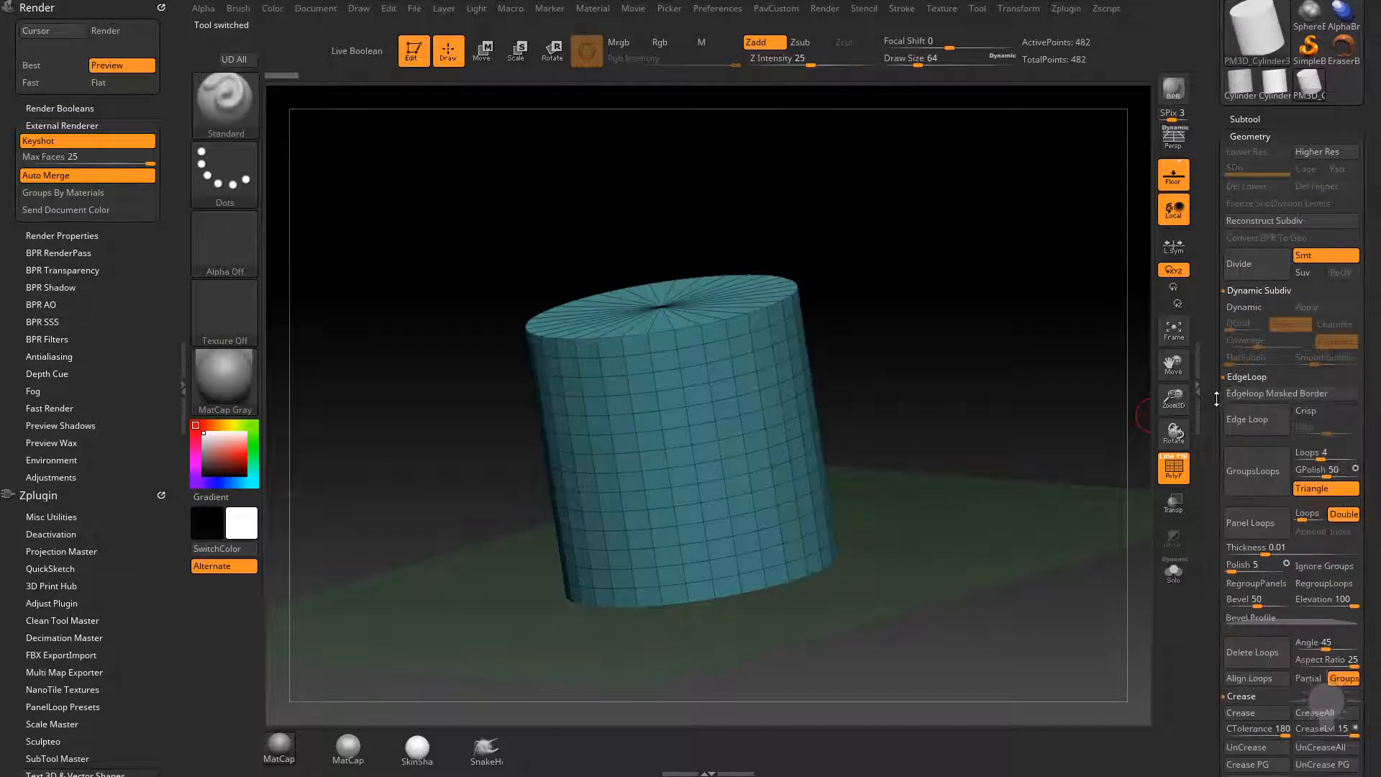
pyautogui.click(1252, 617)
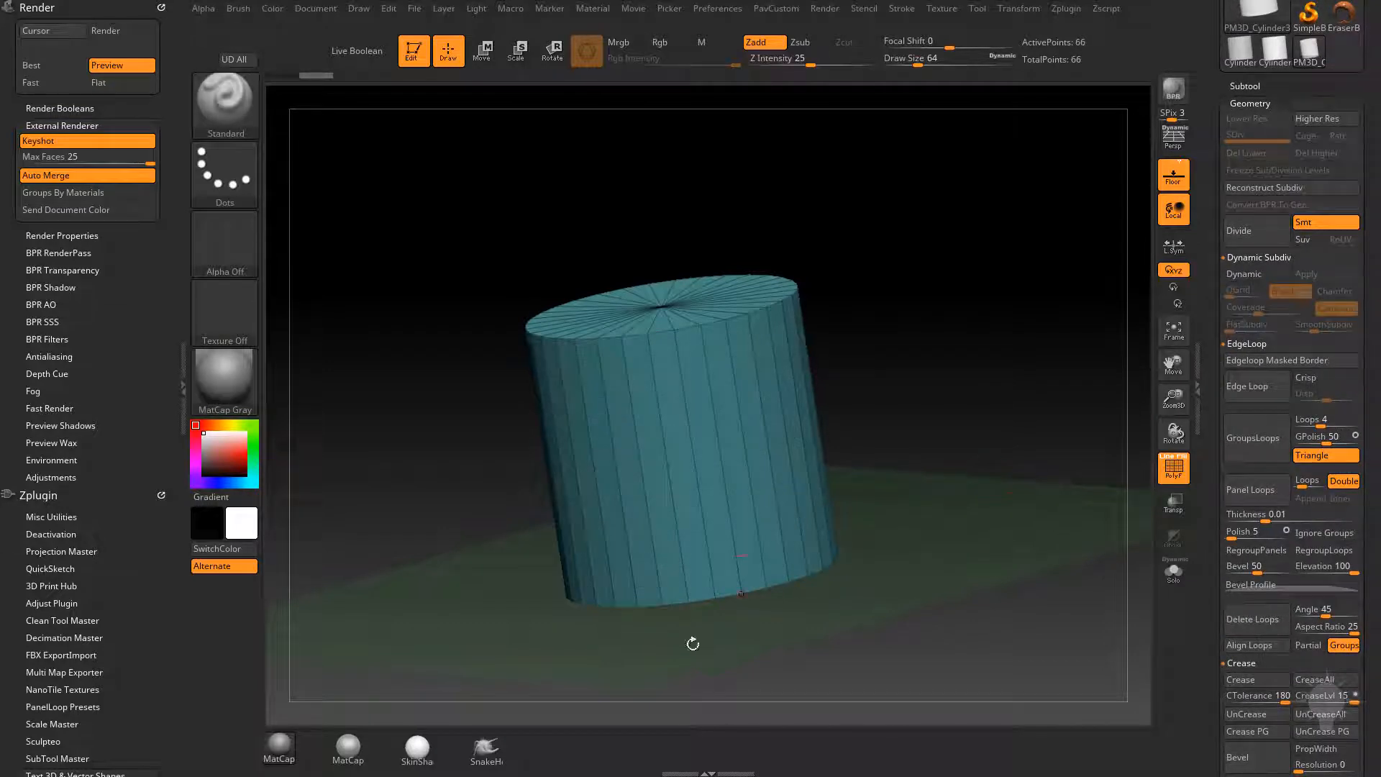
# Step: With the ZModeler brush, insert multiple edge loops around the cylinder's side, curving its profile outward into a rounded barrel
pyautogui.keyDown('shift'); pyautogui.moveTo(693, 644); pyautogui.dragTo(981, 370); pyautogui.keyUp('shift')
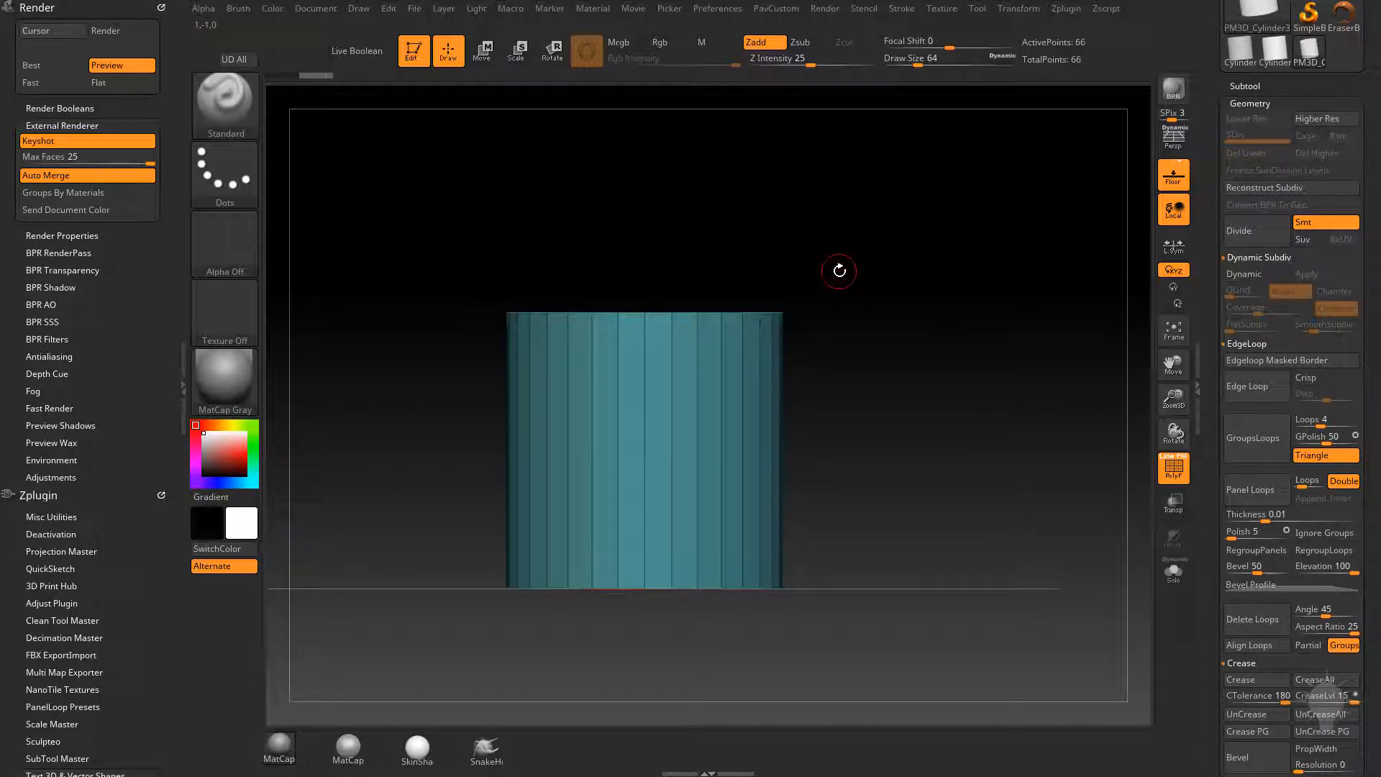
pyautogui.press('b')
pyautogui.press('z')
pyautogui.press('m')
pyautogui.press('space')
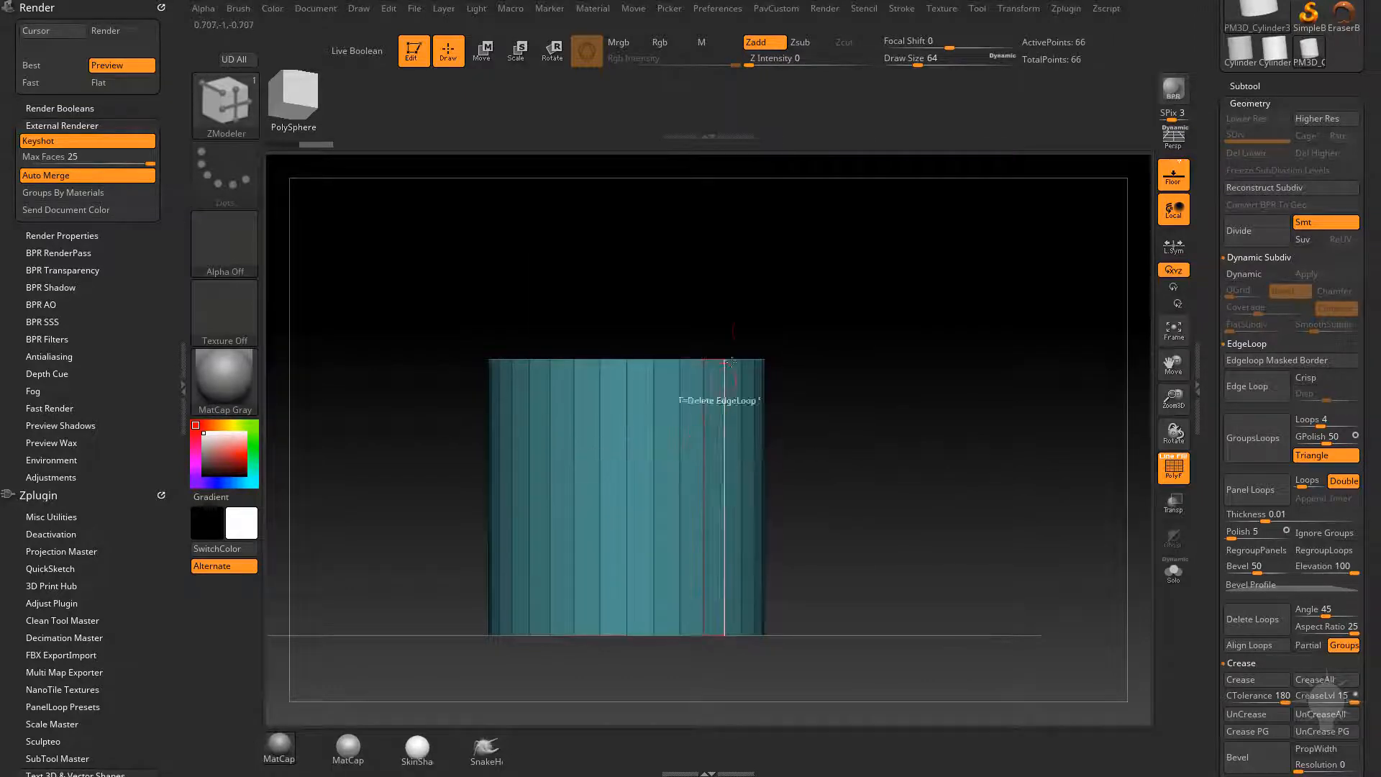
pyautogui.press('b')
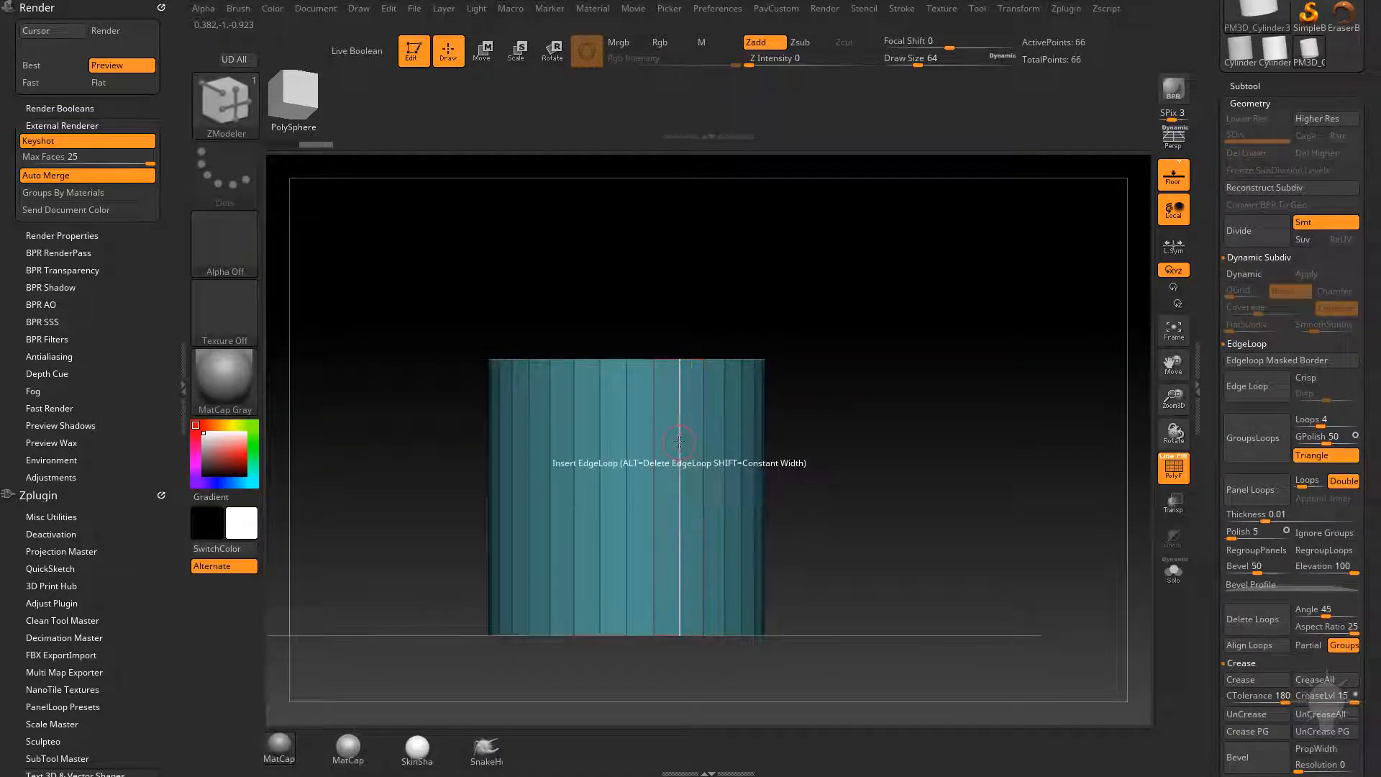
pyautogui.press('space')
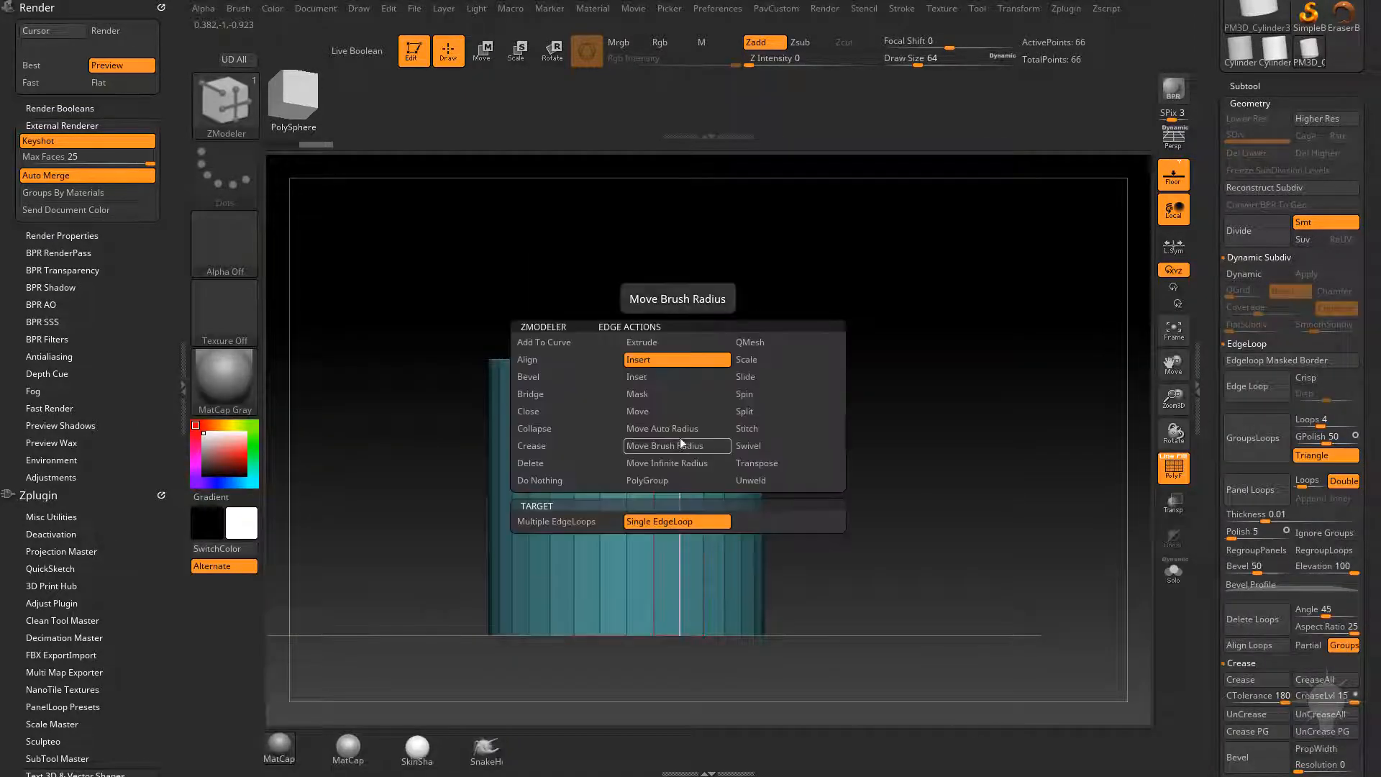
pyautogui.click(586, 523)
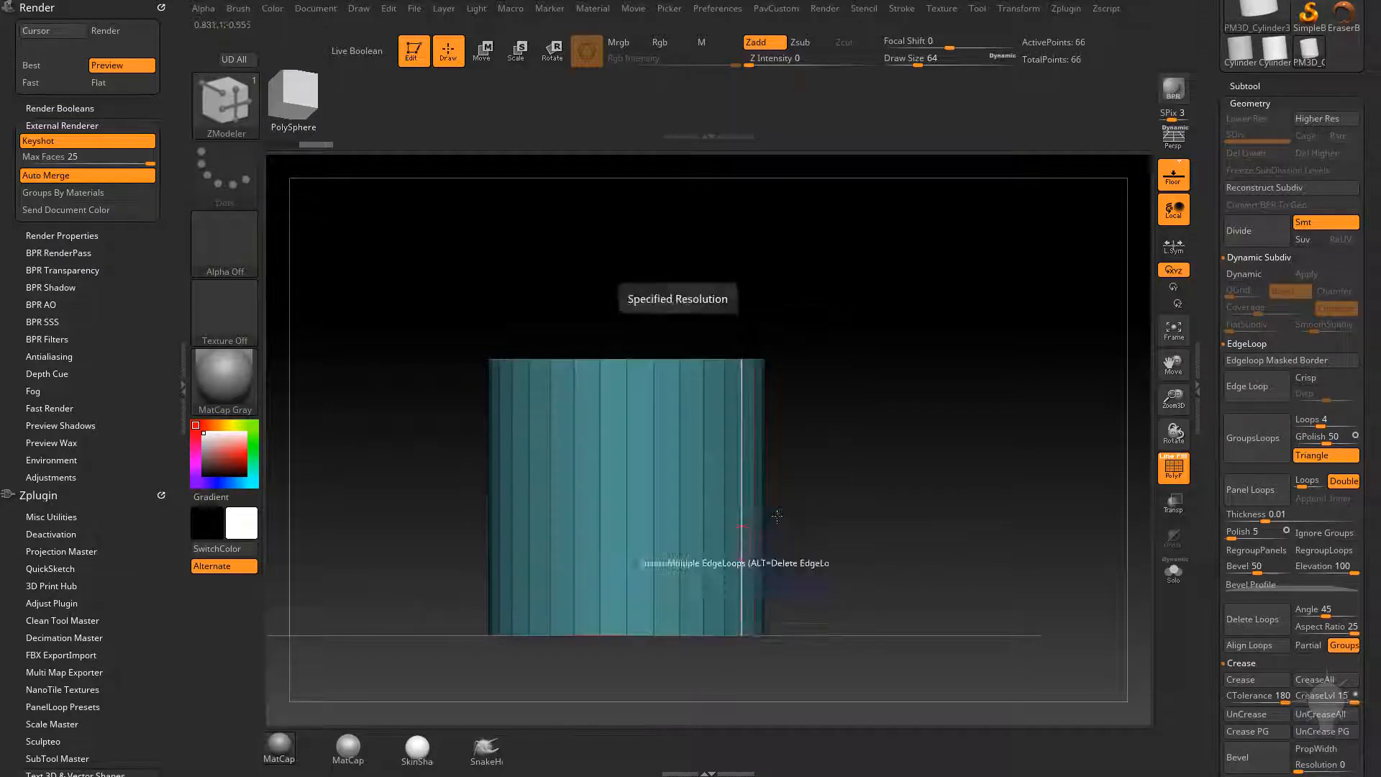
pyautogui.keyDown('alt'); pyautogui.moveTo(756, 496); pyautogui.dragTo(755, 446, button='right'); pyautogui.keyUp('alt')
pyautogui.moveTo(729, 433); pyautogui.dragTo(831, 373)
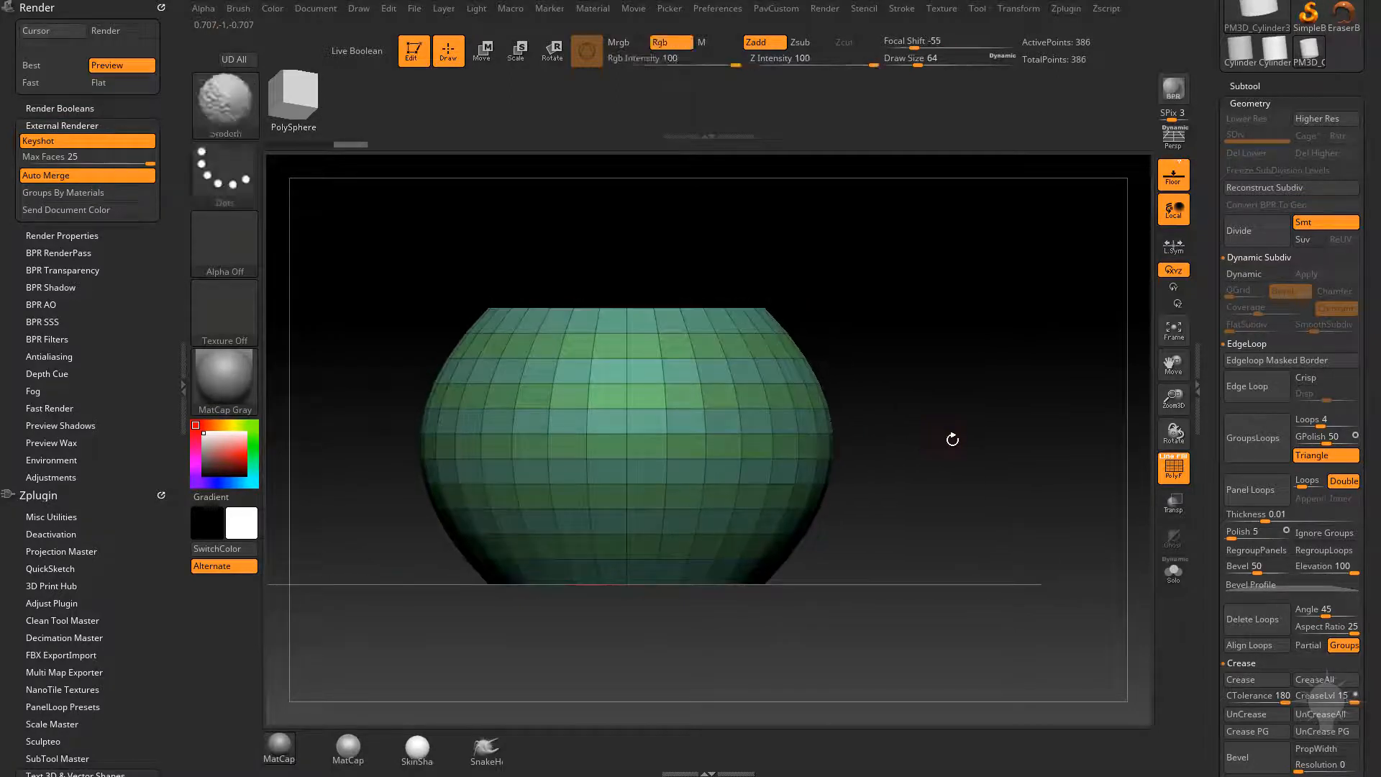
# Step: Stretch the barrel vertically into a taller, slimmer shape and return to draw mode
pyautogui.press('w')
pyautogui.moveTo(644, 415); pyautogui.dragTo(644, 374)
pyautogui.press('q')
pyautogui.moveTo(916, 348)
pyautogui.keyDown('alt'); pyautogui.mouseDown()
pyautogui.moveTo(925, 357)
pyautogui.moveTo(910, 369)
pyautogui.mouseUp(); pyautogui.keyUp('alt')
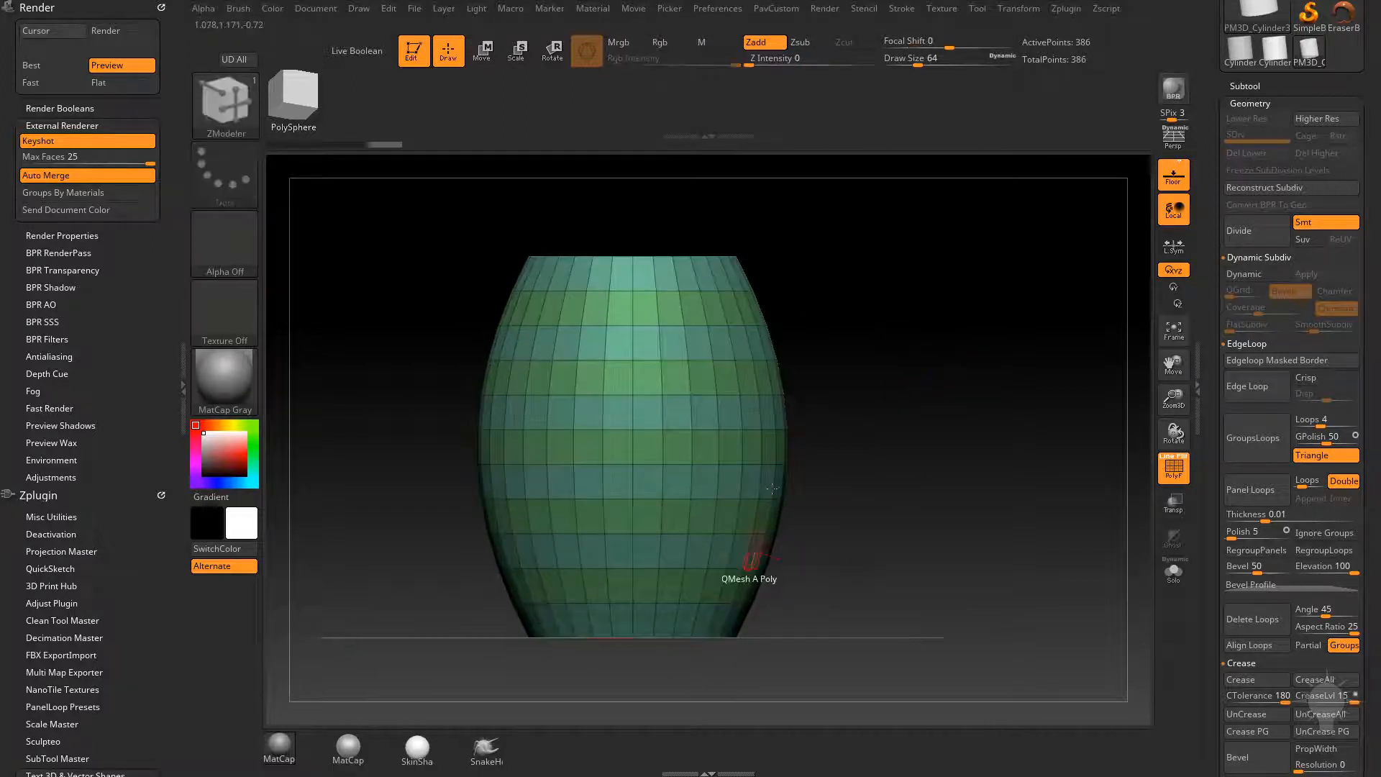
# Step: Isolate the lower half of the barrel and delete the hidden upper half
pyautogui.hotkey('ctrl', 'shift')
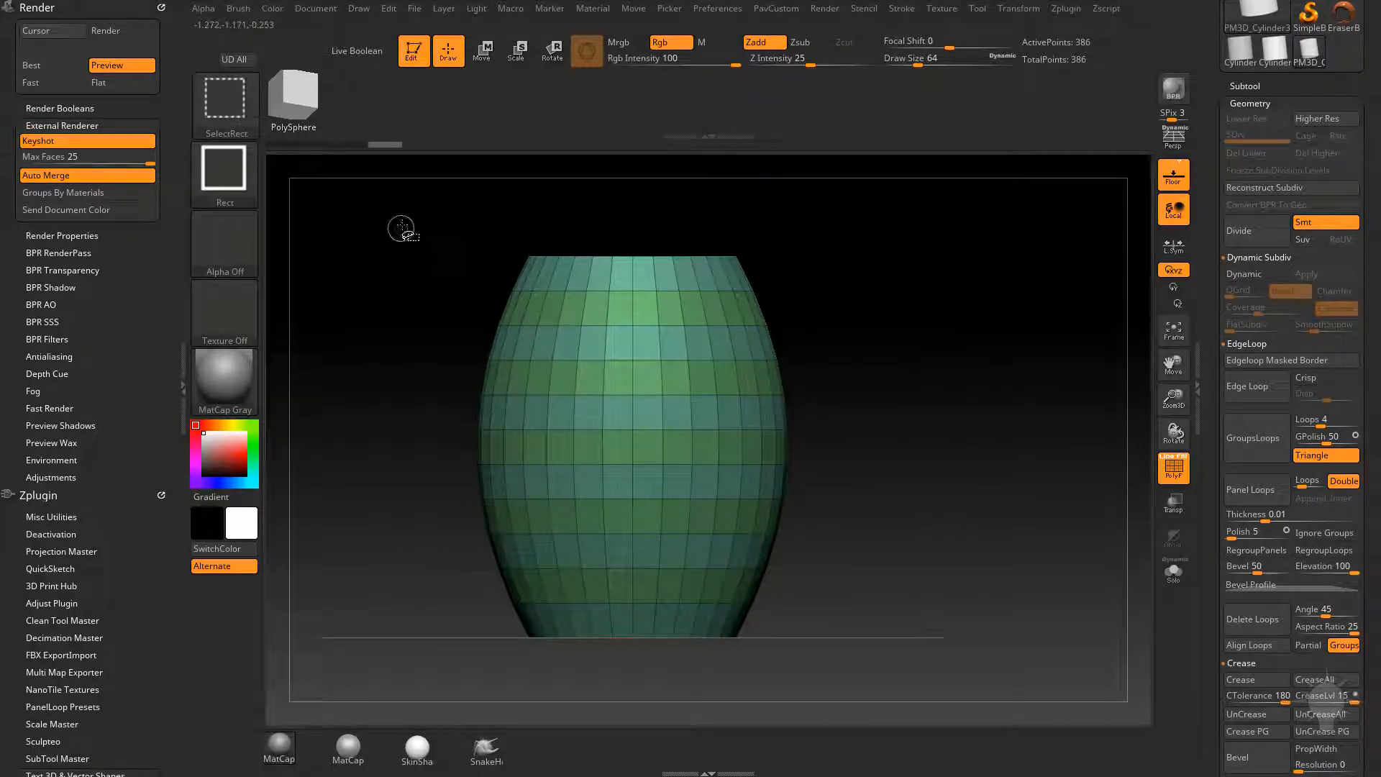
pyautogui.keyDown('ctrl'); pyautogui.keyDown('shift'); pyautogui.moveTo(403, 222); pyautogui.dragTo(907, 424); pyautogui.keyUp('shift'); pyautogui.keyUp('ctrl')
pyautogui.press('`')
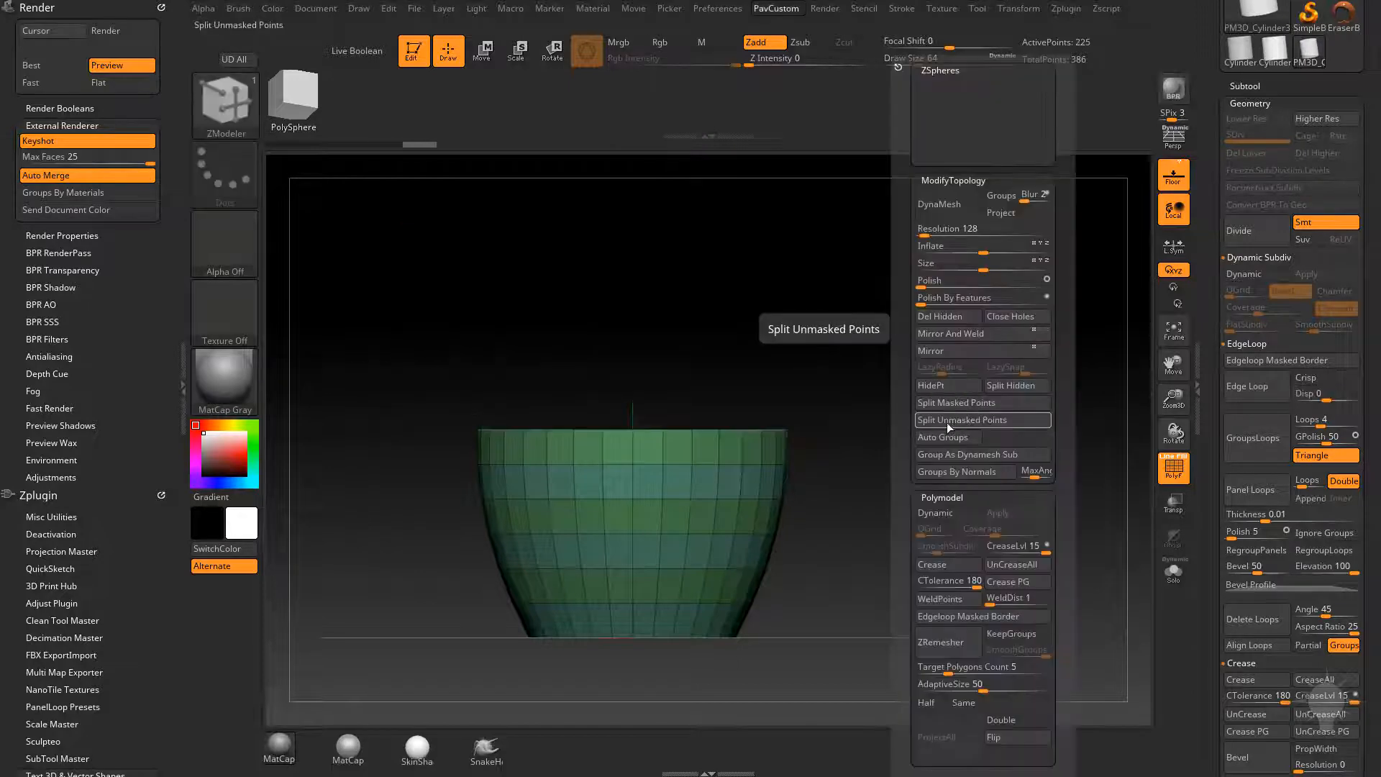
pyautogui.click(949, 317)
pyautogui.moveTo(925, 370); pyautogui.dragTo(958, 375)
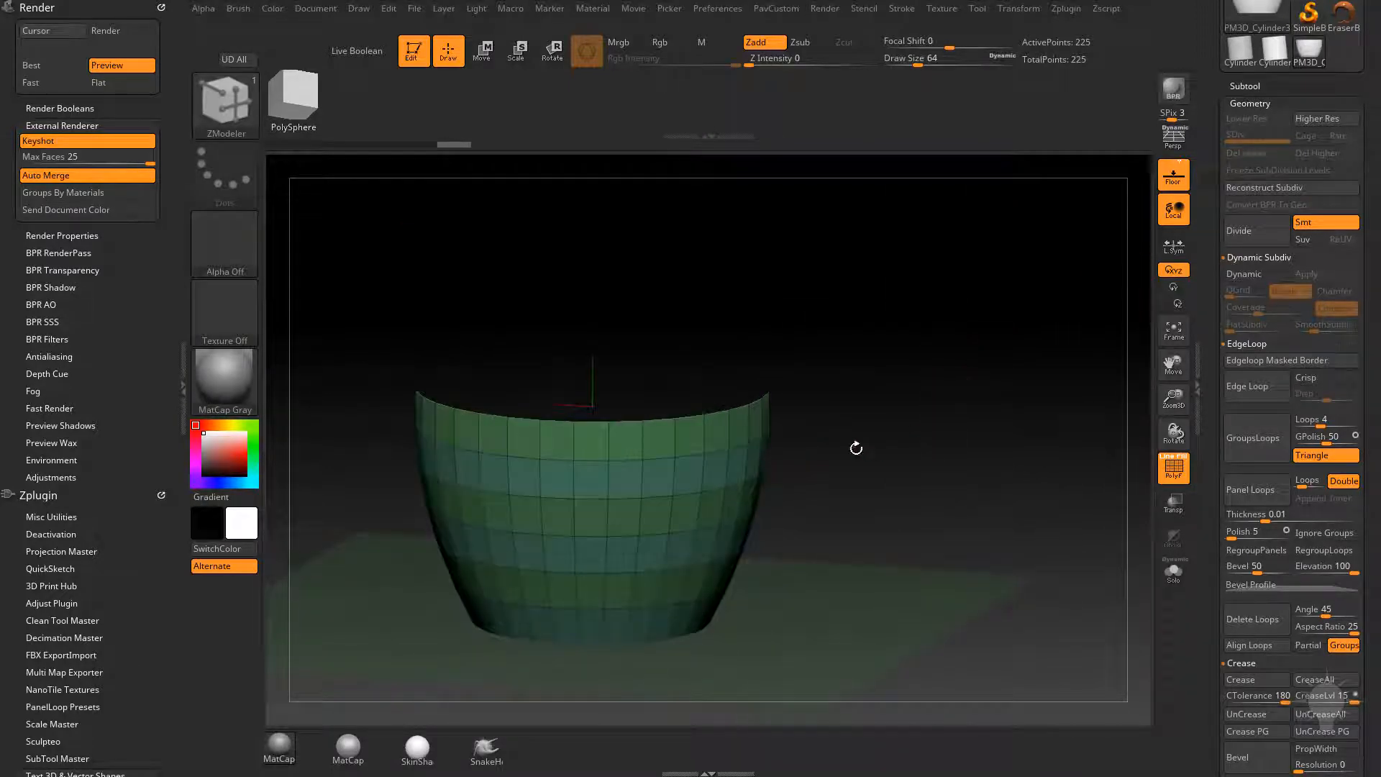
# Step: Make the open cup's surface double-sided so that both inner and outer walls are displayed
pyautogui.moveTo(856, 448); pyautogui.dragTo(941, 423)
pyautogui.press('`')
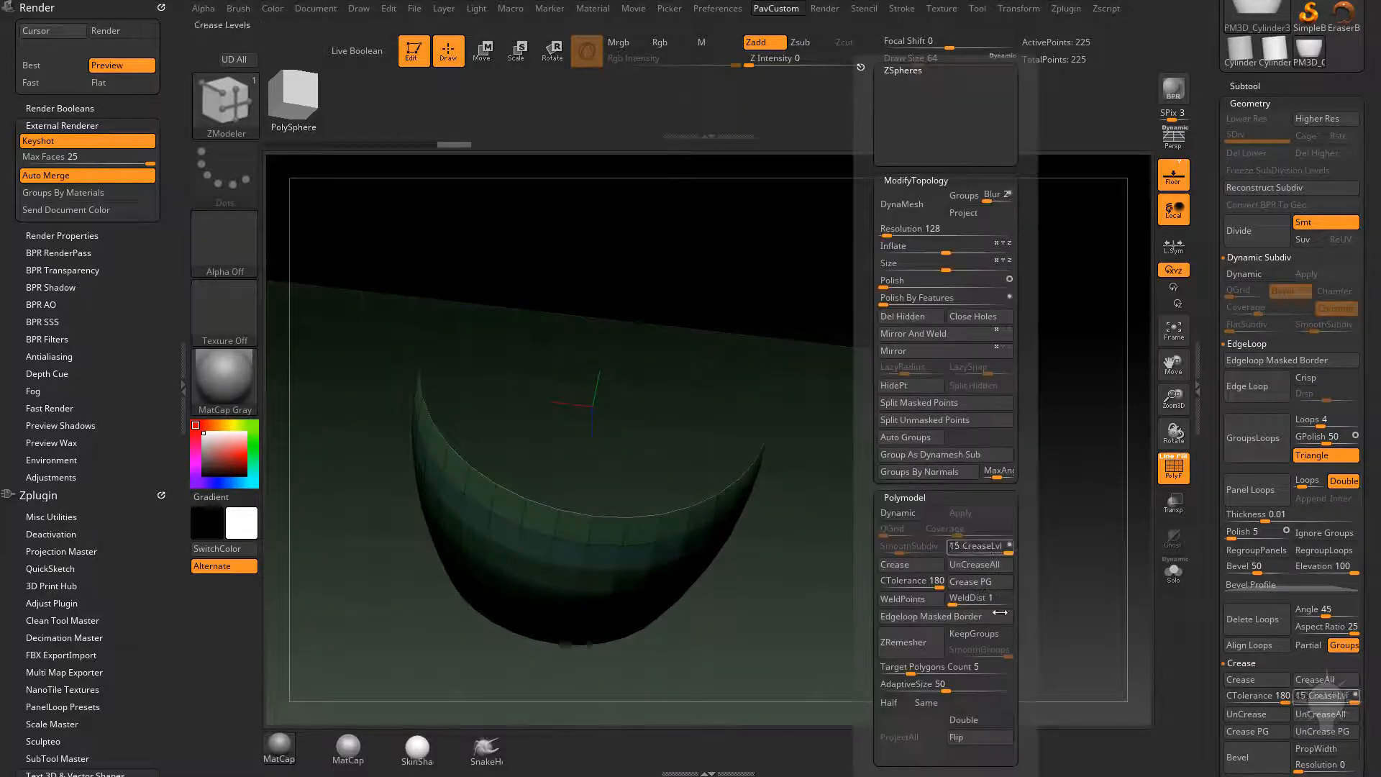
pyautogui.click(973, 720)
pyautogui.moveTo(740, 576); pyautogui.dragTo(1148, 447)
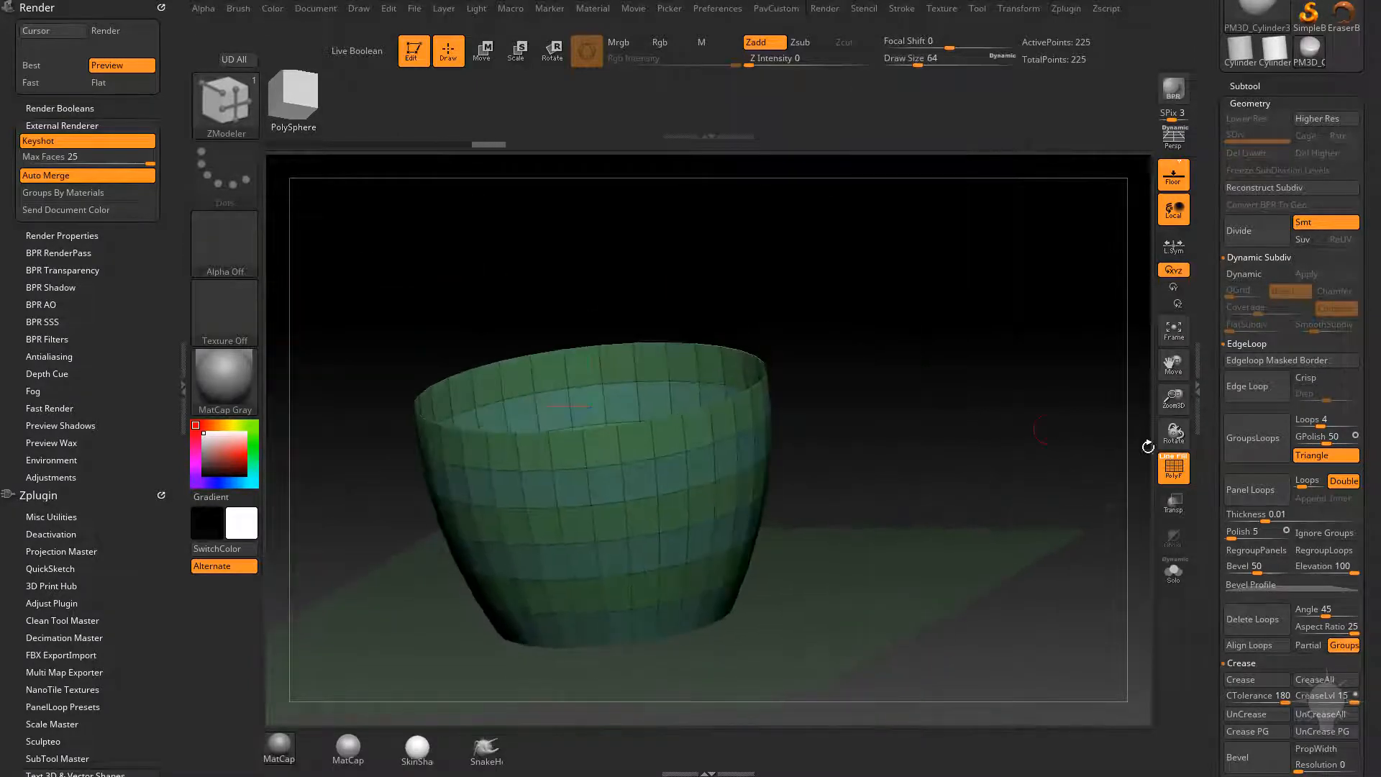
pyautogui.scroll(-10, 1219, 447)
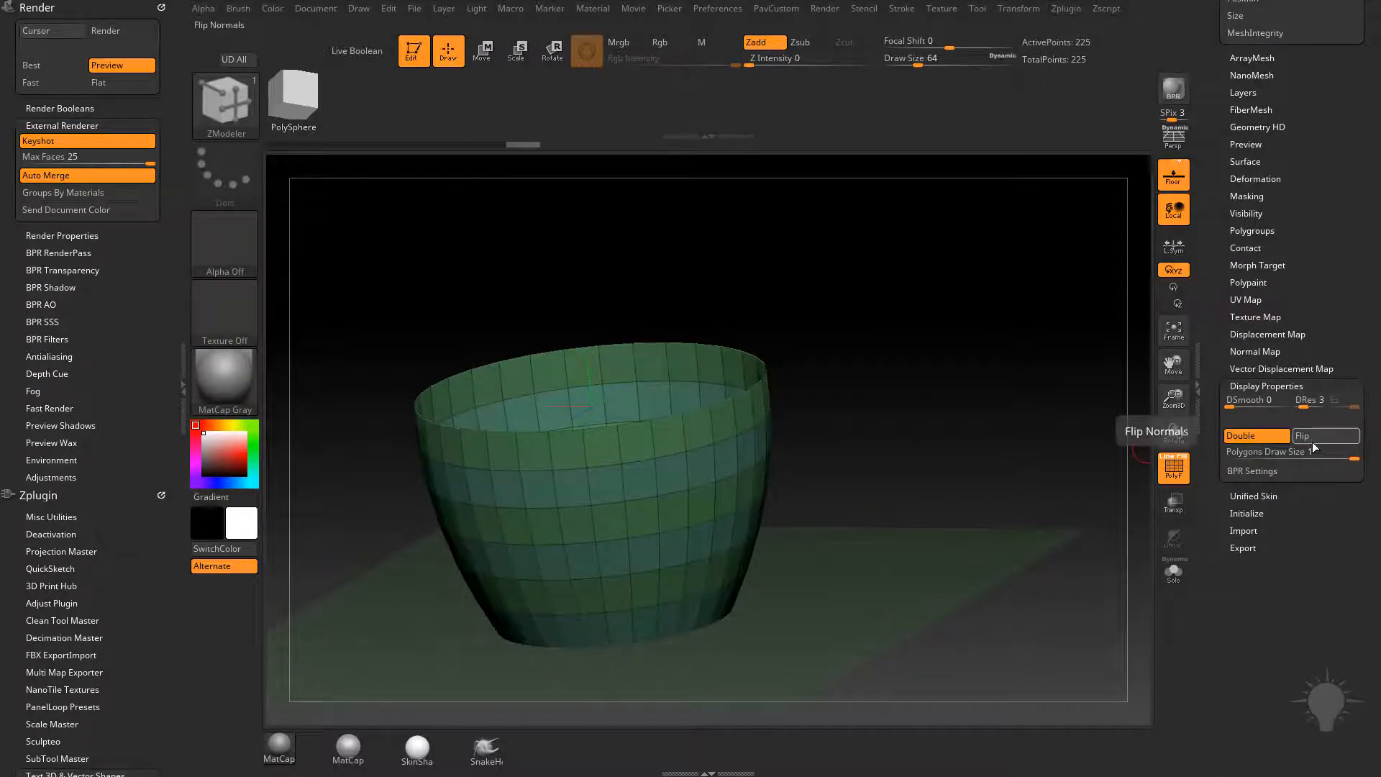
pyautogui.moveTo(1050, 461); pyautogui.dragTo(1159, 453)
pyautogui.click(1257, 437)
pyautogui.click(1275, 436)
# Step: Hide the floor grid and QMesh the cup's bottom face as a Polygroup Island, extending it into a straight foot
pyautogui.moveTo(1029, 460); pyautogui.dragTo(948, 371)
pyautogui.press('space')
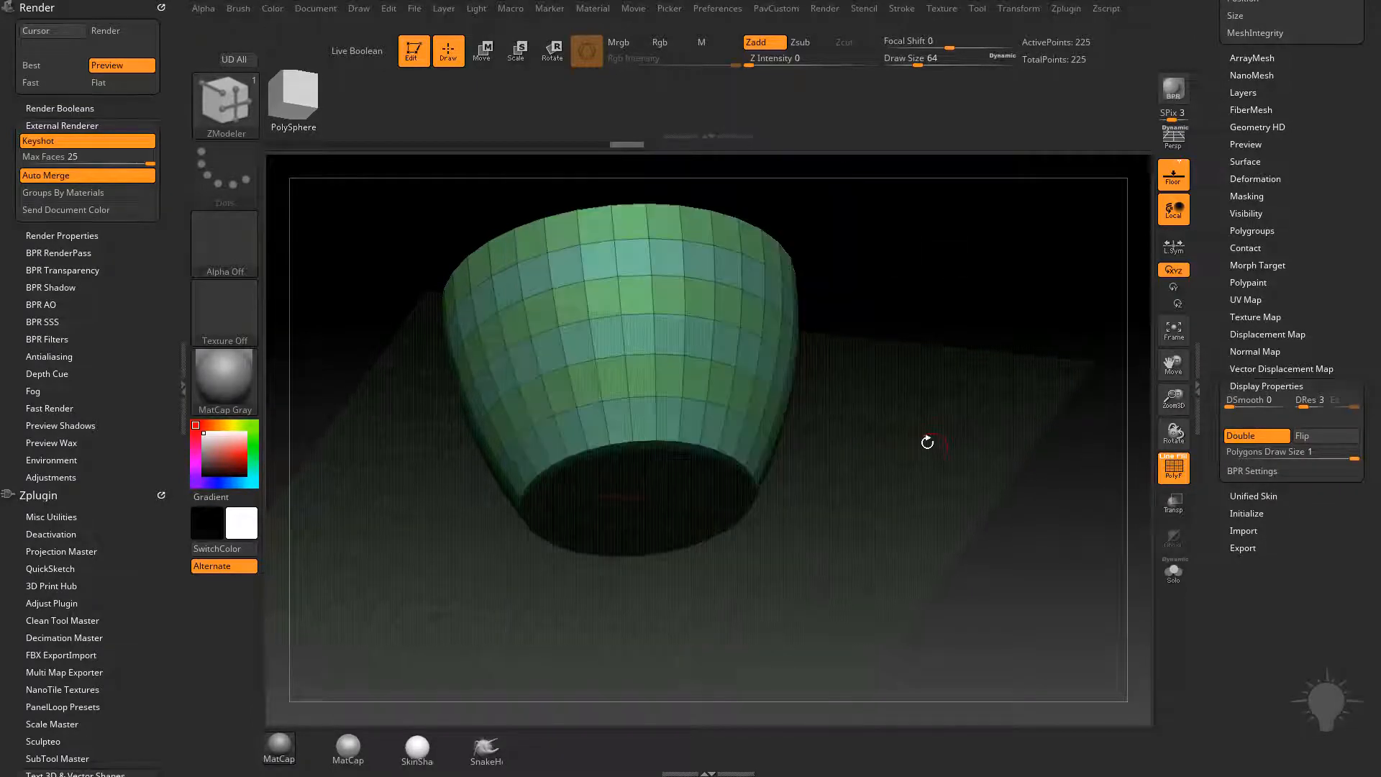
pyautogui.moveTo(927, 441); pyautogui.dragTo(941, 367)
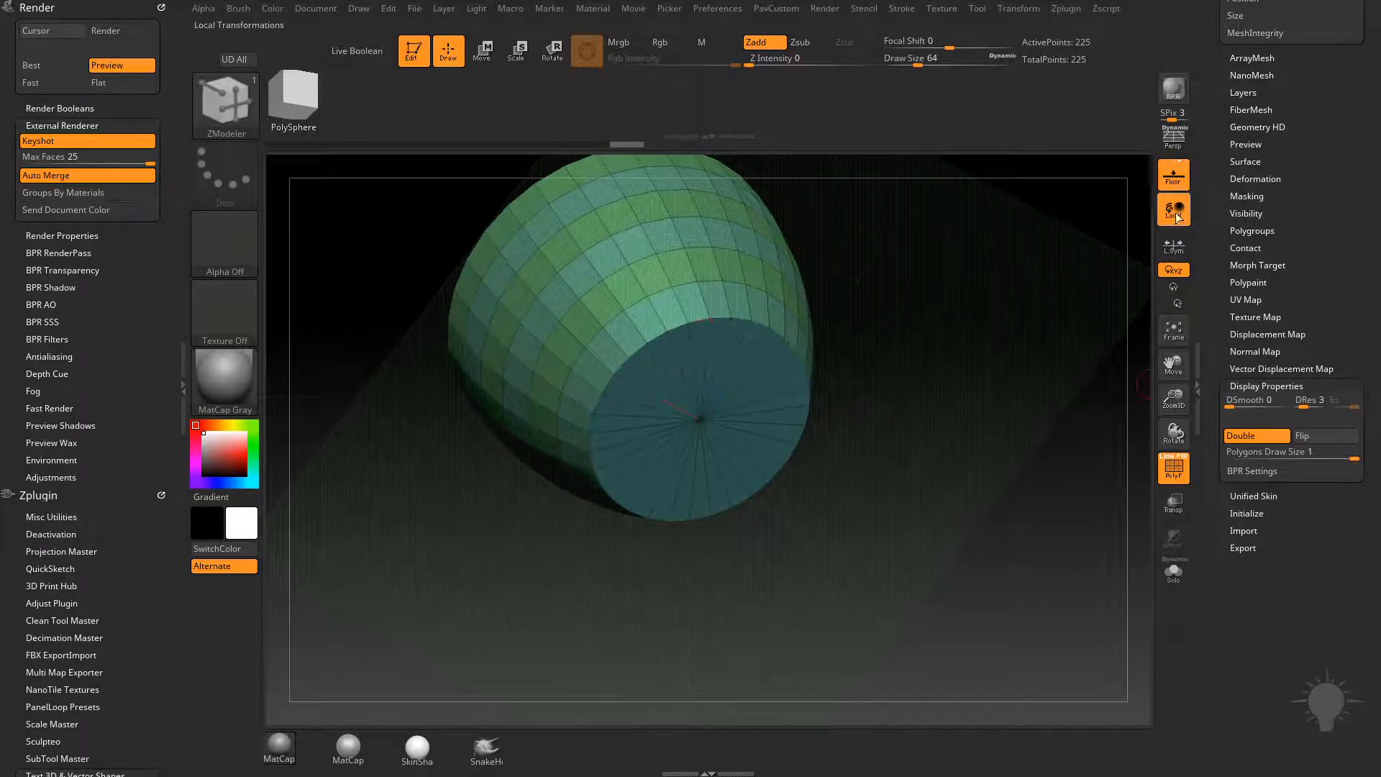
pyautogui.hotkey('shift', 'p')
pyautogui.moveTo(703, 368); pyautogui.dragTo(727, 433)
pyautogui.keyDown('shift'); pyautogui.moveTo(863, 316); pyautogui.dragTo(891, 359); pyautogui.keyUp('shift')
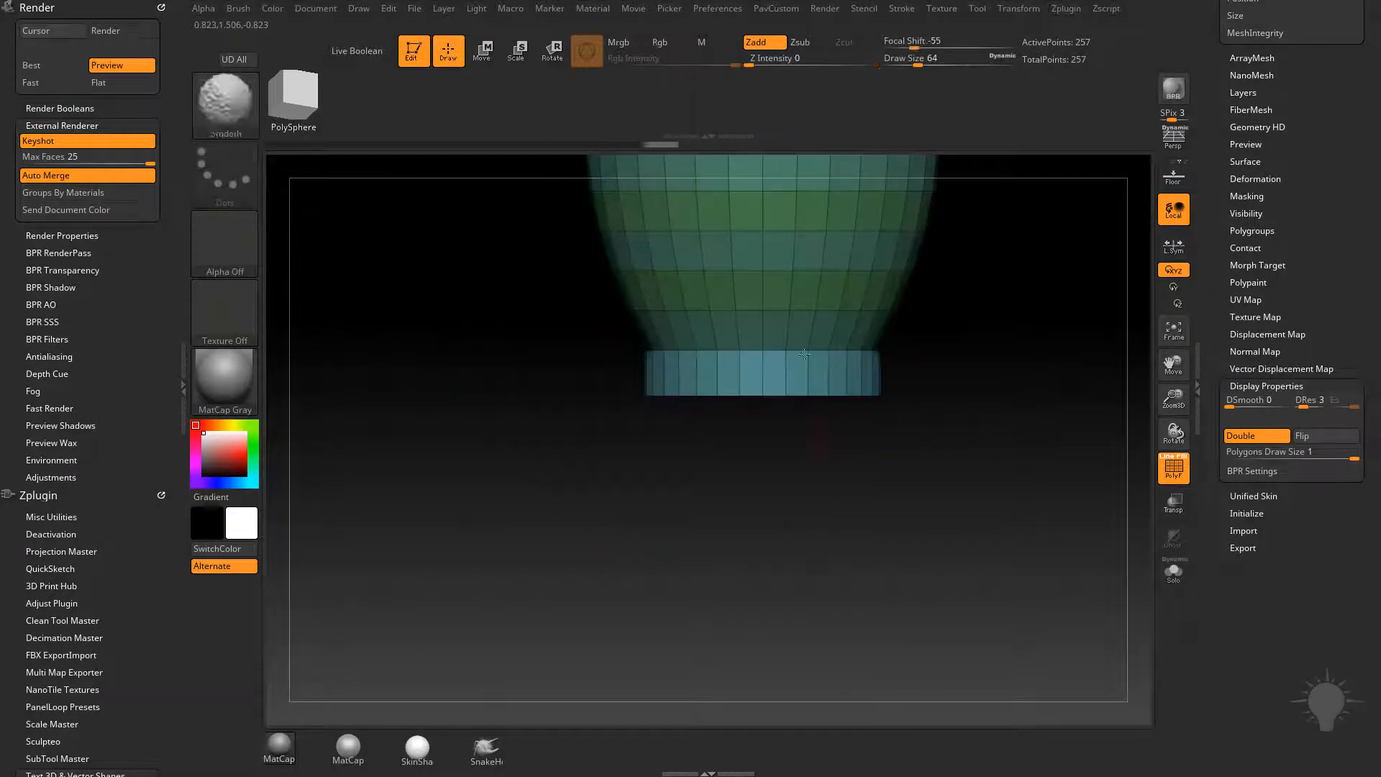
# Step: Bevel the complete edge loop where the foot meets the cup's body, using a single row and a linear edge
pyautogui.keyDown('alt'); pyautogui.moveTo(968, 252); pyautogui.dragTo(669, 458); pyautogui.keyUp('alt')
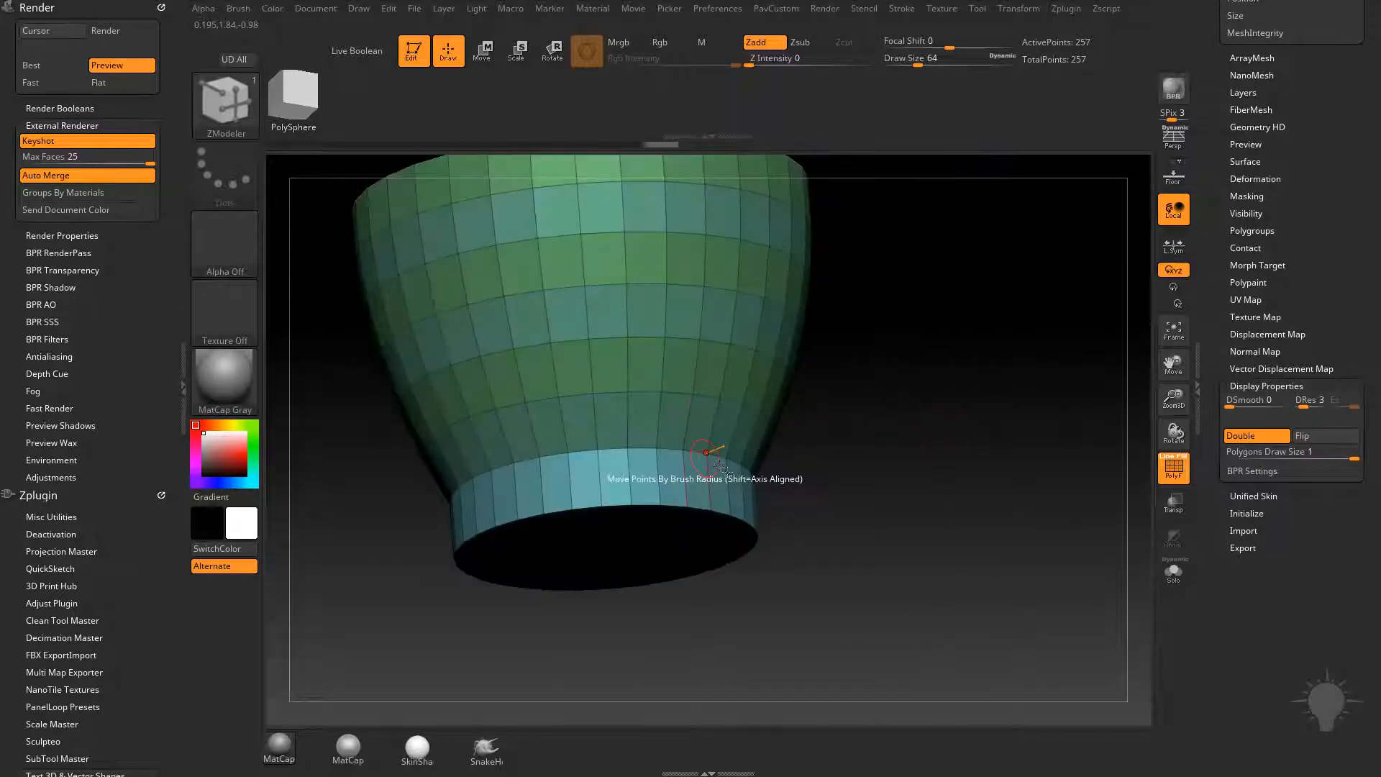
pyautogui.press('space')
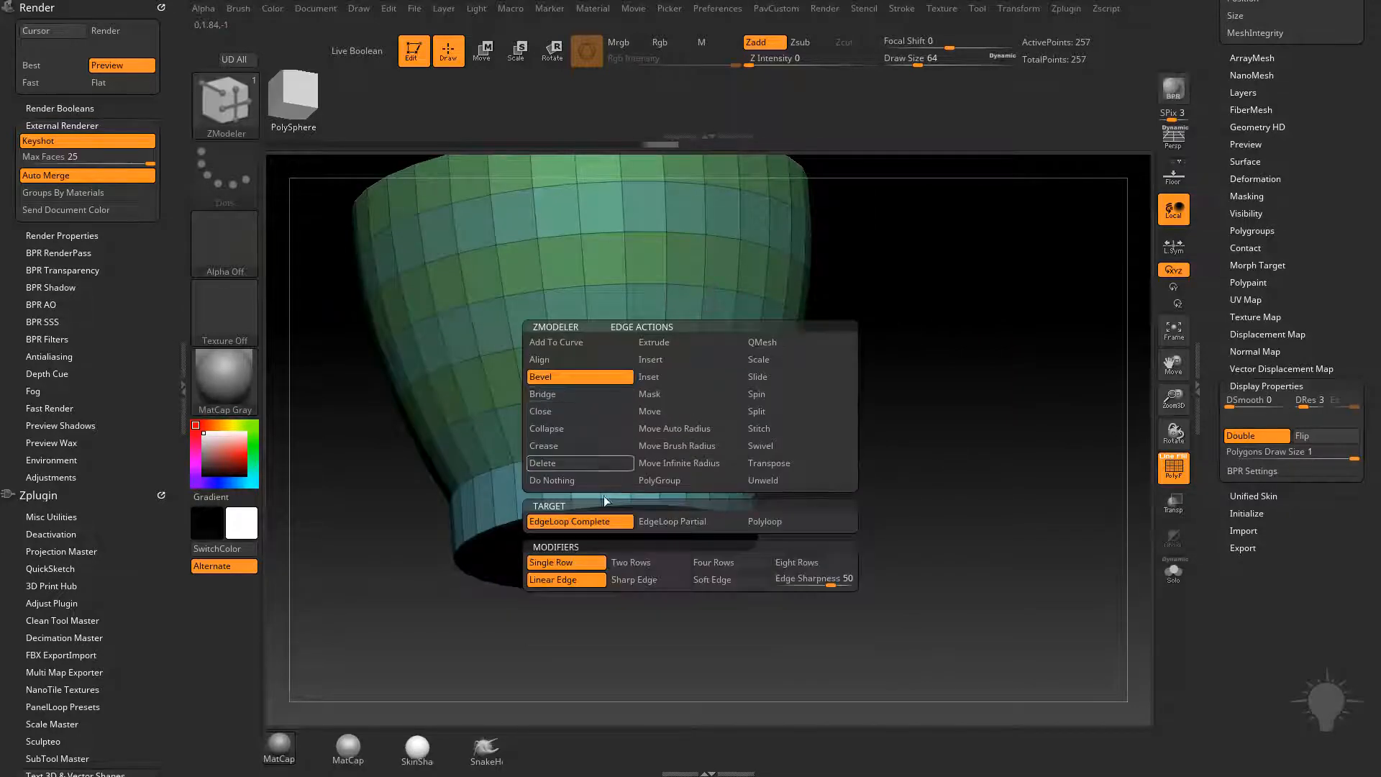
pyautogui.click(708, 454)
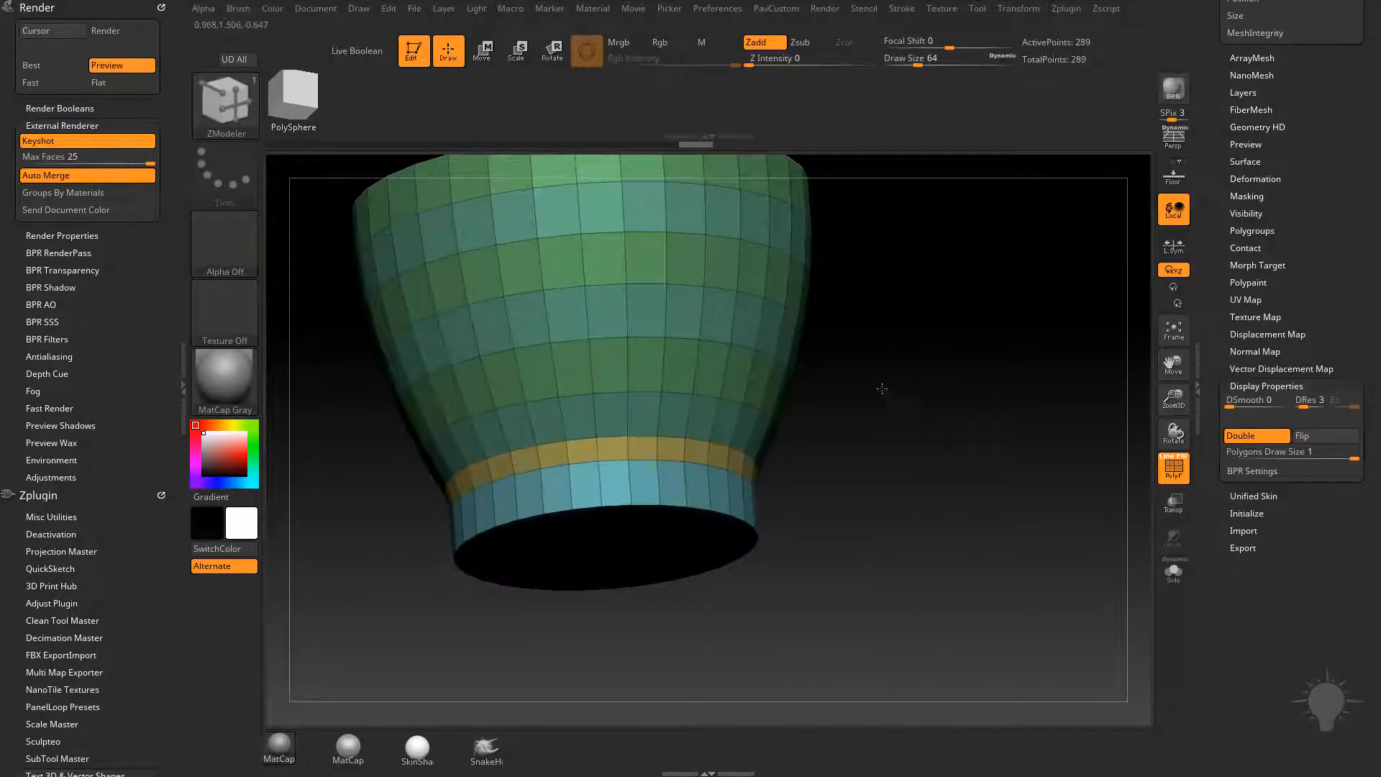
# Step: Give the cup wall thickness by applying QMesh to All Polygons
pyautogui.moveTo(882, 388); pyautogui.dragTo(996, 413)
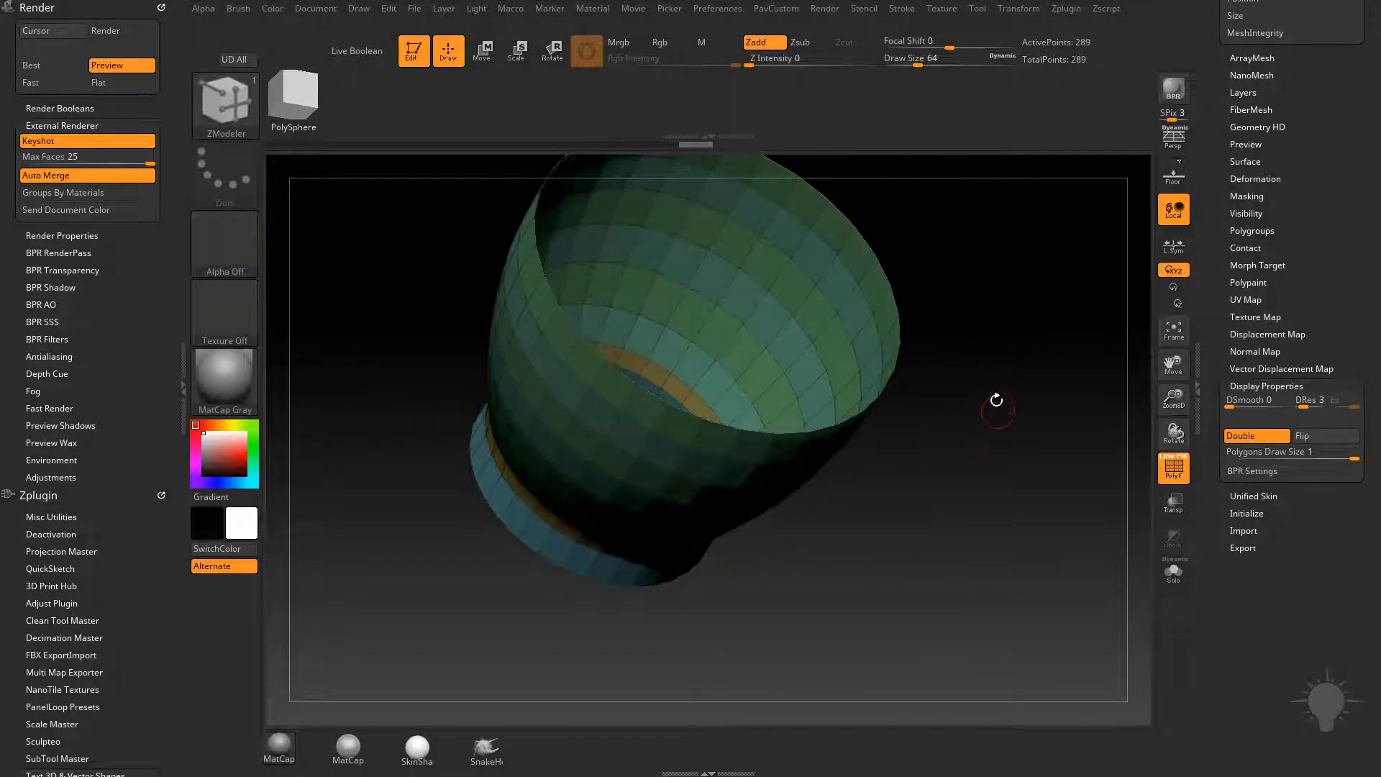
pyautogui.press('space')
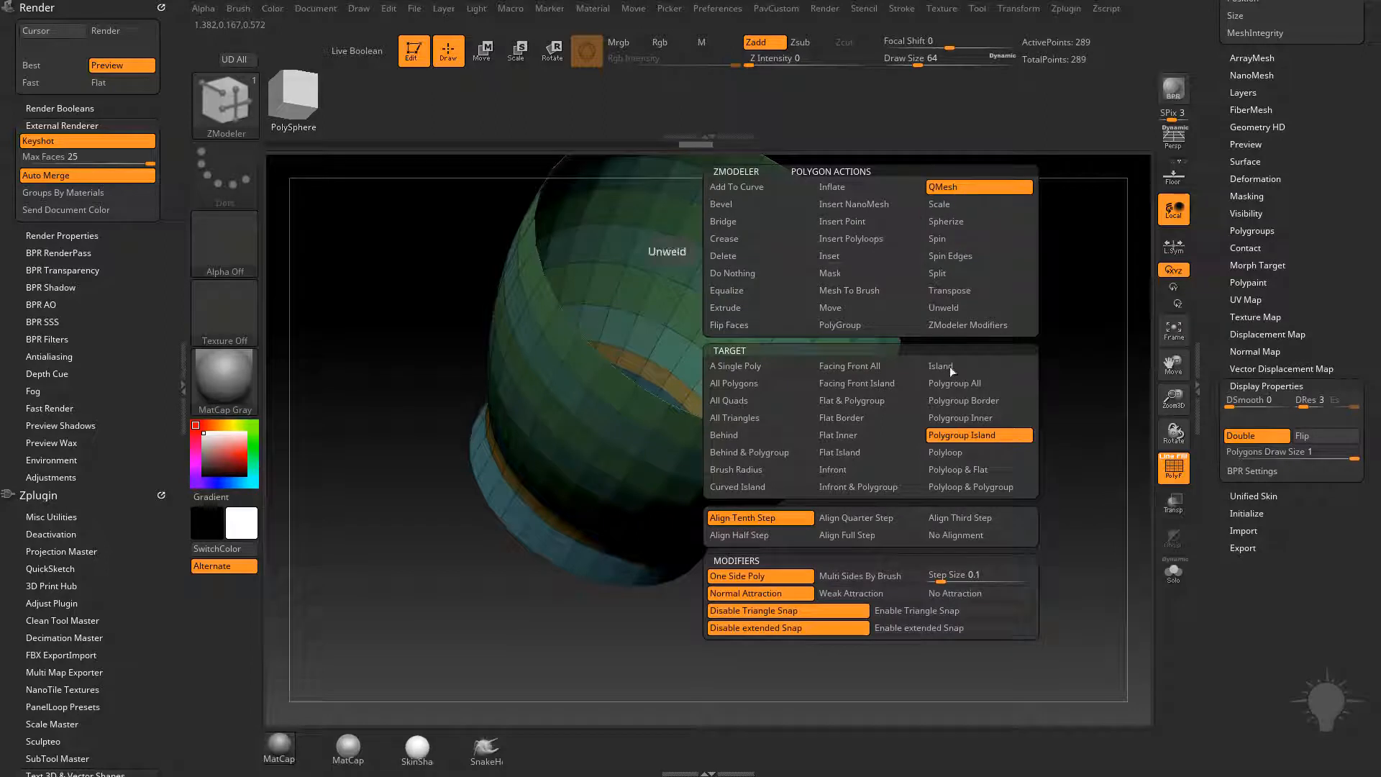
pyautogui.click(760, 382)
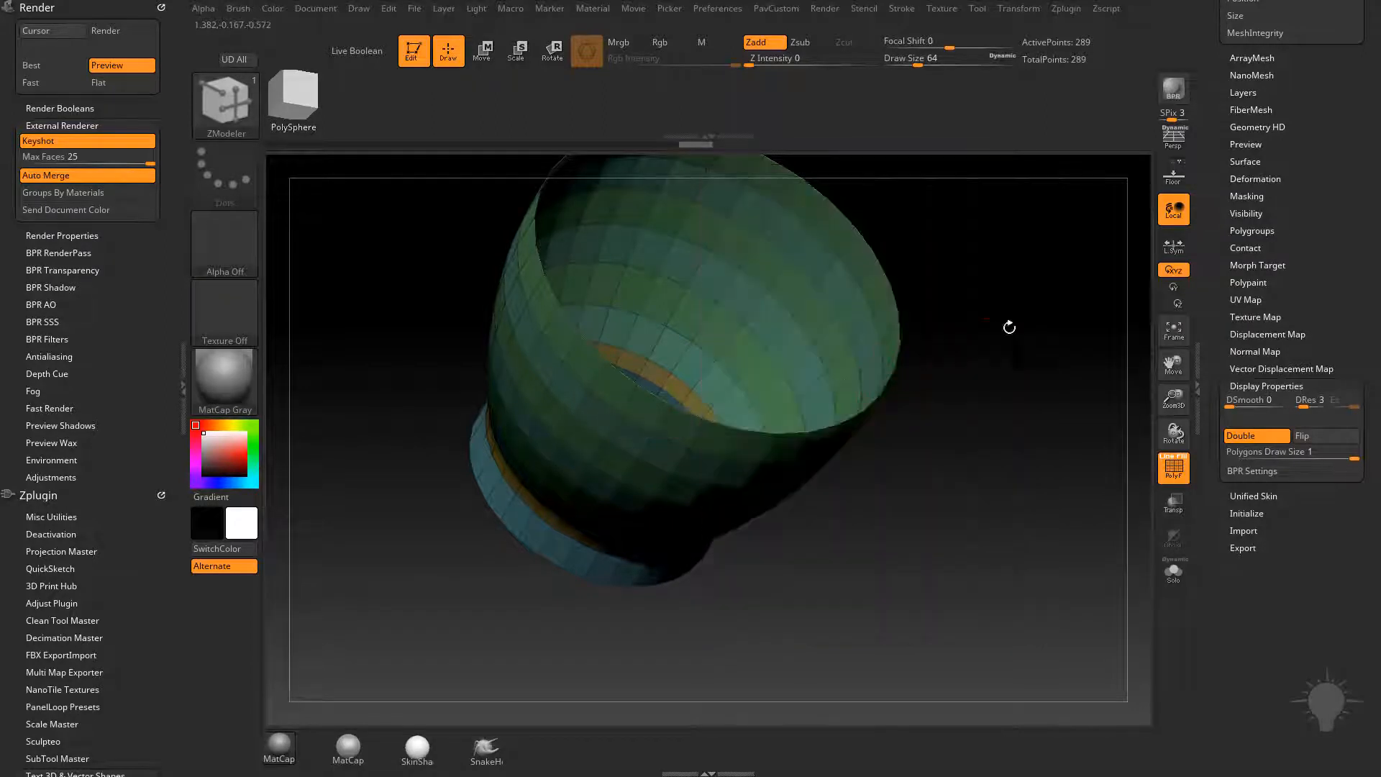
pyautogui.moveTo(835, 324); pyautogui.dragTo(1086, 414)
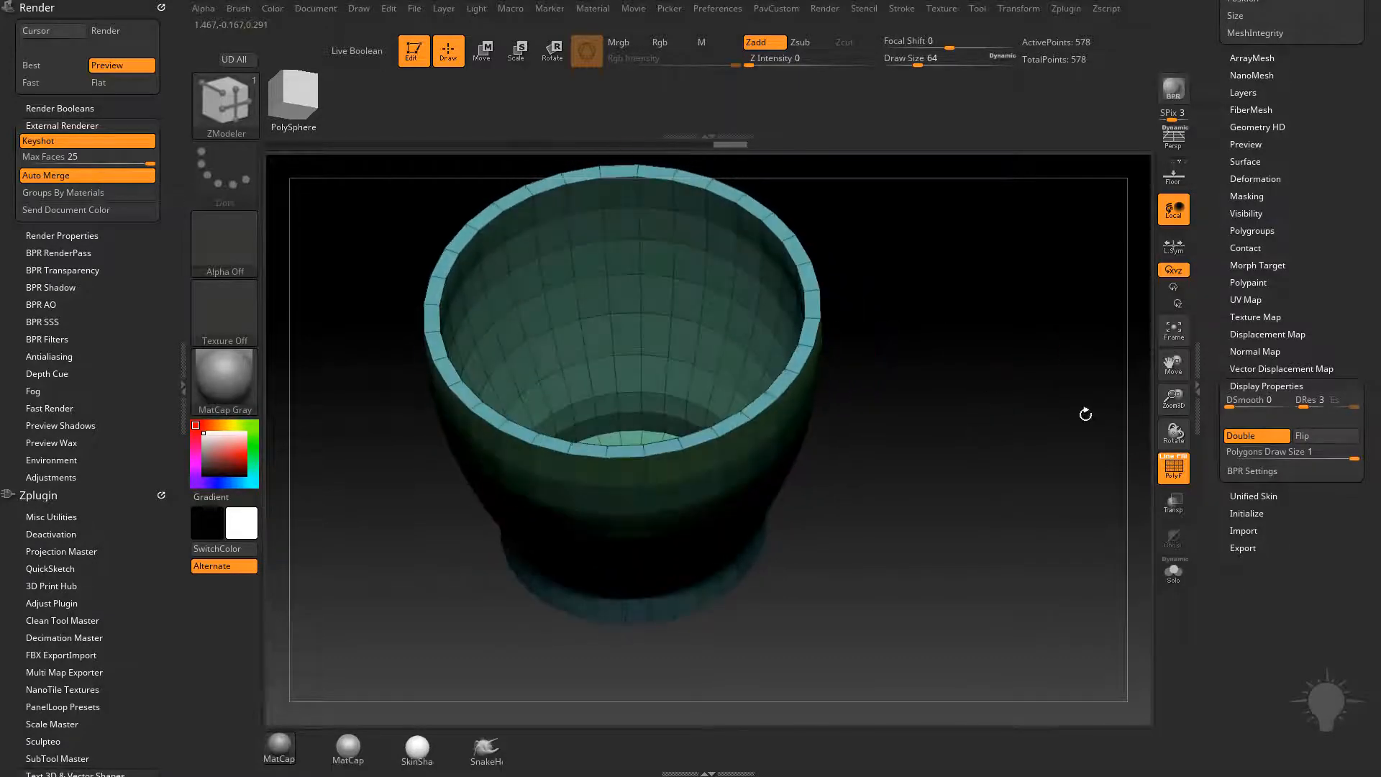
# Step: Examine the wall thickness and inner base with double-sided display off and normals flipped, and restore double-sided display
pyautogui.click(1261, 439)
pyautogui.click(1303, 439)
pyautogui.moveTo(1014, 453)
pyautogui.keyDown('shift'); pyautogui.mouseDown()
pyautogui.moveTo(1025, 432)
pyautogui.moveTo(993, 441)
pyautogui.mouseUp(); pyautogui.keyUp('shift')
pyautogui.click(1321, 438)
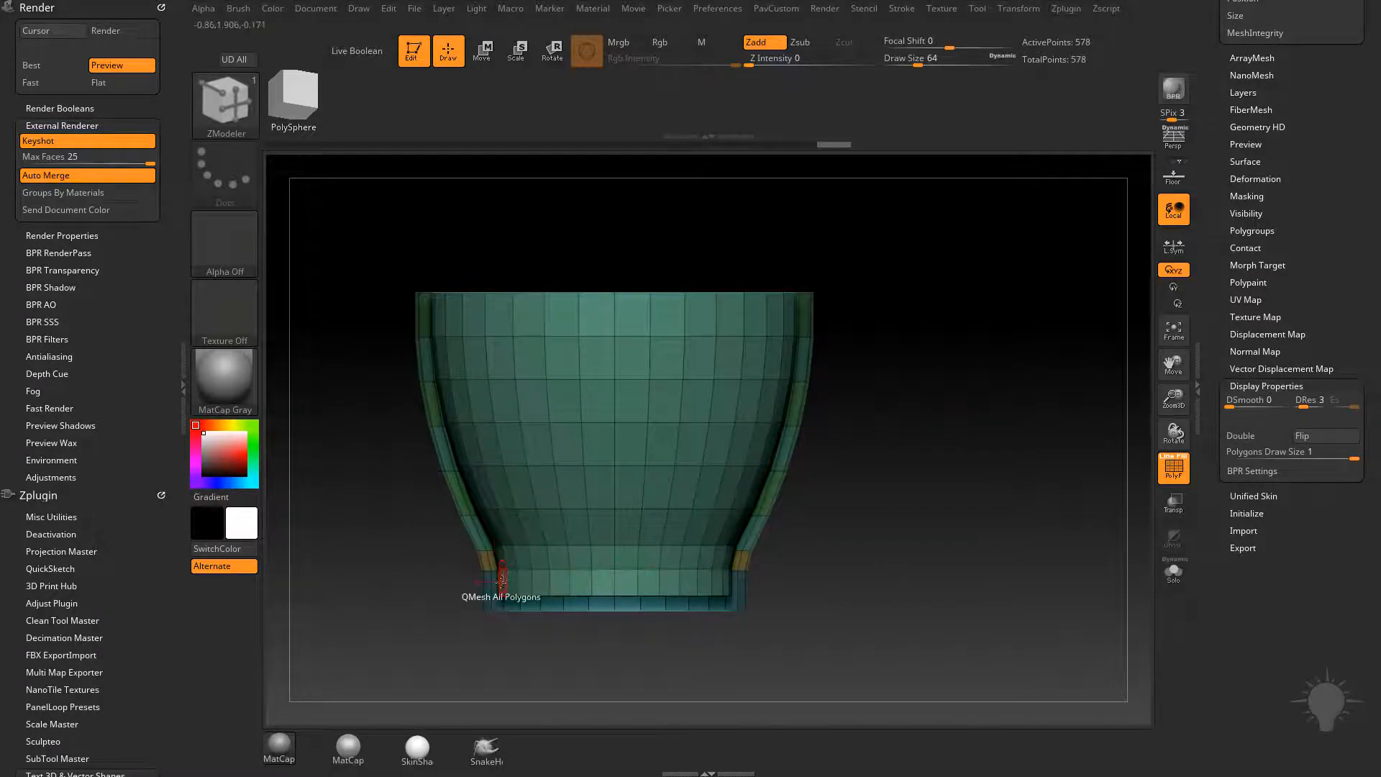
pyautogui.moveTo(879, 472); pyautogui.dragTo(873, 498)
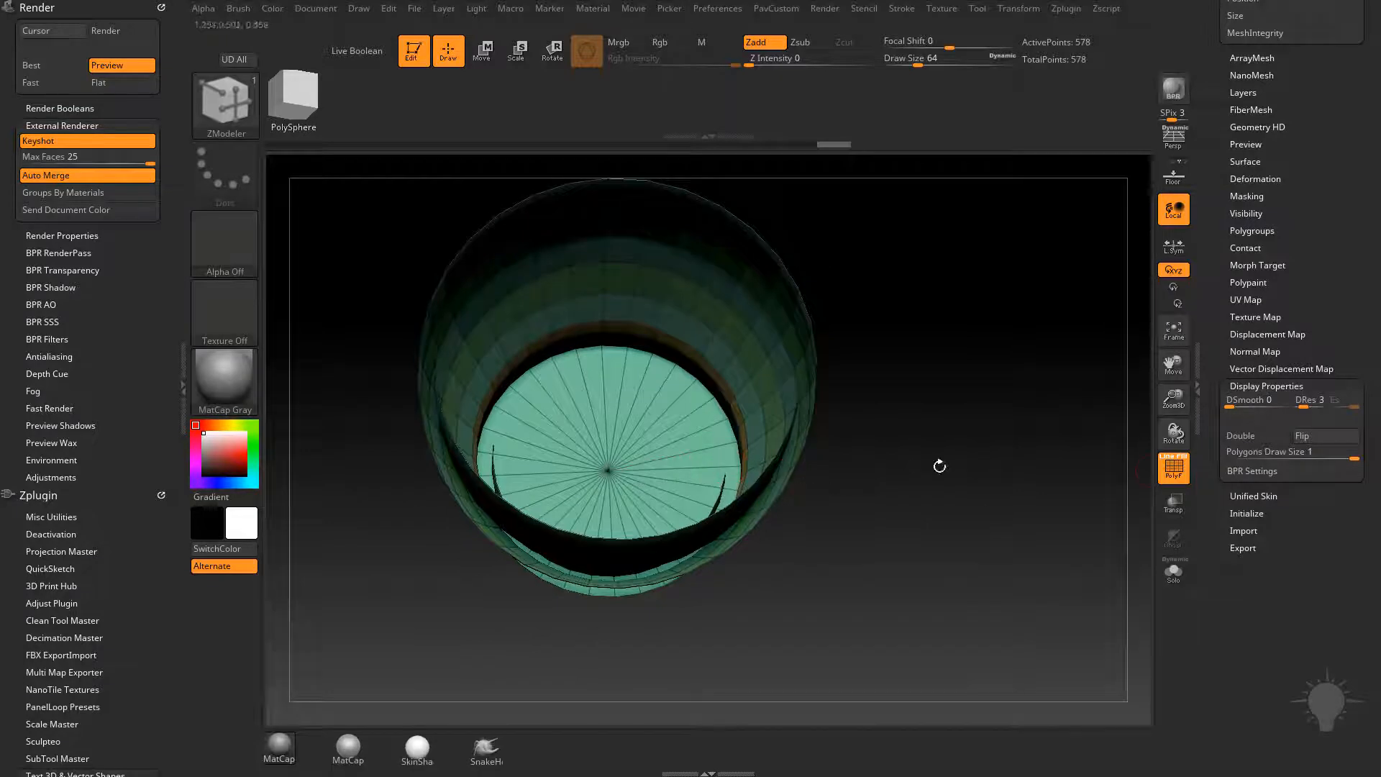
pyautogui.click(1258, 436)
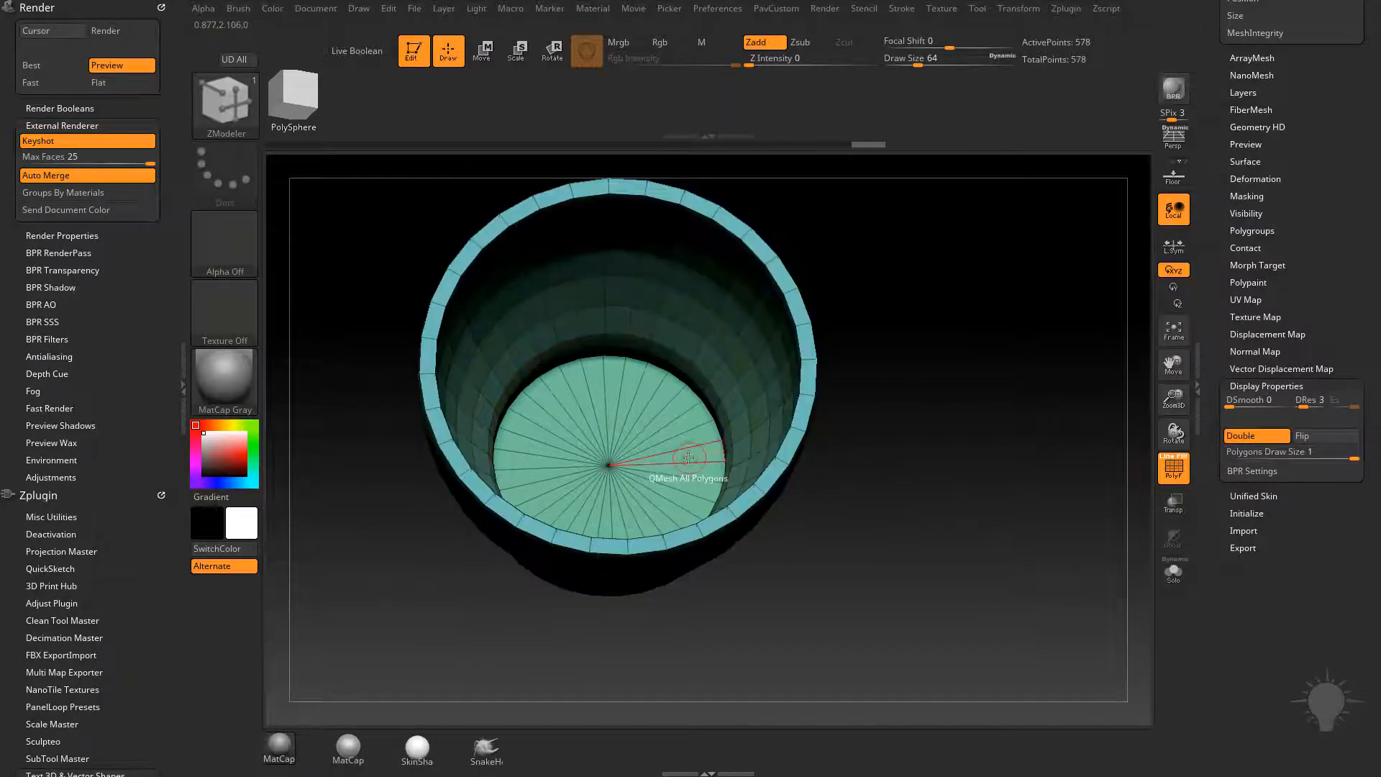
# Step: Try to QMesh the cup's inner floor with the Polygroup Island target
pyautogui.press('space')
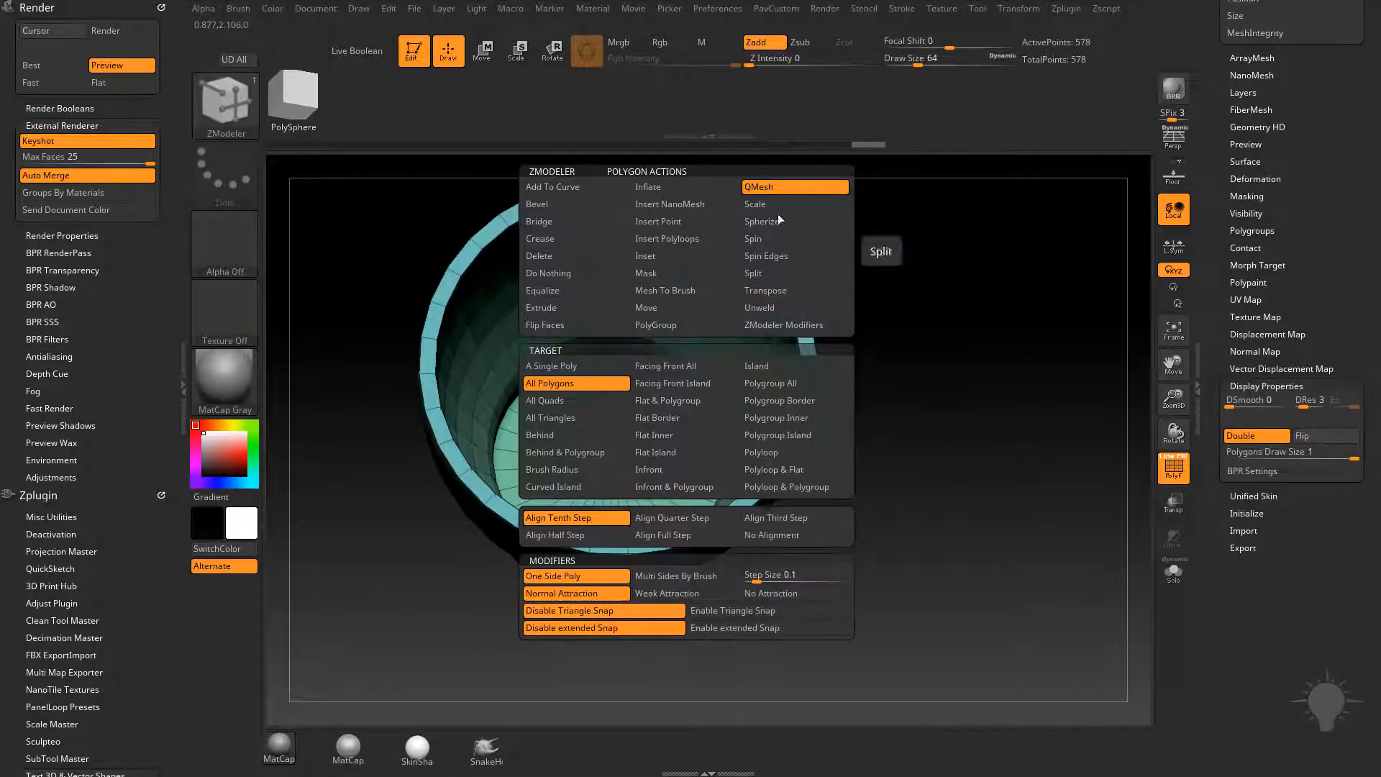
pyautogui.click(783, 434)
pyautogui.moveTo(688, 454); pyautogui.dragTo(692, 448)
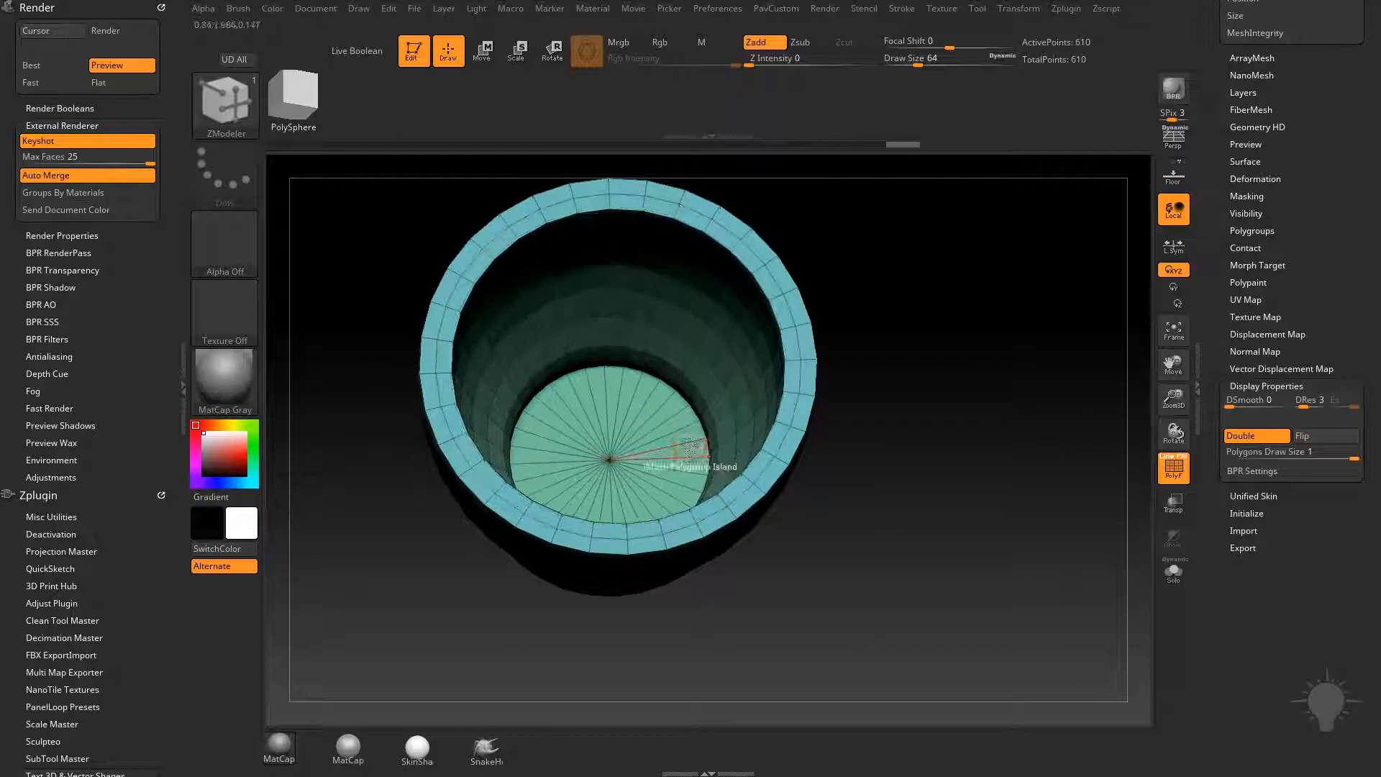
pyautogui.hotkey('ctrl', 'z')
# Step: Raise the cup's inner floor using QMesh with the Flat Island target
pyautogui.press('space')
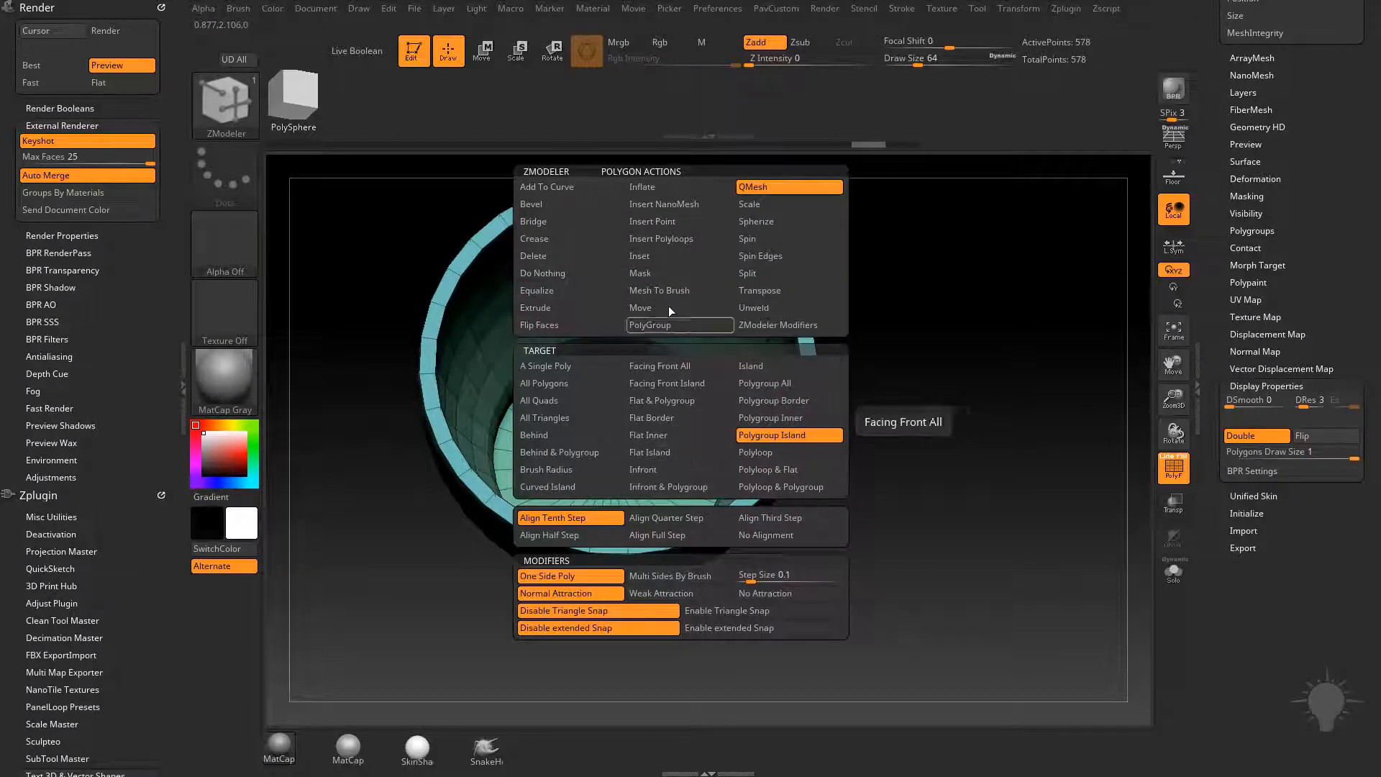
pyautogui.click(667, 453)
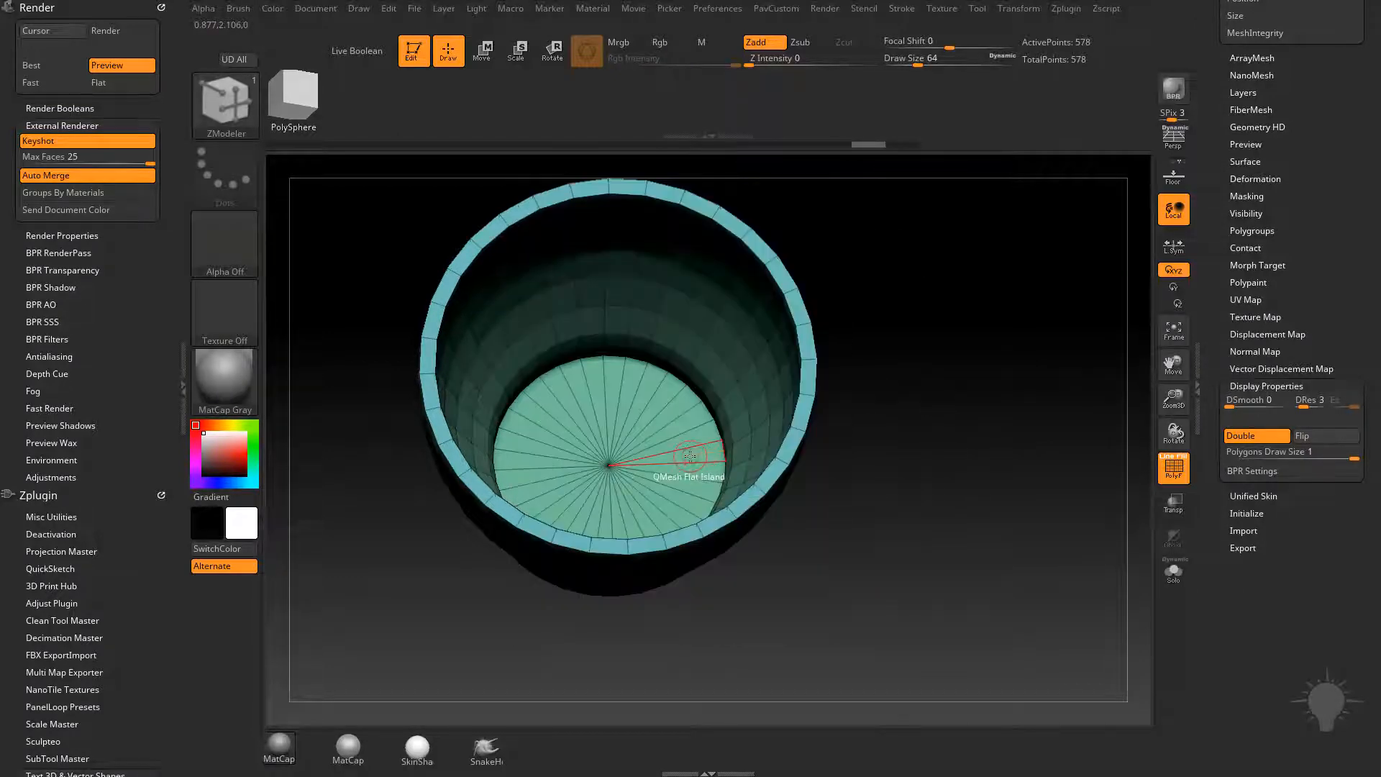
pyautogui.moveTo(690, 456); pyautogui.dragTo(702, 416)
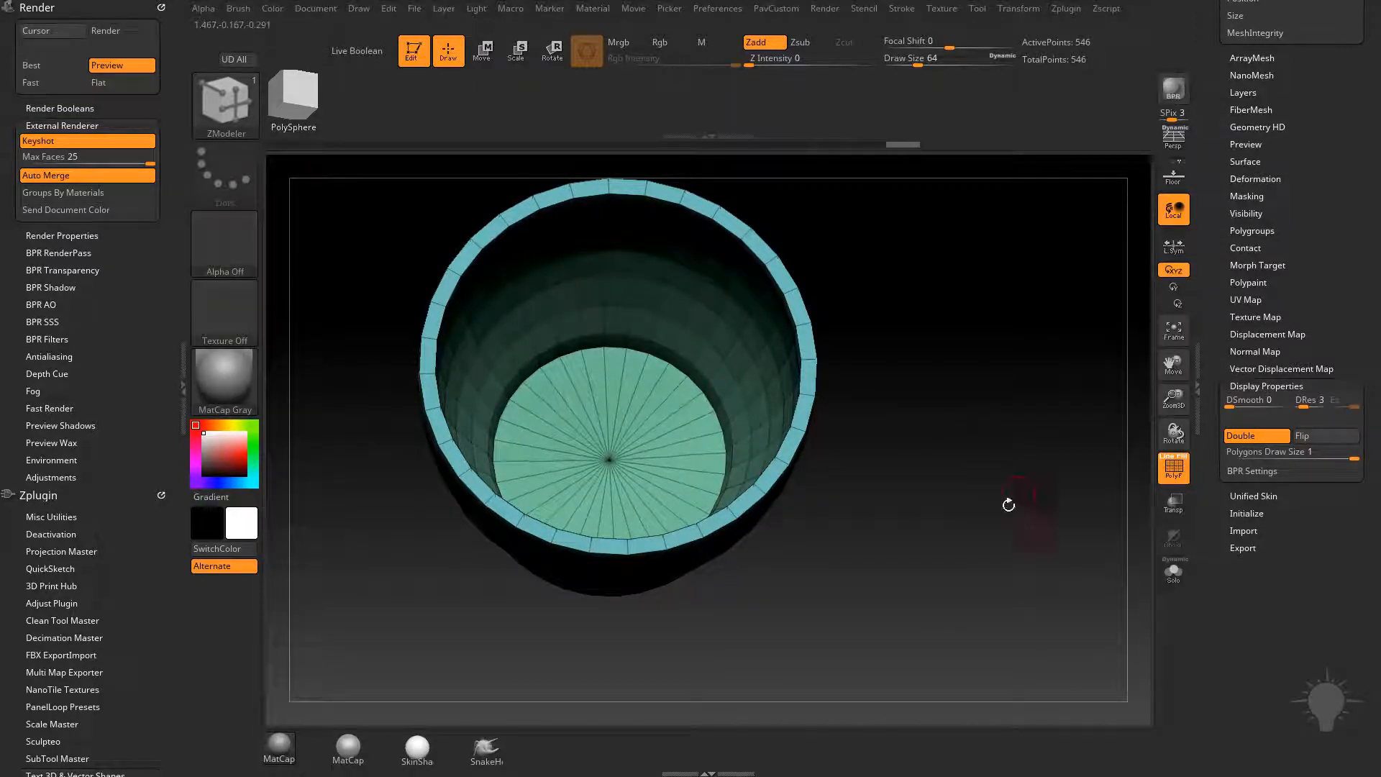
pyautogui.keyDown('shift'); pyautogui.moveTo(1008, 506); pyautogui.dragTo(1012, 411); pyautogui.keyUp('shift')
pyautogui.keyDown('alt'); pyautogui.moveTo(944, 486); pyautogui.dragTo(917, 613); pyautogui.keyUp('alt')
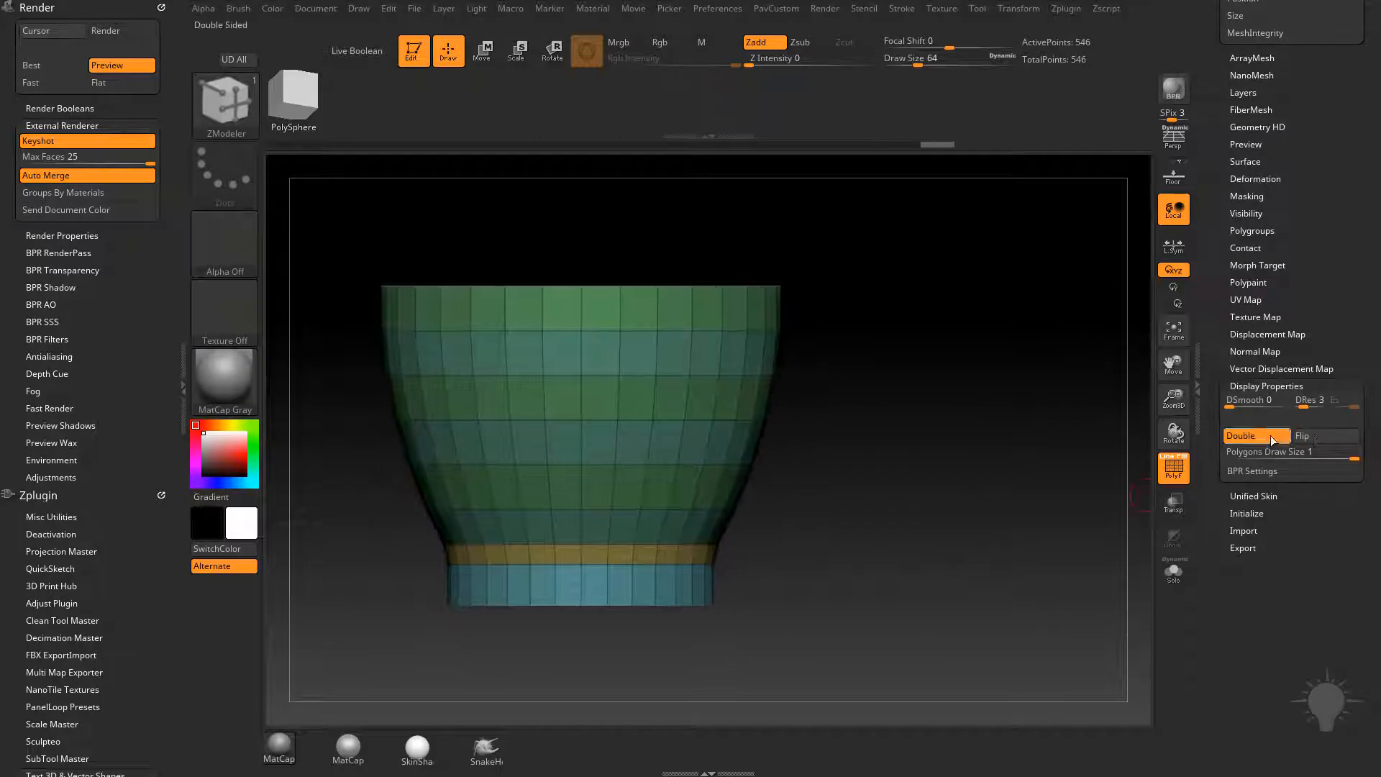
# Step: Turn off double-sided display and isolate the cup's inner floor with a rectangular selection
pyautogui.click(1271, 436)
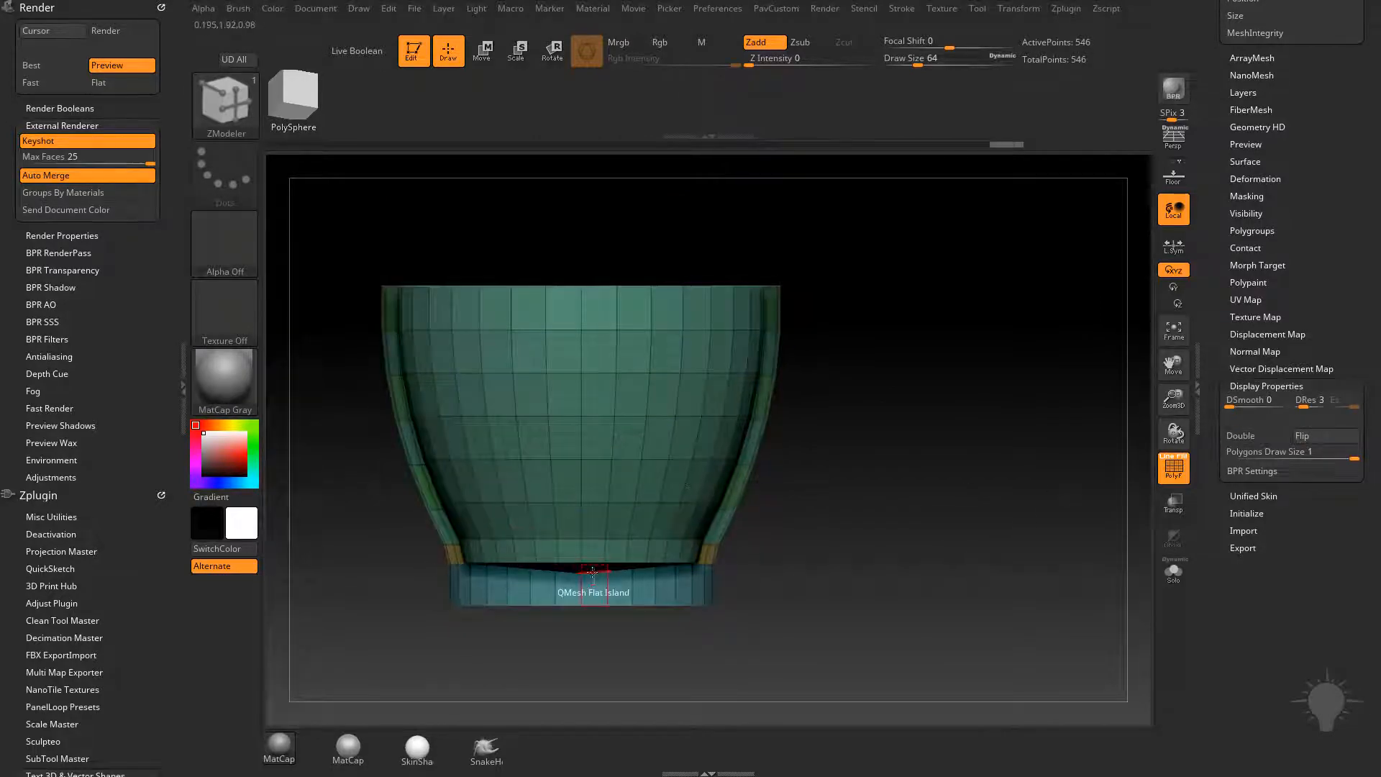
pyautogui.keyDown('alt'); pyautogui.moveTo(875, 498); pyautogui.dragTo(870, 468); pyautogui.keyUp('alt')
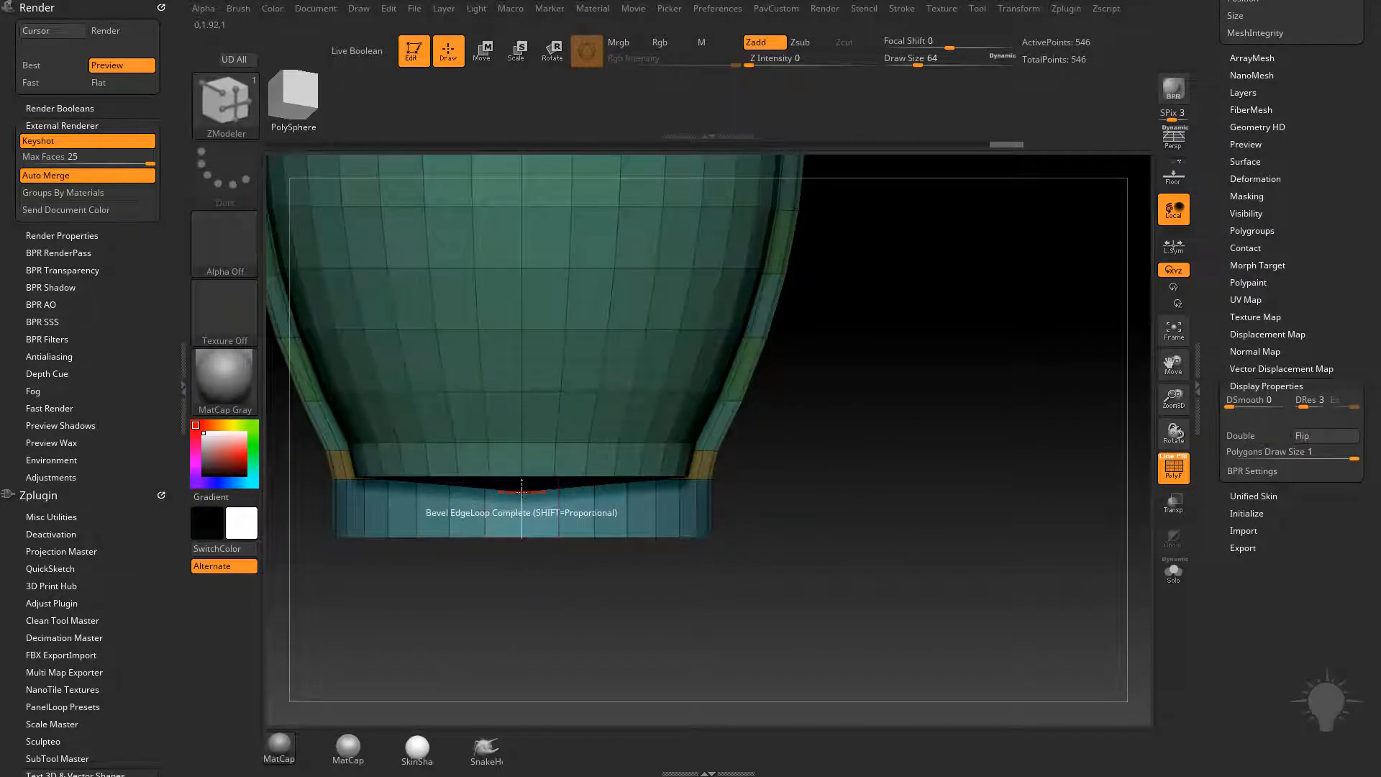
pyautogui.moveTo(791, 435)
pyautogui.mouseDown()
pyautogui.moveTo(765, 475)
pyautogui.moveTo(873, 472)
pyautogui.mouseUp()
pyautogui.press('b')
pyautogui.press('m')
pyautogui.press('v')
pyautogui.hotkey('ctrl', 'shift')
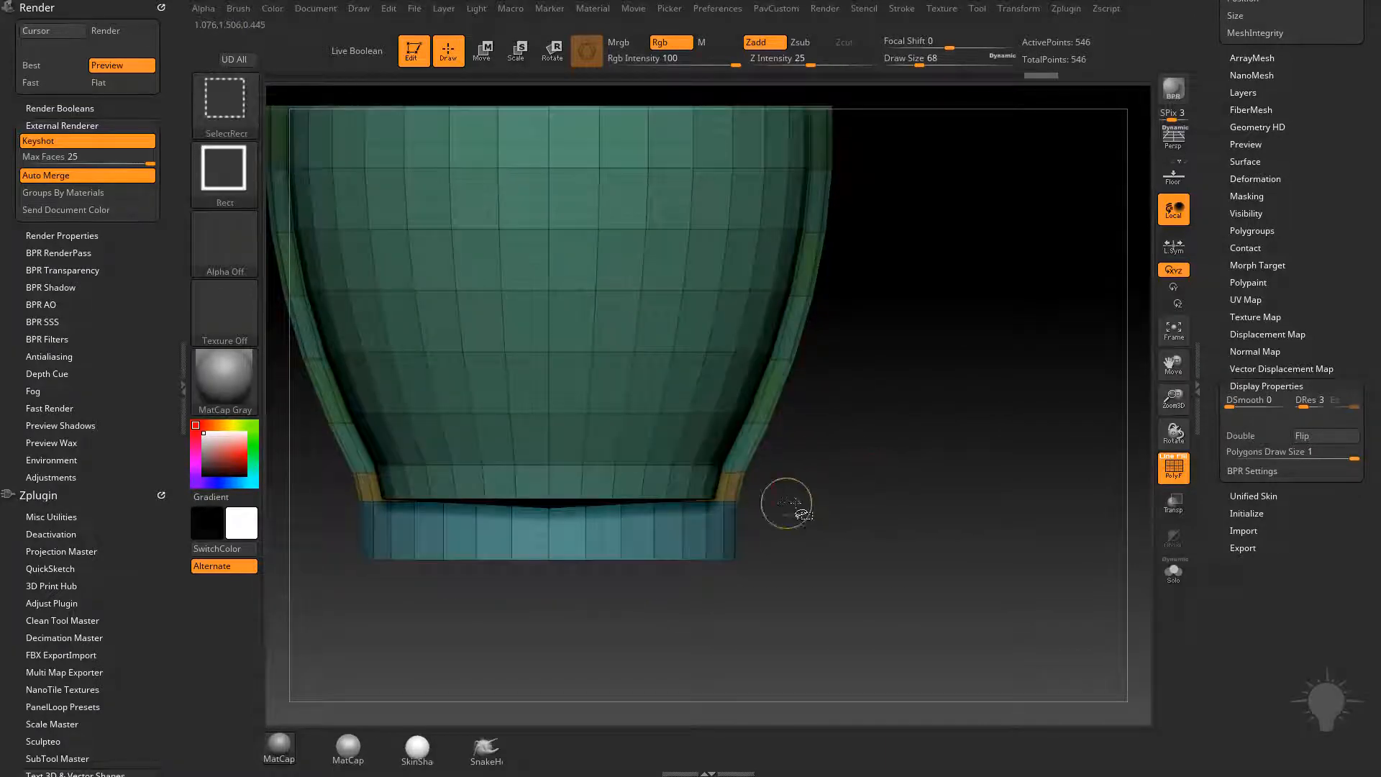
pyautogui.moveTo(446, 494)
pyautogui.keyDown('ctrl'); pyautogui.keyDown('shift'); pyautogui.mouseDown()
pyautogui.moveTo(487, 554)
pyautogui.moveTo(422, 549)
pyautogui.moveTo(718, 521)
pyautogui.mouseUp(); pyautogui.keyUp('shift'); pyautogui.keyUp('ctrl')
# Step: Show the whole cup again and examine its inner wall, floor and underside
pyautogui.click(238, 108)
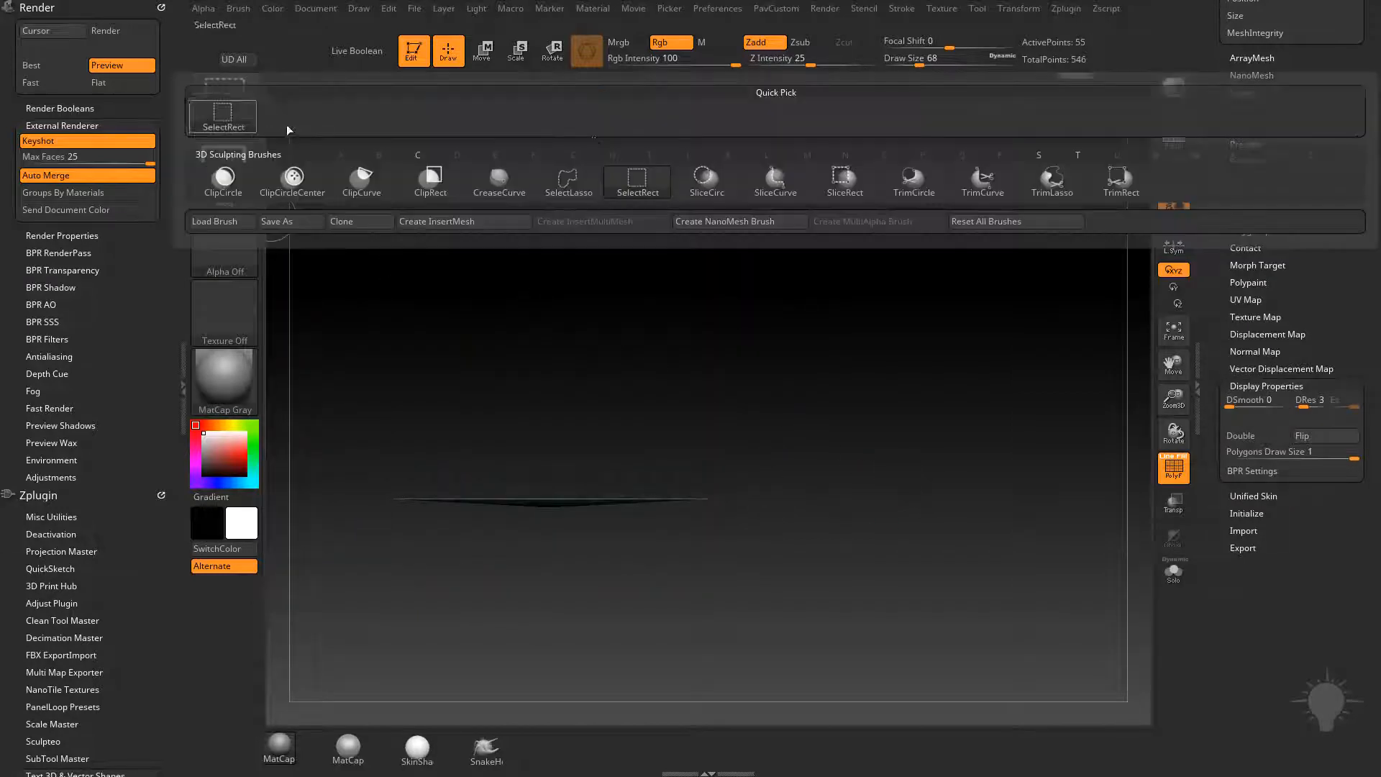
pyautogui.click(336, 192)
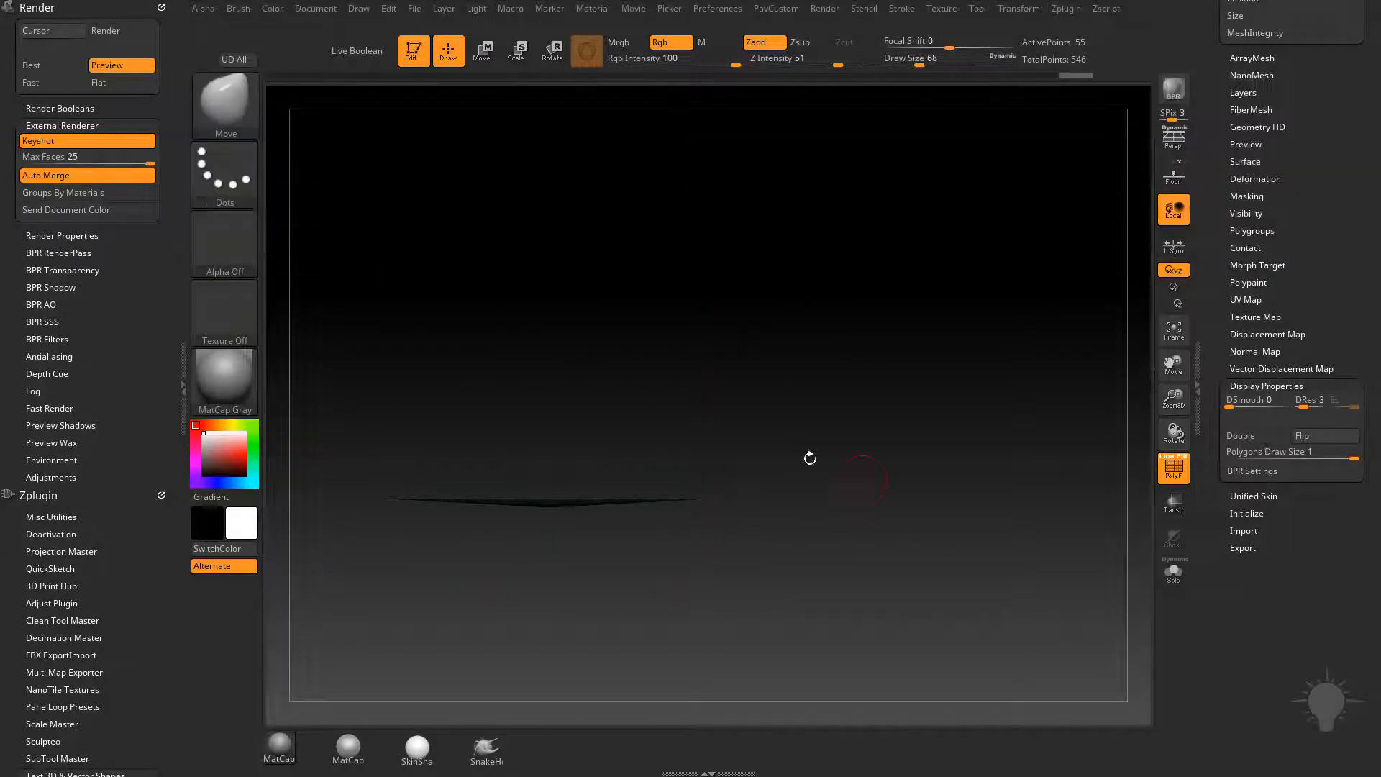
pyautogui.keyDown('ctrl'); pyautogui.keyDown('shift'); pyautogui.moveTo(697, 513); pyautogui.dragTo(283, 494); pyautogui.keyUp('shift'); pyautogui.keyUp('ctrl')
pyautogui.keyDown('ctrl'); pyautogui.keyDown('shift'); pyautogui.click(924, 485); pyautogui.keyUp('shift'); pyautogui.keyUp('ctrl')
pyautogui.moveTo(950, 443); pyautogui.dragTo(964, 367, button='right')
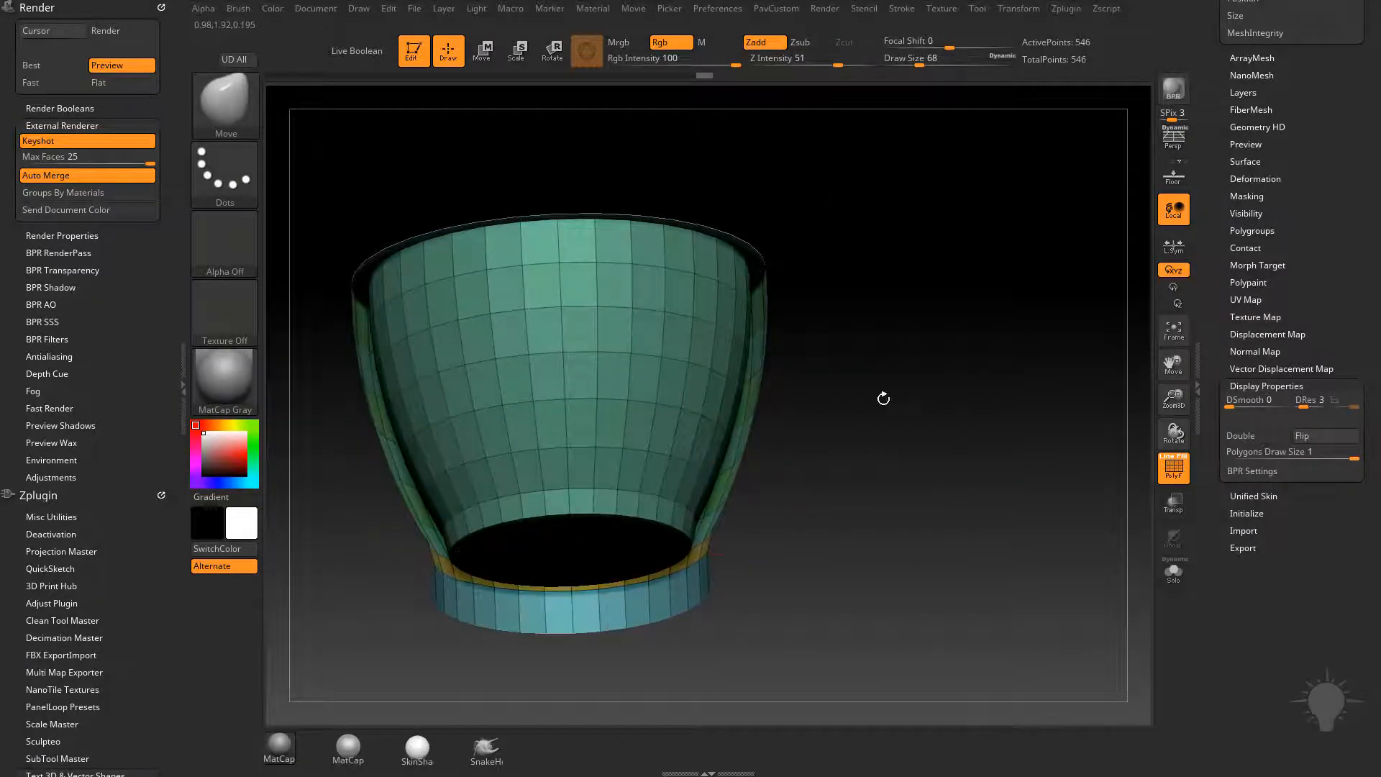
pyautogui.moveTo(883, 398); pyautogui.dragTo(719, 526, button='right')
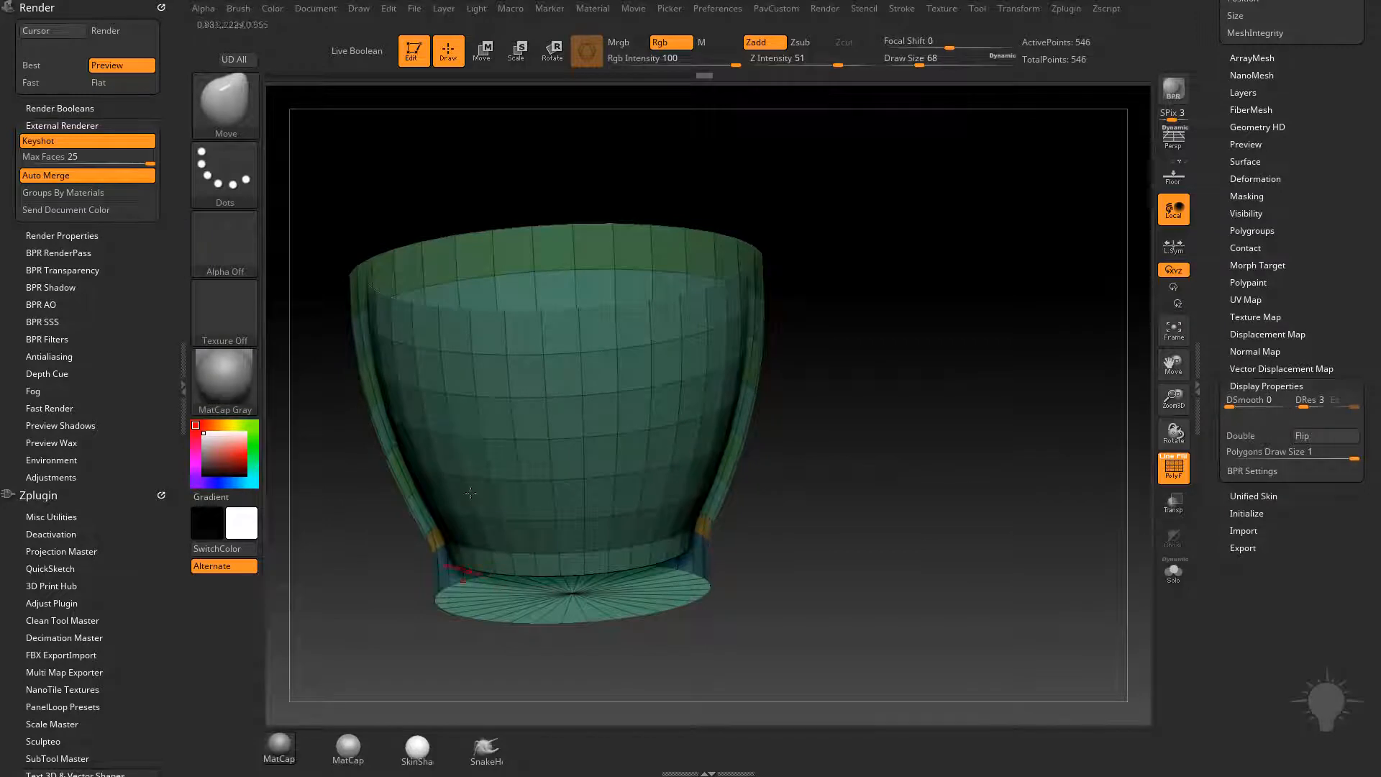
pyautogui.moveTo(925, 403); pyautogui.dragTo(1251, 286, button='right')
# Step: Flip the cup's normals and turn on the floor grid
pyautogui.click(1317, 433)
pyautogui.click(1173, 175)
pyautogui.moveTo(1128, 226); pyautogui.dragTo(580, 543, button='right')
pyautogui.keyDown('shift'); pyautogui.moveTo(840, 351); pyautogui.dragTo(951, 436, button='right'); pyautogui.keyUp('shift')
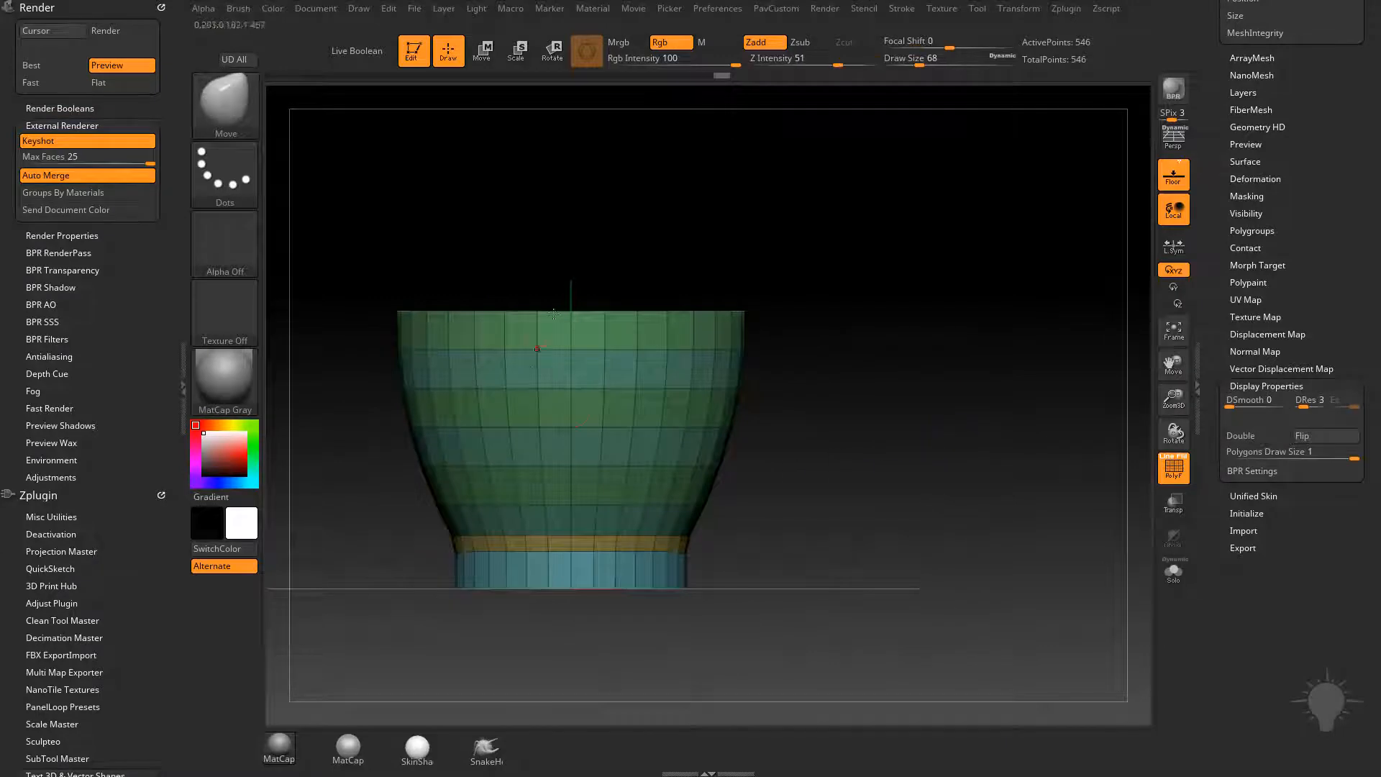
pyautogui.keyDown('alt'); pyautogui.moveTo(873, 298); pyautogui.dragTo(888, 364, button='right'); pyautogui.keyUp('alt')
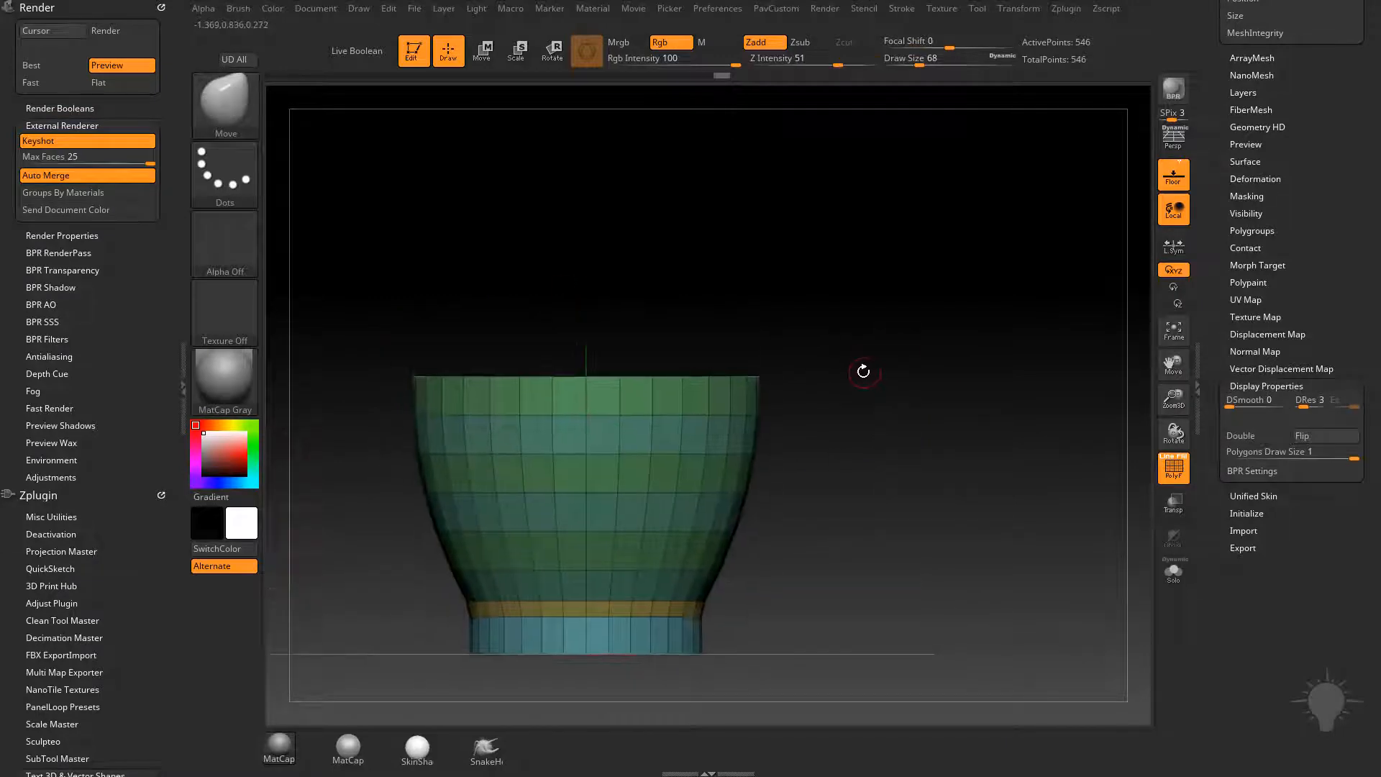
# Step: Extend the cup's rim upward with ZModeler's QMesh using the Polygroup Island target
pyautogui.moveTo(846, 433)
pyautogui.mouseDown(button='right')
pyautogui.moveTo(885, 446)
pyautogui.moveTo(801, 503)
pyautogui.moveTo(854, 460)
pyautogui.mouseUp(button='right')
pyautogui.press('b')
pyautogui.press('z')
pyautogui.press('m')
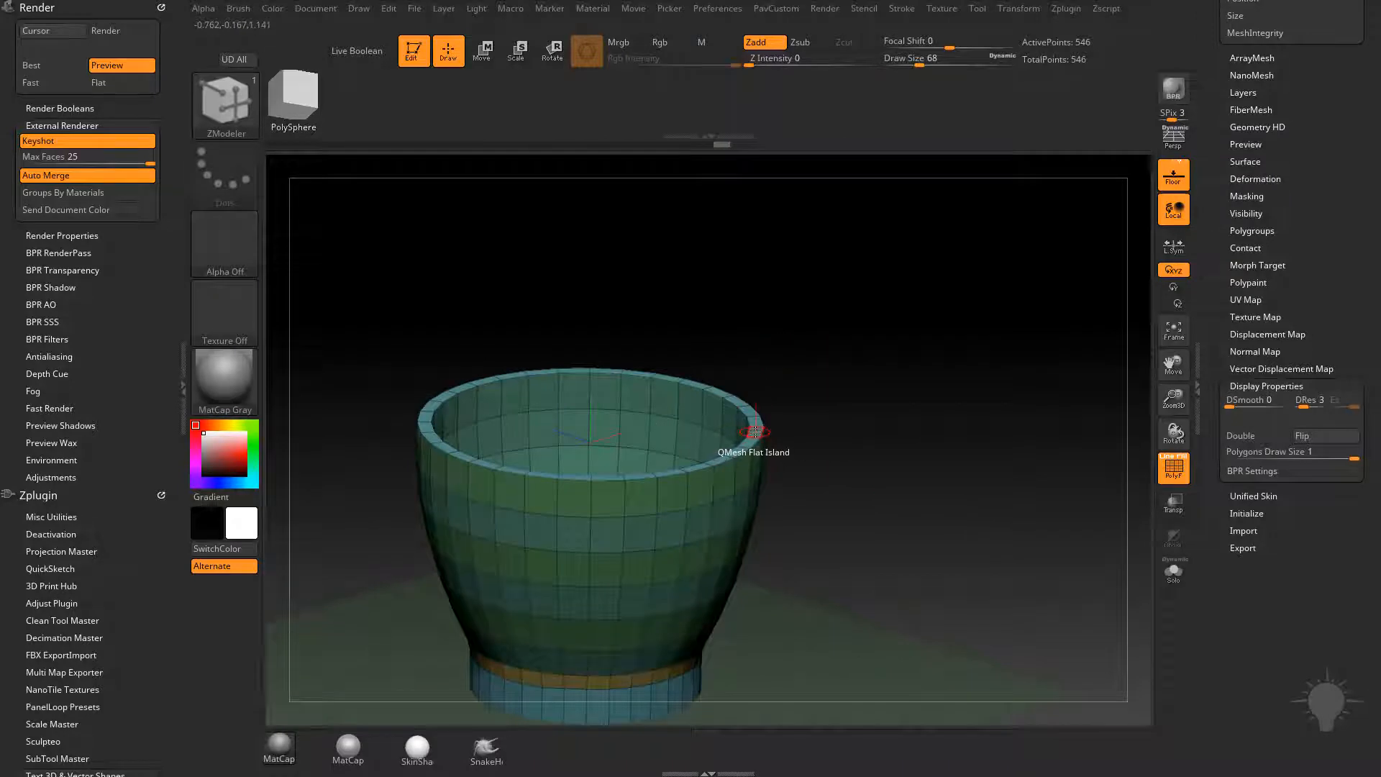
pyautogui.press('space')
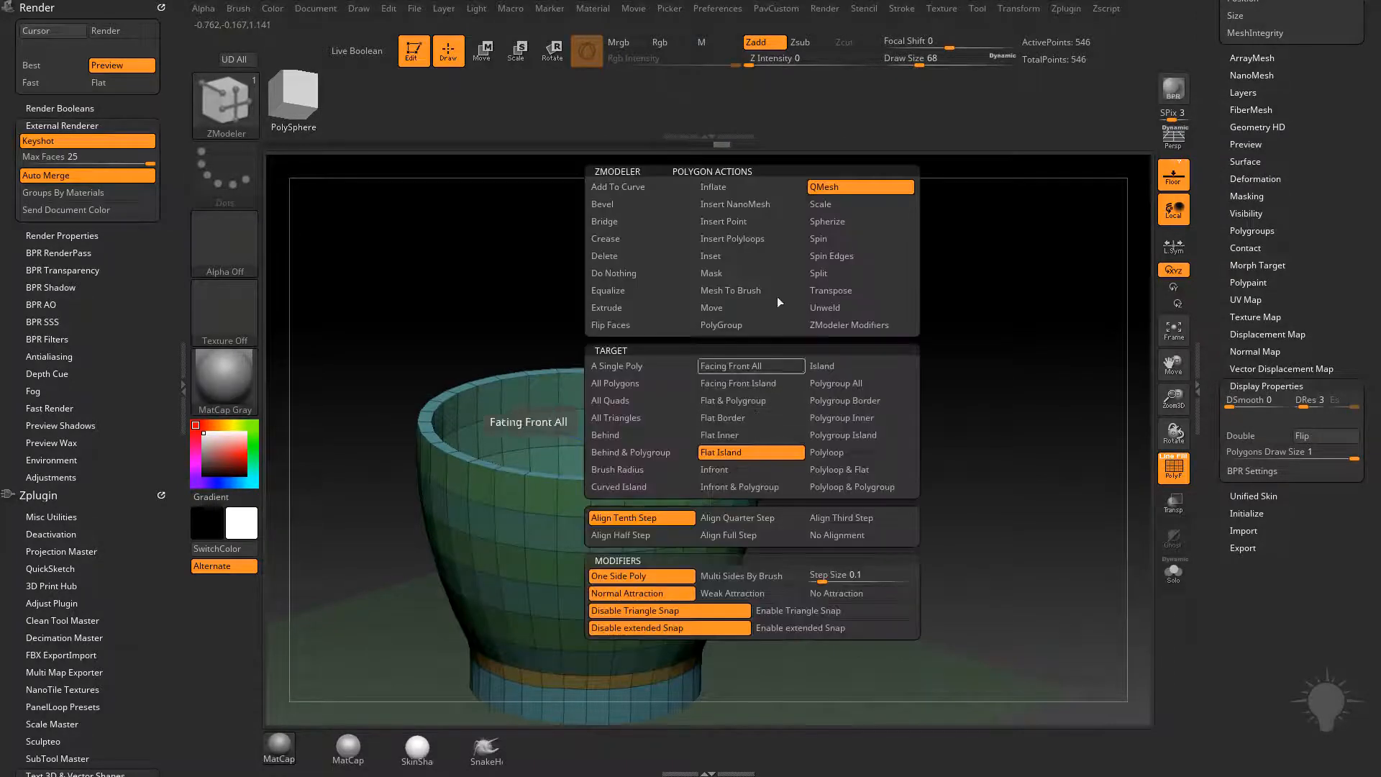
pyautogui.click(845, 437)
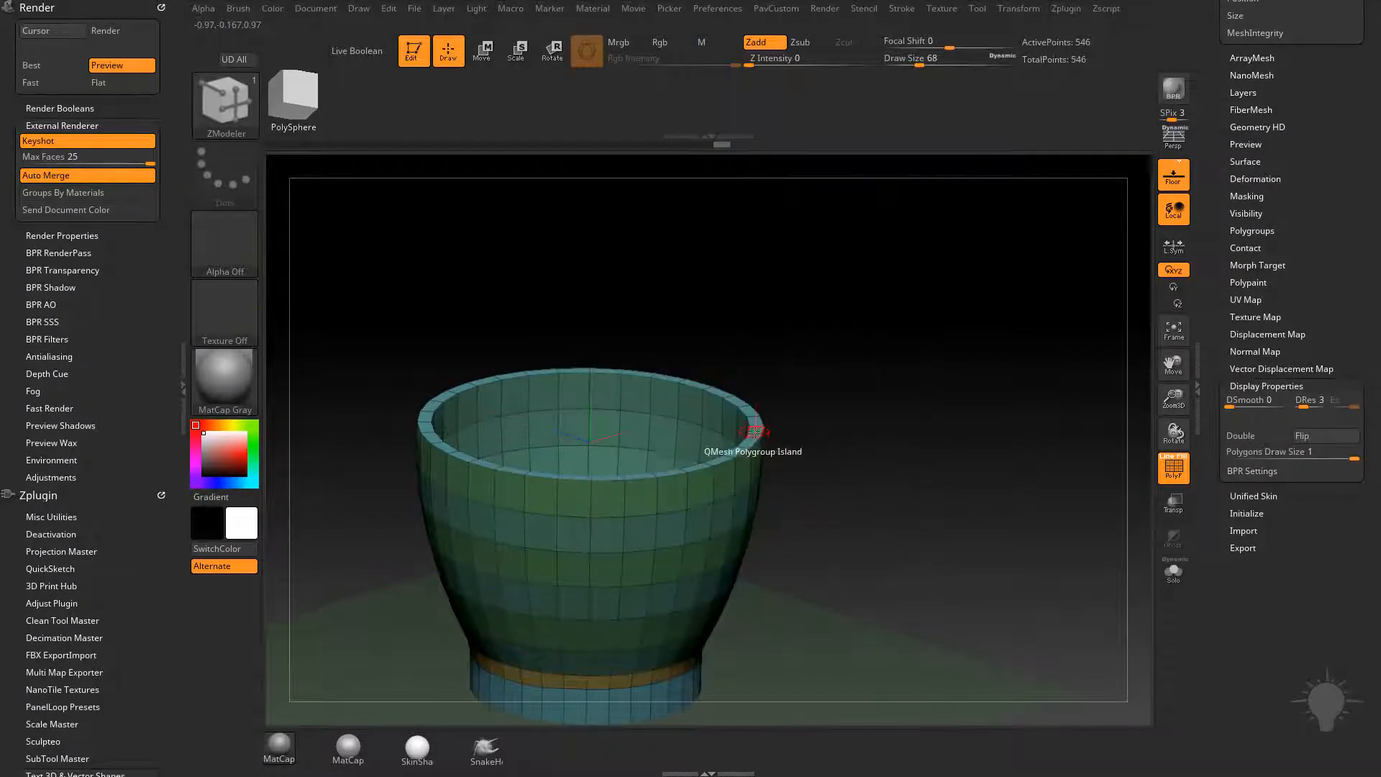
pyautogui.moveTo(757, 422); pyautogui.dragTo(759, 367)
# Step: Stretch the whole cup vertically with the gizmo to make it slightly taller
pyautogui.keyDown('shift'); pyautogui.moveTo(860, 361); pyautogui.dragTo(883, 388); pyautogui.keyUp('shift')
pyautogui.press('f')
pyautogui.press('w')
pyautogui.moveTo(656, 369)
pyautogui.mouseDown()
pyautogui.moveTo(658, 354)
pyautogui.moveTo(660, 399)
pyautogui.moveTo(659, 356)
pyautogui.mouseUp()
pyautogui.press('q')
pyautogui.moveTo(953, 376); pyautogui.dragTo(970, 334)
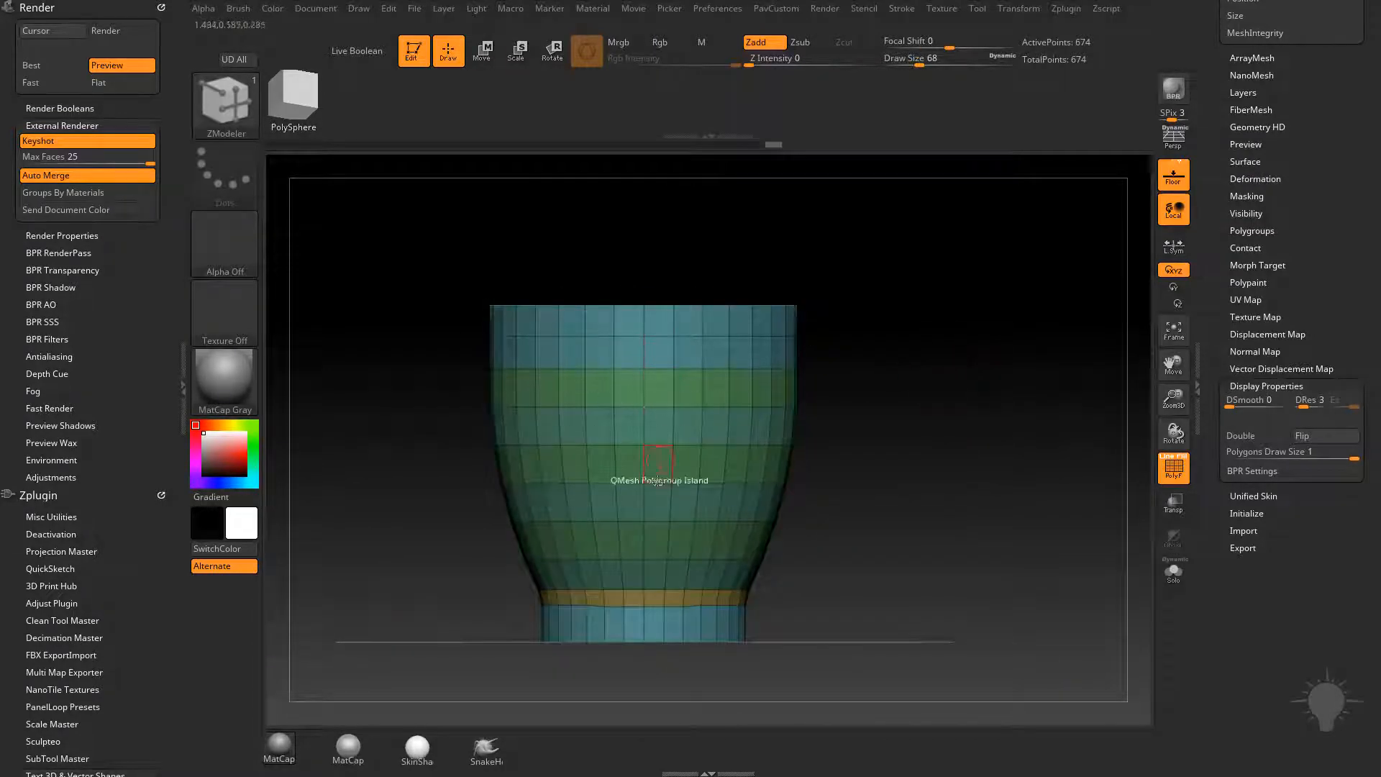
# Step: Slide the complete edge loop beneath the rim section upward and mark two adjacent polygons just above it
pyautogui.moveTo(895, 400); pyautogui.dragTo(900, 324)
pyautogui.moveTo(878, 448); pyautogui.dragTo(794, 471)
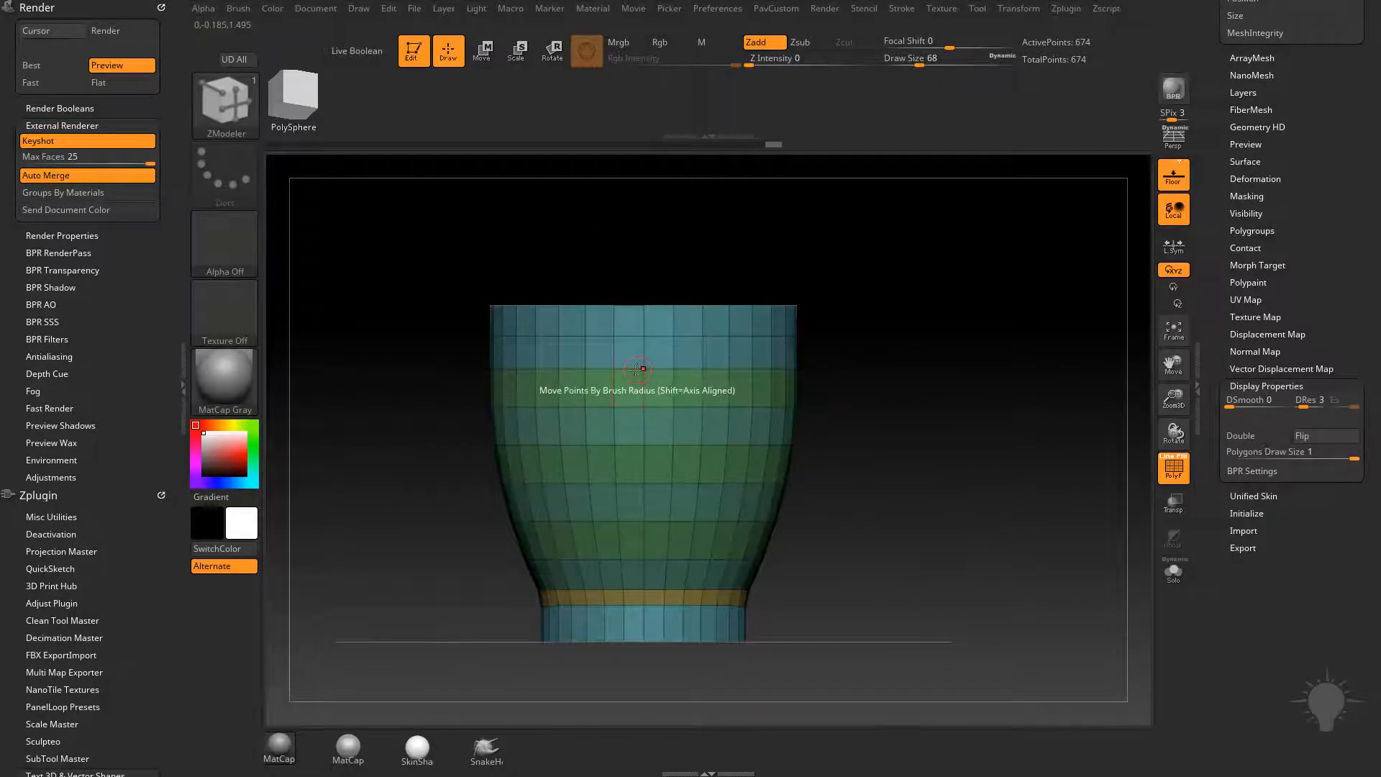
pyautogui.press('space')
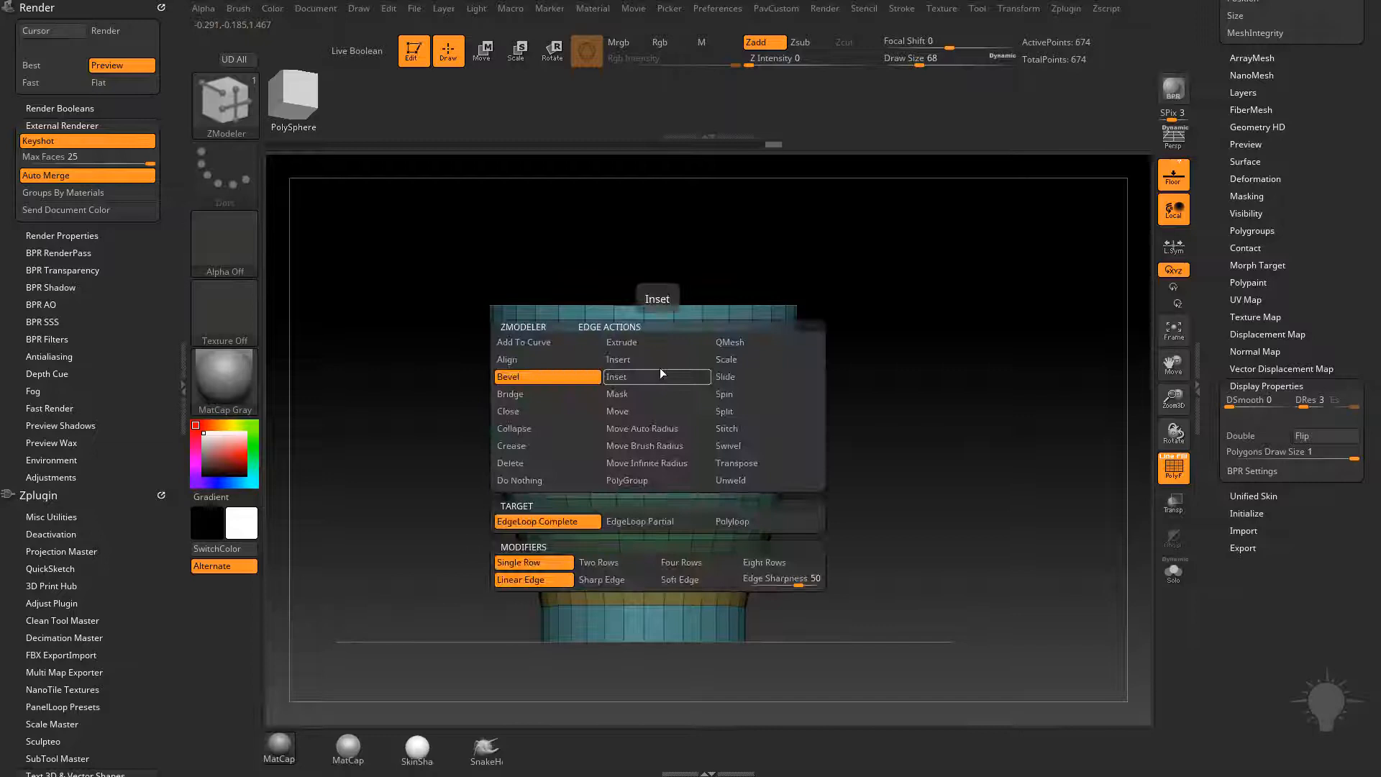
pyautogui.click(749, 376)
pyautogui.click(661, 520)
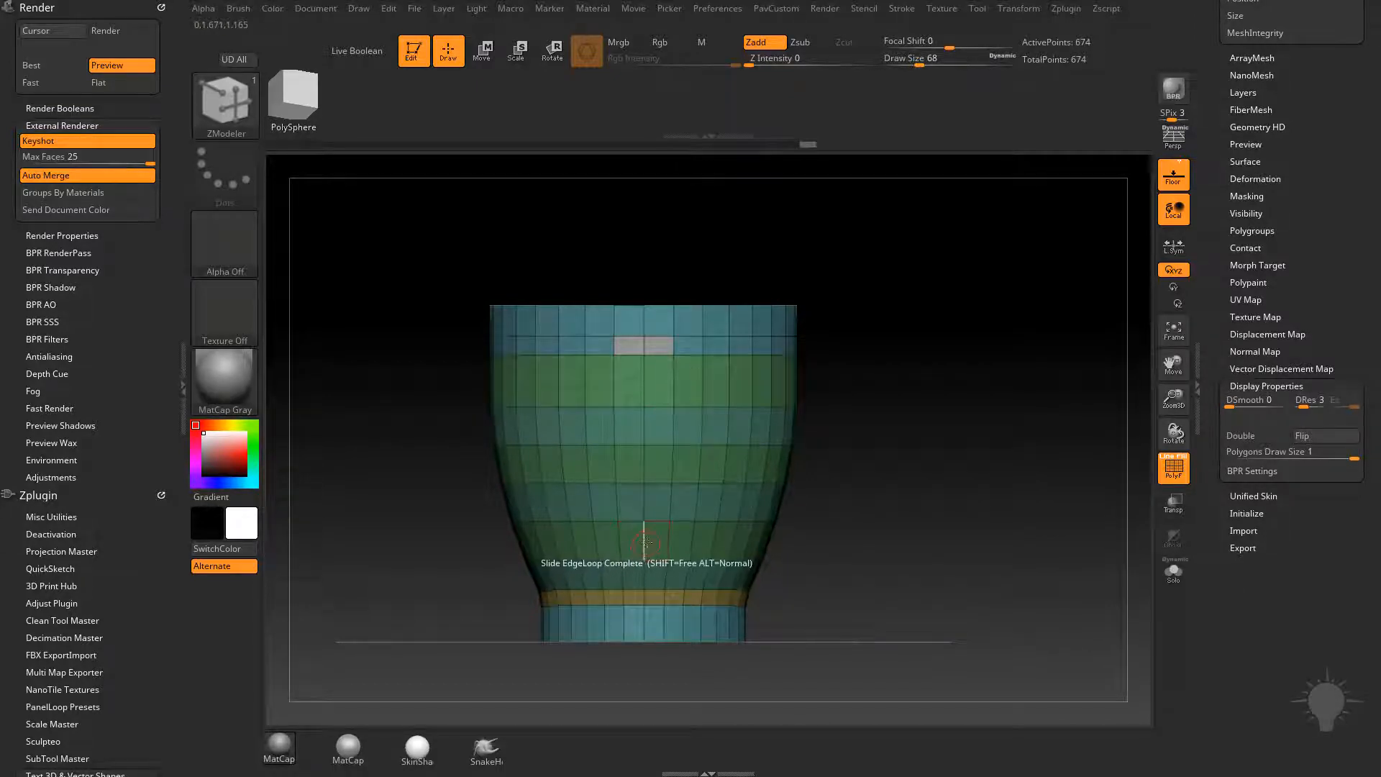
# Step: Insert a single edge loop around the cup's lower body and mark the two polygons directly below it
pyautogui.press('space')
pyautogui.click(599, 365)
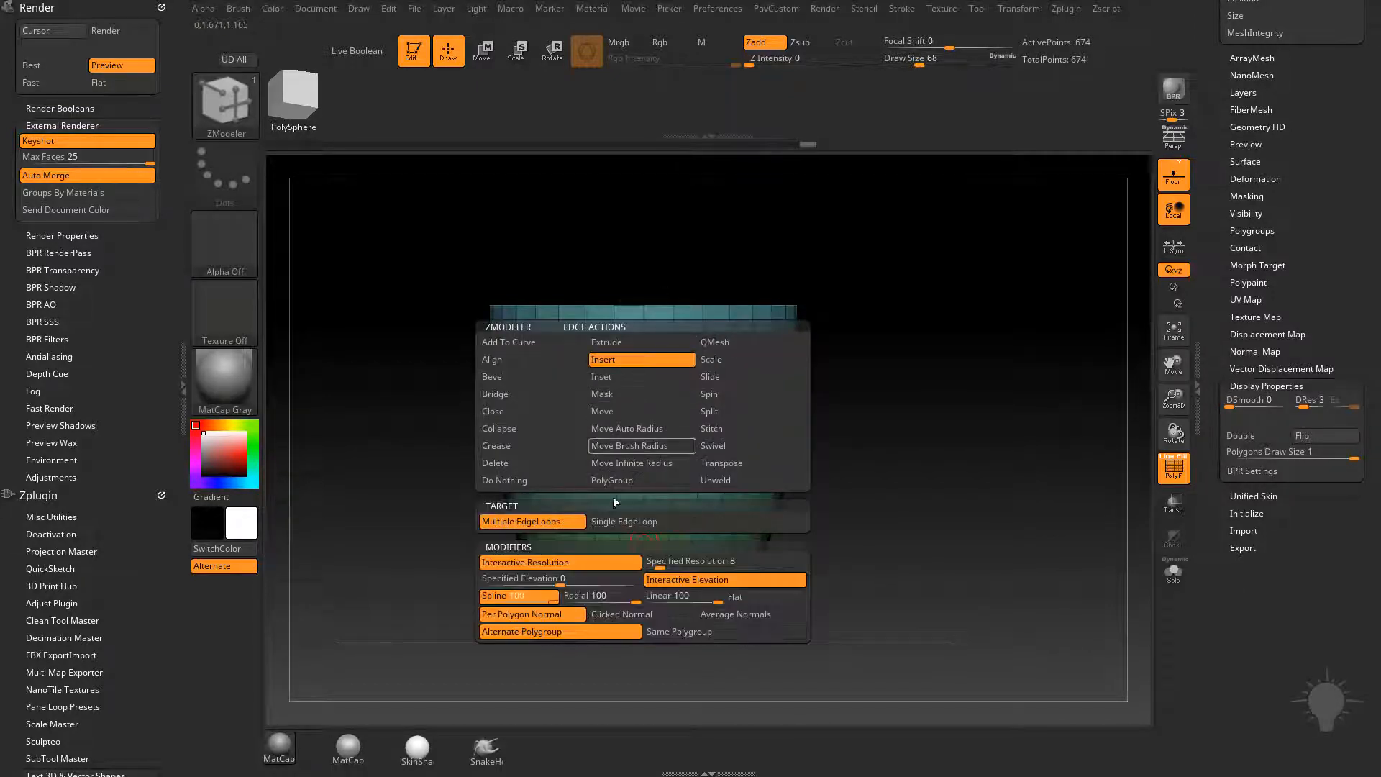
pyautogui.click(624, 521)
pyautogui.click(643, 571)
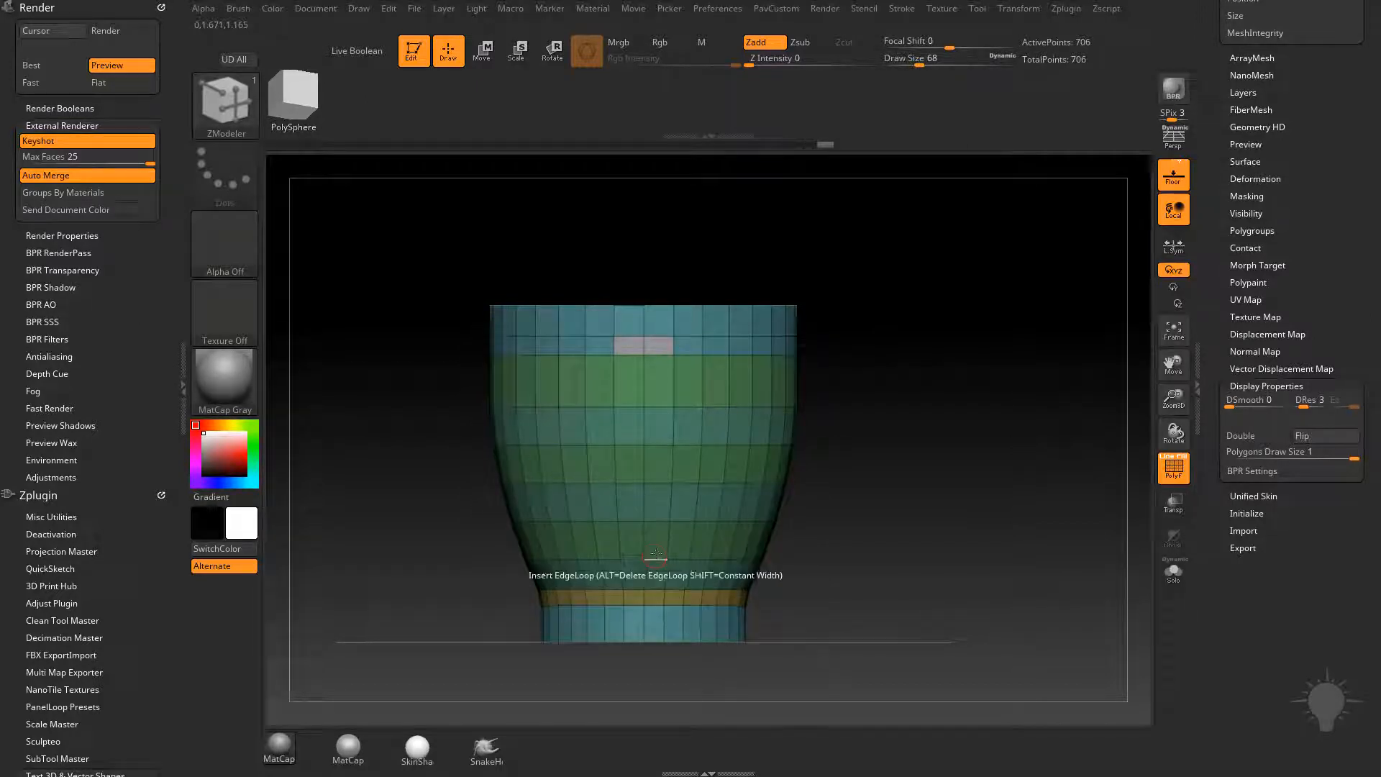
pyautogui.keyDown('alt'); pyautogui.click(643, 548); pyautogui.keyUp('alt')
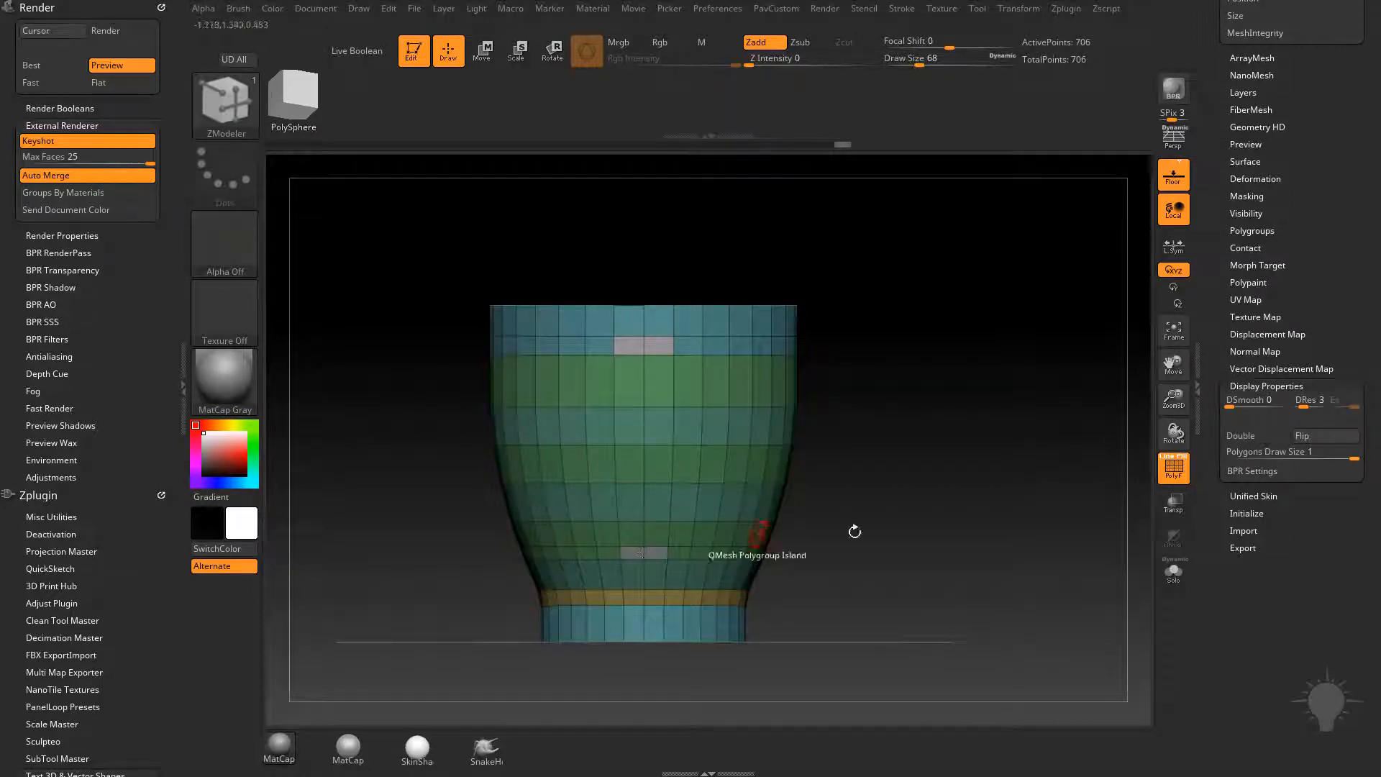
# Step: Delete the marked upper and lower polygons using the A Single Poly target to open two holes
pyautogui.moveTo(931, 539); pyautogui.dragTo(856, 440)
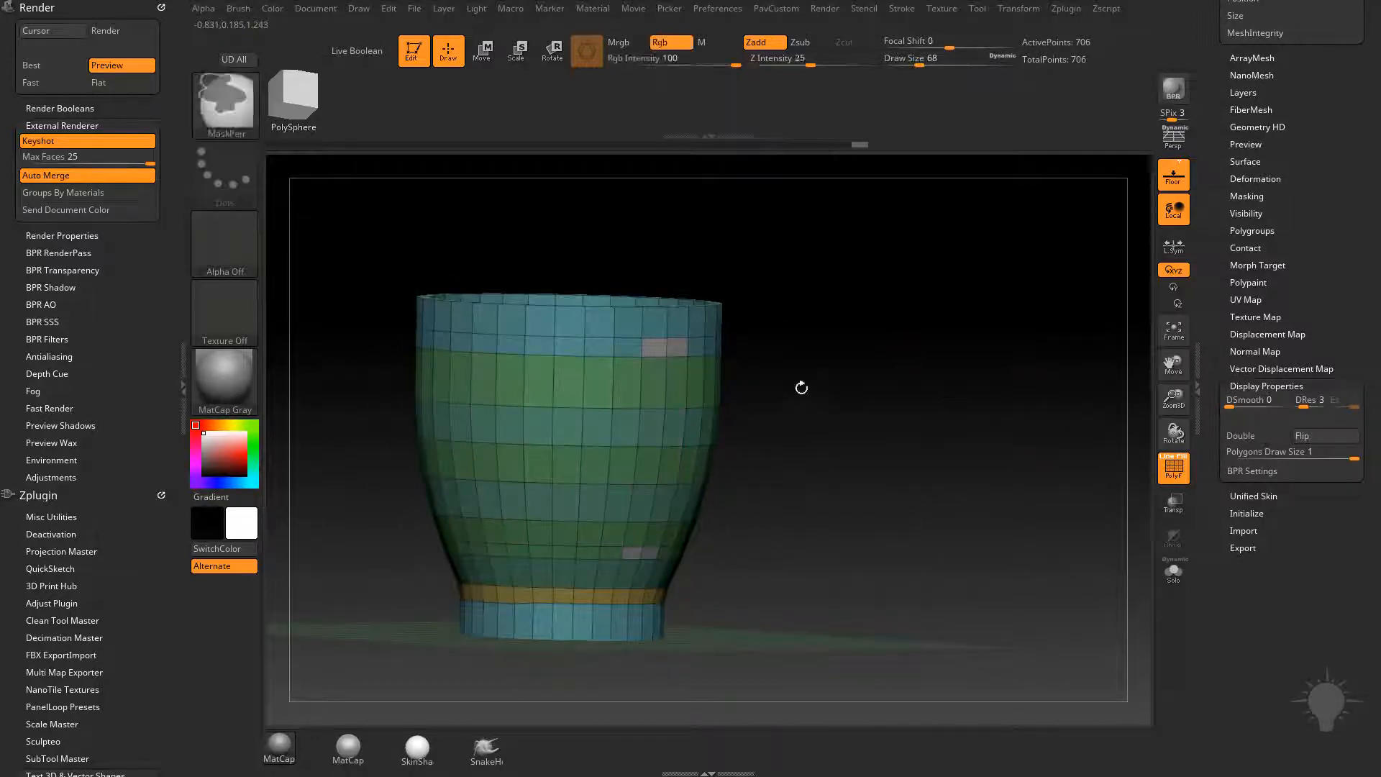
pyautogui.press('space')
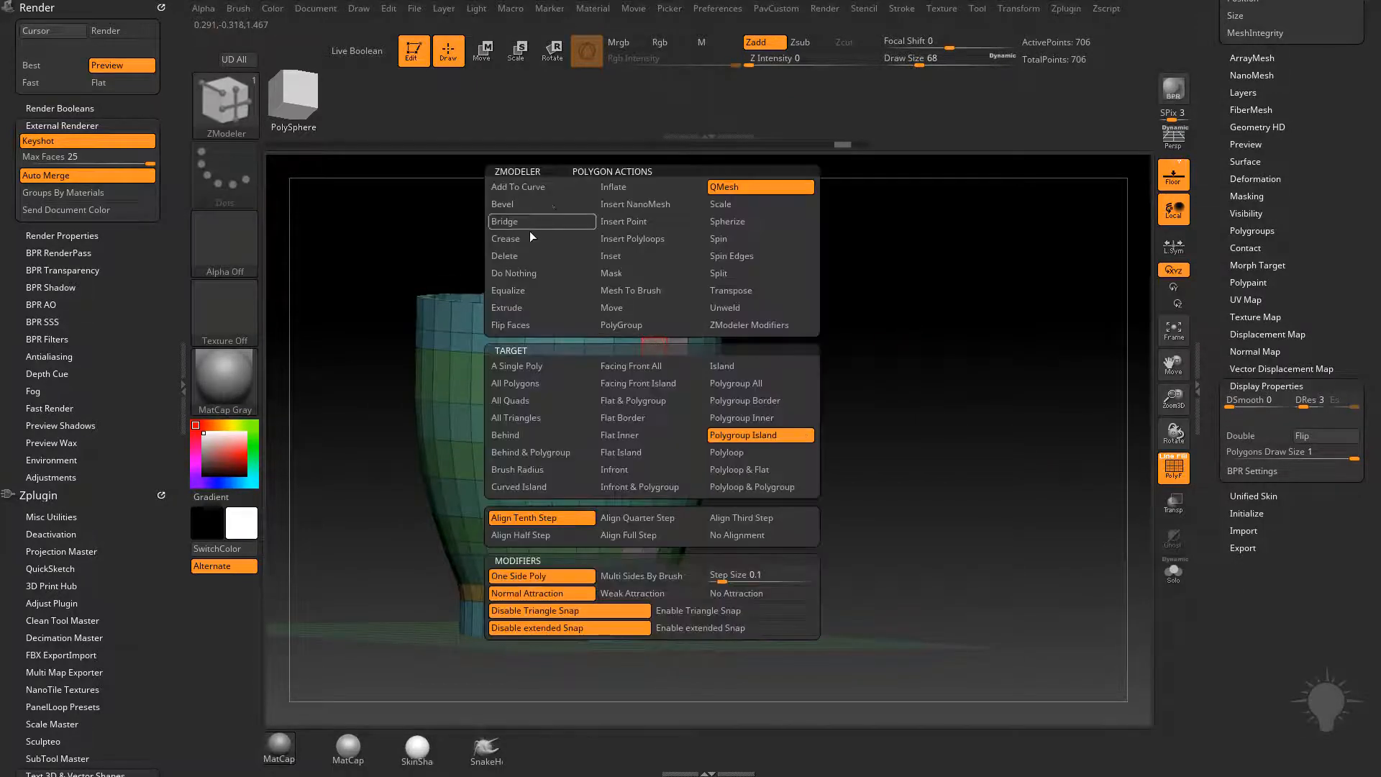
pyautogui.click(541, 255)
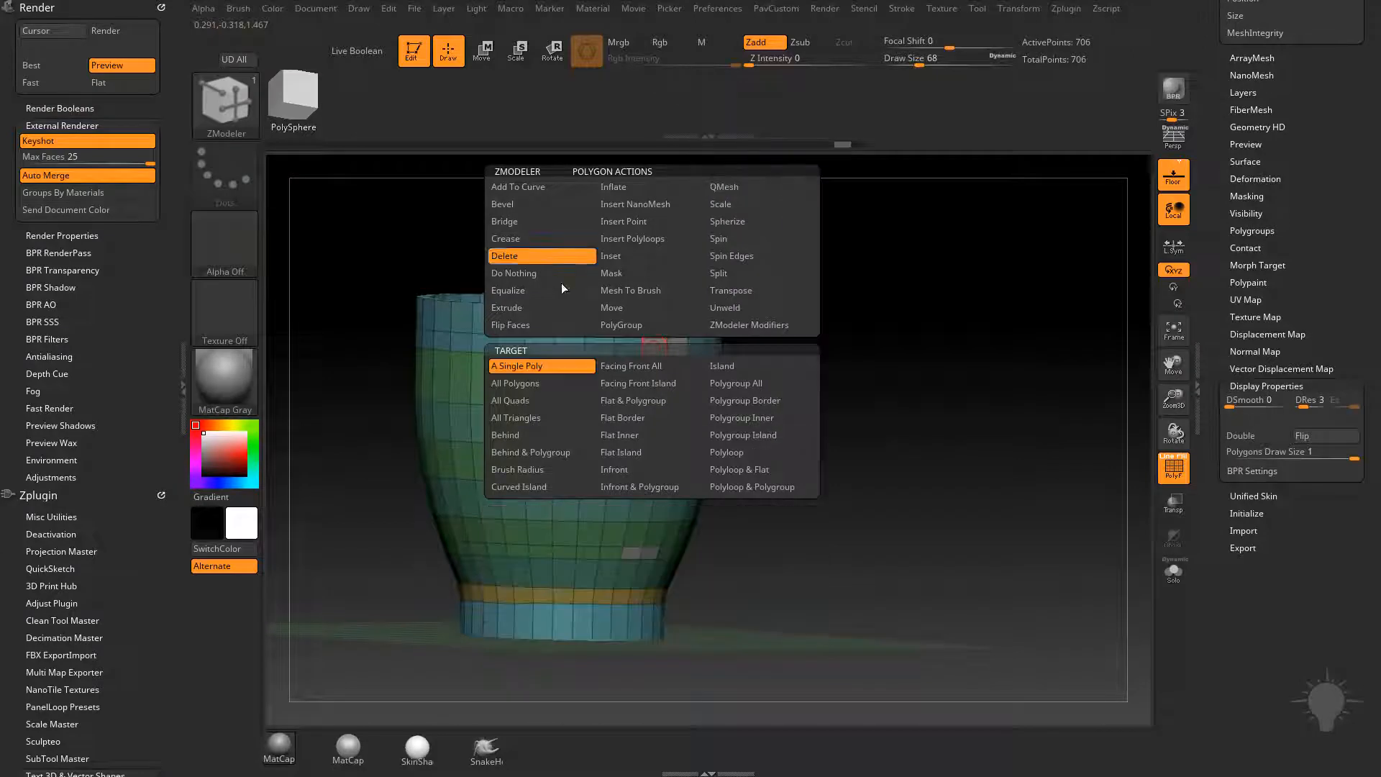
pyautogui.click(541, 366)
pyautogui.click(657, 346)
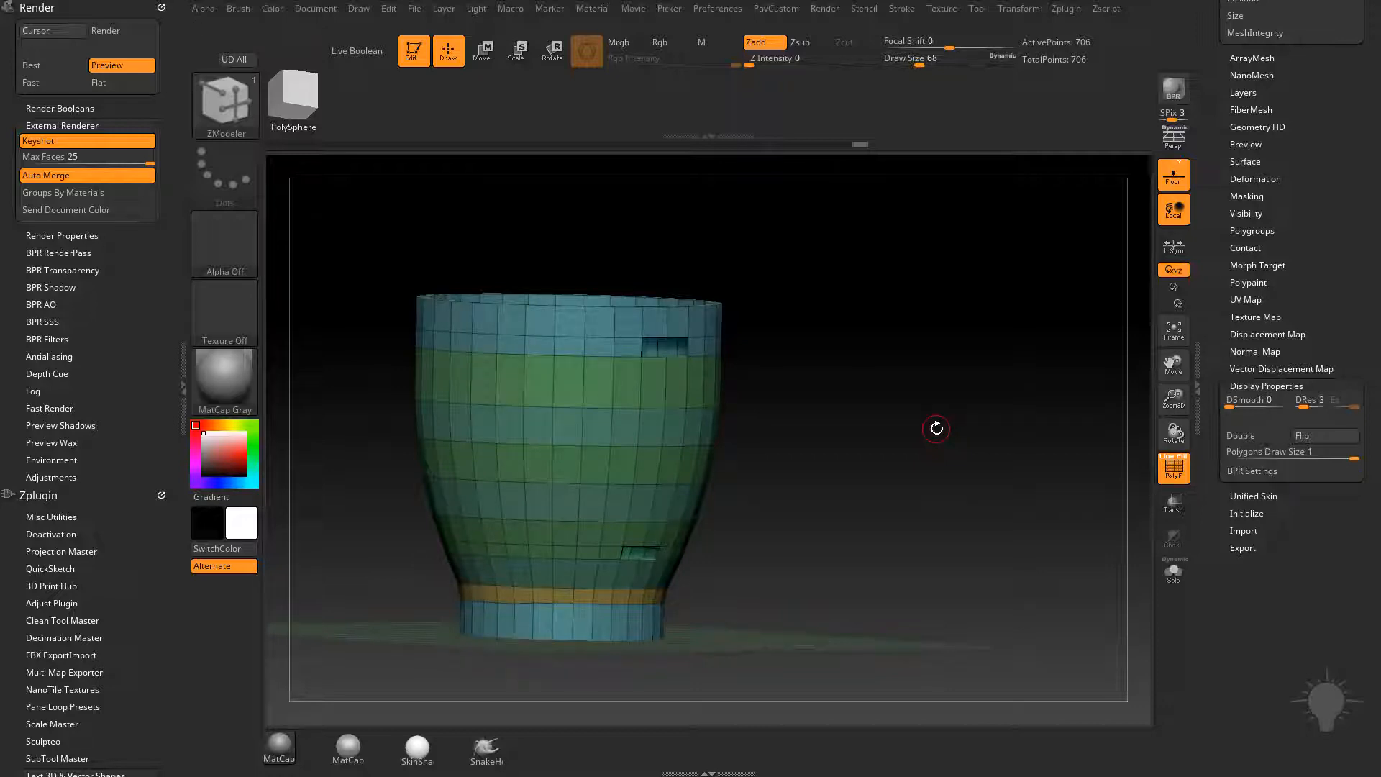
# Step: Bridge the upper and lower holes with a curved, segmented handle that arcs outward
pyautogui.moveTo(844, 274); pyautogui.dragTo(741, 320)
pyautogui.press('space')
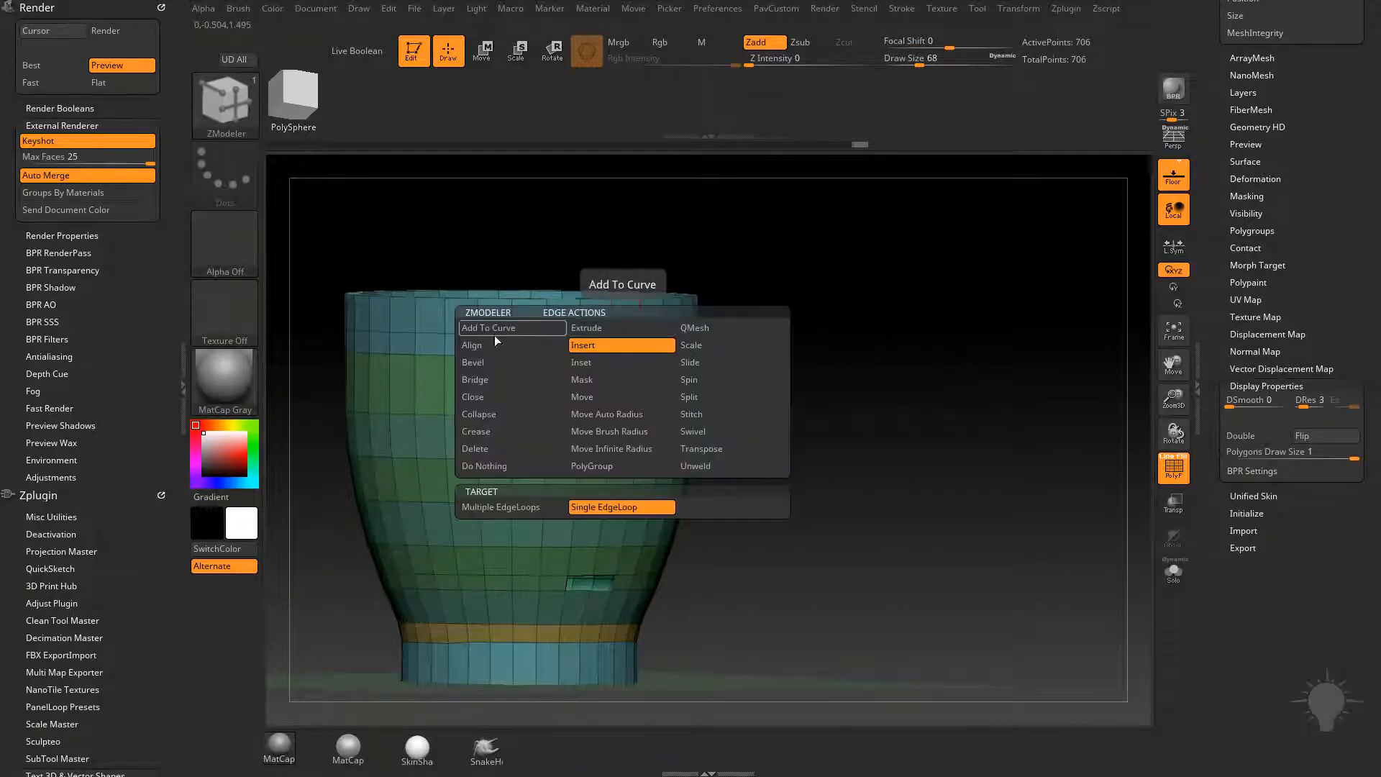
pyautogui.click(485, 380)
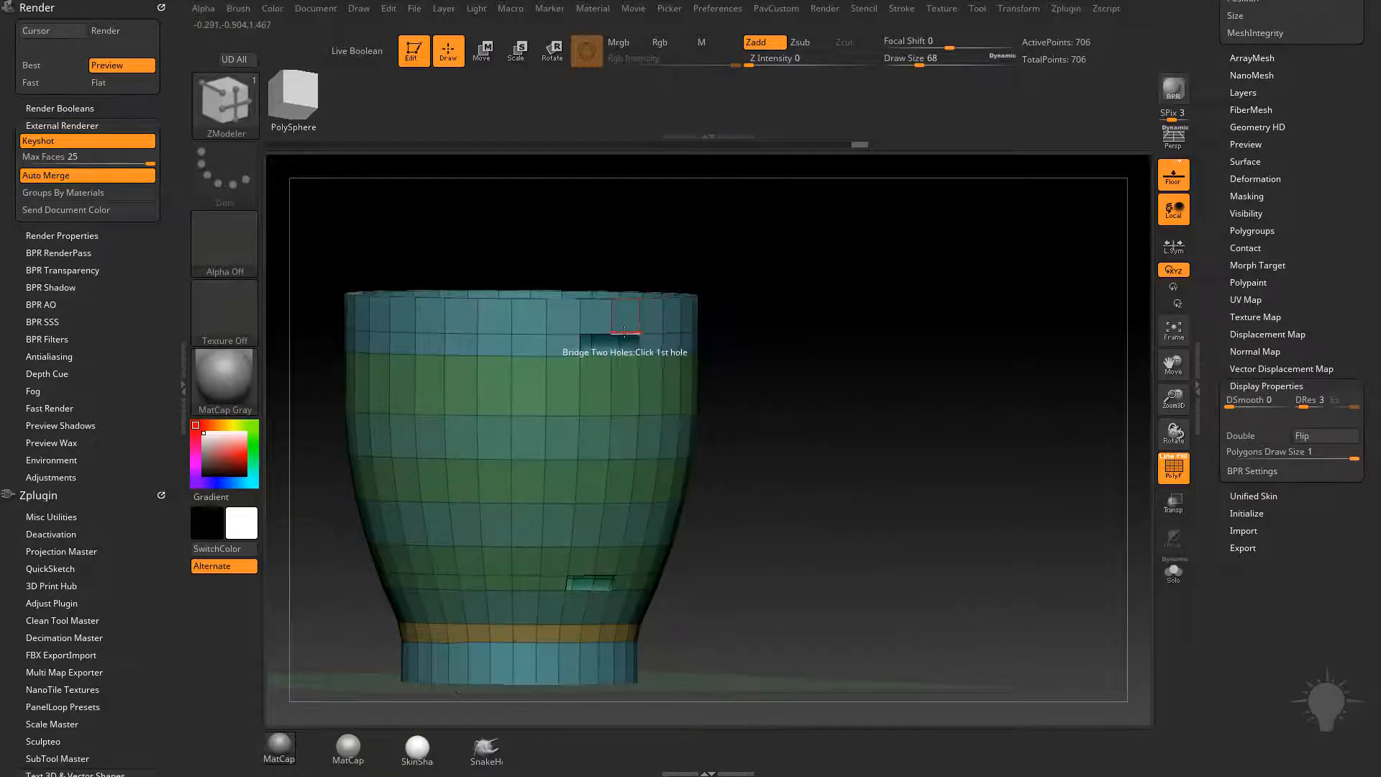
pyautogui.click(625, 333)
pyautogui.click(612, 577)
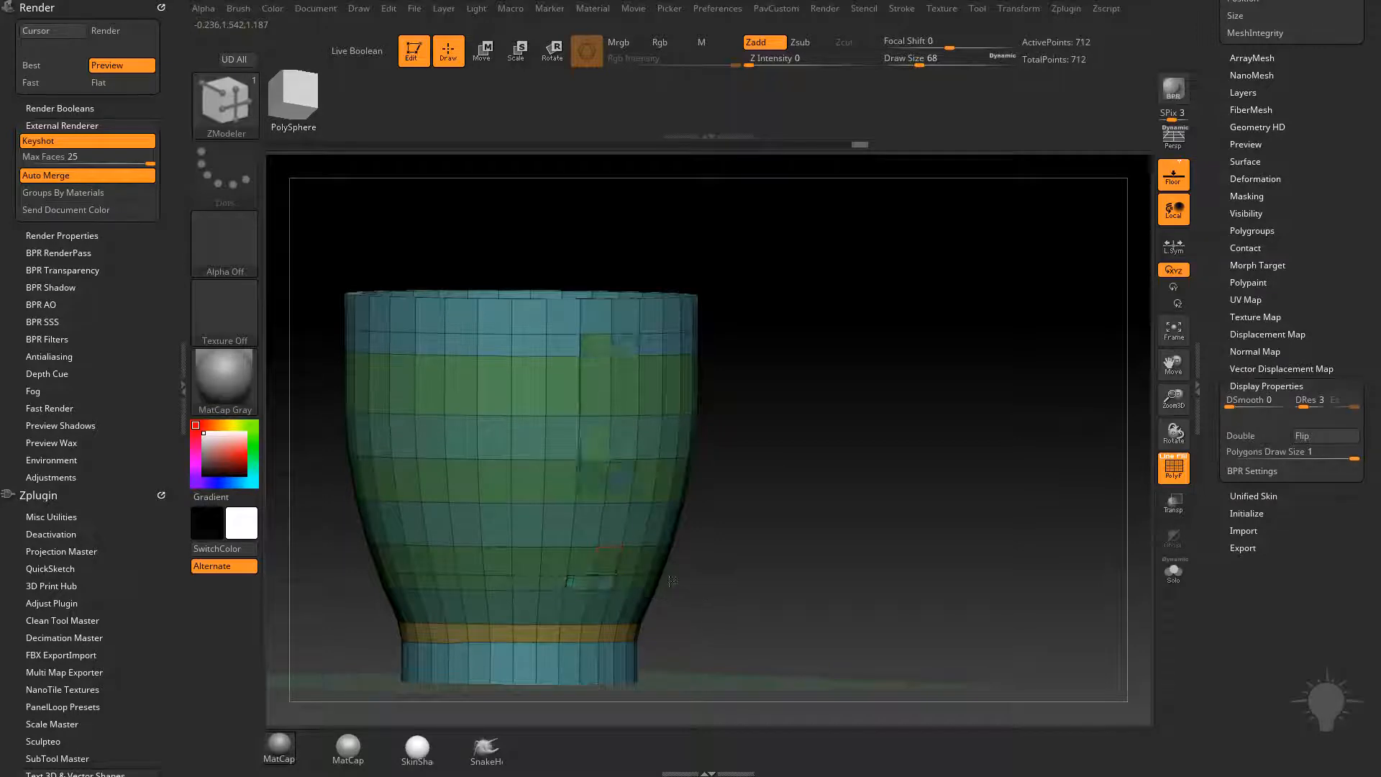
pyautogui.moveTo(671, 581); pyautogui.dragTo(914, 513)
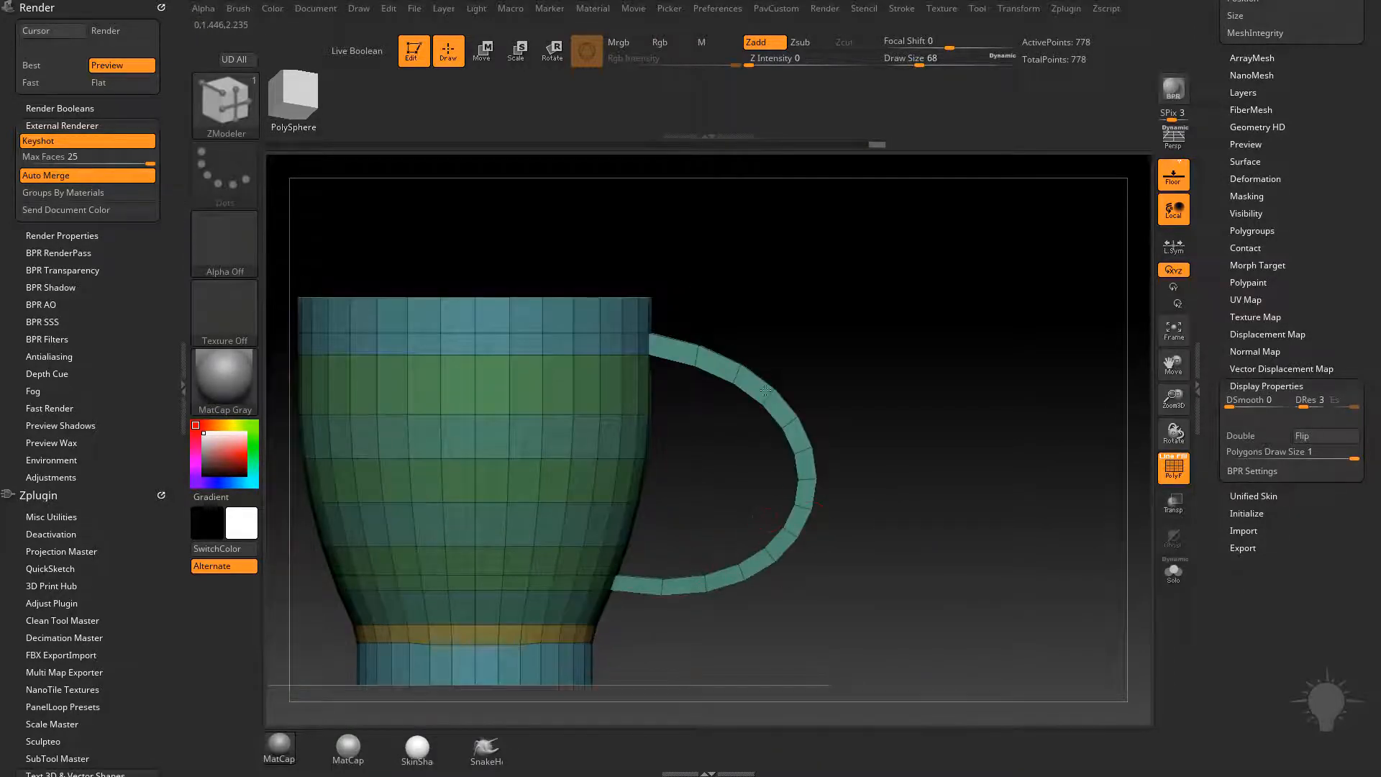
# Step: Isolate the handle with a rectangular selection and grow the visible area
pyautogui.moveTo(890, 392); pyautogui.dragTo(936, 390)
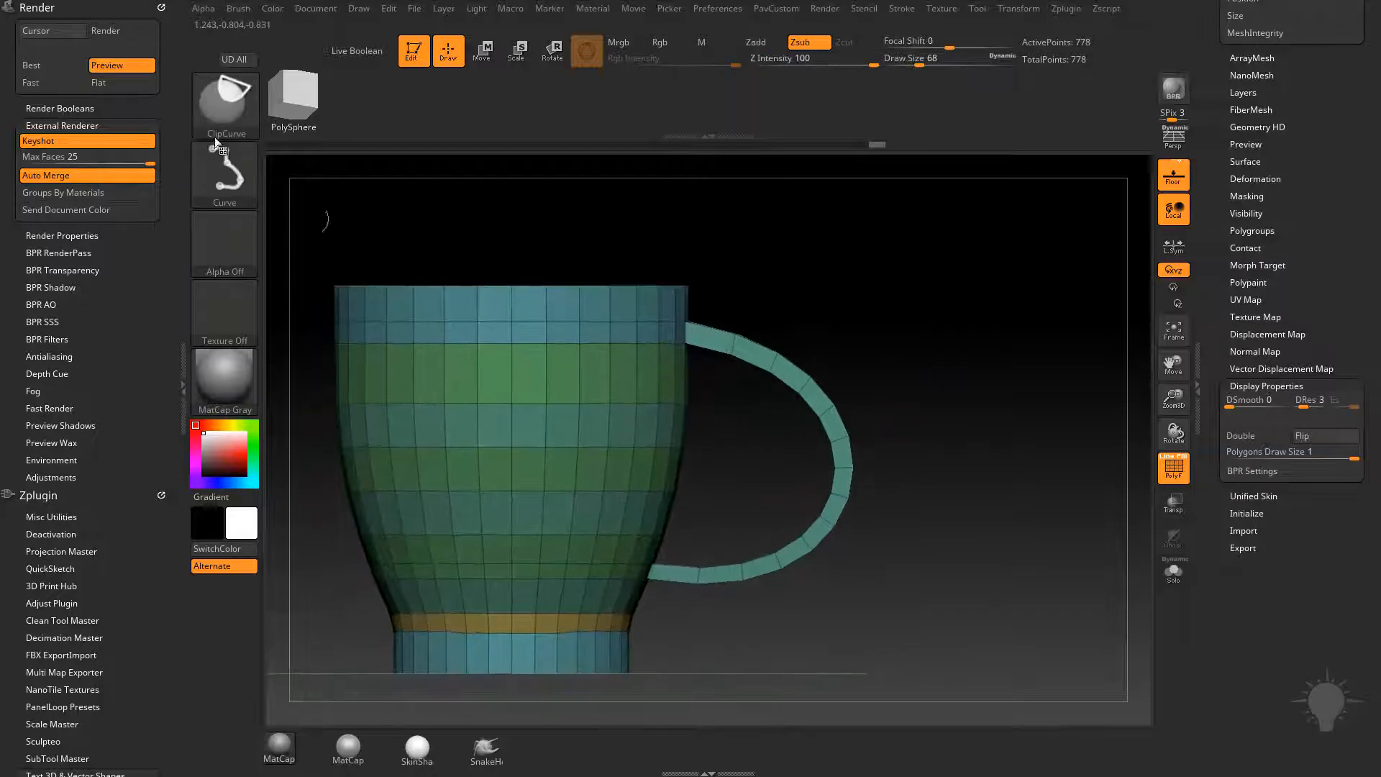
pyautogui.keyDown('ctrl'); pyautogui.keyDown('shift'); pyautogui.click(224, 117); pyautogui.keyUp('shift'); pyautogui.keyUp('ctrl')
pyautogui.keyDown('ctrl'); pyautogui.keyDown('shift'); pyautogui.click(821, 184); pyautogui.keyUp('shift'); pyautogui.keyUp('ctrl')
pyautogui.moveTo(985, 520)
pyautogui.keyDown('ctrl'); pyautogui.keyDown('shift'); pyautogui.mouseDown()
pyautogui.moveTo(786, 258)
pyautogui.moveTo(713, 263)
pyautogui.moveTo(666, 626)
pyautogui.moveTo(691, 634)
pyautogui.mouseUp(); pyautogui.keyUp('shift'); pyautogui.keyUp('ctrl')
pyautogui.moveTo(1045, 446); pyautogui.dragTo(1017, 469)
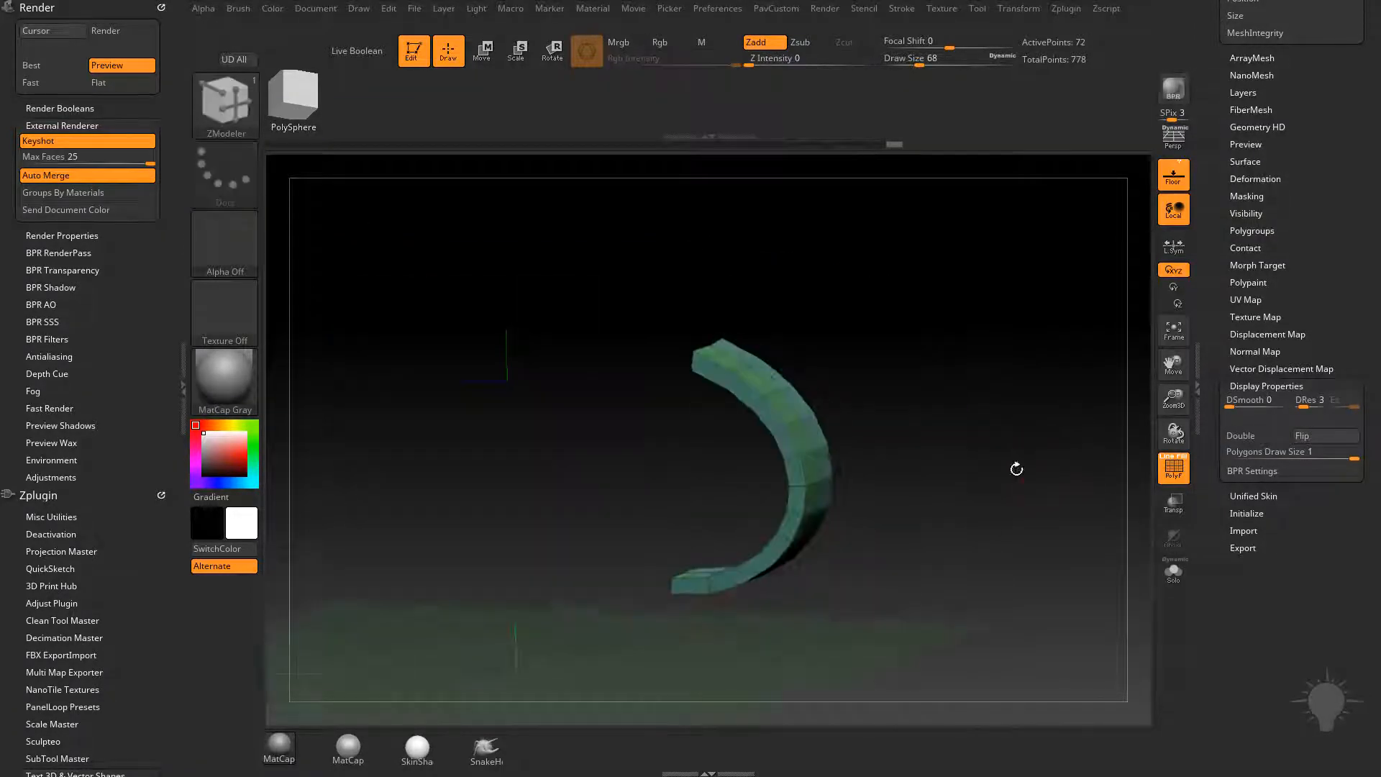
pyautogui.hotkey('ctrl', 'shift', 'x')
# Step: Mask the isolated handle, show the whole cup and invert the mask so only the body is protected
pyautogui.moveTo(957, 366)
pyautogui.mouseDown()
pyautogui.moveTo(1083, 436)
pyautogui.moveTo(1076, 540)
pyautogui.mouseUp()
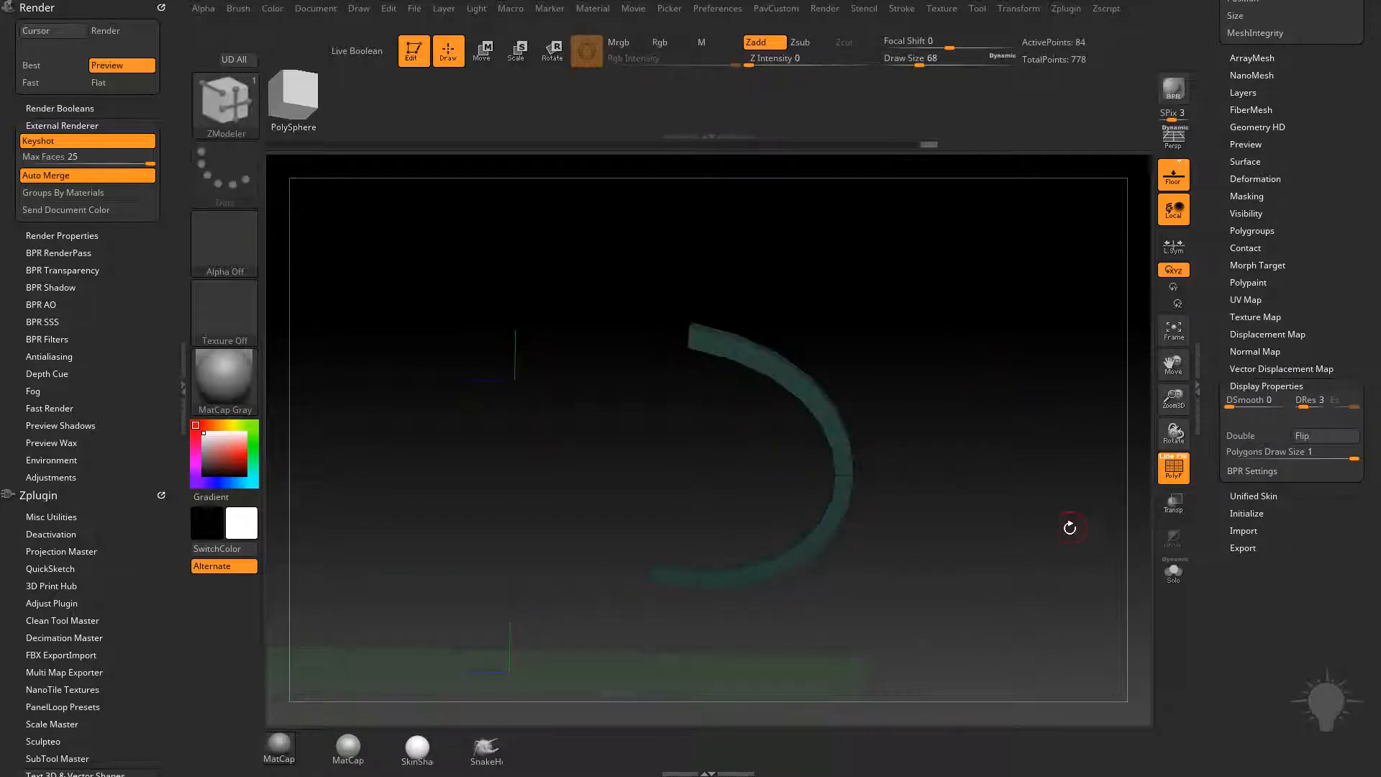
pyautogui.hotkey('ctrl', 'shift')
pyautogui.keyDown('ctrl'); pyautogui.keyDown('shift'); pyautogui.click(1109, 480); pyautogui.keyUp('shift'); pyautogui.keyUp('ctrl')
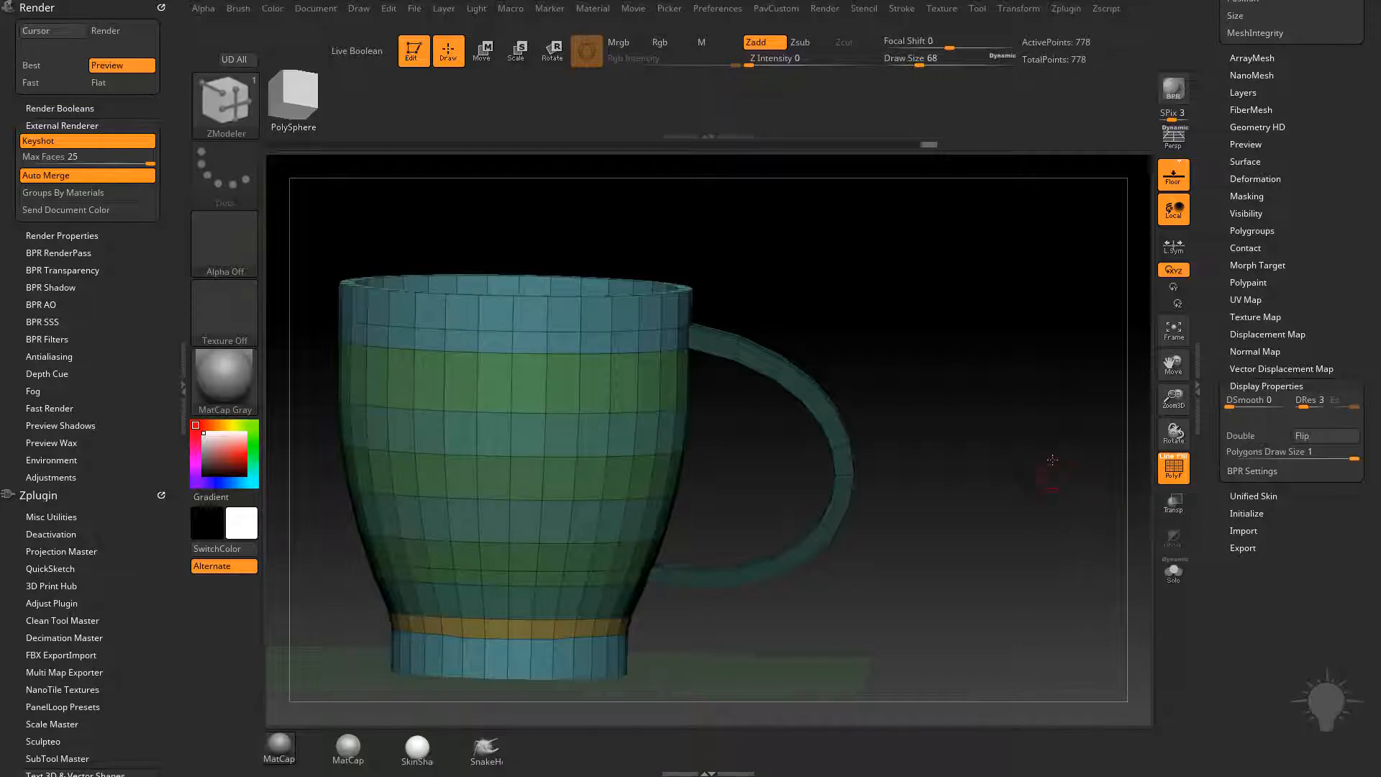
pyautogui.moveTo(1051, 459)
pyautogui.mouseDown()
pyautogui.moveTo(1067, 431)
pyautogui.moveTo(1048, 447)
pyautogui.moveTo(921, 453)
pyautogui.moveTo(1027, 459)
pyautogui.mouseUp()
# Step: Add a Deformer cage around the mug through the gizmo's transform types
pyautogui.press('w')
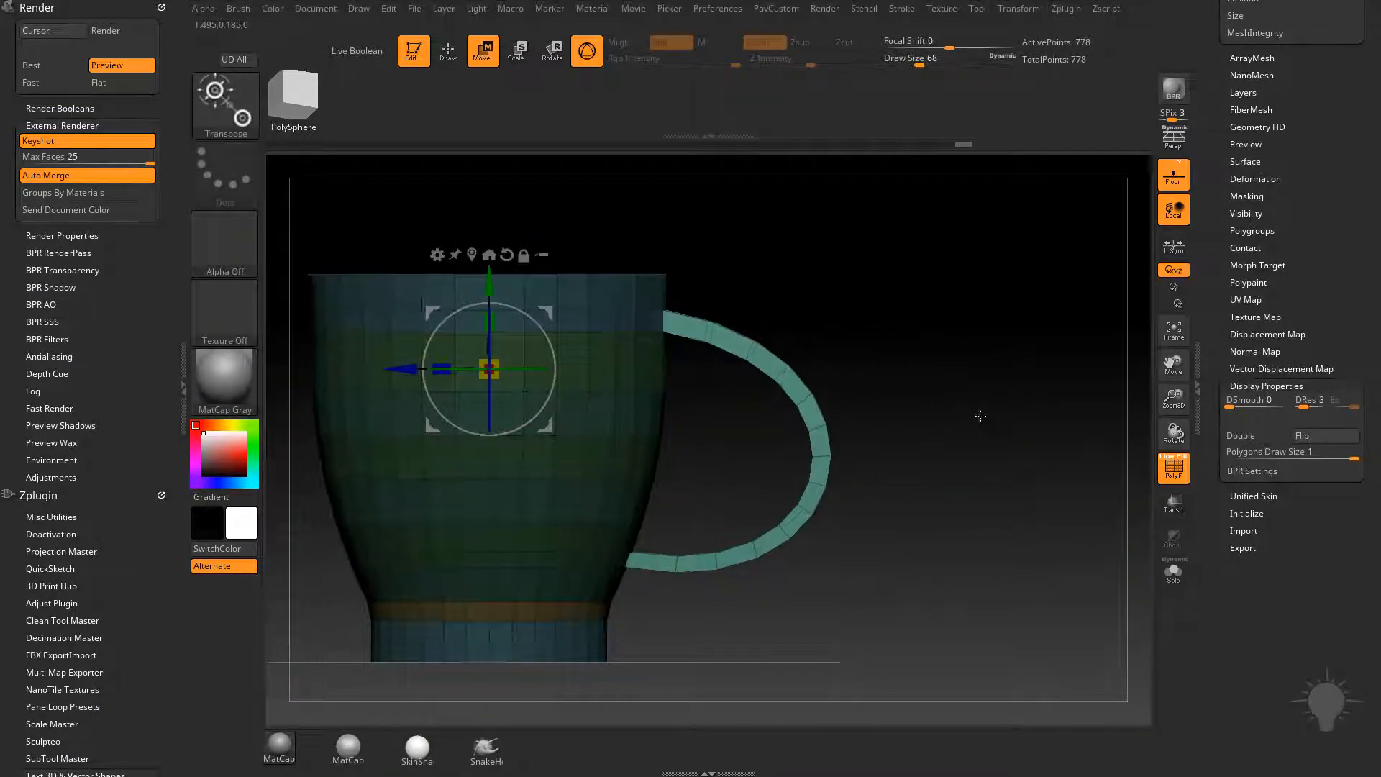
pyautogui.keyDown('alt'); pyautogui.moveTo(981, 416); pyautogui.dragTo(1008, 436); pyautogui.keyUp('alt')
pyautogui.click(460, 285)
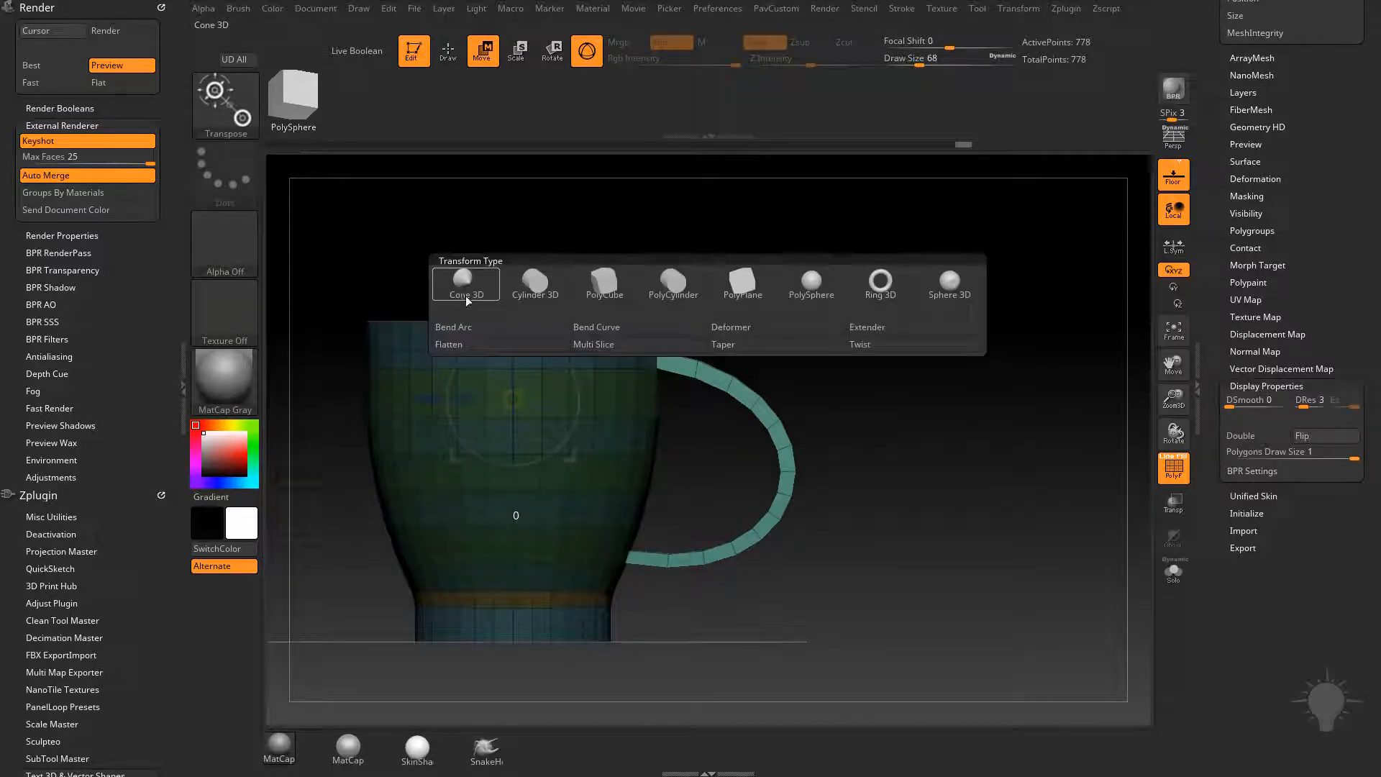
pyautogui.click(640, 346)
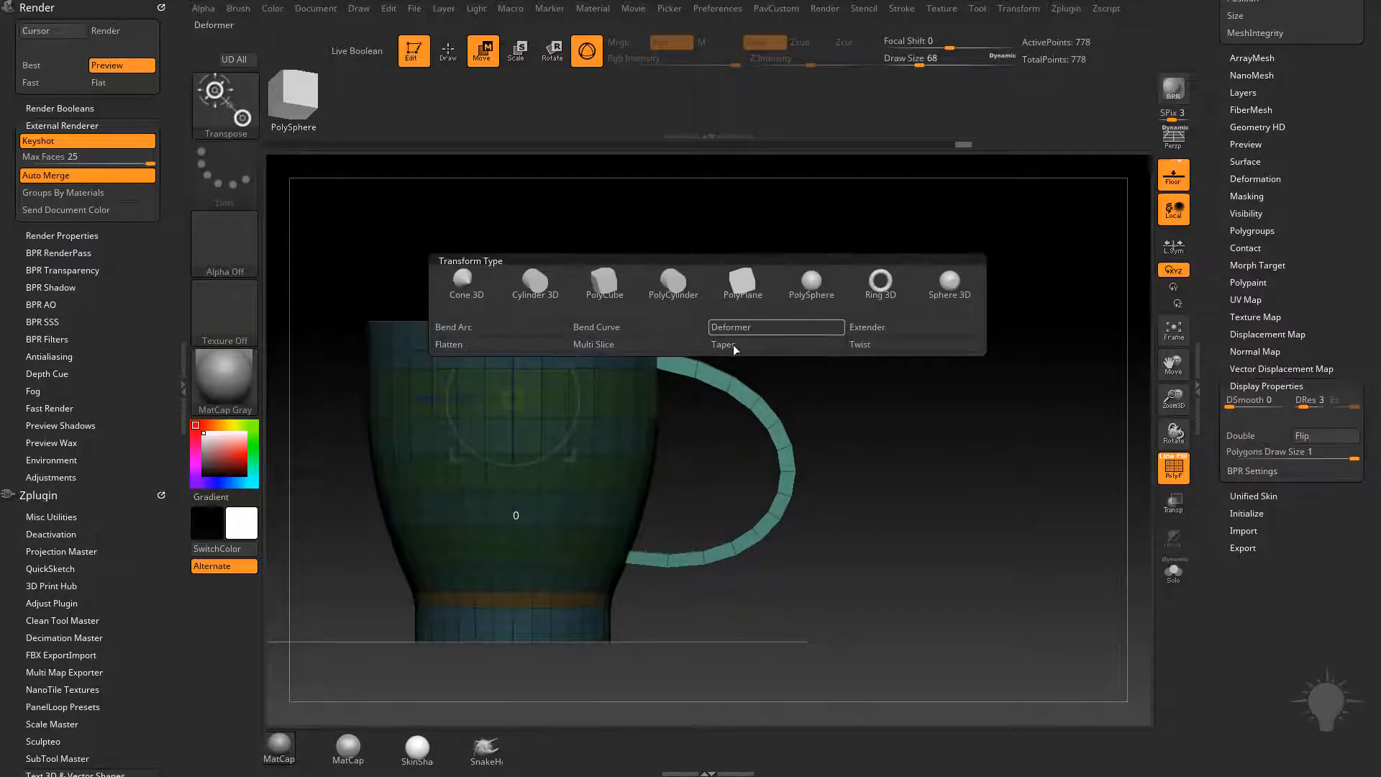
pyautogui.moveTo(779, 264); pyautogui.dragTo(708, 293)
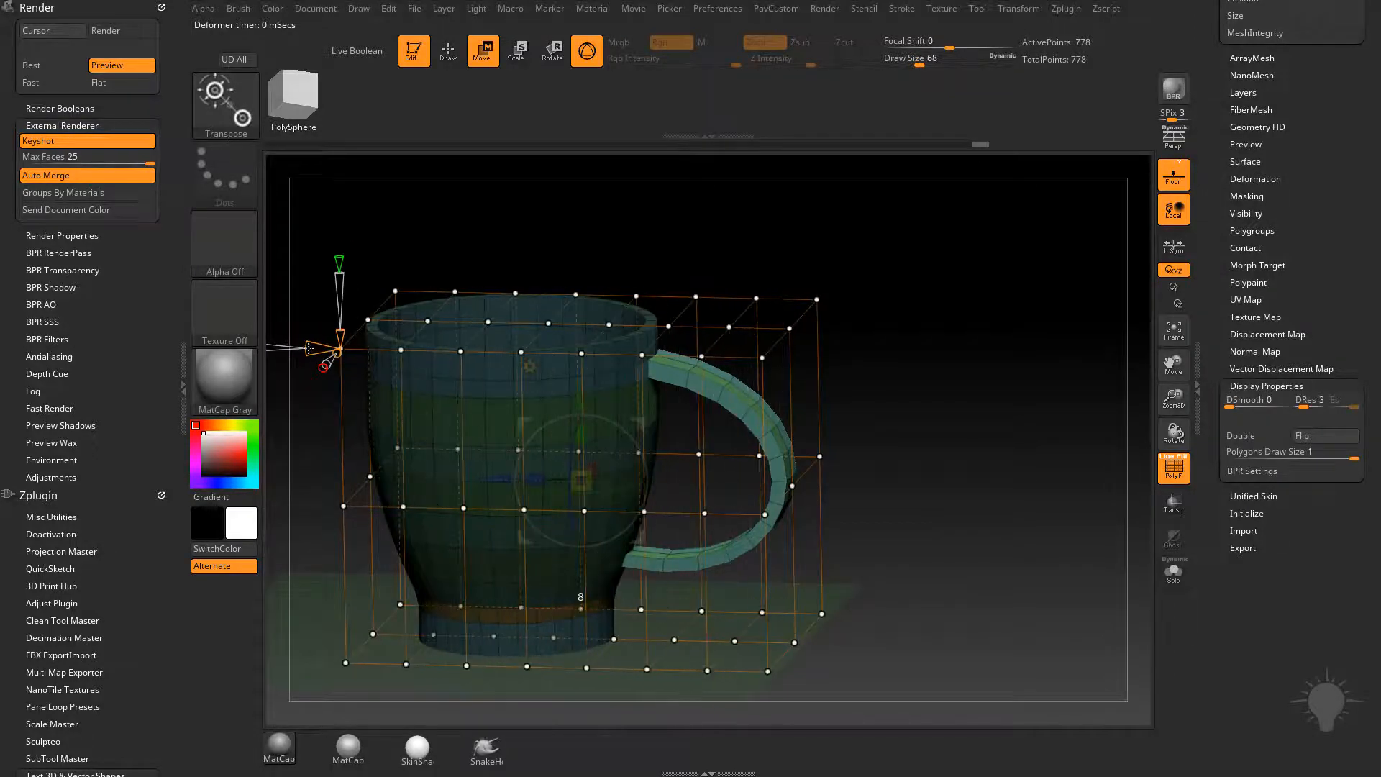
# Step: Subdivide the deformer cage to 11 points along the mug's width and raise the three upper cage points above the handle
pyautogui.moveTo(310, 350); pyautogui.dragTo(306, 349)
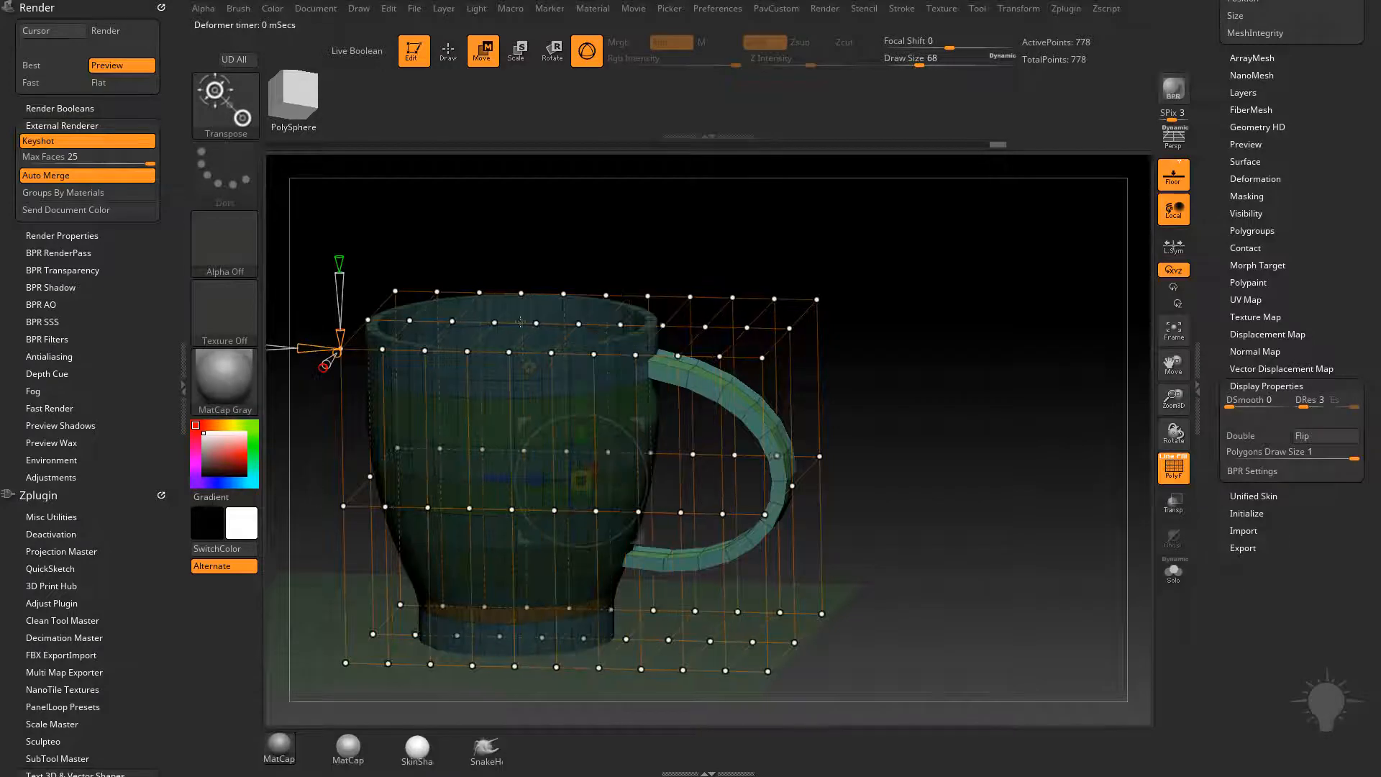
pyautogui.moveTo(1006, 376); pyautogui.dragTo(971, 349)
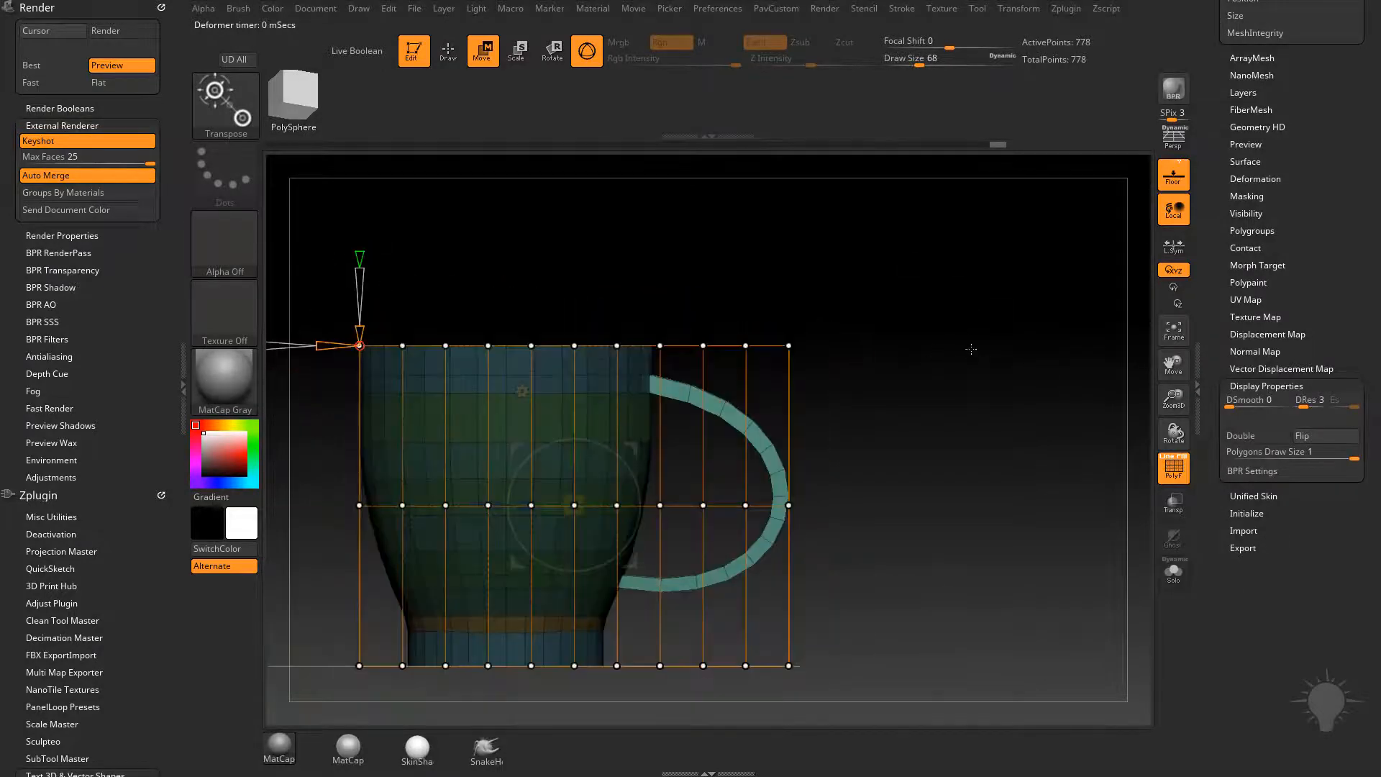
pyautogui.hotkey('ctrl', 'shift')
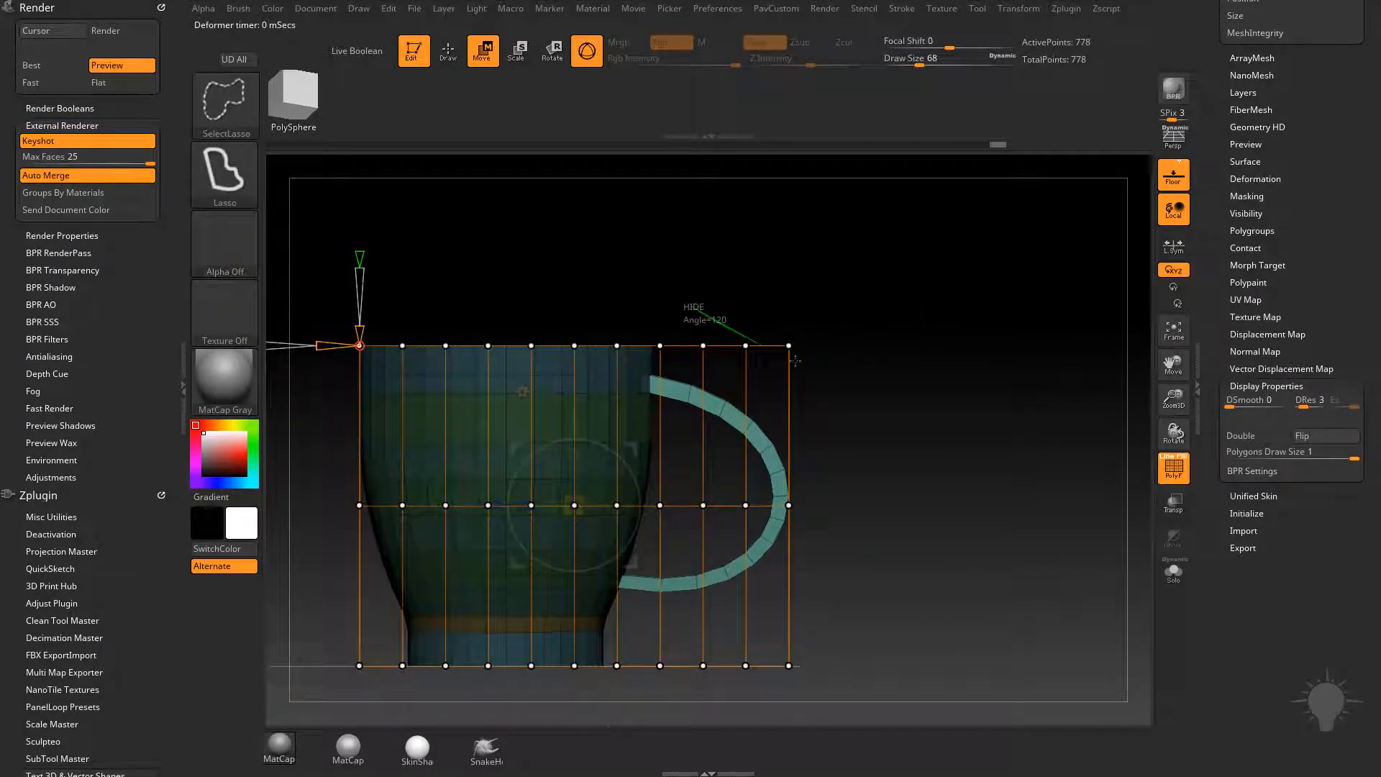
pyautogui.moveTo(882, 237)
pyautogui.keyDown('ctrl'); pyautogui.mouseDown()
pyautogui.moveTo(727, 391)
pyautogui.moveTo(685, 389)
pyautogui.mouseUp(); pyautogui.keyUp('ctrl')
pyautogui.moveTo(746, 258); pyautogui.dragTo(746, 227)
# Step: Select the three middle-height cage points around the handle's outer curve and raise them
pyautogui.moveTo(864, 430)
pyautogui.keyDown('ctrl'); pyautogui.mouseDown()
pyautogui.moveTo(786, 519)
pyautogui.moveTo(811, 526)
pyautogui.mouseUp(); pyautogui.keyUp('ctrl')
pyautogui.keyDown('ctrl'); pyautogui.moveTo(895, 454); pyautogui.dragTo(731, 546); pyautogui.keyUp('ctrl')
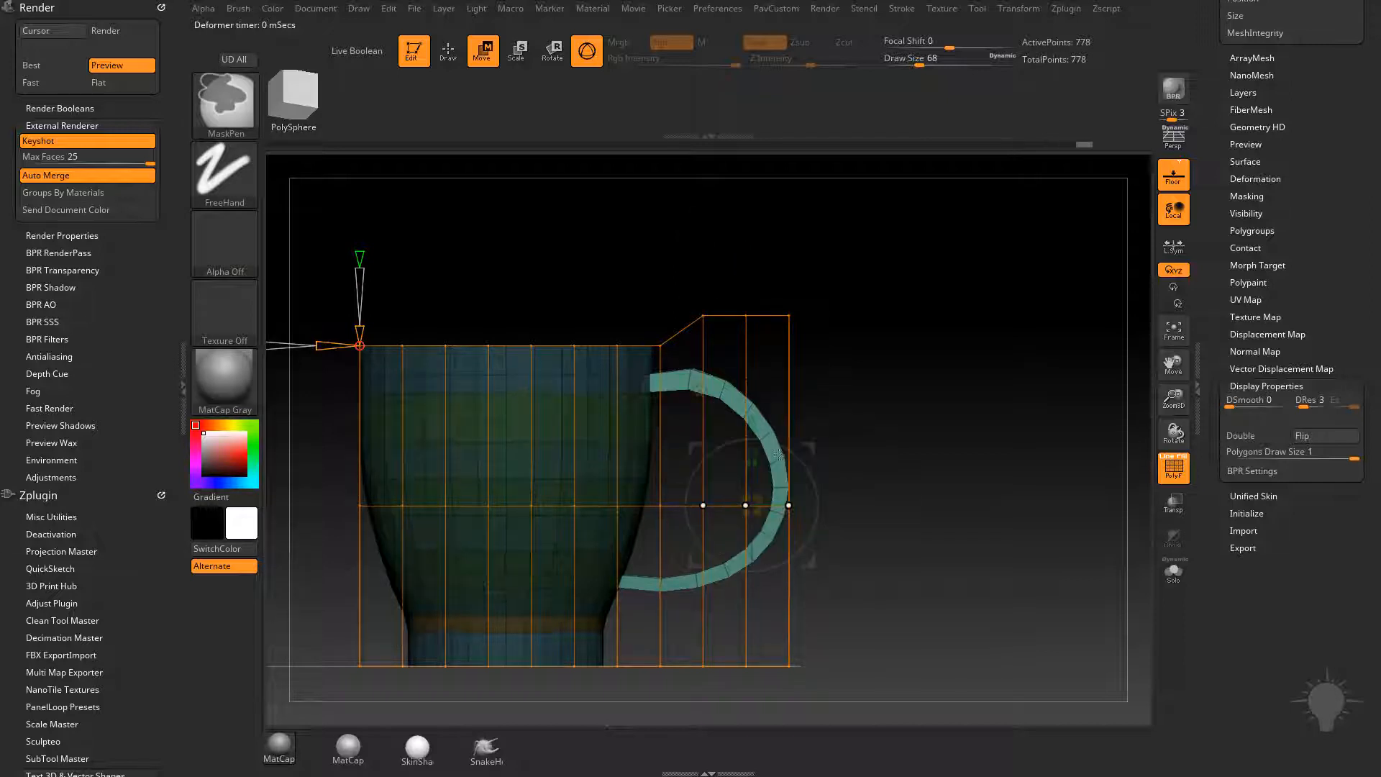
pyautogui.moveTo(751, 426); pyautogui.dragTo(753, 351)
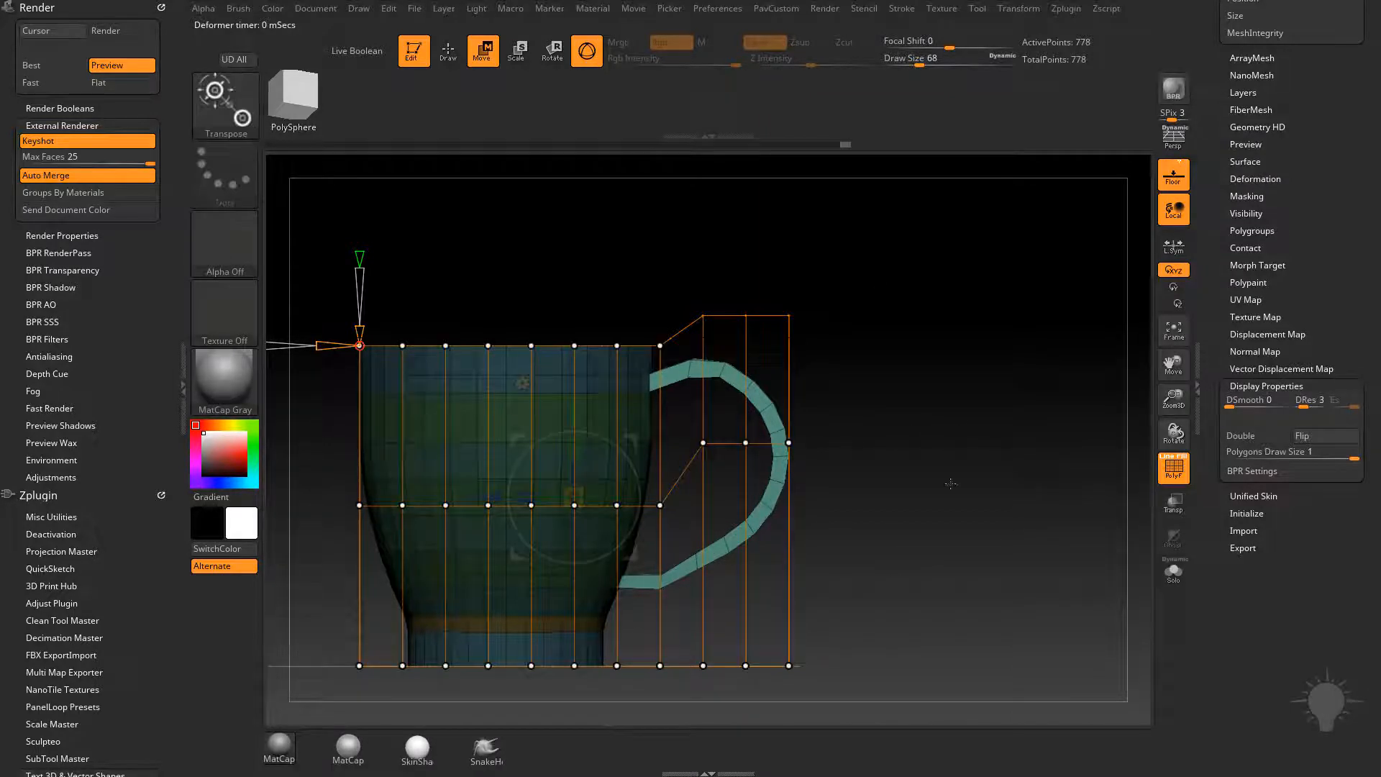
# Step: Readjust the lowest cage points beside the handle's lower joint and leave the Deformer
pyautogui.moveTo(575, 419); pyautogui.dragTo(575, 412)
pyautogui.hotkey('ctrl', 'z')
pyautogui.hotkey('ctrl', 'z')
pyautogui.keyDown('ctrl'); pyautogui.moveTo(738, 611); pyautogui.dragTo(643, 697); pyautogui.keyUp('ctrl')
pyautogui.moveTo(682, 572); pyautogui.dragTo(680, 575)
pyautogui.press('q')
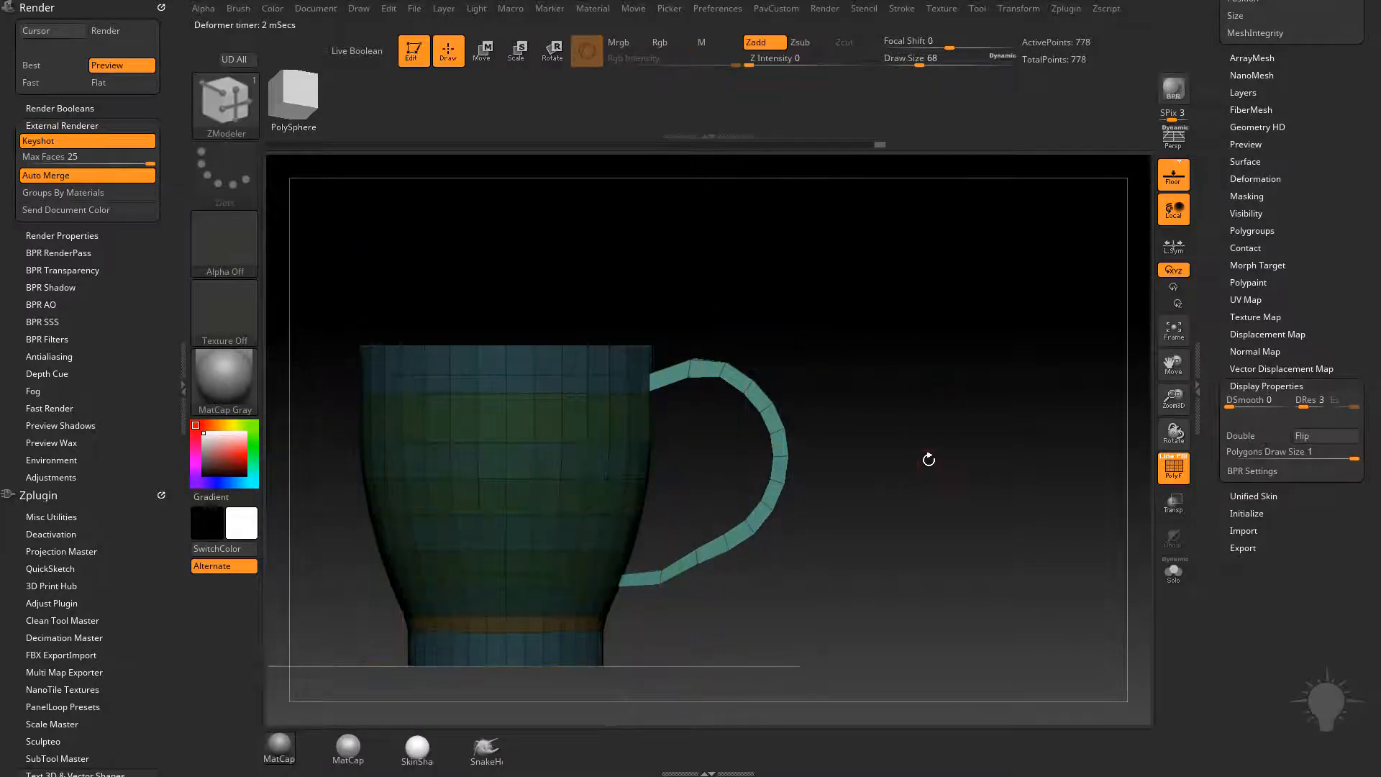
pyautogui.press('w')
pyautogui.keyDown('alt'); pyautogui.moveTo(472, 251); pyautogui.dragTo(592, 263); pyautogui.keyUp('alt')
pyautogui.press('w')
pyautogui.click(578, 398)
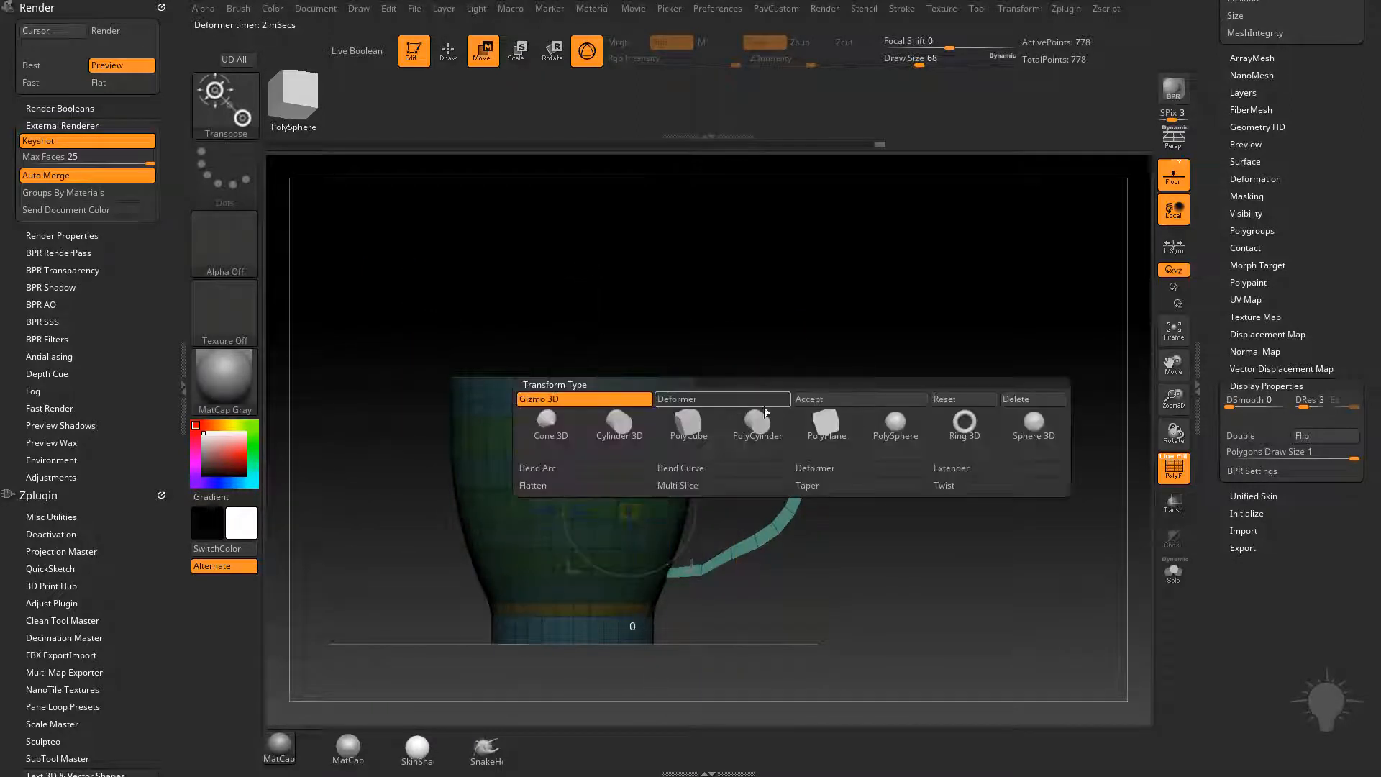
pyautogui.moveTo(913, 551)
pyautogui.keyDown('alt'); pyautogui.mouseDown()
pyautogui.moveTo(916, 450)
pyautogui.moveTo(900, 503)
pyautogui.mouseUp(); pyautogui.keyUp('alt')
# Step: Round out the handle's lower curve with the Move brush at draw size 163
pyautogui.press('q')
pyautogui.press('s')
pyautogui.moveTo(795, 517); pyautogui.dragTo(813, 517)
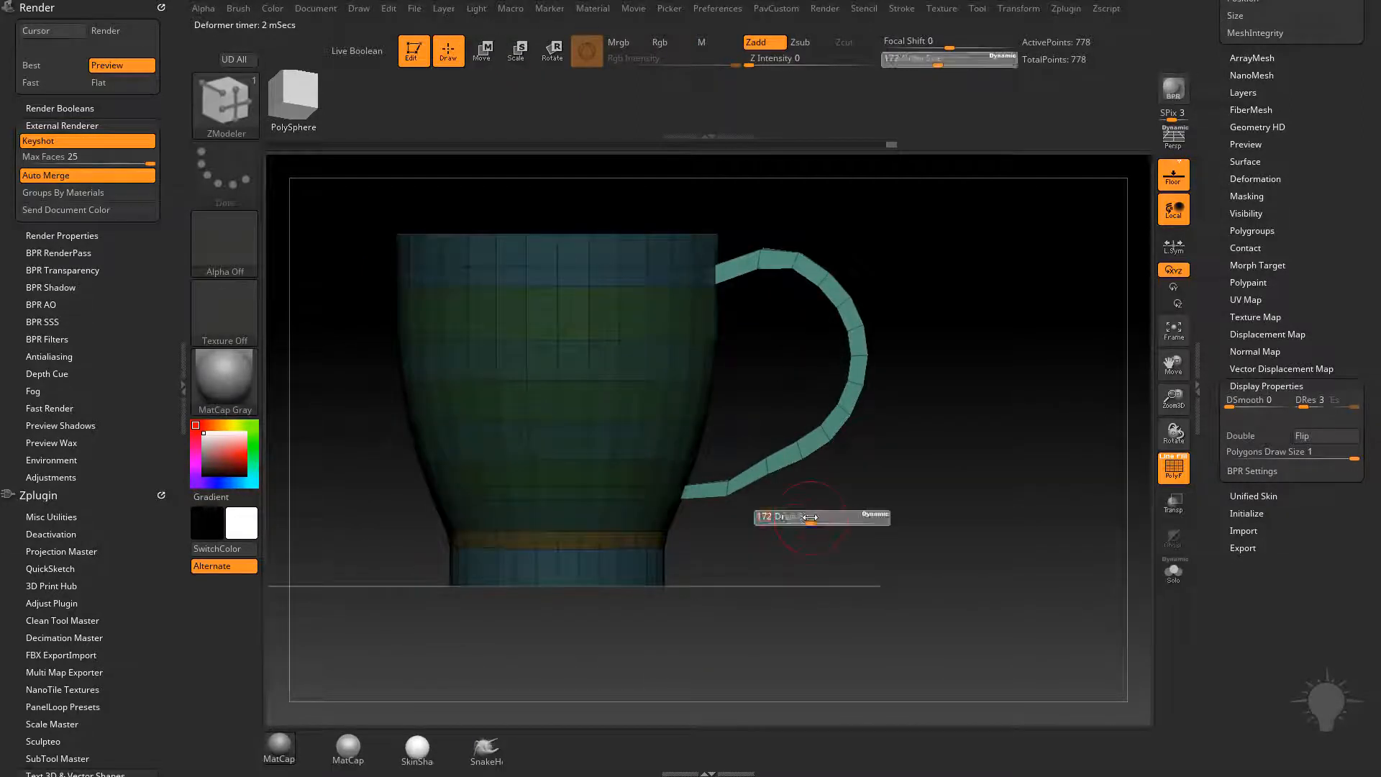
pyautogui.press('b')
pyautogui.press('m')
pyautogui.press('v')
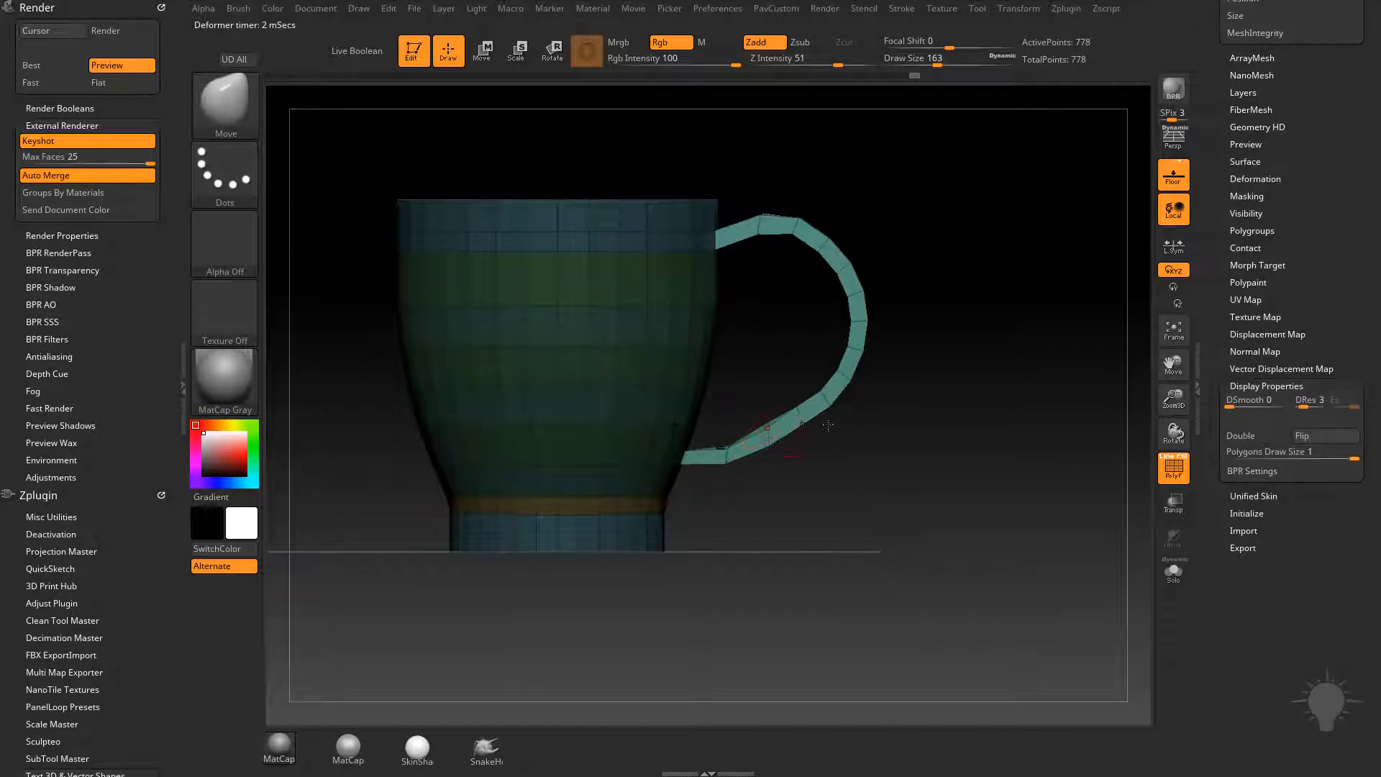
pyautogui.moveTo(828, 425); pyautogui.dragTo(808, 471)
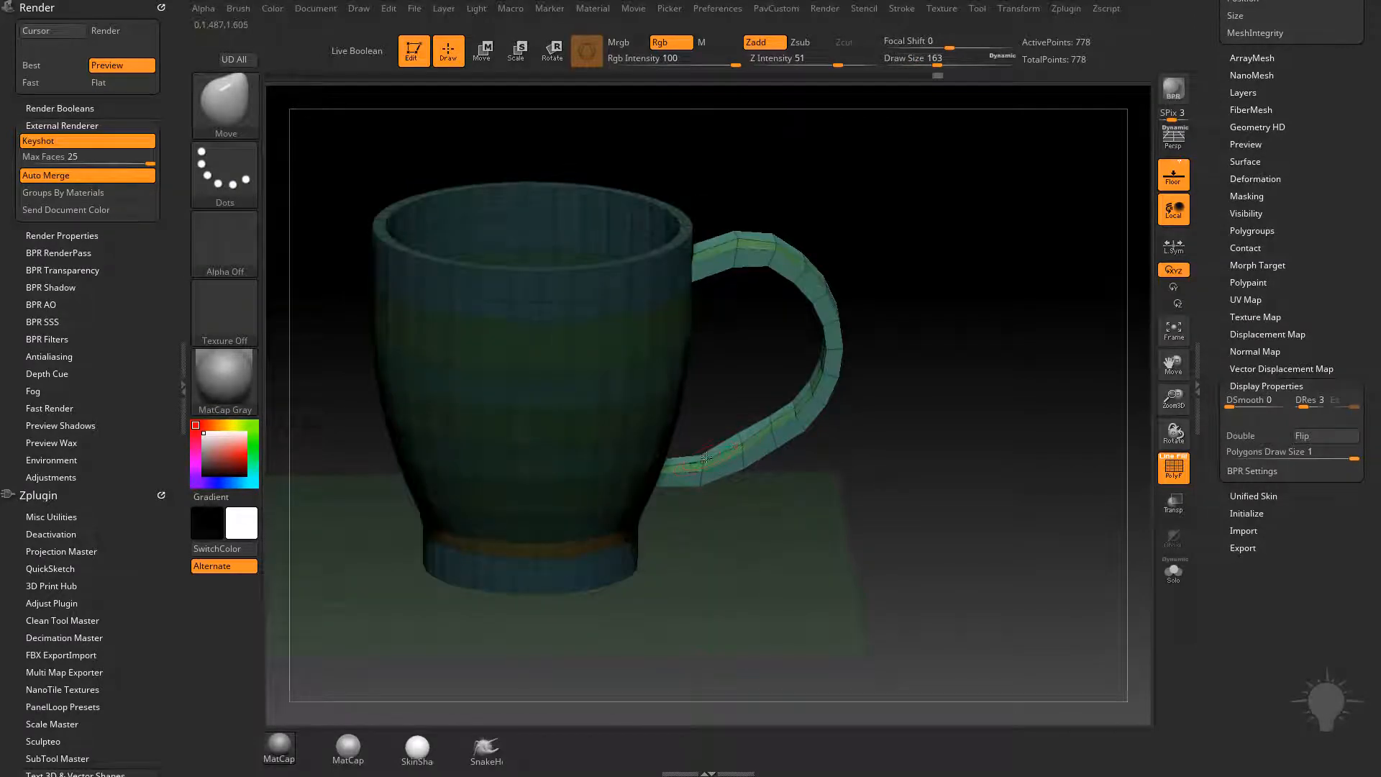
pyautogui.moveTo(913, 448)
pyautogui.keyDown('shift'); pyautogui.mouseDown()
pyautogui.moveTo(929, 414)
pyautogui.moveTo(909, 441)
pyautogui.mouseUp(); pyautogui.keyUp('shift')
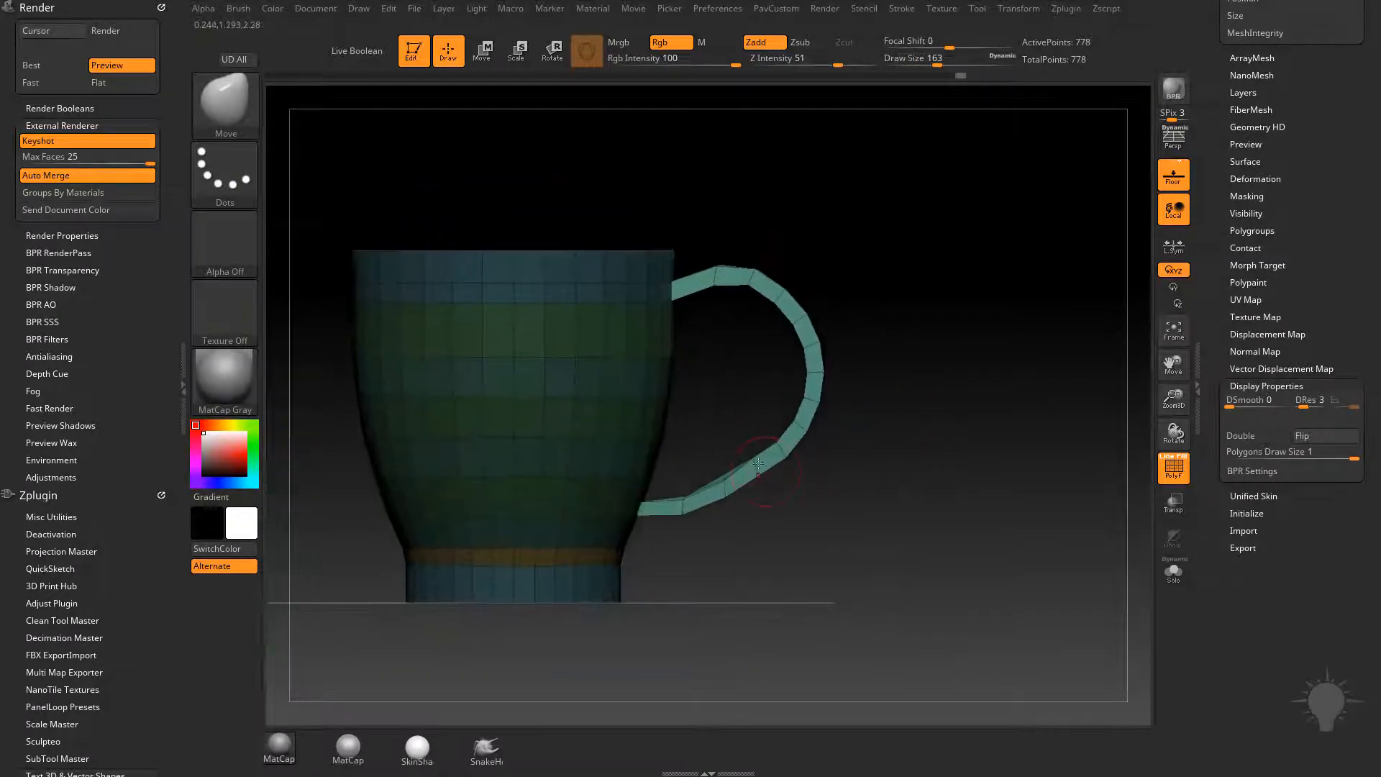
# Step: Set the masking brush to MaskLasso and keep the mug body masked with the handle left free
pyautogui.keyDown('ctrl'); pyautogui.moveTo(924, 166); pyautogui.dragTo(674, 574); pyautogui.keyUp('ctrl')
pyautogui.keyDown('ctrl'); pyautogui.moveTo(482, 184); pyautogui.dragTo(288, 174); pyautogui.keyUp('ctrl')
pyautogui.keyDown('ctrl'); pyautogui.click(254, 120); pyautogui.keyUp('ctrl')
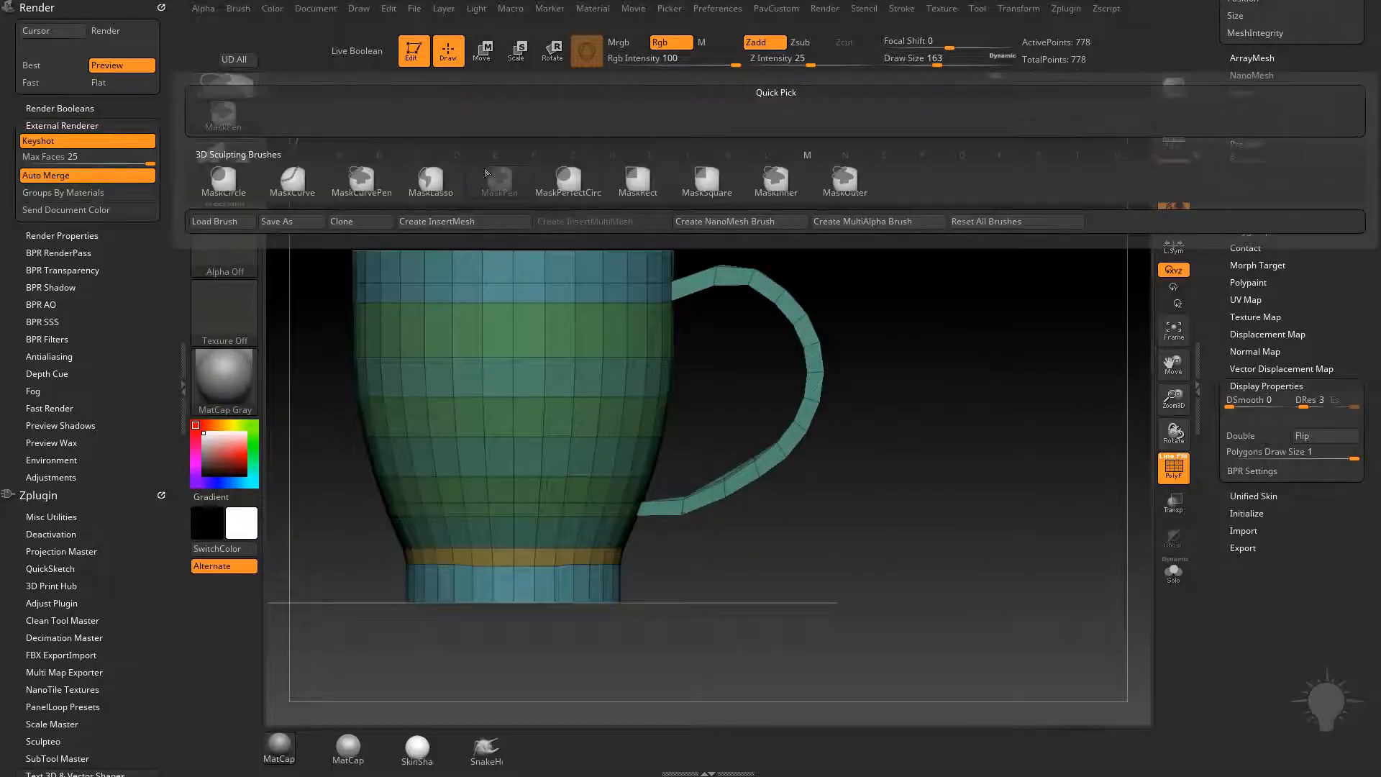
pyautogui.keyDown('ctrl'); pyautogui.click(432, 181); pyautogui.keyUp('ctrl')
pyautogui.moveTo(942, 459)
pyautogui.keyDown('ctrl'); pyautogui.mouseDown()
pyautogui.moveTo(759, 197)
pyautogui.moveTo(696, 303)
pyautogui.moveTo(665, 483)
pyautogui.moveTo(936, 460)
pyautogui.mouseUp(); pyautogui.keyUp('ctrl')
pyautogui.keyDown('ctrl'); pyautogui.click(978, 410); pyautogui.keyUp('ctrl')
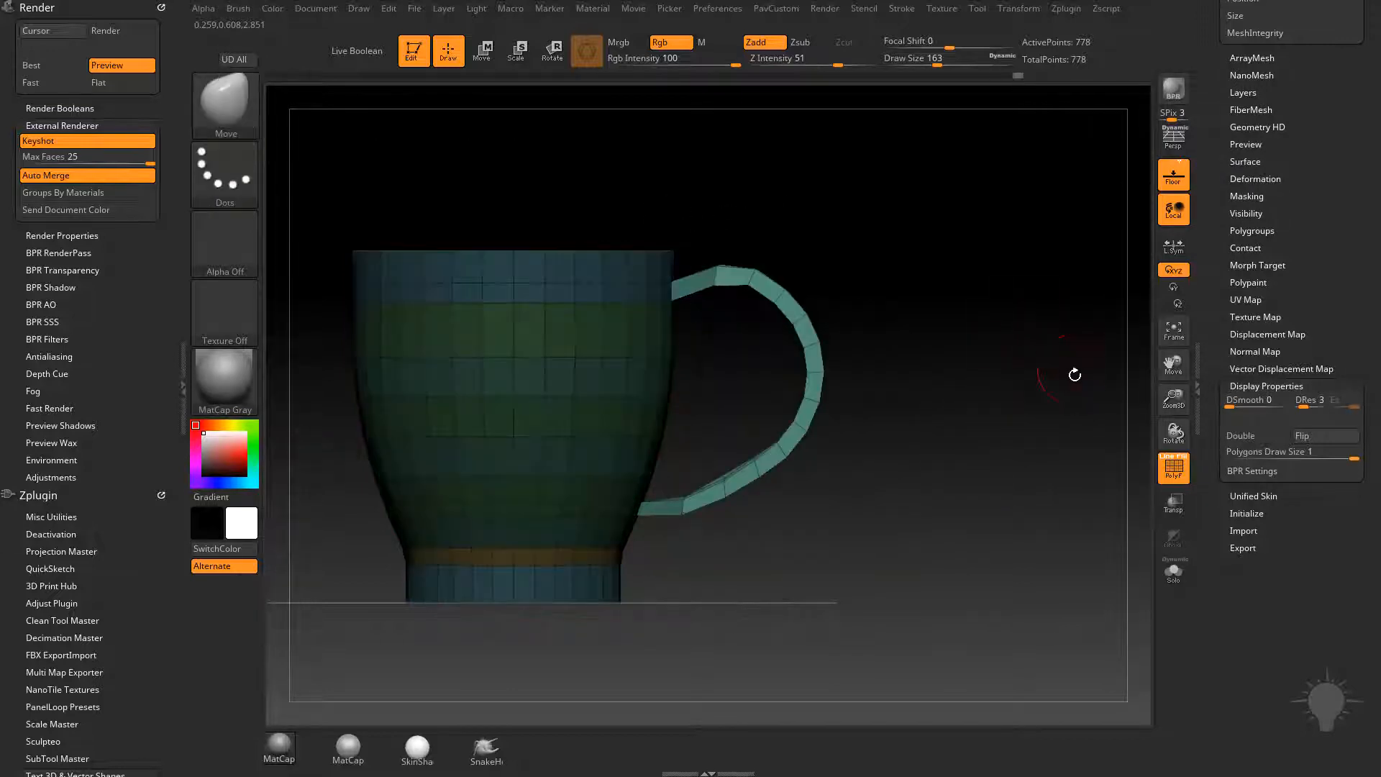
# Step: Adjust the unmasked handle with the gizmo and clear the mask from the mug body
pyautogui.moveTo(1073, 376); pyautogui.dragTo(1020, 356)
pyautogui.press('w')
pyautogui.moveTo(828, 424); pyautogui.dragTo(805, 424)
pyautogui.press('q')
pyautogui.moveTo(1022, 382)
pyautogui.keyDown('ctrl'); pyautogui.mouseDown()
pyautogui.moveTo(1069, 413)
pyautogui.moveTo(985, 431)
pyautogui.moveTo(1042, 447)
pyautogui.moveTo(1024, 453)
pyautogui.moveTo(981, 435)
pyautogui.mouseUp(); pyautogui.keyUp('ctrl')
# Step: Preview the mug with Dynamic Subdivision smoothing and turn off the polyframe display
pyautogui.press('s')
pyautogui.moveTo(981, 435)
pyautogui.keyDown('alt'); pyautogui.mouseDown()
pyautogui.moveTo(985, 413)
pyautogui.moveTo(996, 468)
pyautogui.moveTo(1003, 454)
pyautogui.mouseUp(); pyautogui.keyUp('alt')
pyautogui.hotkey('ctrl', 'd')
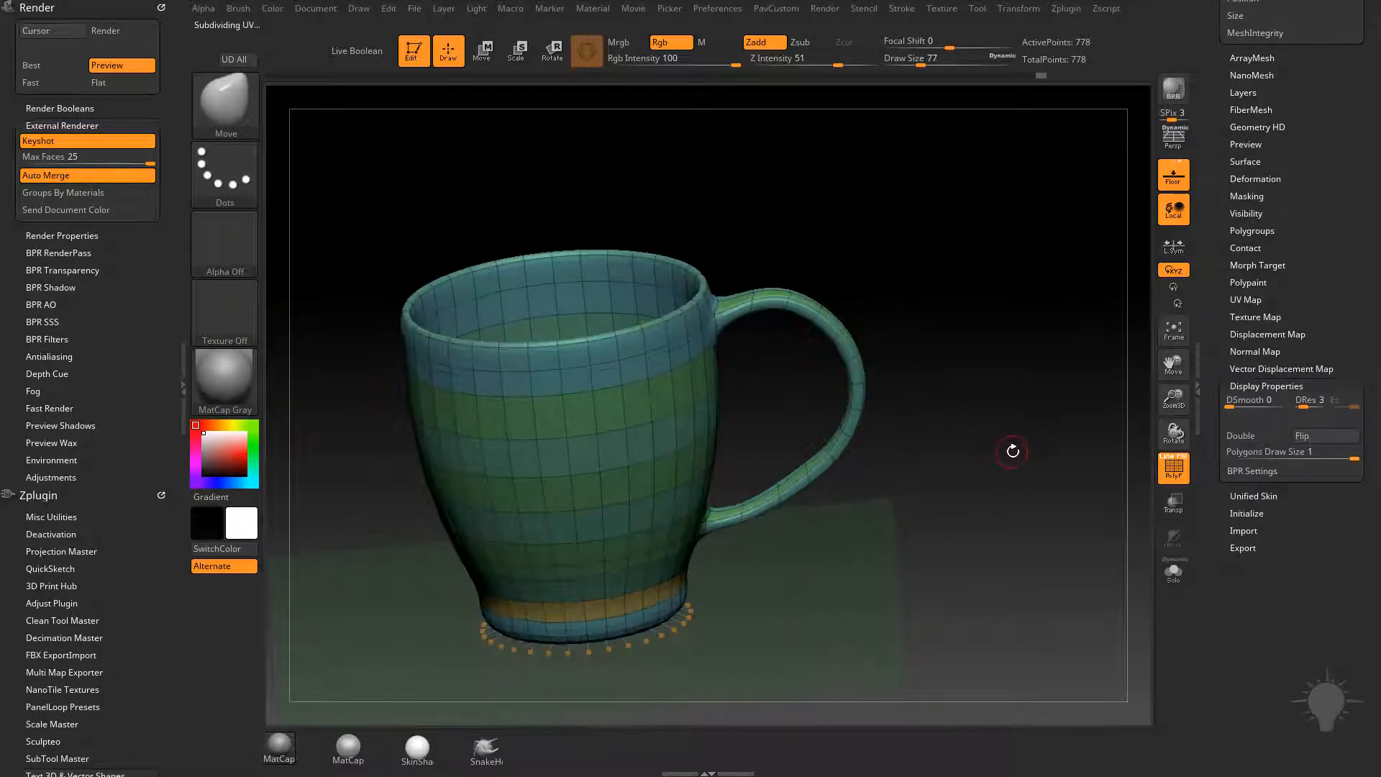
pyautogui.scroll(10, 1219, 102)
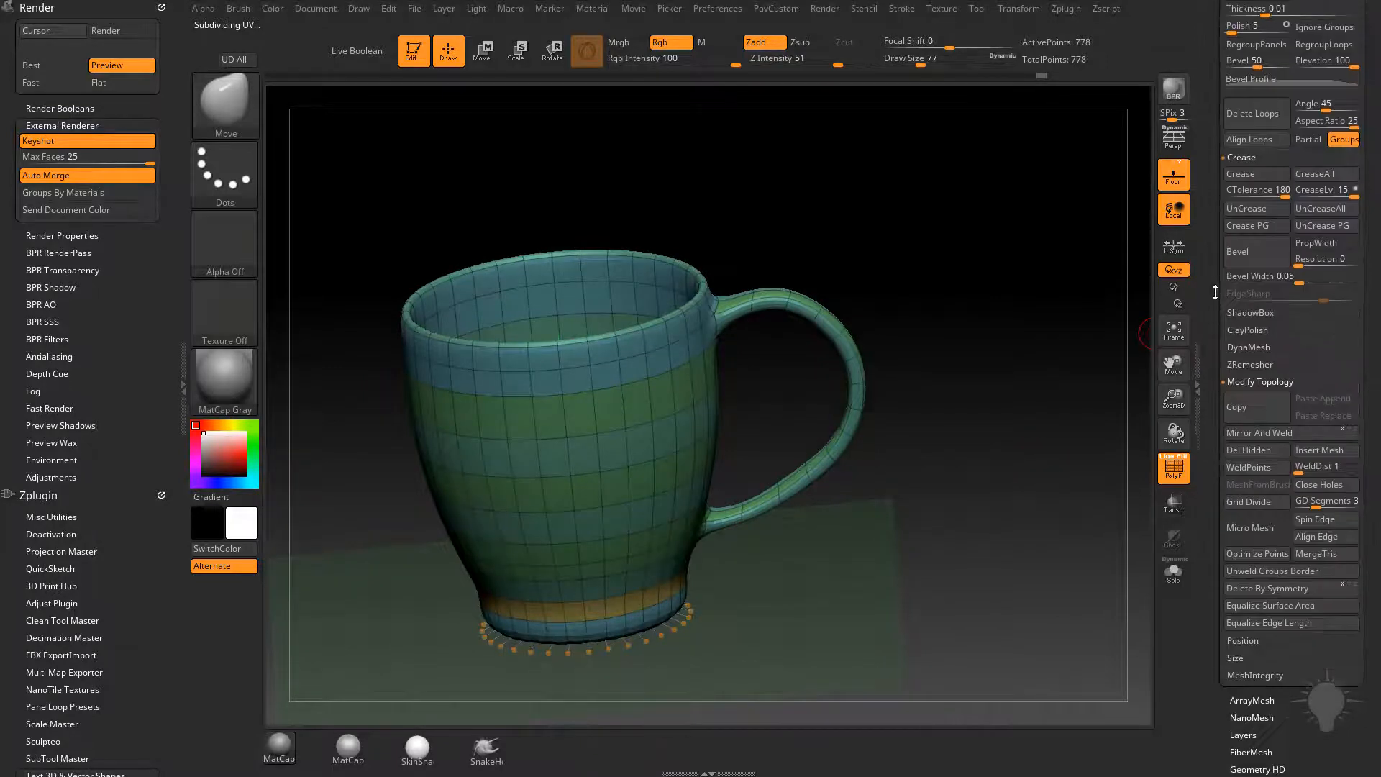
pyautogui.scroll(2, 1235, 74)
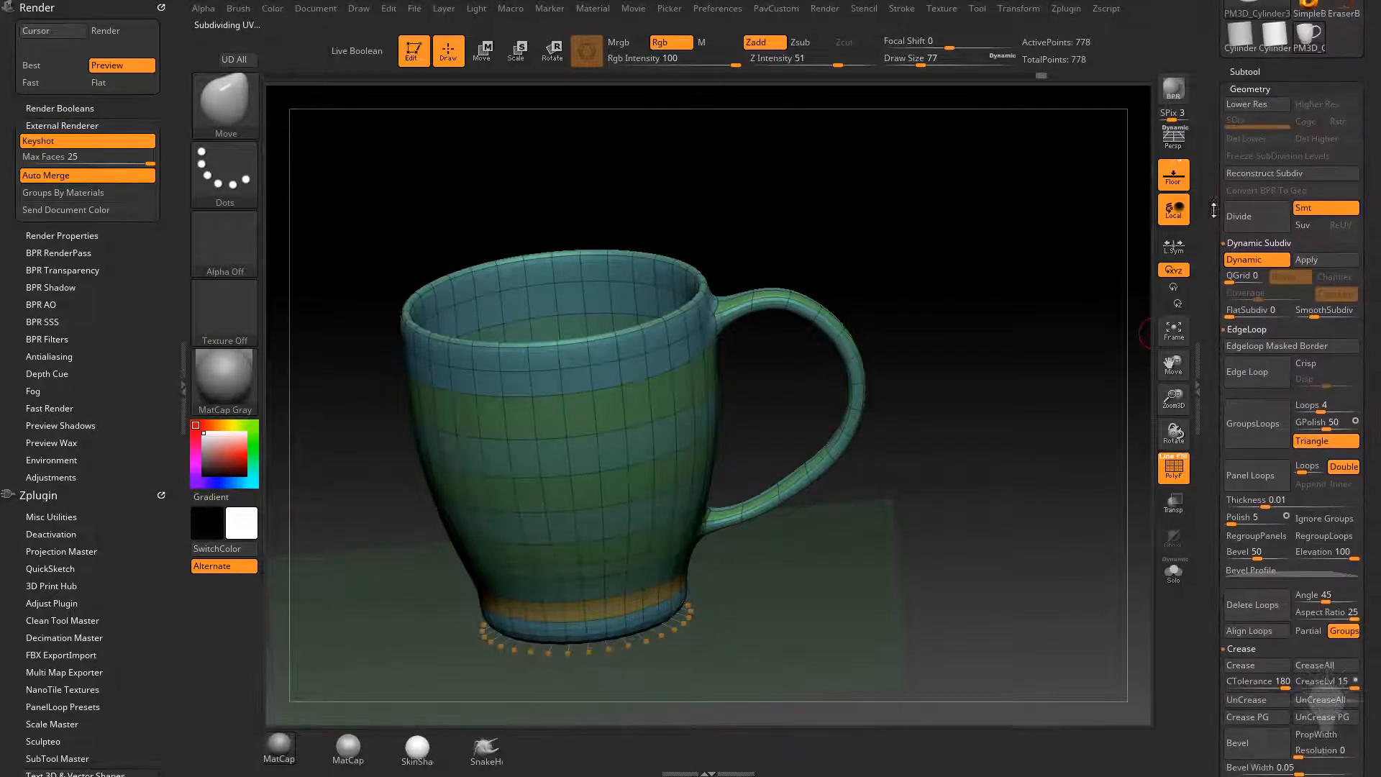
pyautogui.scroll(-5, 1206, 146)
pyautogui.moveTo(971, 354); pyautogui.dragTo(1072, 357)
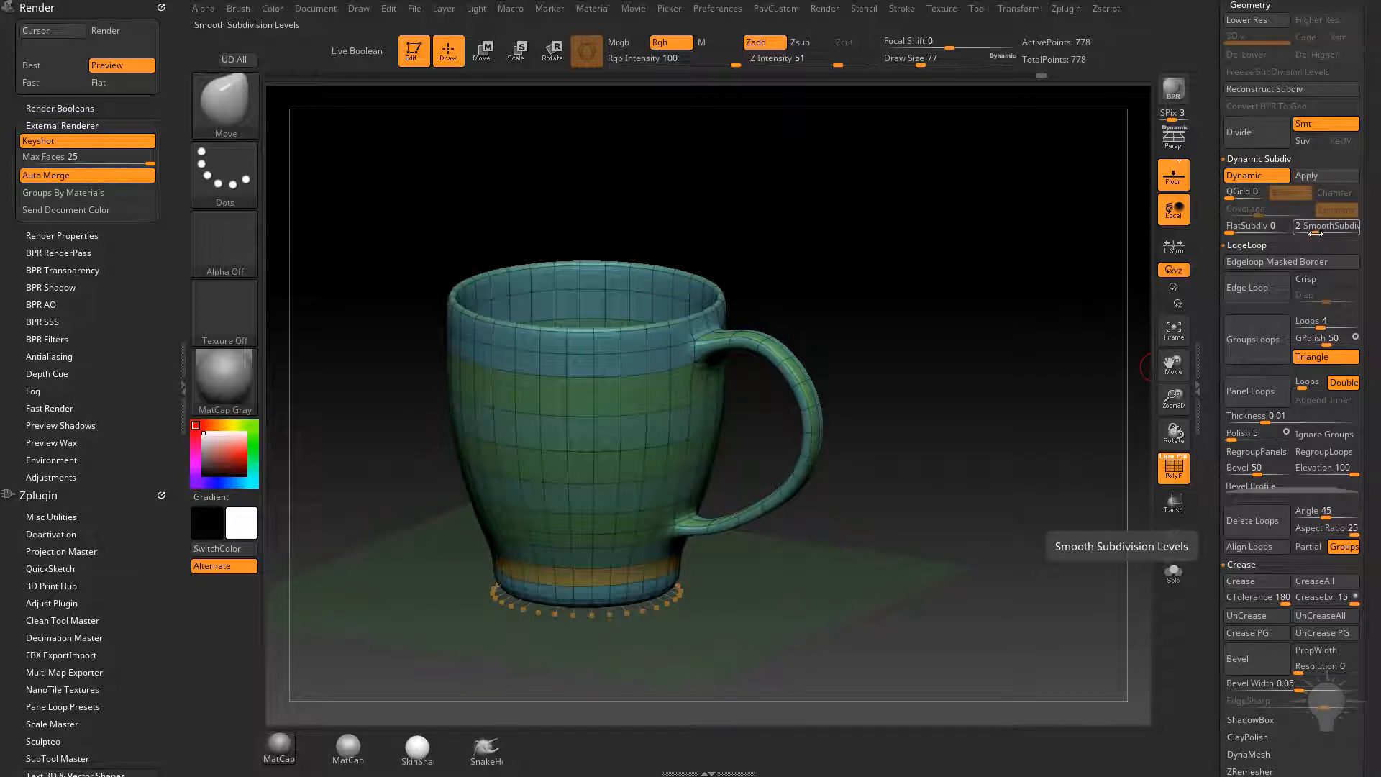
pyautogui.click(1173, 468)
pyautogui.moveTo(996, 370); pyautogui.dragTo(1010, 429)
pyautogui.moveTo(918, 251)
pyautogui.mouseDown()
pyautogui.moveTo(993, 278)
pyautogui.moveTo(986, 324)
pyautogui.moveTo(949, 287)
pyautogui.moveTo(967, 332)
pyautogui.mouseUp()
# Step: Try inserting an edge loop just below the mug's rim with the ZModeler brush, and undo it
pyautogui.press('b')
pyautogui.press('z')
pyautogui.press('m')
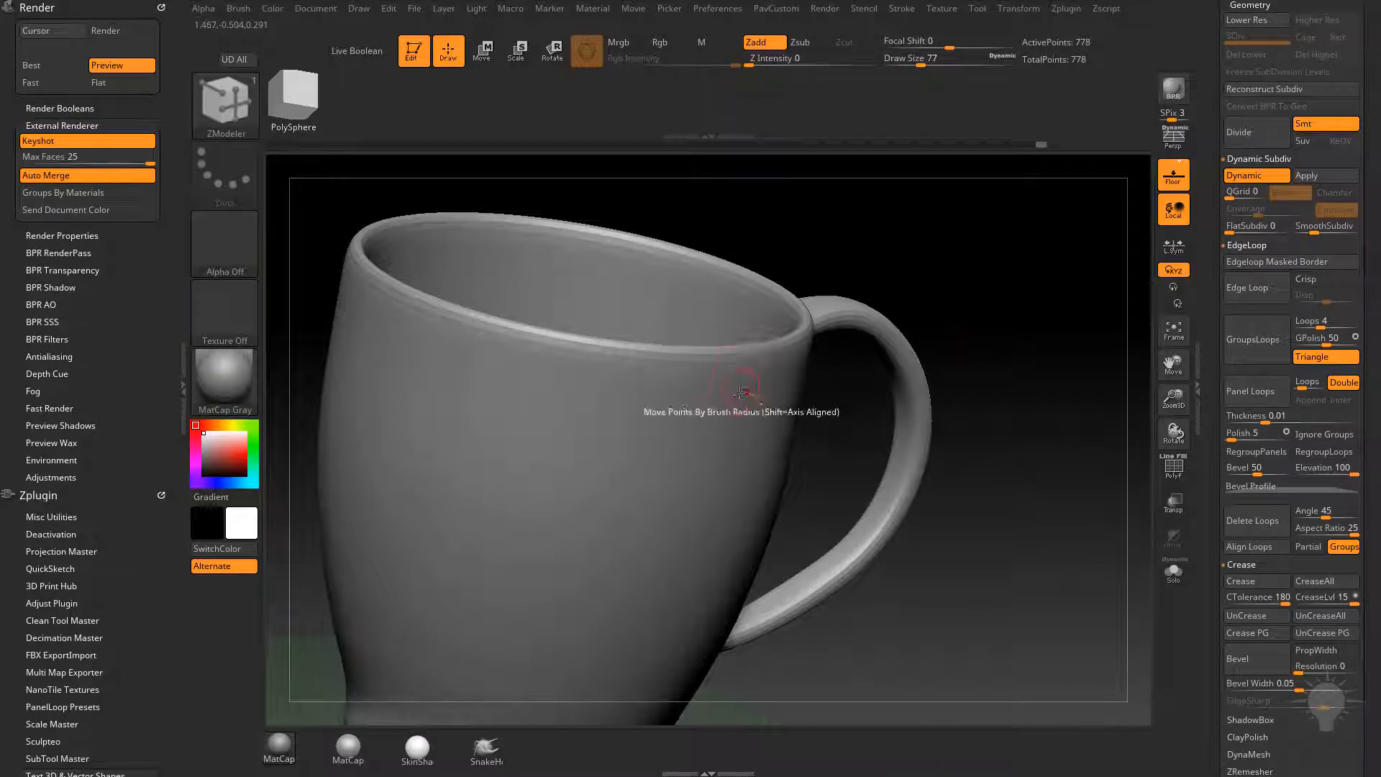
pyautogui.press('space')
pyautogui.click(749, 359)
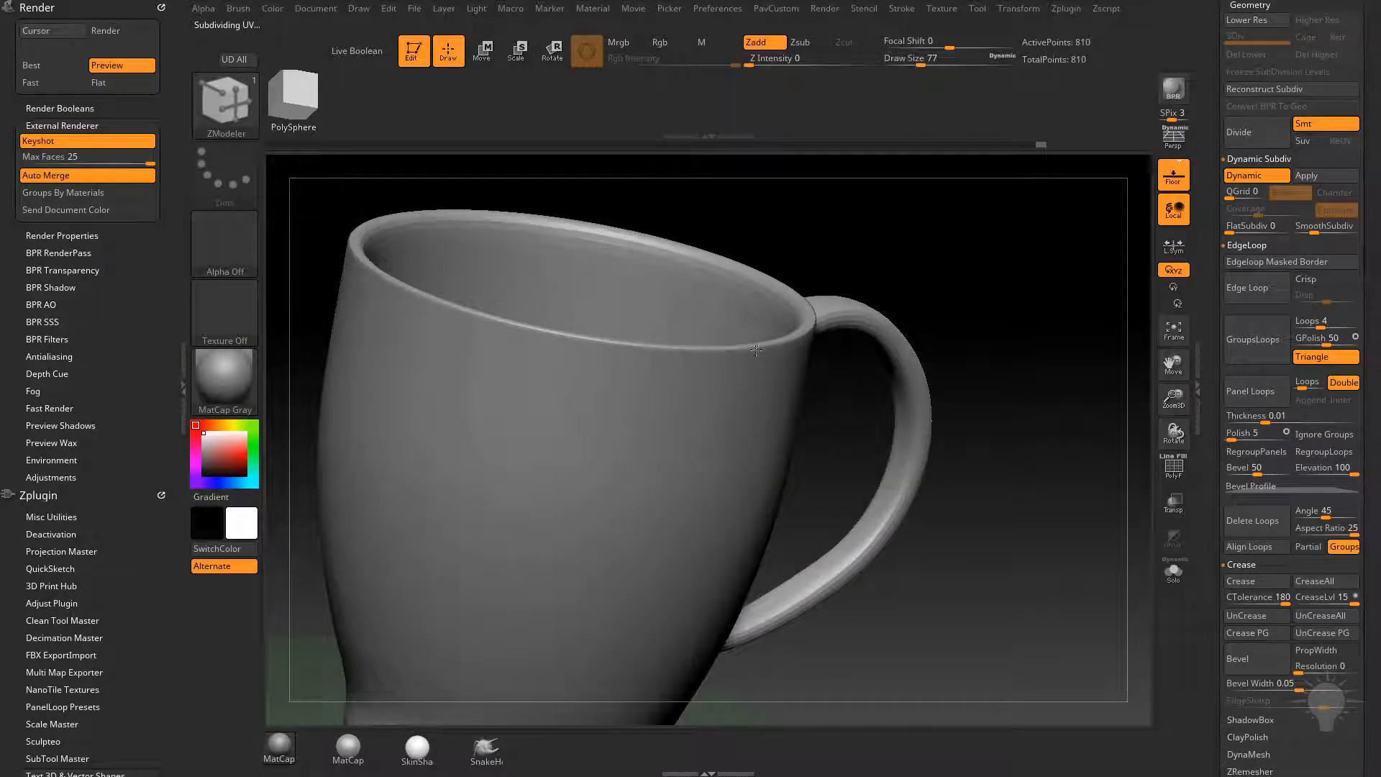
pyautogui.click(754, 359)
pyautogui.hotkey('ctrl', 'z')
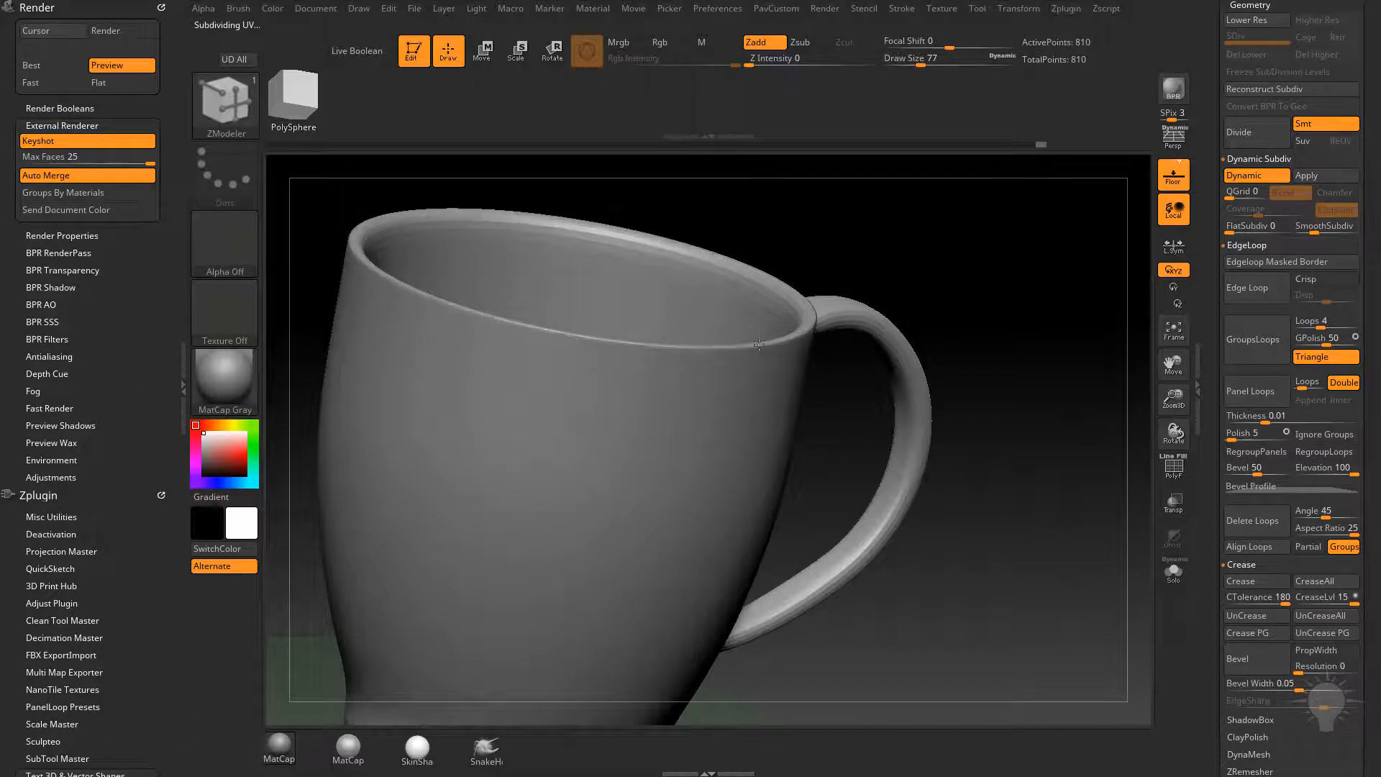
# Step: Show the polyframe, try the edge loop below the rim once more, and return to the undivided mesh
pyautogui.hotkey('shift', 'd')
pyautogui.hotkey('shift', 'f')
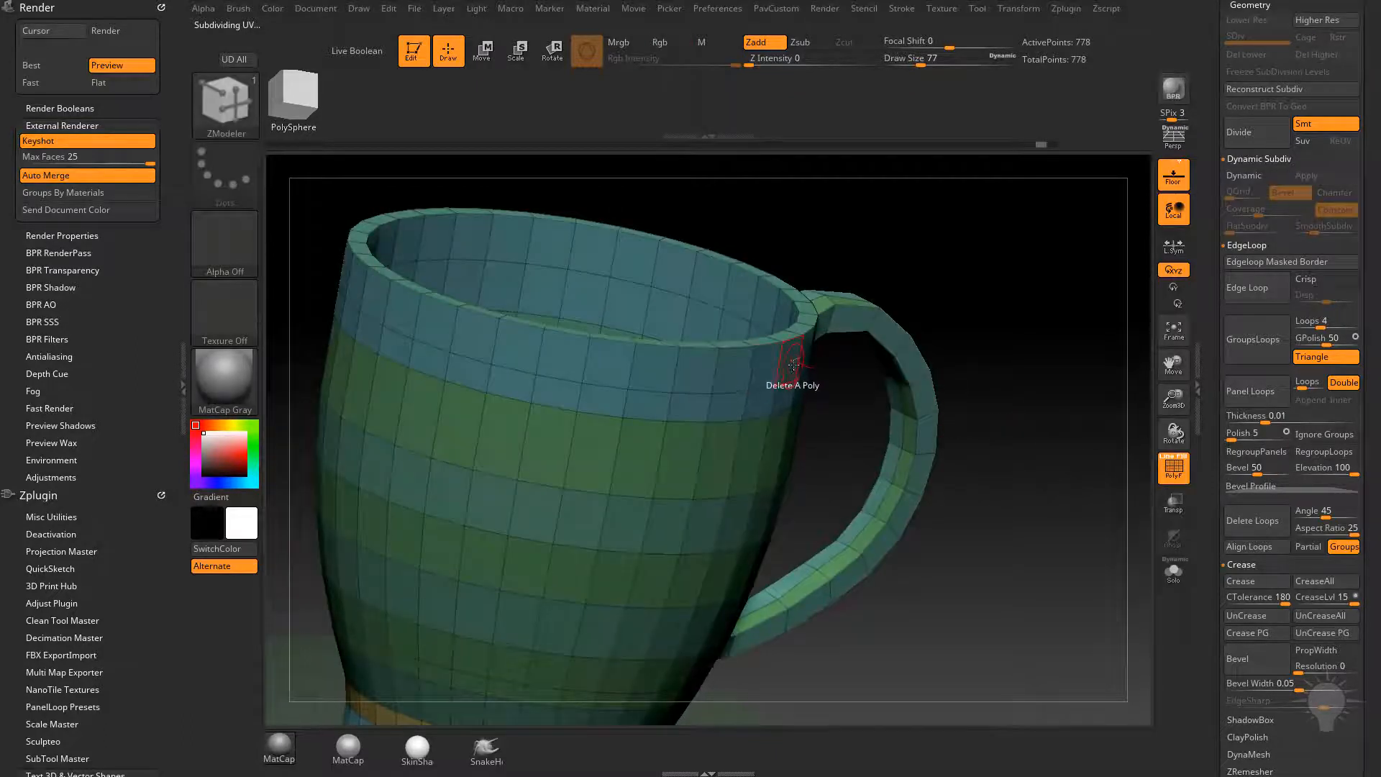
pyautogui.hotkey('shift', 'd')
pyautogui.click(750, 357)
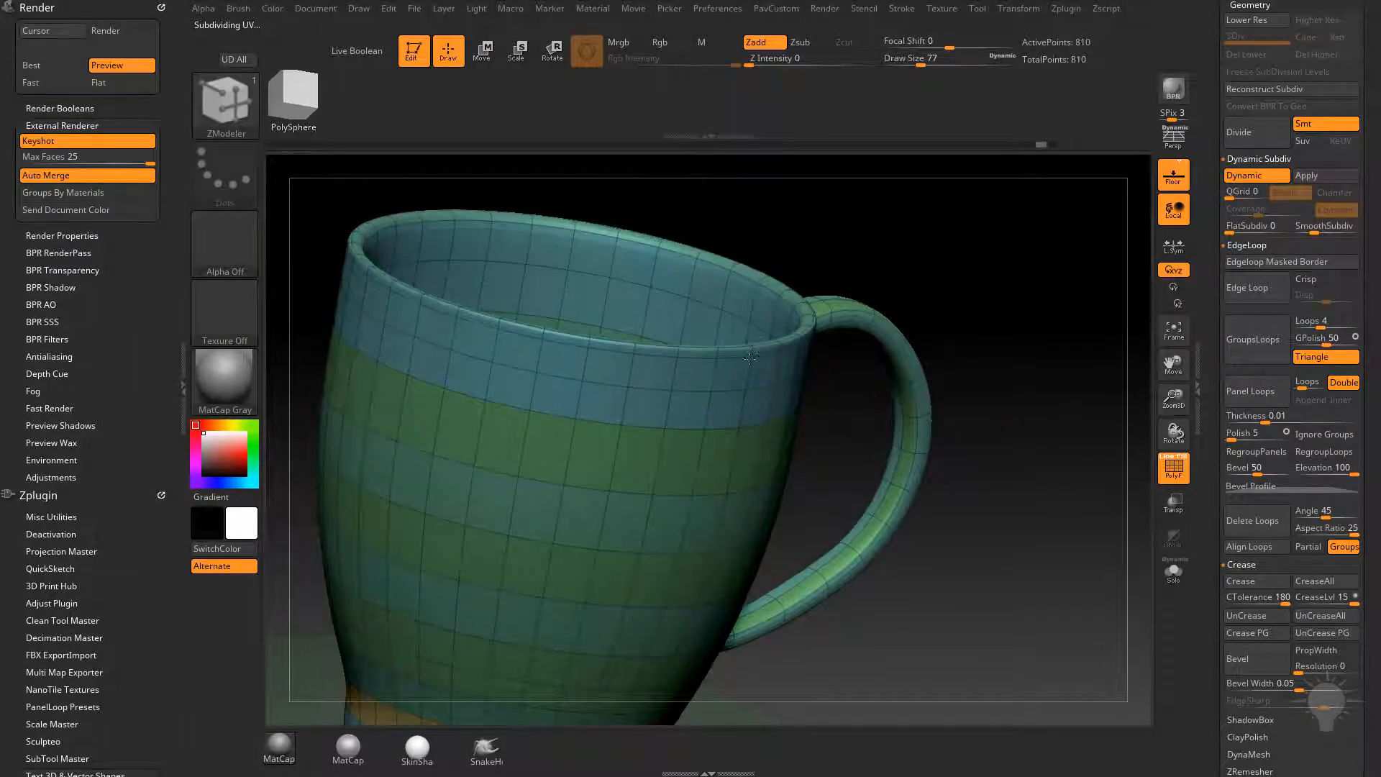
pyautogui.hotkey('ctrl', 'z')
pyautogui.hotkey('shift', 'd')
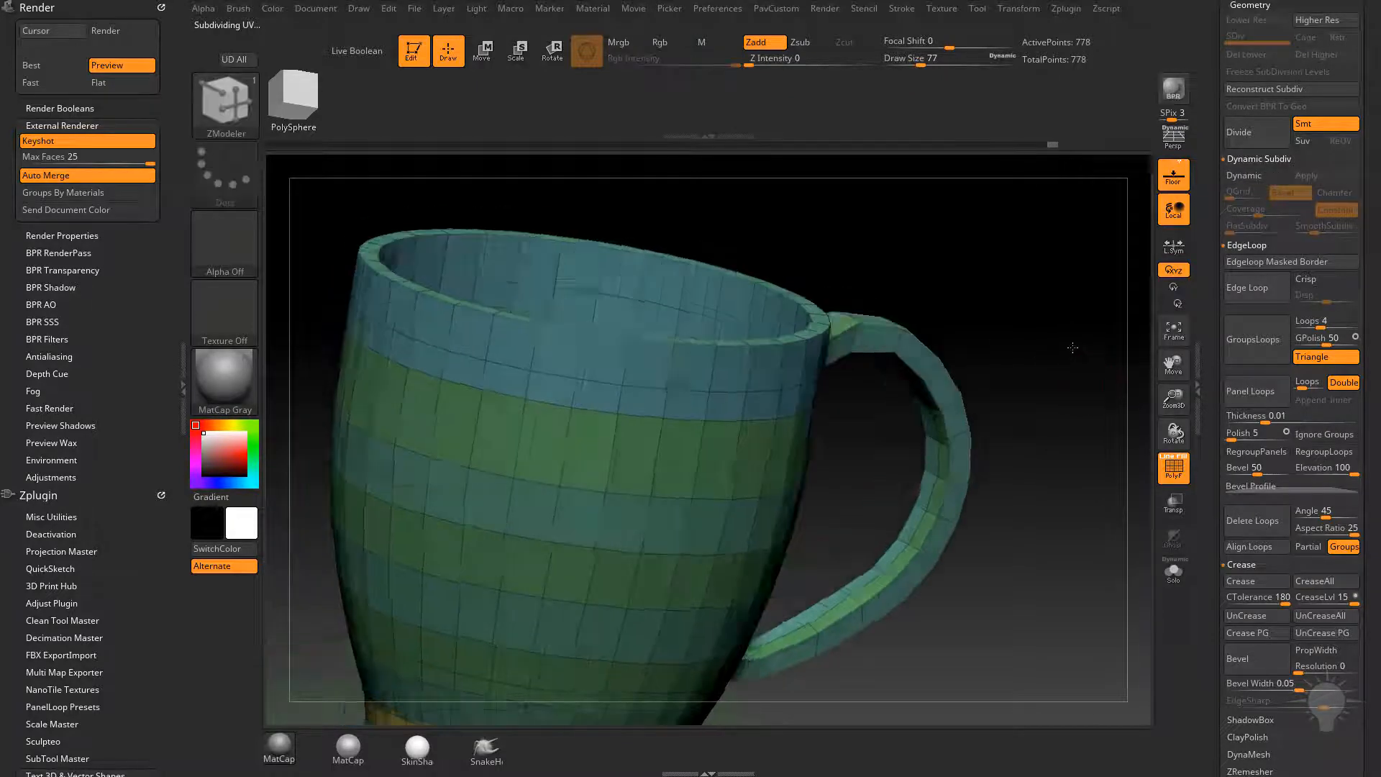
pyautogui.moveTo(1073, 347)
pyautogui.mouseDown()
pyautogui.moveTo(1113, 355)
pyautogui.moveTo(980, 269)
pyautogui.moveTo(1059, 332)
pyautogui.mouseUp()
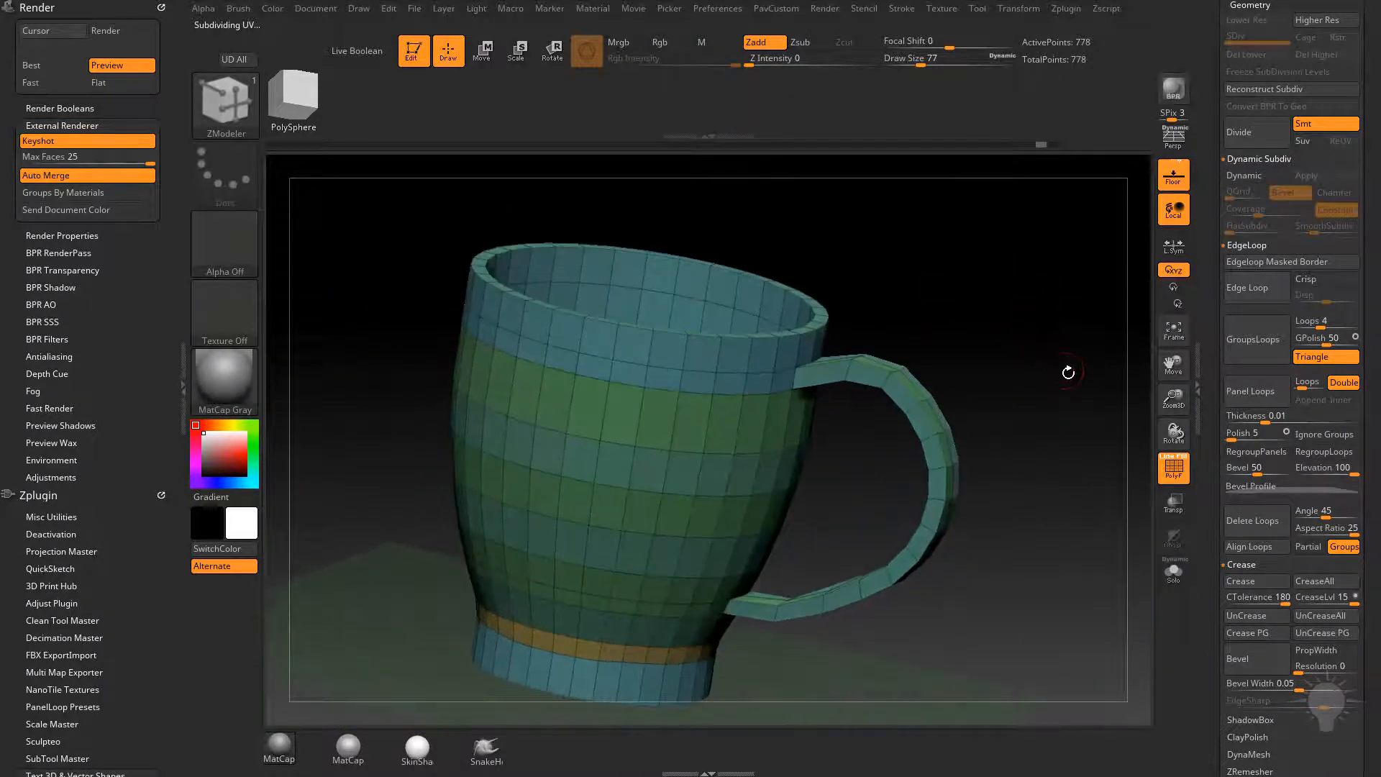
# Step: Crease the mug's sharp edges with a crease tolerance of 49 and turn Dynamic Subdivision on
pyautogui.moveTo(1210, 229); pyautogui.dragTo(1204, 312)
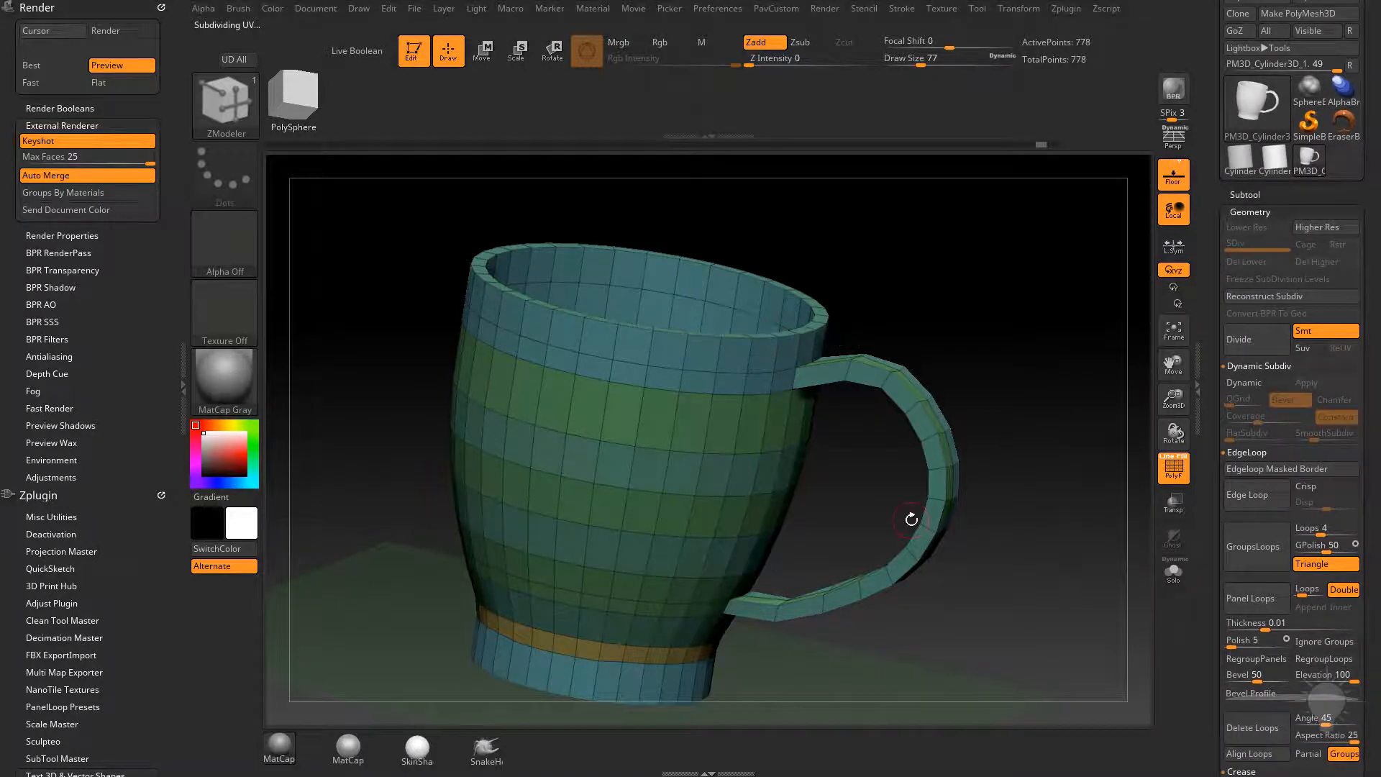
pyautogui.moveTo(1211, 272); pyautogui.dragTo(1229, 202)
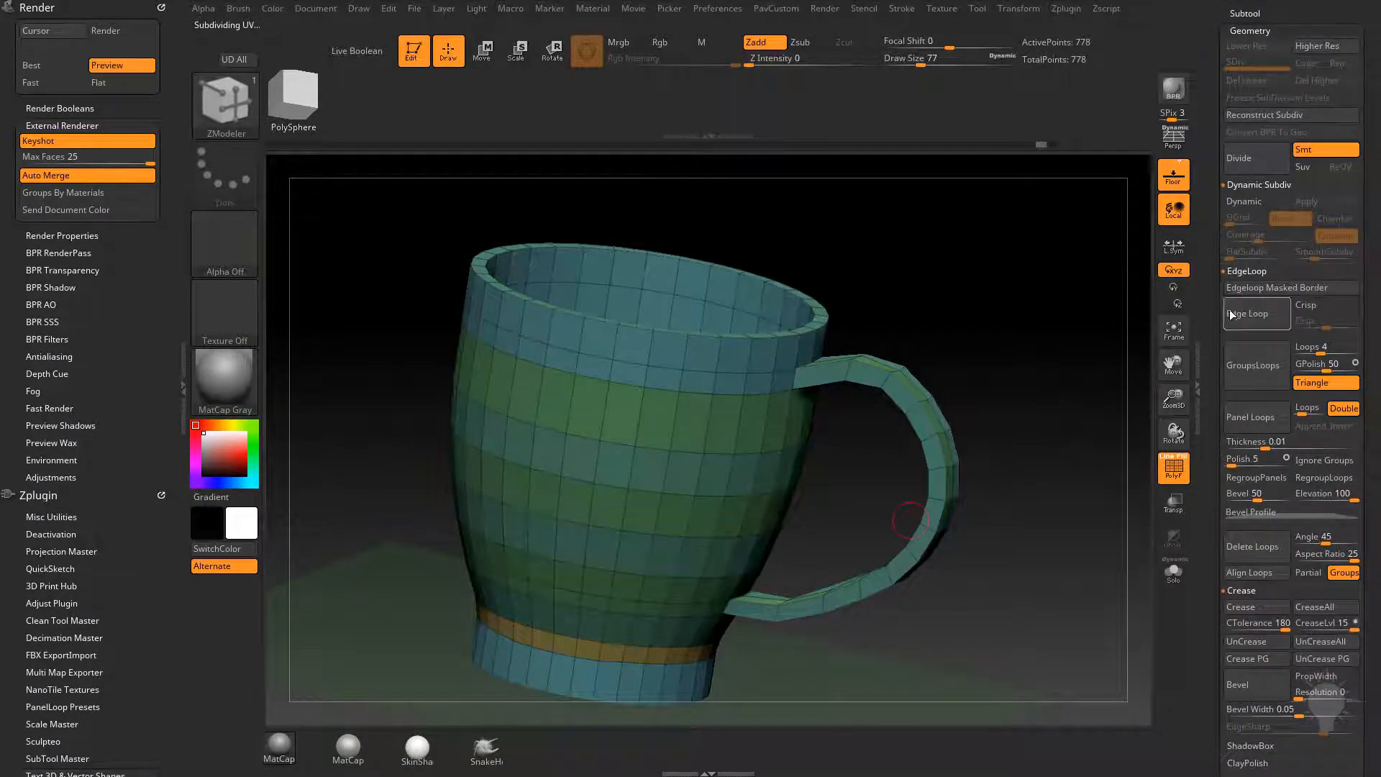
pyautogui.click(1249, 271)
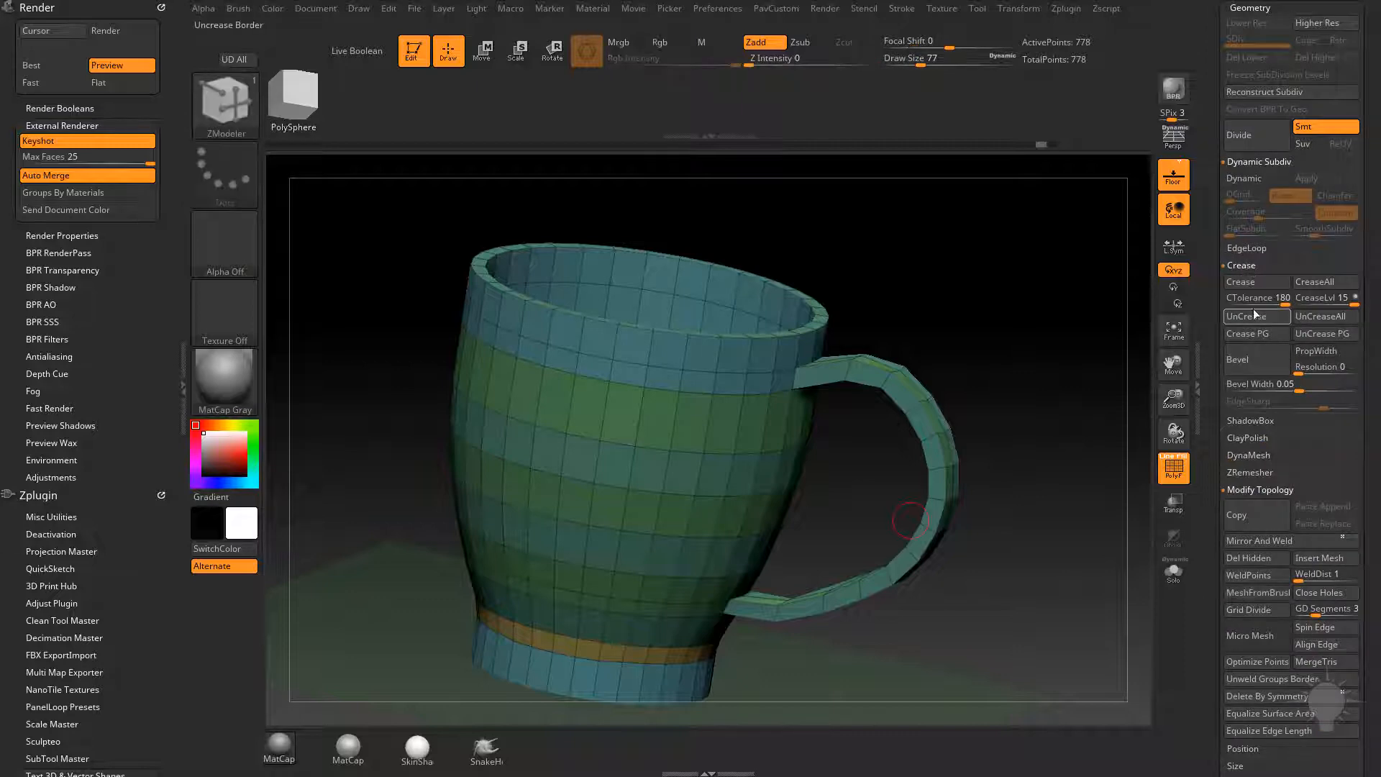
pyautogui.moveTo(1239, 302); pyautogui.dragTo(1256, 303)
pyautogui.moveTo(1076, 450); pyautogui.dragTo(981, 341)
pyautogui.press('d')
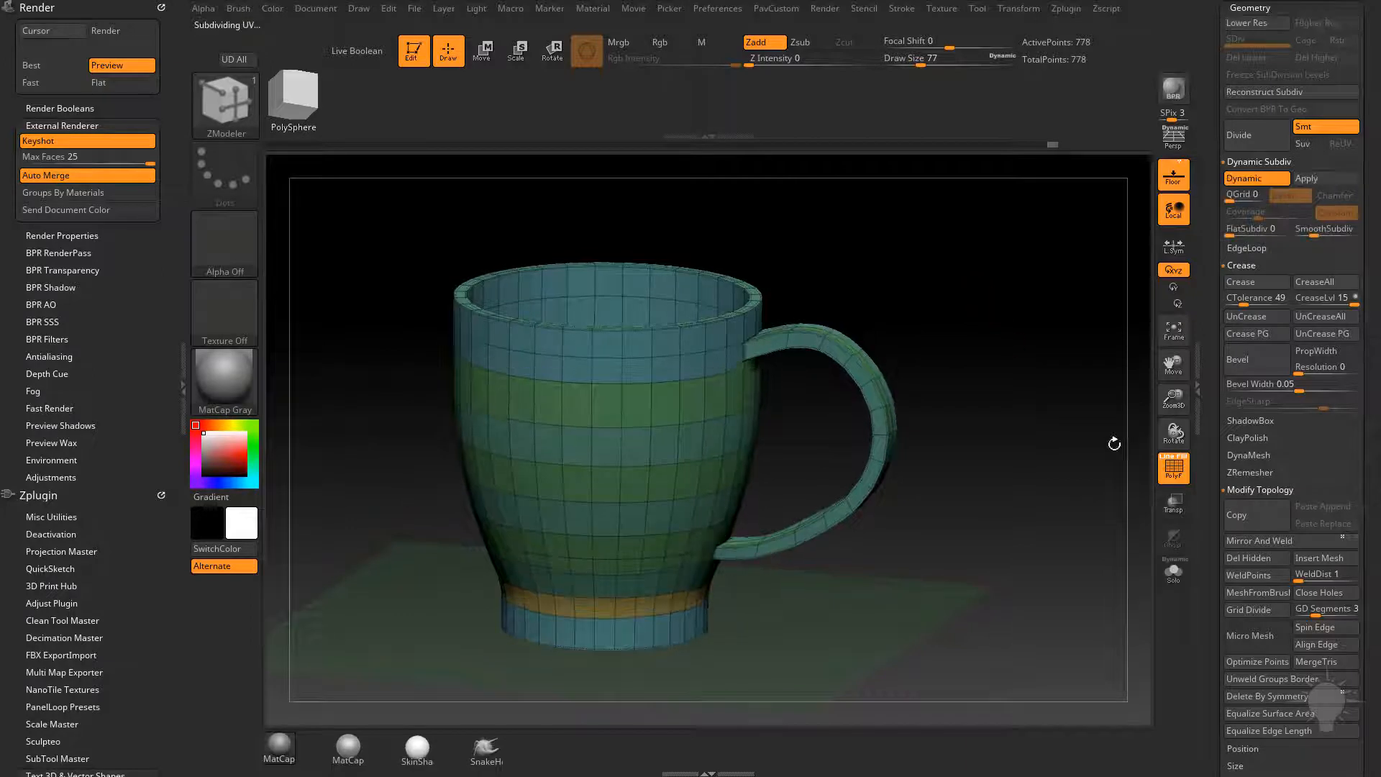
# Step: Hide the polyframe and refine the handle's lower curve with the Move brush at draw size 149
pyautogui.hotkey('shift', 'f')
pyautogui.moveTo(1094, 404)
pyautogui.mouseDown()
pyautogui.moveTo(1039, 348)
pyautogui.moveTo(1071, 379)
pyautogui.moveTo(1058, 422)
pyautogui.moveTo(996, 367)
pyautogui.moveTo(925, 410)
pyautogui.moveTo(928, 454)
pyautogui.mouseUp()
pyautogui.press('s')
pyautogui.press('b')
pyautogui.press('m')
pyautogui.press('v')
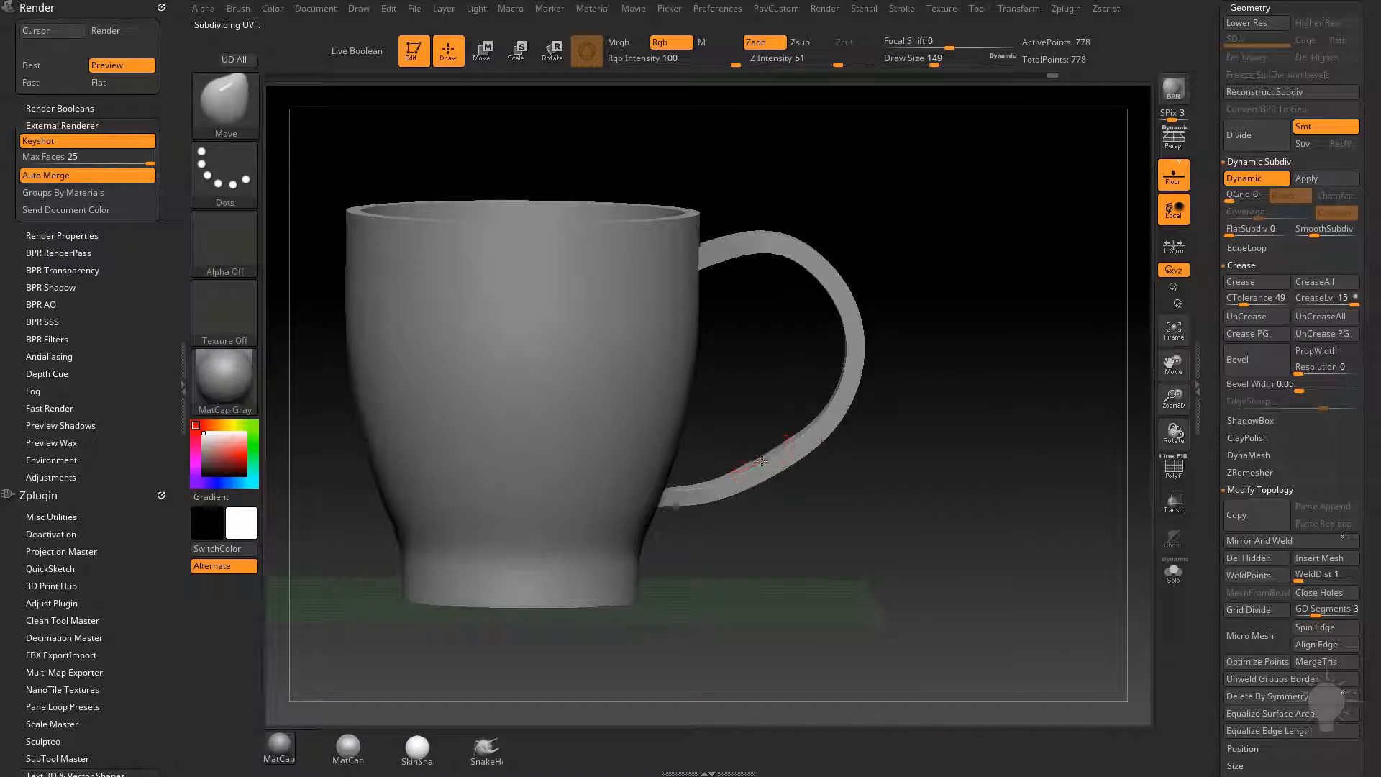
pyautogui.moveTo(761, 460)
pyautogui.mouseDown()
pyautogui.moveTo(898, 444)
pyautogui.moveTo(1044, 259)
pyautogui.moveTo(1086, 247)
pyautogui.moveTo(1060, 269)
pyautogui.moveTo(1151, 251)
pyautogui.moveTo(1038, 355)
pyautogui.mouseUp()
pyautogui.press('s')
pyautogui.click(1033, 341)
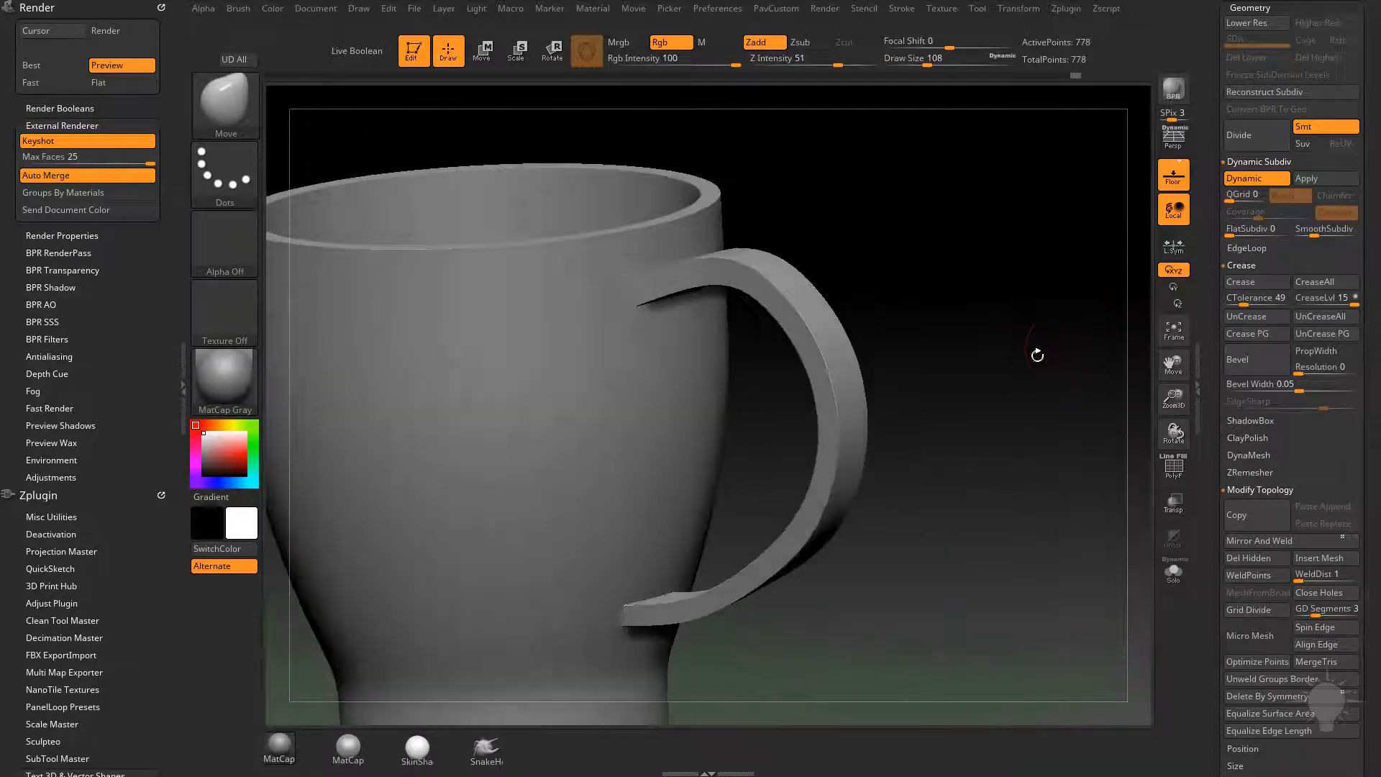
# Step: Set the smooth subdivision level to 3 and examine the mug from several angles
pyautogui.click(1321, 228)
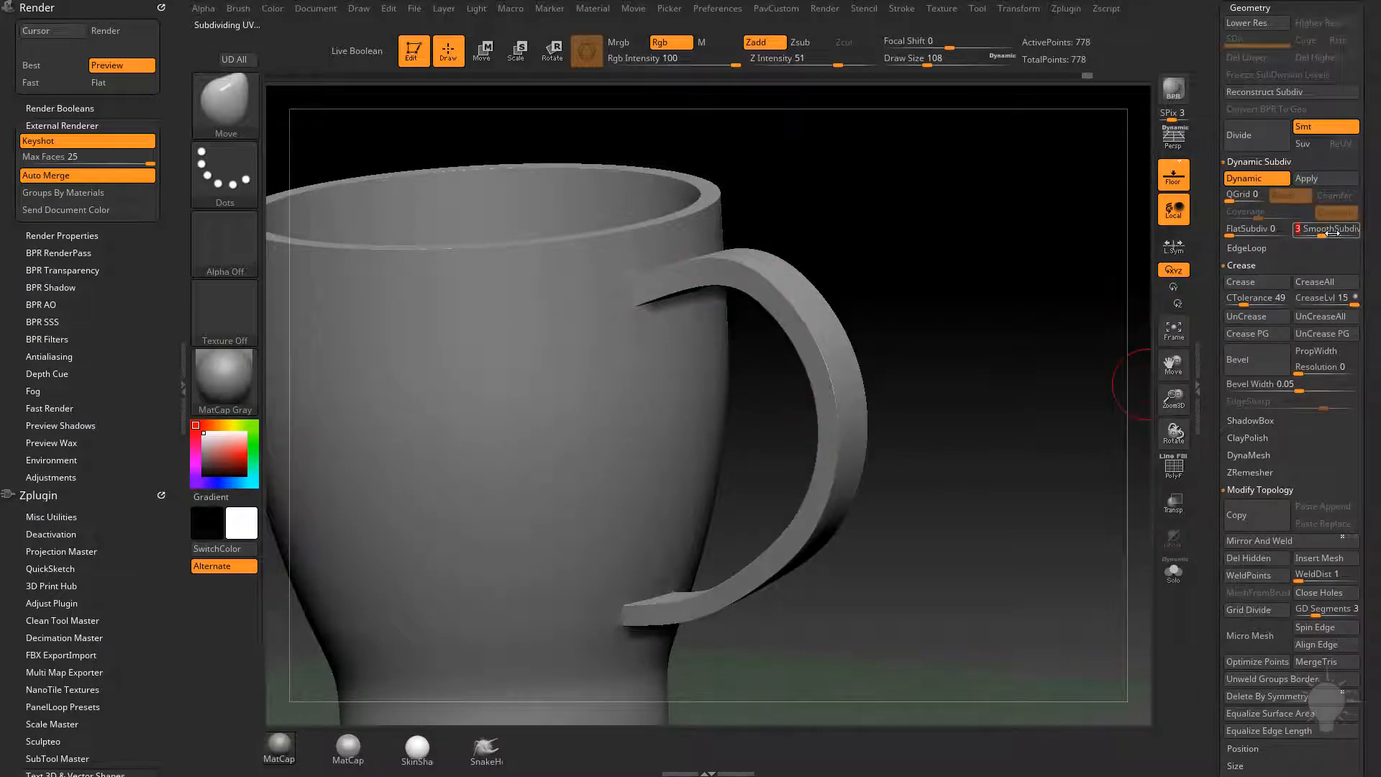
pyautogui.moveTo(1007, 315)
pyautogui.mouseDown()
pyautogui.moveTo(990, 321)
pyautogui.moveTo(1086, 376)
pyautogui.moveTo(1044, 333)
pyautogui.moveTo(1044, 353)
pyautogui.mouseUp()
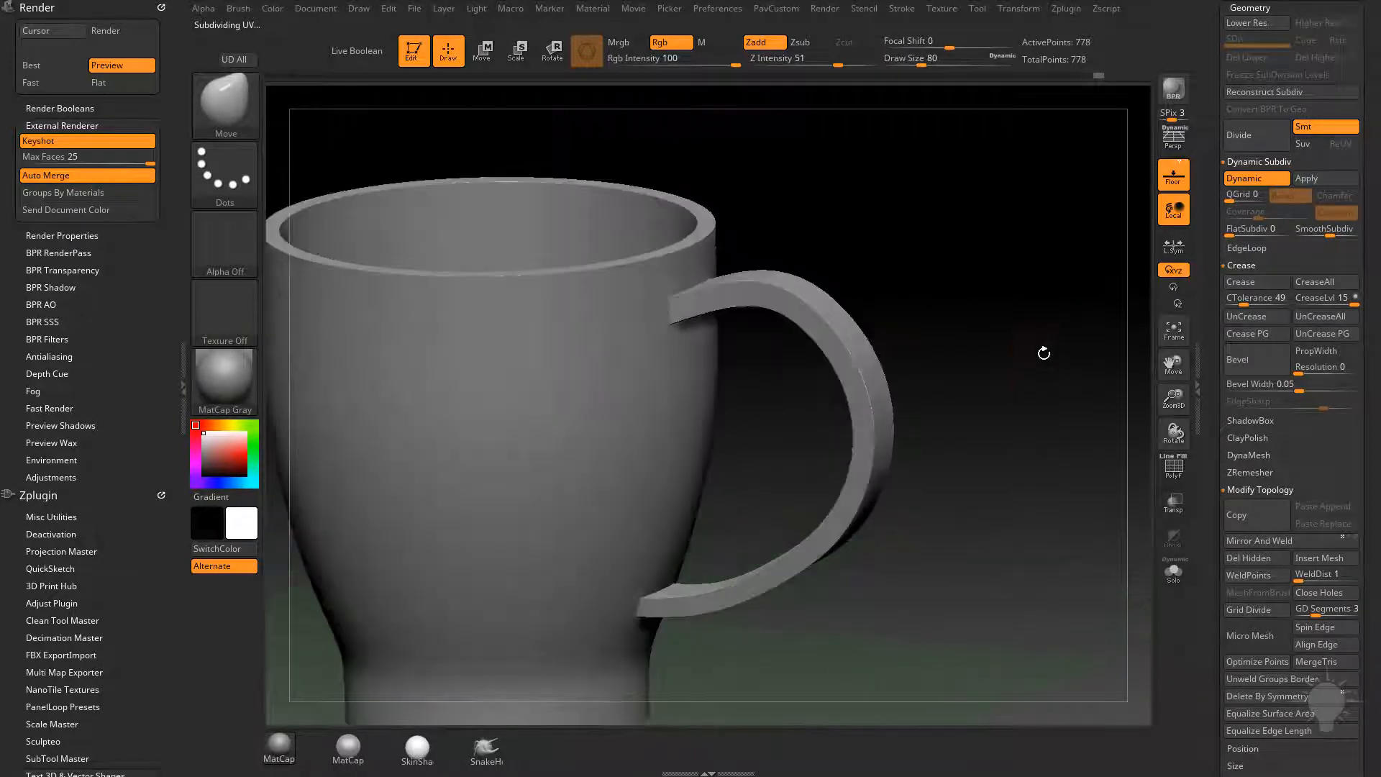
pyautogui.moveTo(981, 412); pyautogui.dragTo(1054, 350)
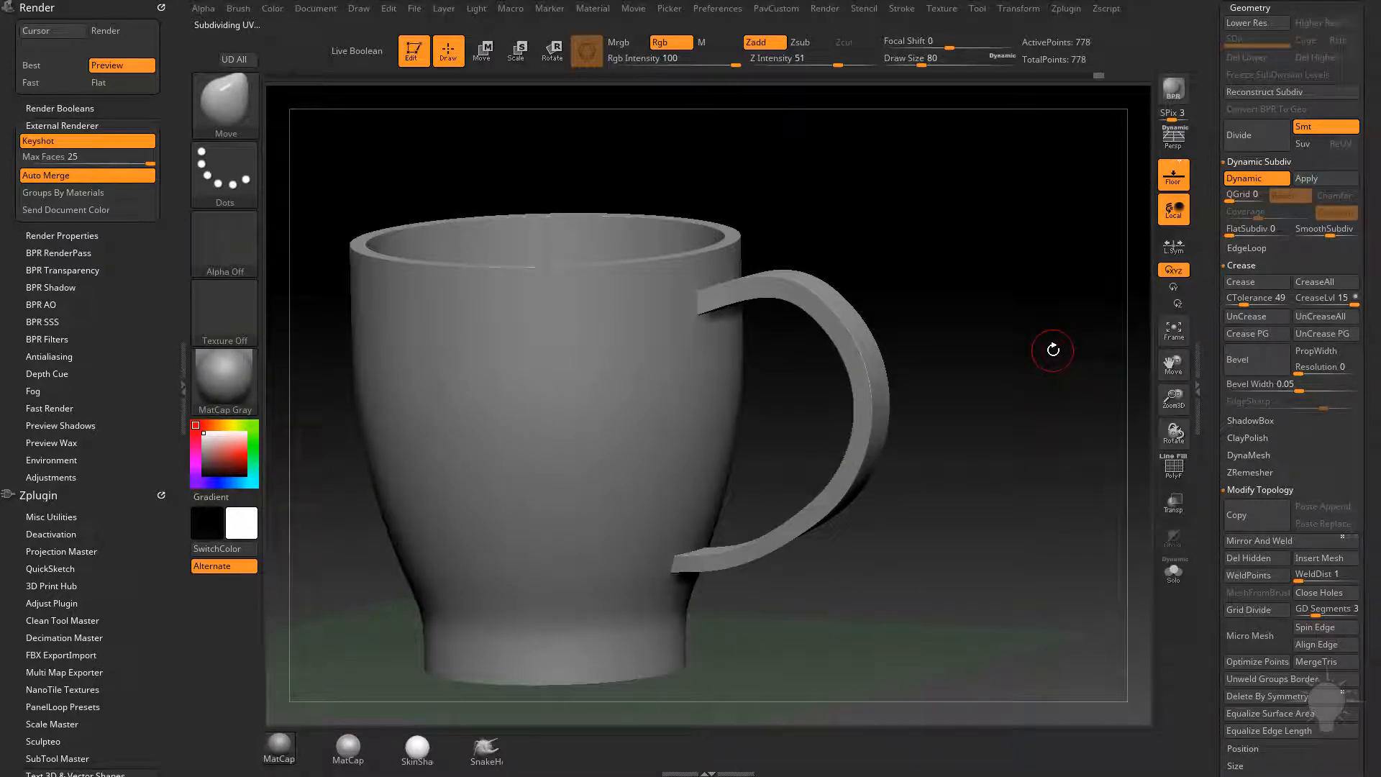
pyautogui.moveTo(942, 299); pyautogui.dragTo(825, 330)
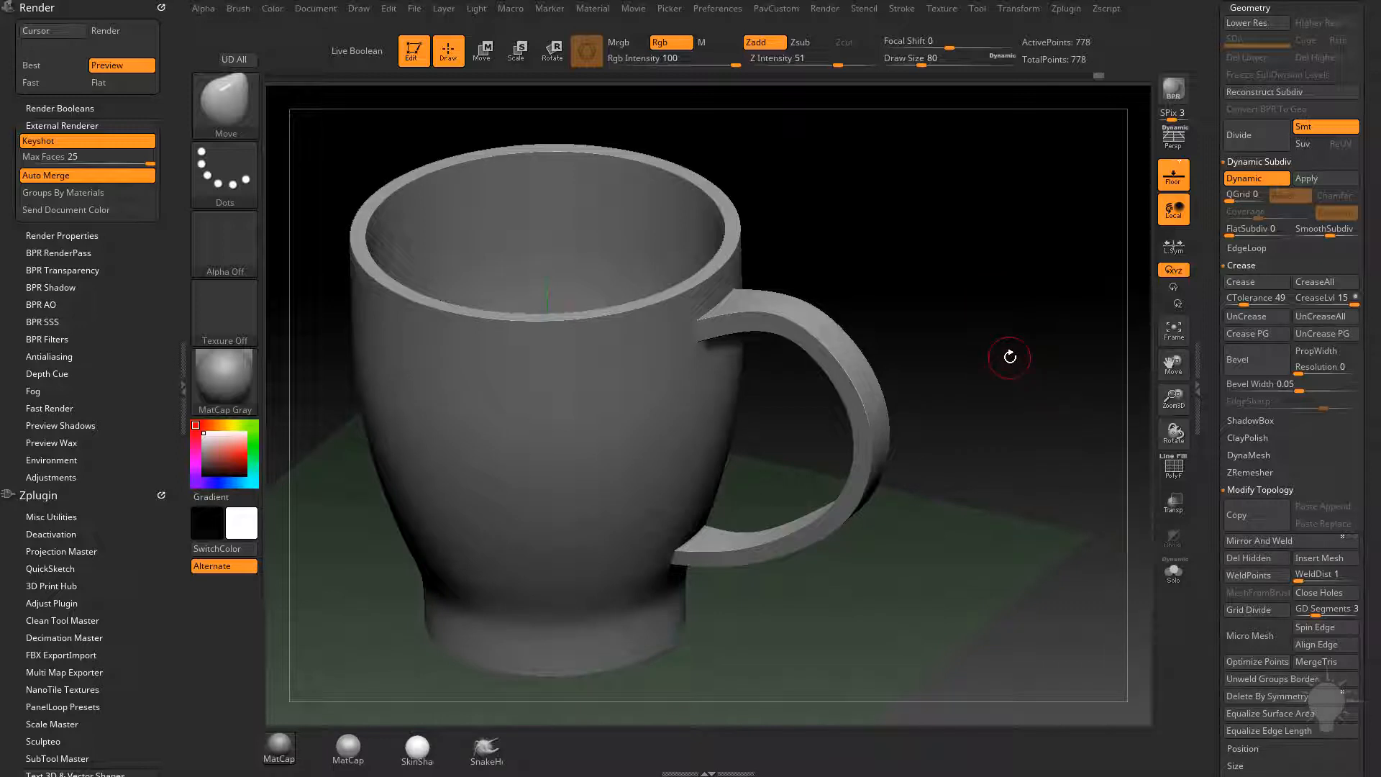
pyautogui.moveTo(1216, 298); pyautogui.dragTo(1216, 246)
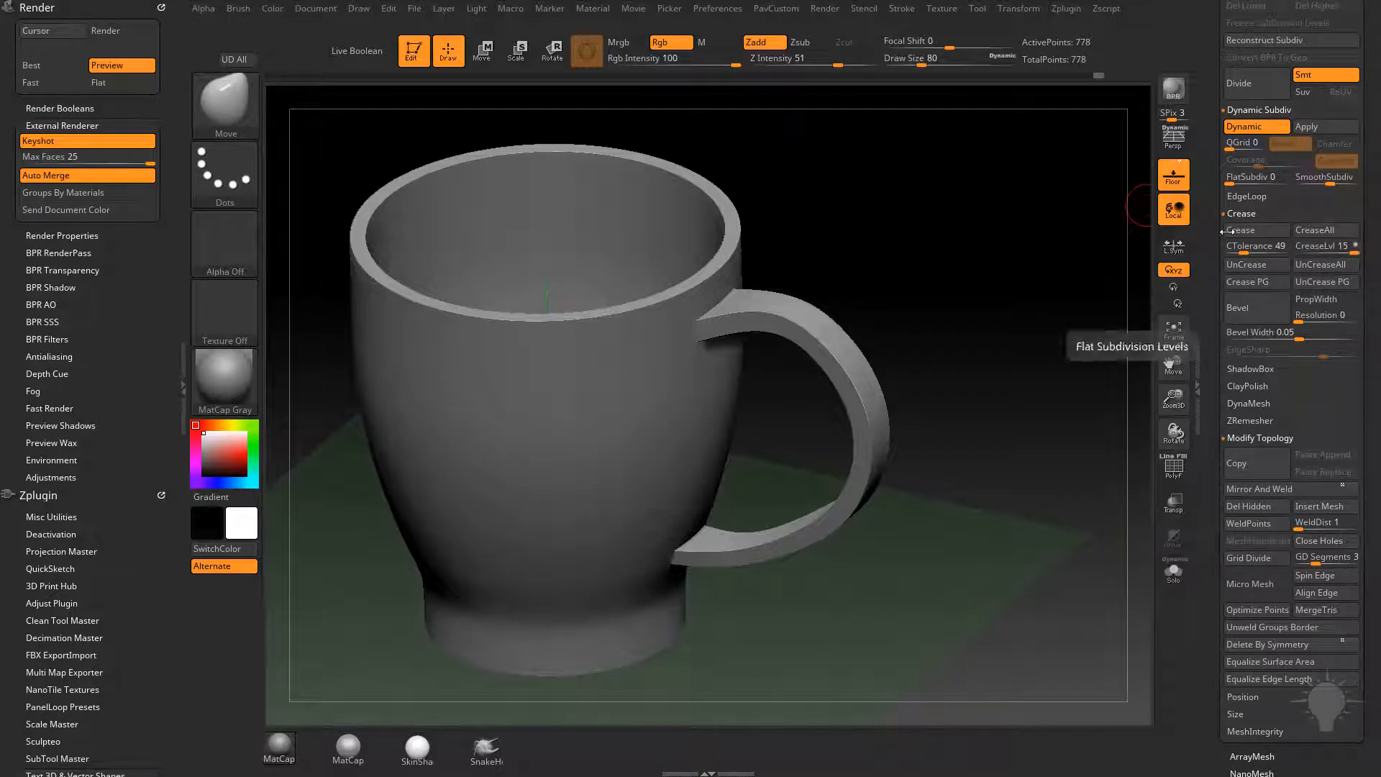
# Step: Soften the mug's creased edges by setting the crease level to 3 and stepping it down to 1
pyautogui.moveTo(803, 314); pyautogui.dragTo(921, 319)
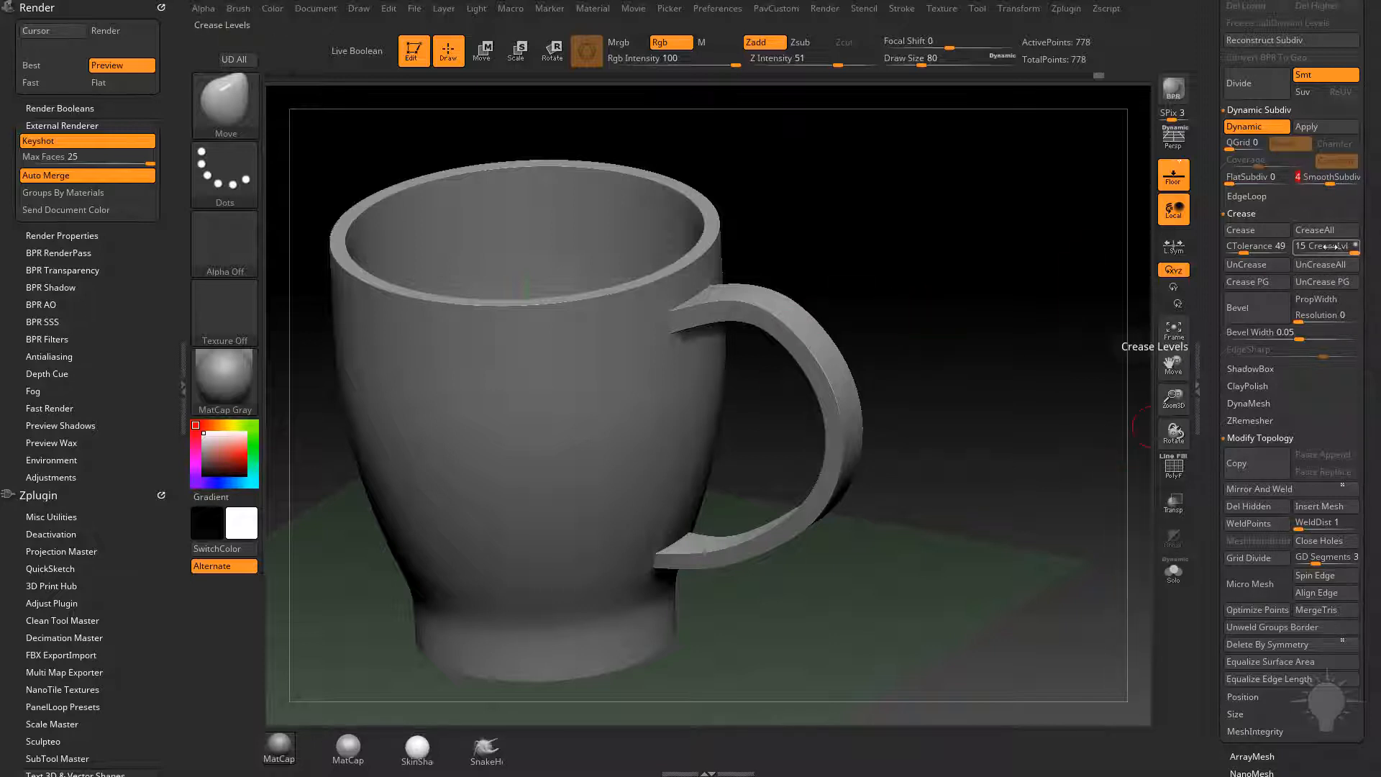
pyautogui.moveTo(1327, 246); pyautogui.dragTo(1314, 247)
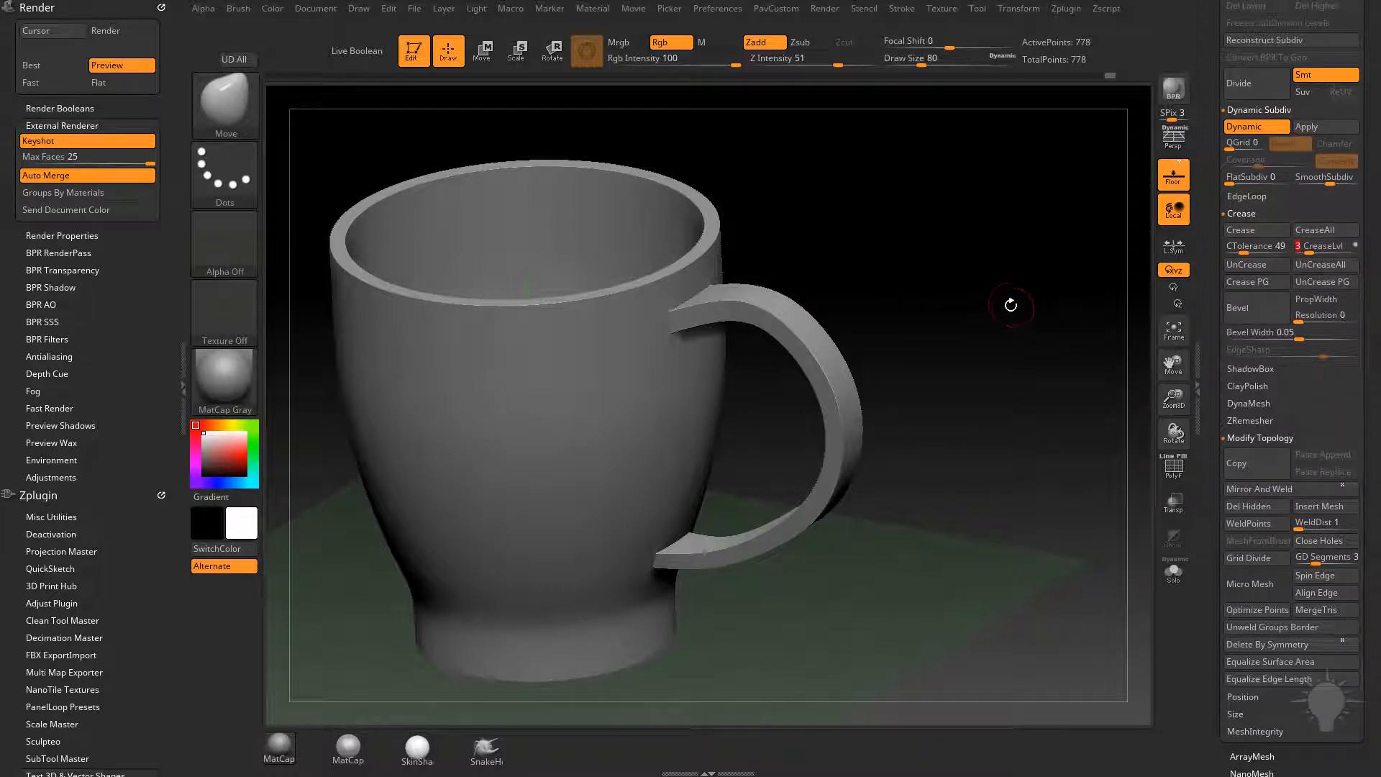
pyautogui.hotkey('shift', 'd')
pyautogui.press('d')
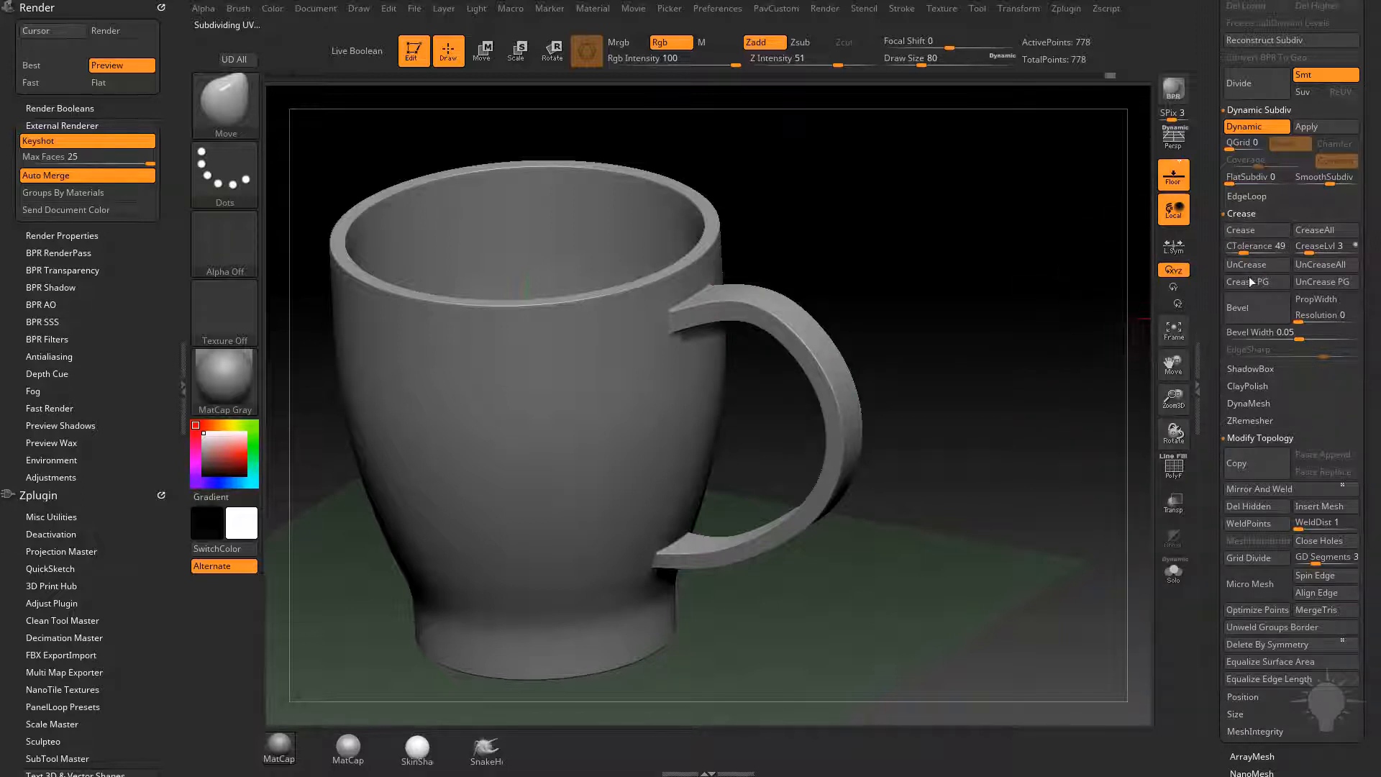
pyautogui.click(1305, 250)
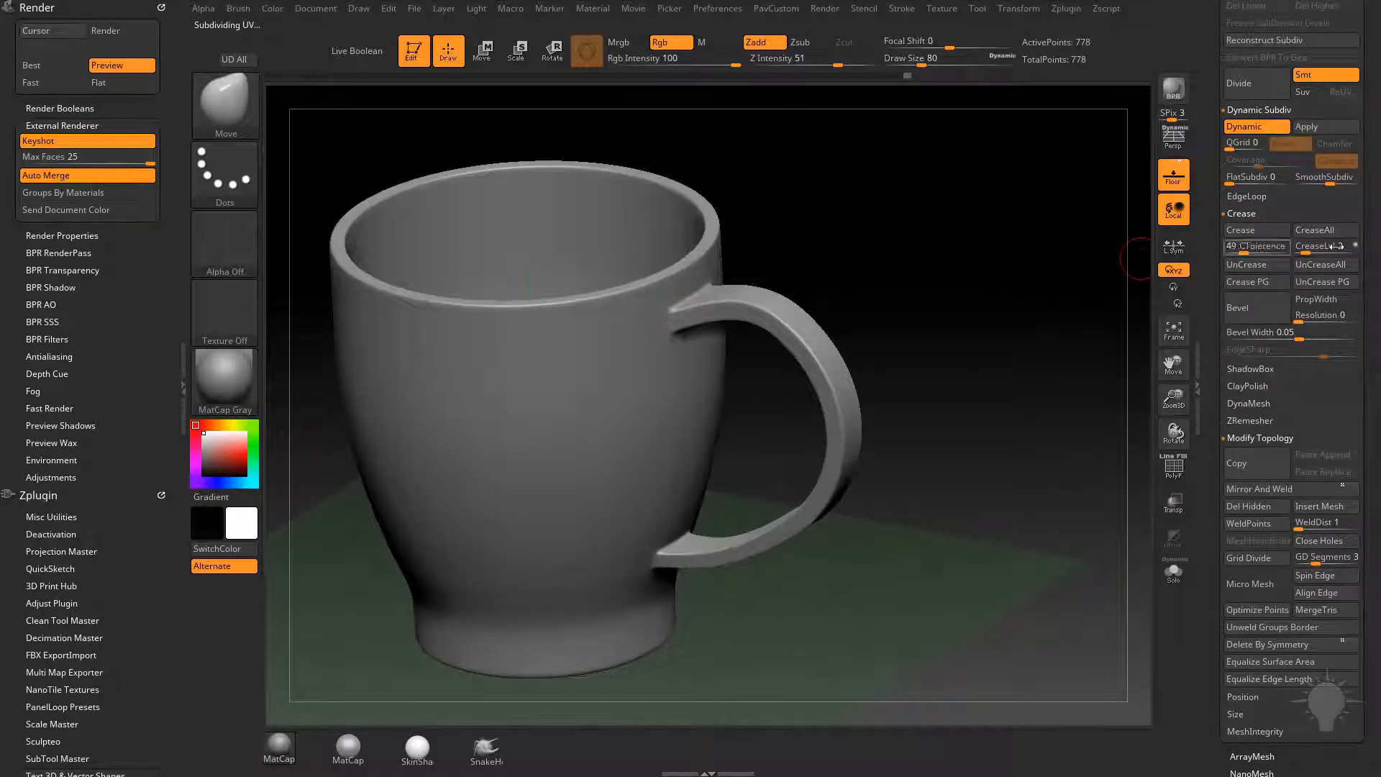
pyautogui.click(1301, 247)
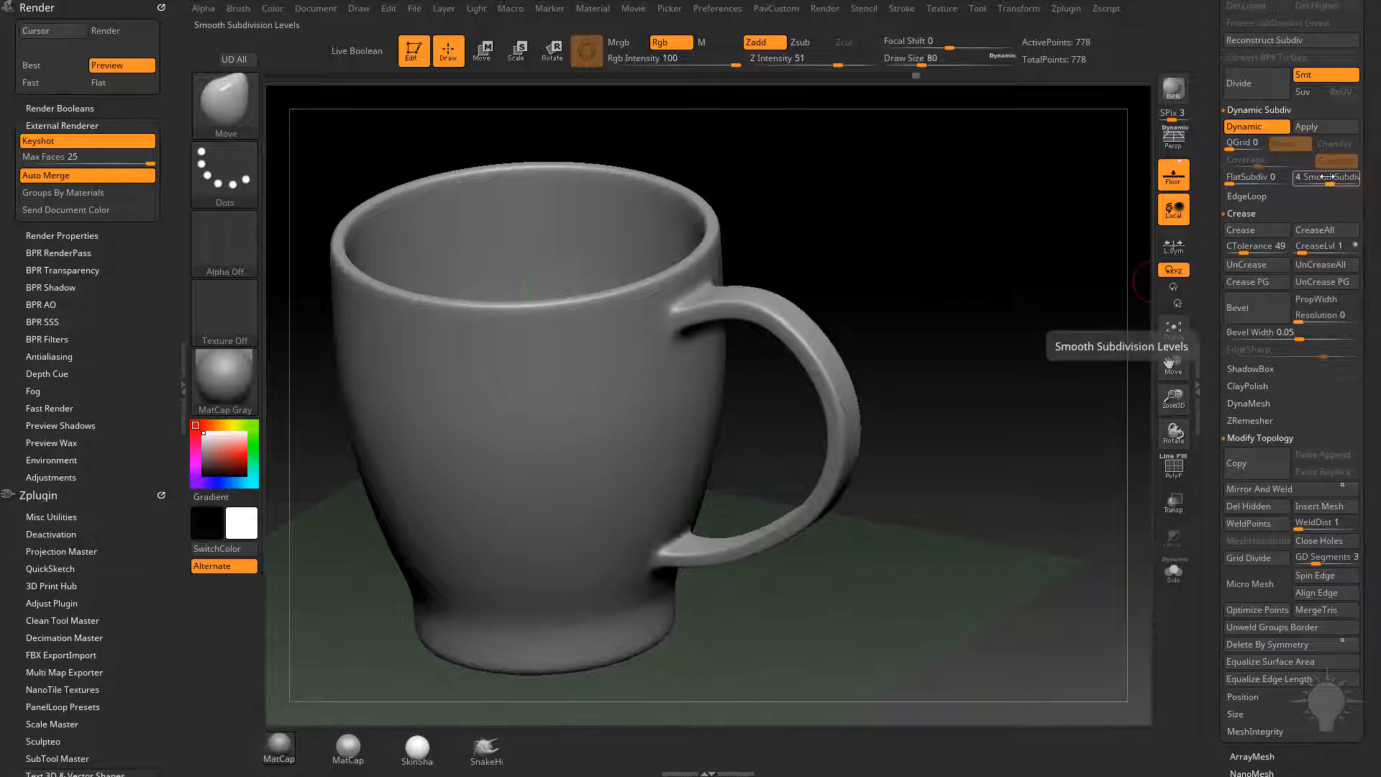
# Step: Show the polyframe and set ZModeler's edge action to Crease with the EdgeLoop Complete target
pyautogui.moveTo(941, 300); pyautogui.dragTo(939, 417)
pyautogui.moveTo(935, 367)
pyautogui.mouseDown()
pyautogui.moveTo(1064, 447)
pyautogui.moveTo(1044, 428)
pyautogui.moveTo(1057, 415)
pyautogui.moveTo(1039, 436)
pyautogui.mouseUp()
pyautogui.hotkey('shift', 'f')
pyautogui.press('b')
pyautogui.press('z')
pyautogui.press('m')
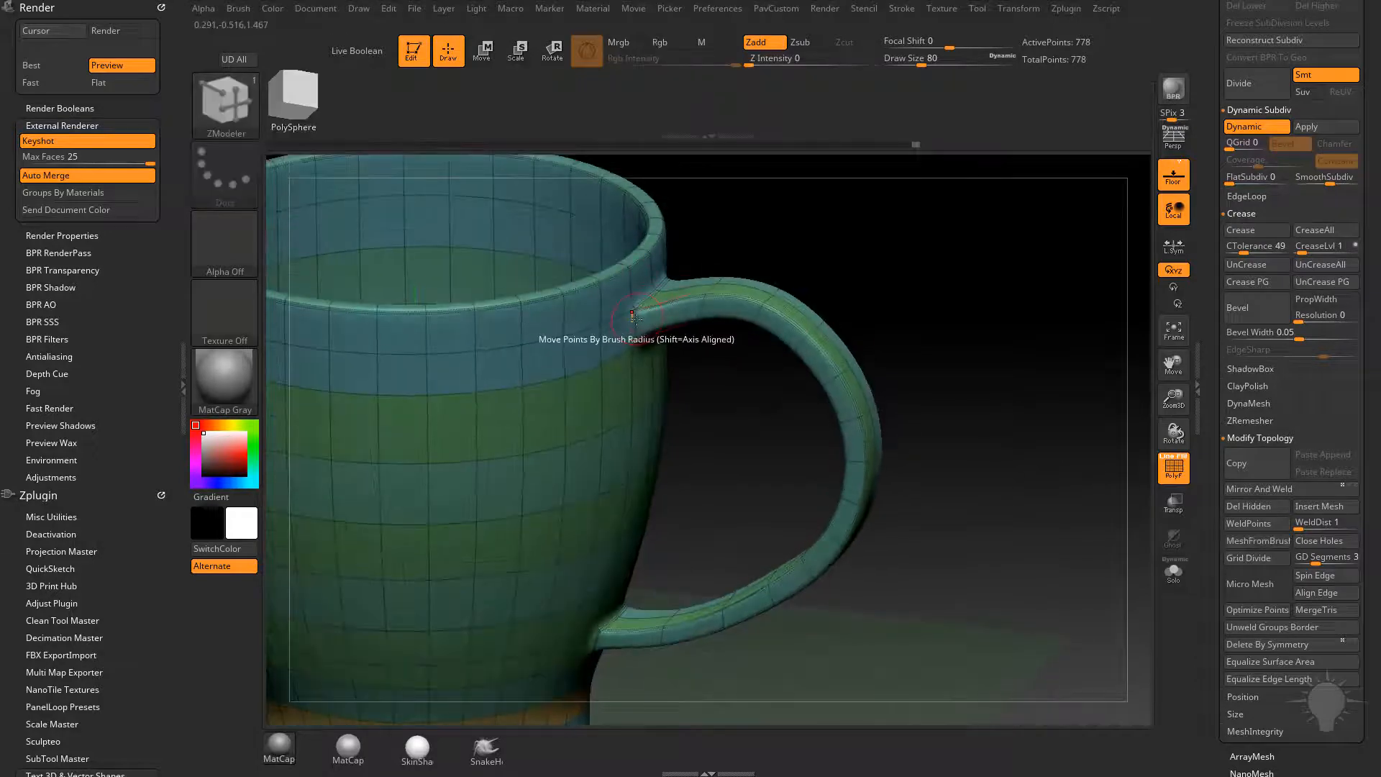
pyautogui.press('space')
pyautogui.click(498, 389)
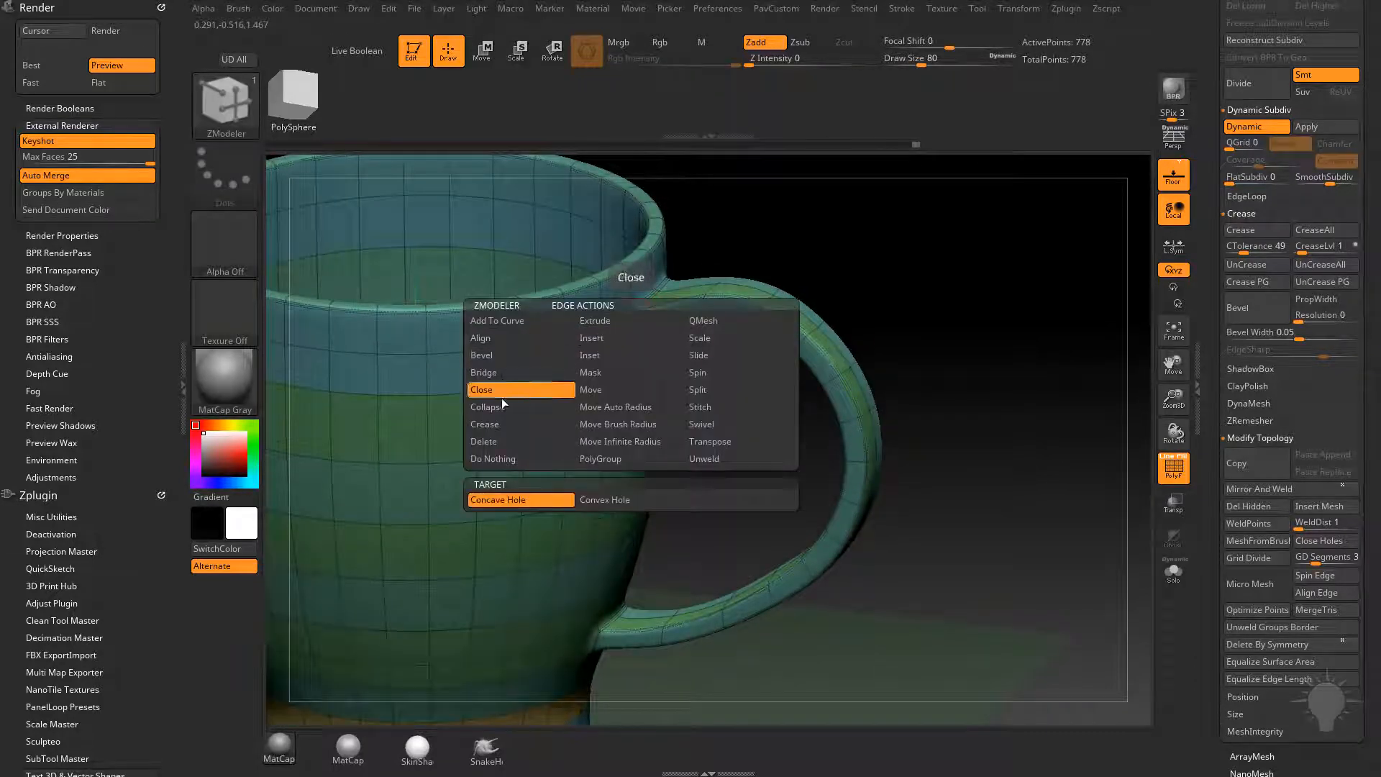
pyautogui.click(498, 424)
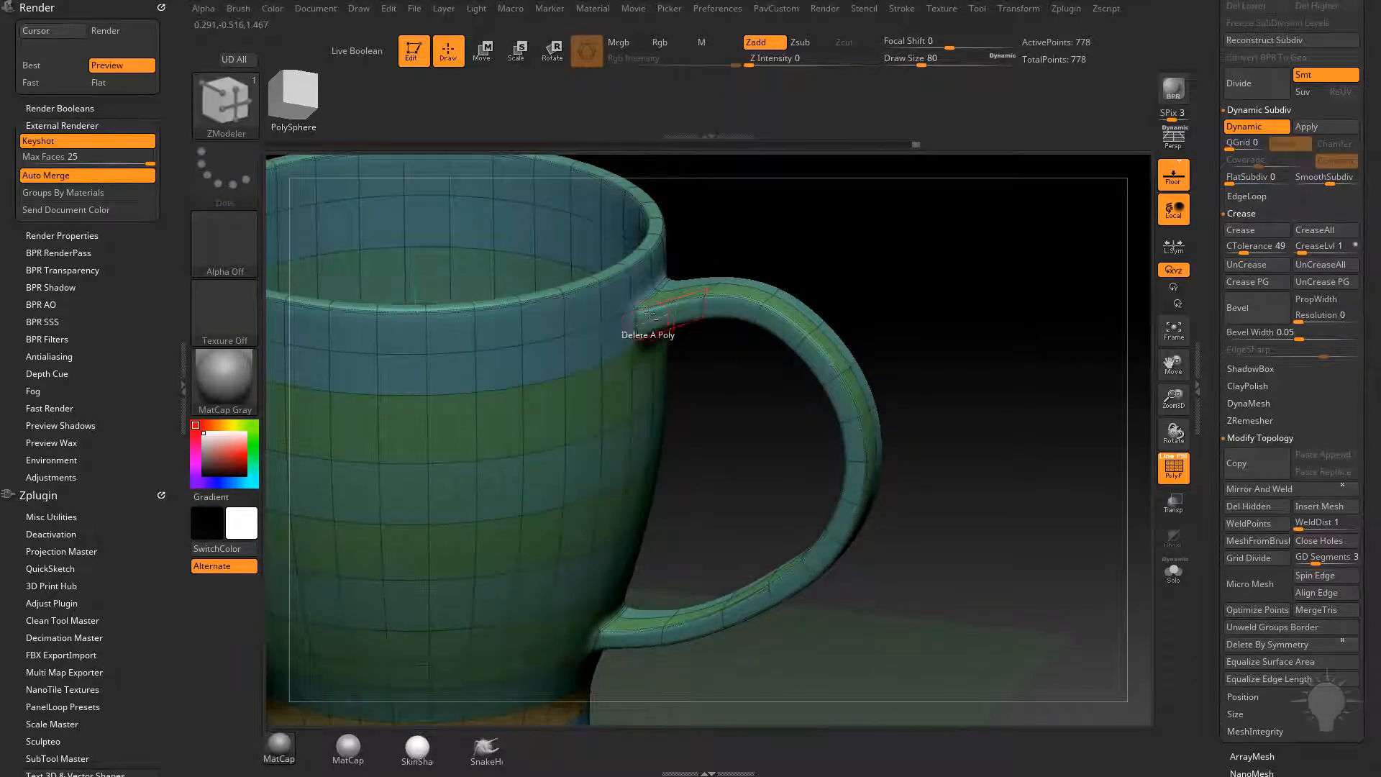
# Step: Crease the edge loop at the handle's upper joint and uncrease the edge loops running along the handle
pyautogui.click(636, 330)
pyautogui.moveTo(934, 350)
pyautogui.keyDown('alt'); pyautogui.mouseDown()
pyautogui.moveTo(930, 326)
pyautogui.moveTo(891, 317)
pyautogui.moveTo(959, 456)
pyautogui.moveTo(831, 243)
pyautogui.mouseUp(); pyautogui.keyUp('alt')
pyautogui.press('ctrl')
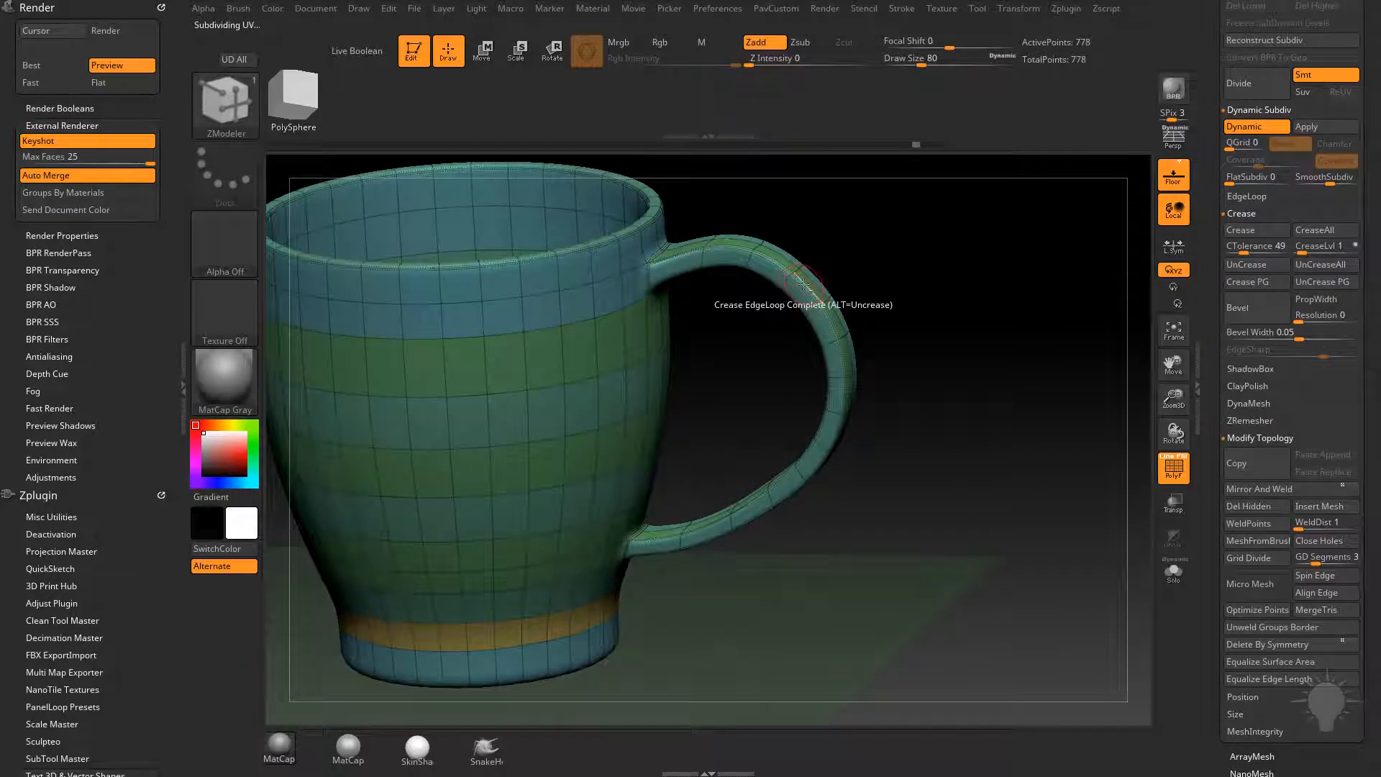
pyautogui.keyDown('alt'); pyautogui.click(806, 285); pyautogui.keyUp('alt')
pyautogui.keyDown('alt'); pyautogui.click(799, 309); pyautogui.keyUp('alt')
# Step: Hide the floor grid, check the mug's base with Dynamic Subdivision off and on, and hide the polyframe
pyautogui.moveTo(983, 361); pyautogui.dragTo(1089, 418)
pyautogui.click(1174, 177)
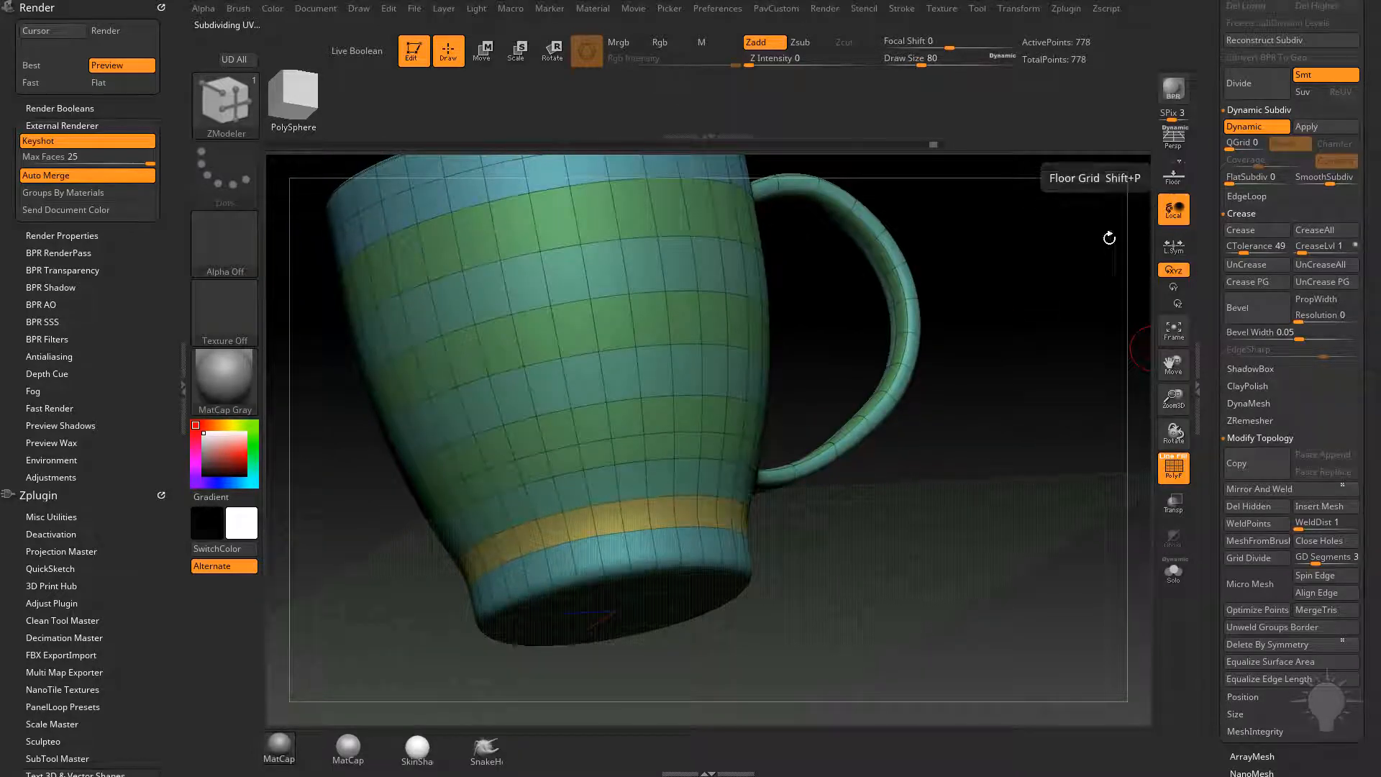
pyautogui.moveTo(1000, 425)
pyautogui.mouseDown()
pyautogui.moveTo(962, 401)
pyautogui.moveTo(981, 441)
pyautogui.moveTo(977, 410)
pyautogui.mouseUp()
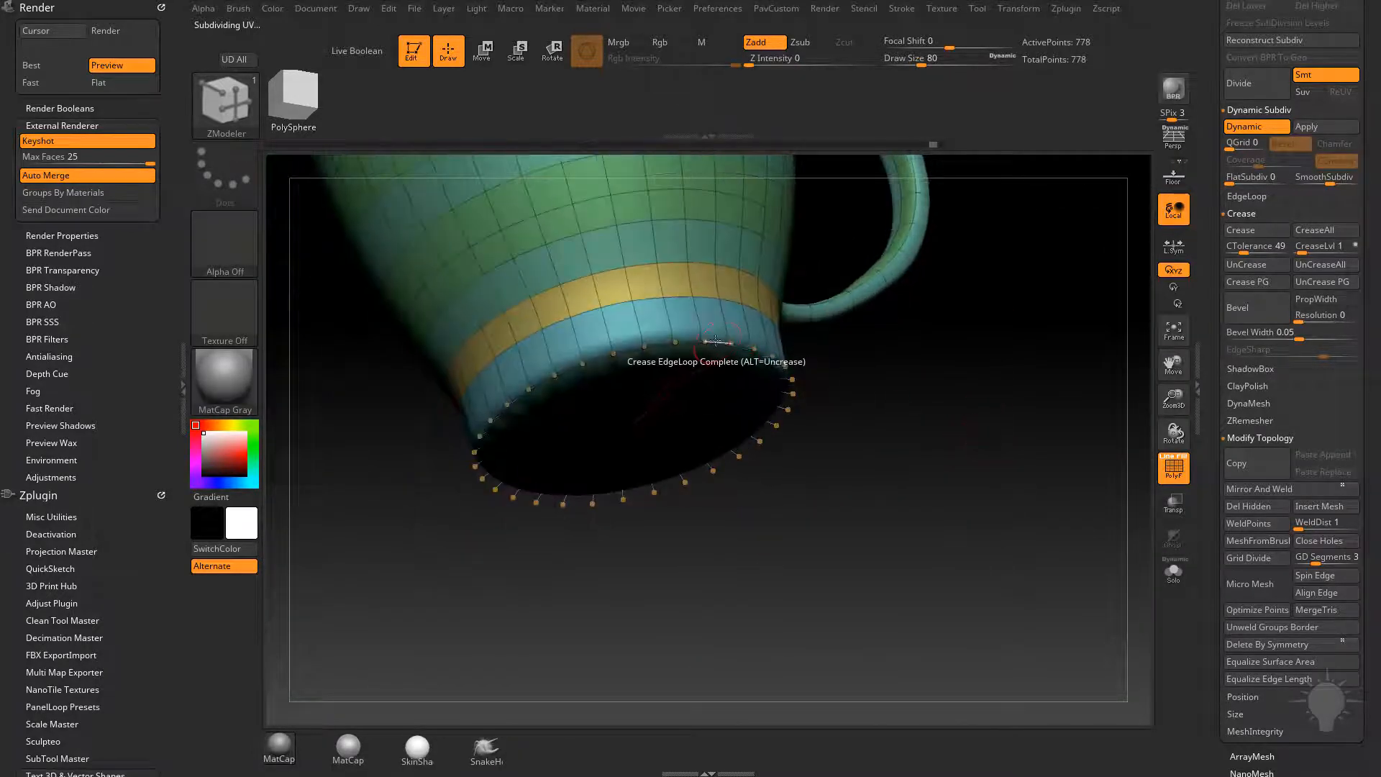
pyautogui.moveTo(874, 384); pyautogui.dragTo(913, 413)
pyautogui.hotkey('shift', 'd')
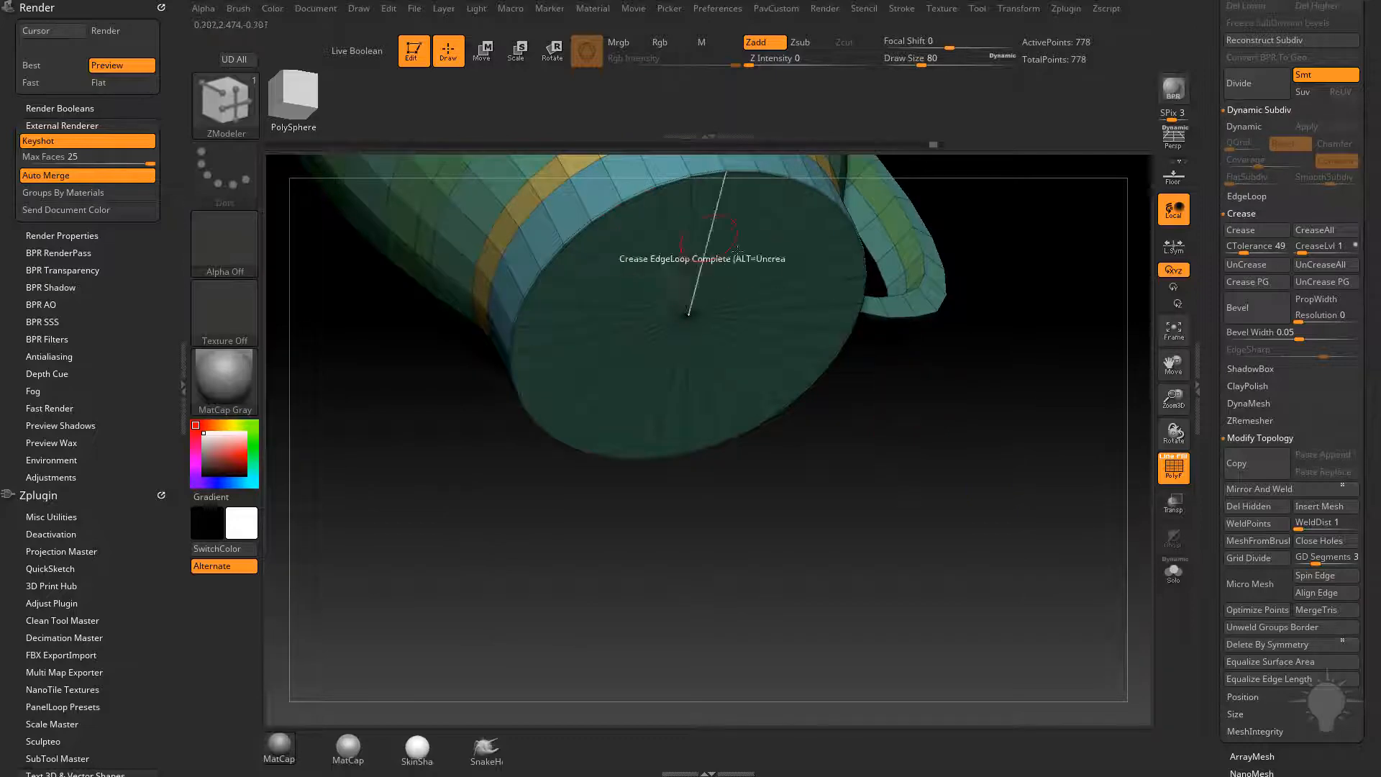
pyautogui.moveTo(1036, 338); pyautogui.dragTo(1064, 425)
pyautogui.press('d')
pyautogui.hotkey('shift', 'f')
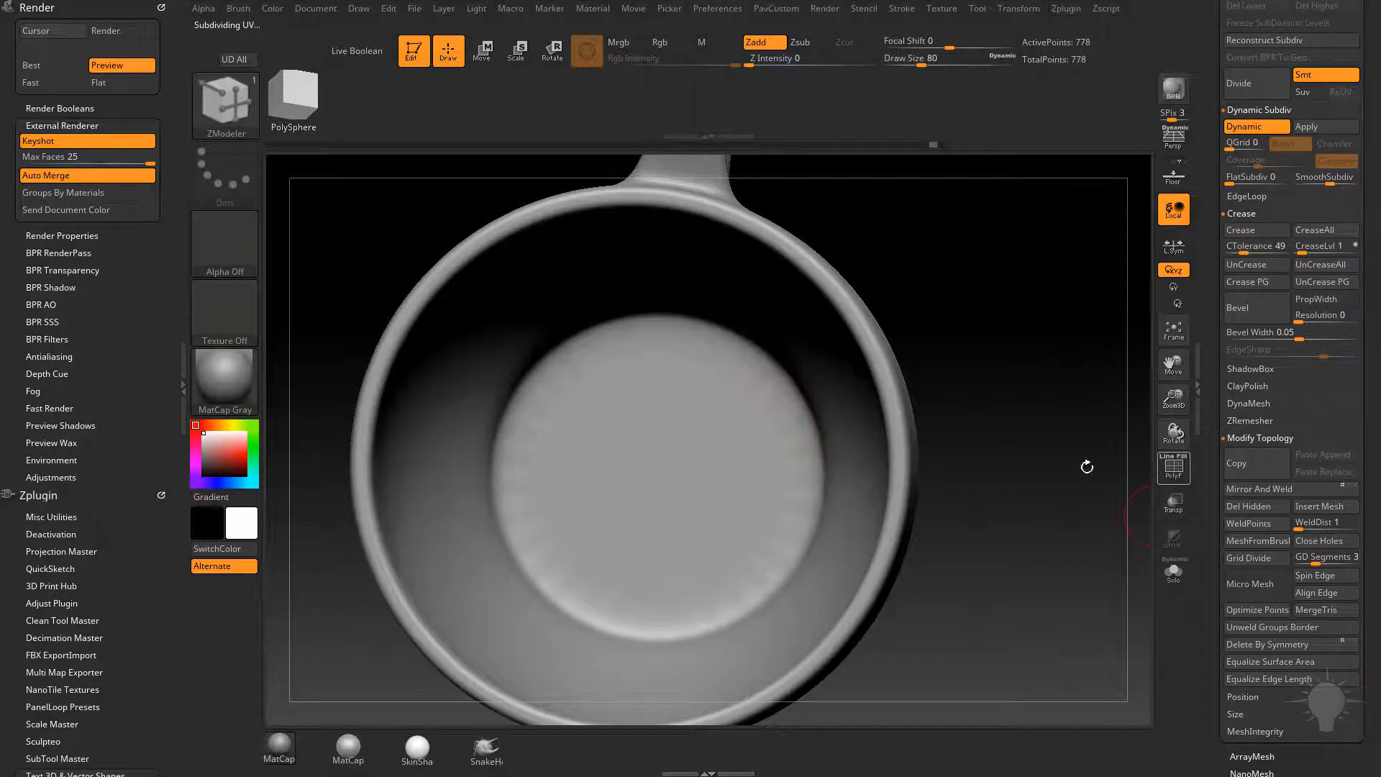
# Step: Insert single edge loops on the mug's inner floor, on the foot's lower side and on the underside near its edge
pyautogui.press('space')
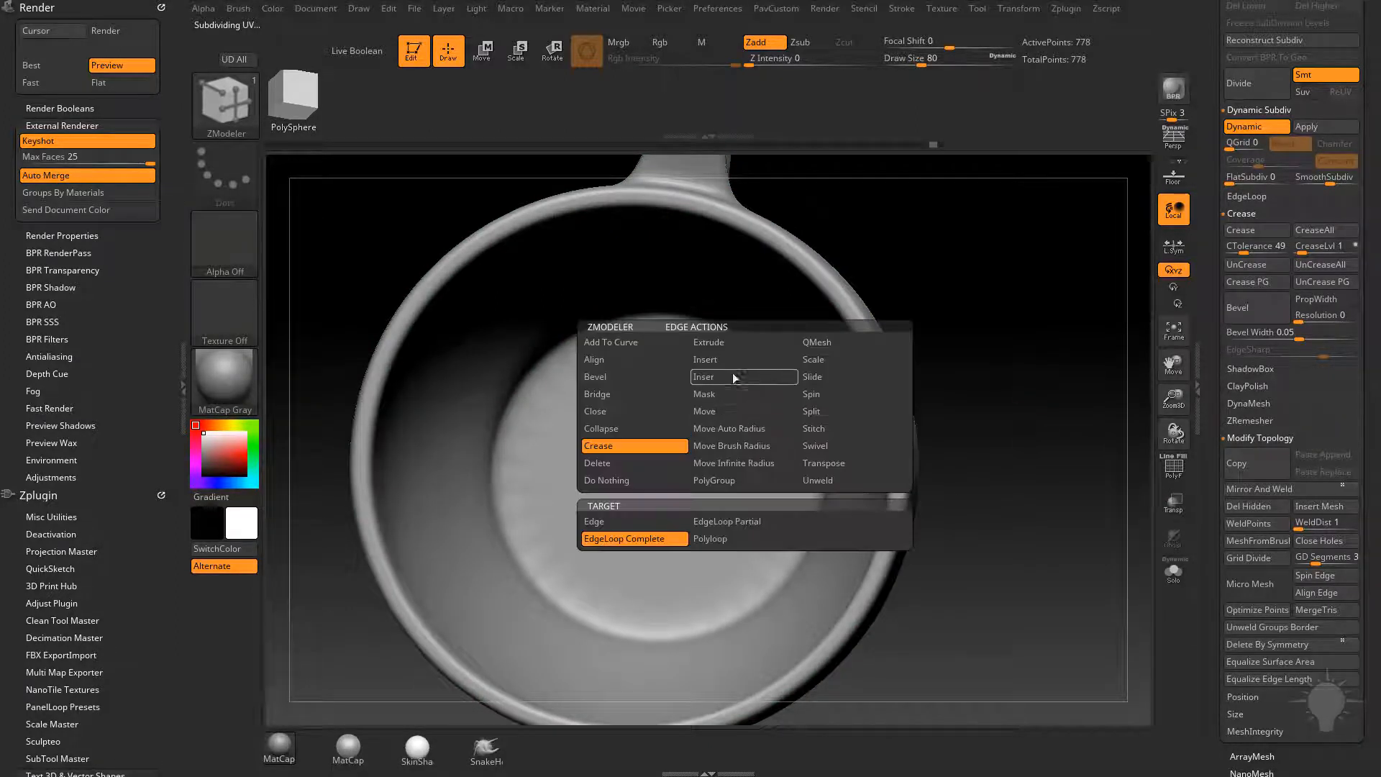
pyautogui.click(735, 360)
pyautogui.click(733, 520)
pyautogui.click(731, 419)
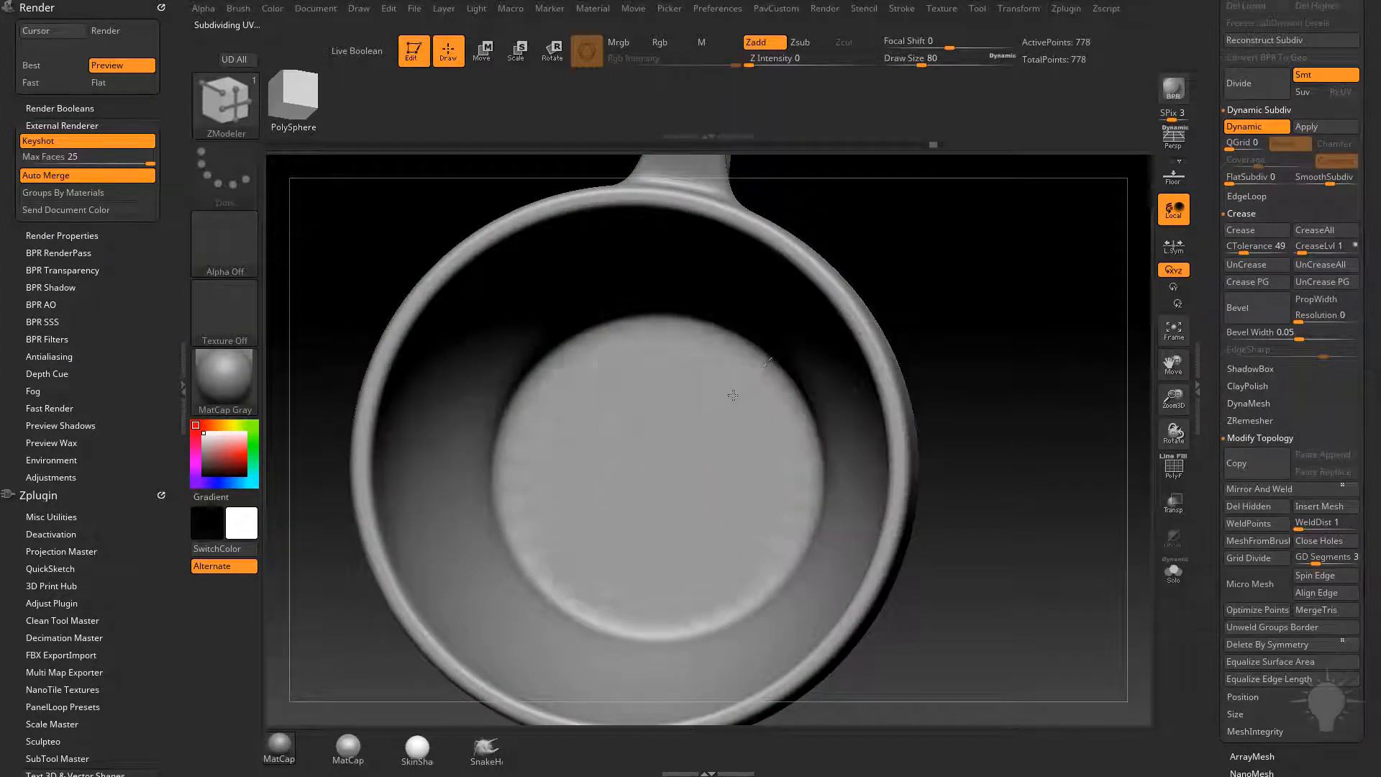
pyautogui.moveTo(988, 379); pyautogui.dragTo(720, 389)
pyautogui.click(717, 387)
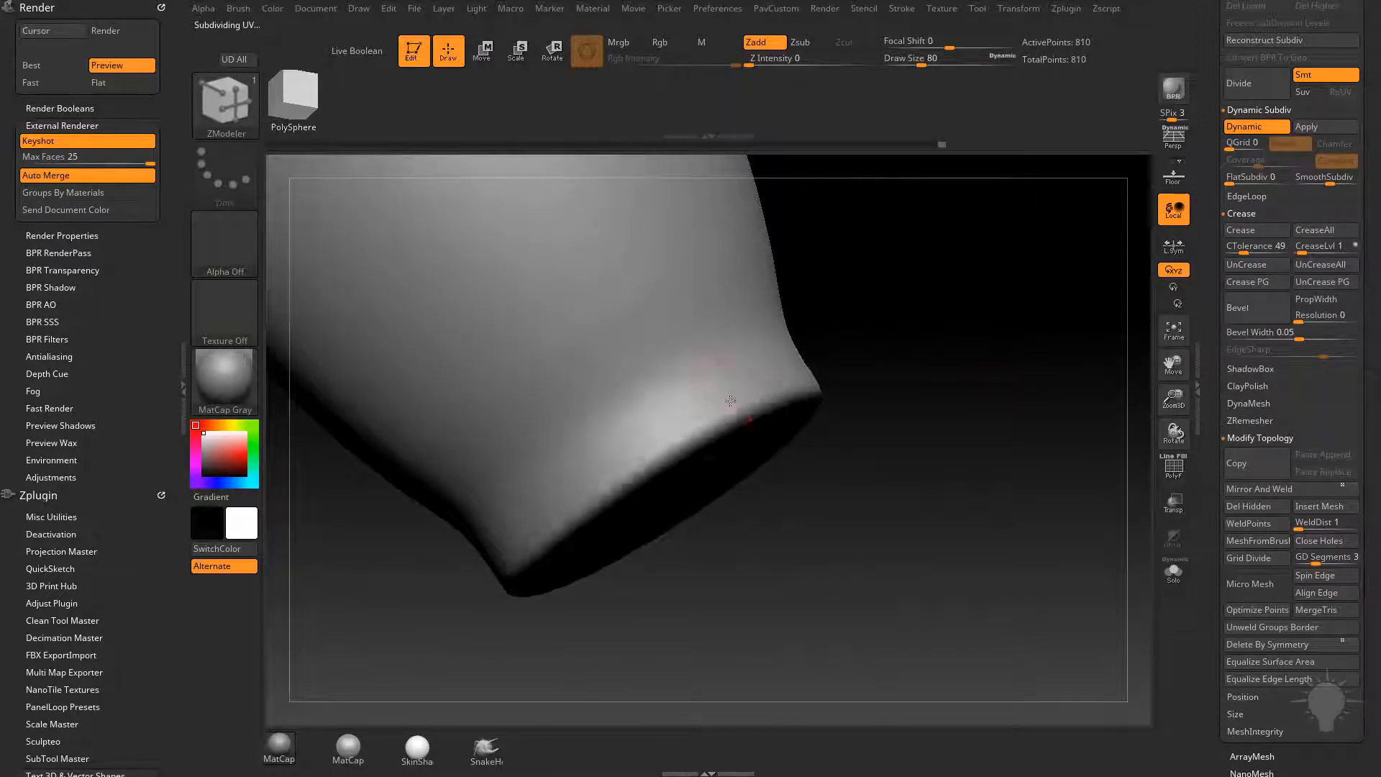
pyautogui.moveTo(863, 439); pyautogui.dragTo(725, 440)
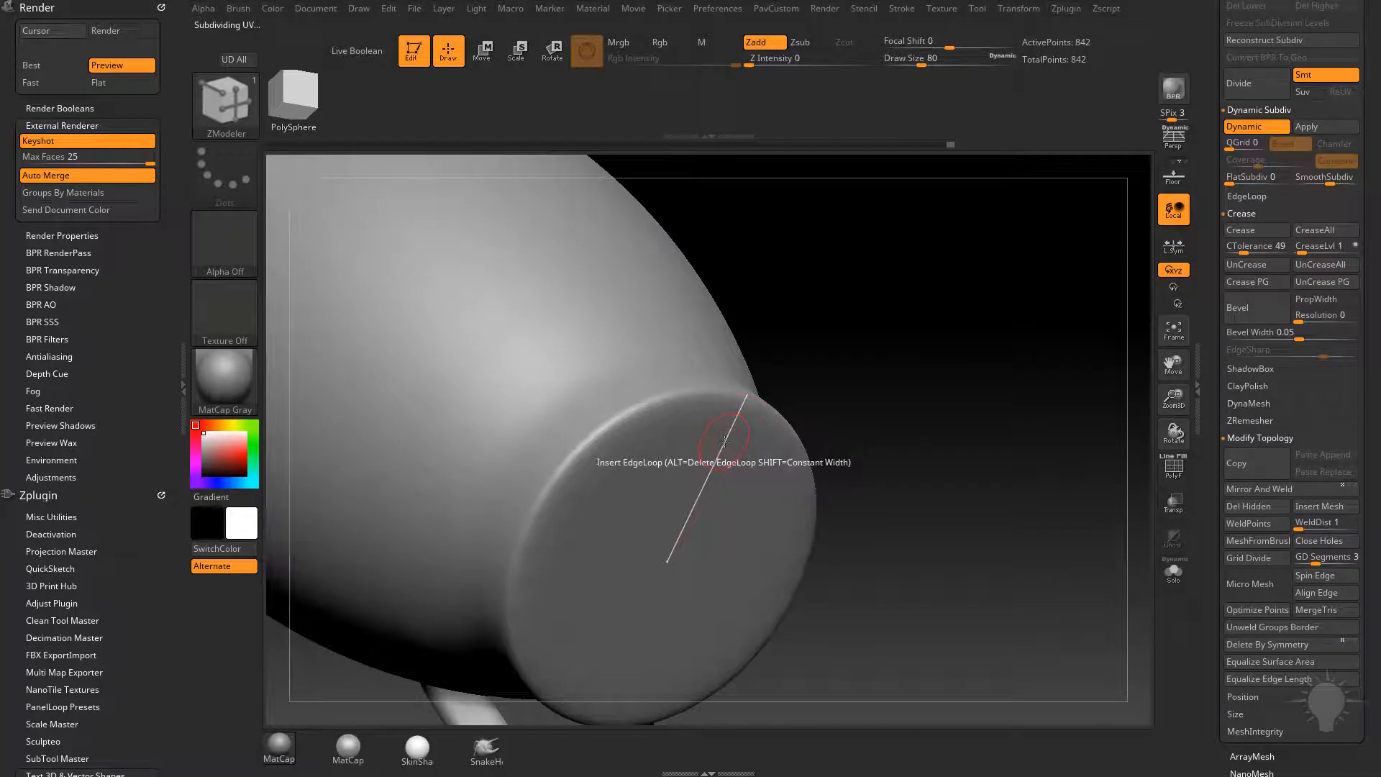
pyautogui.click(736, 408)
pyautogui.moveTo(875, 396); pyautogui.dragTo(1009, 423)
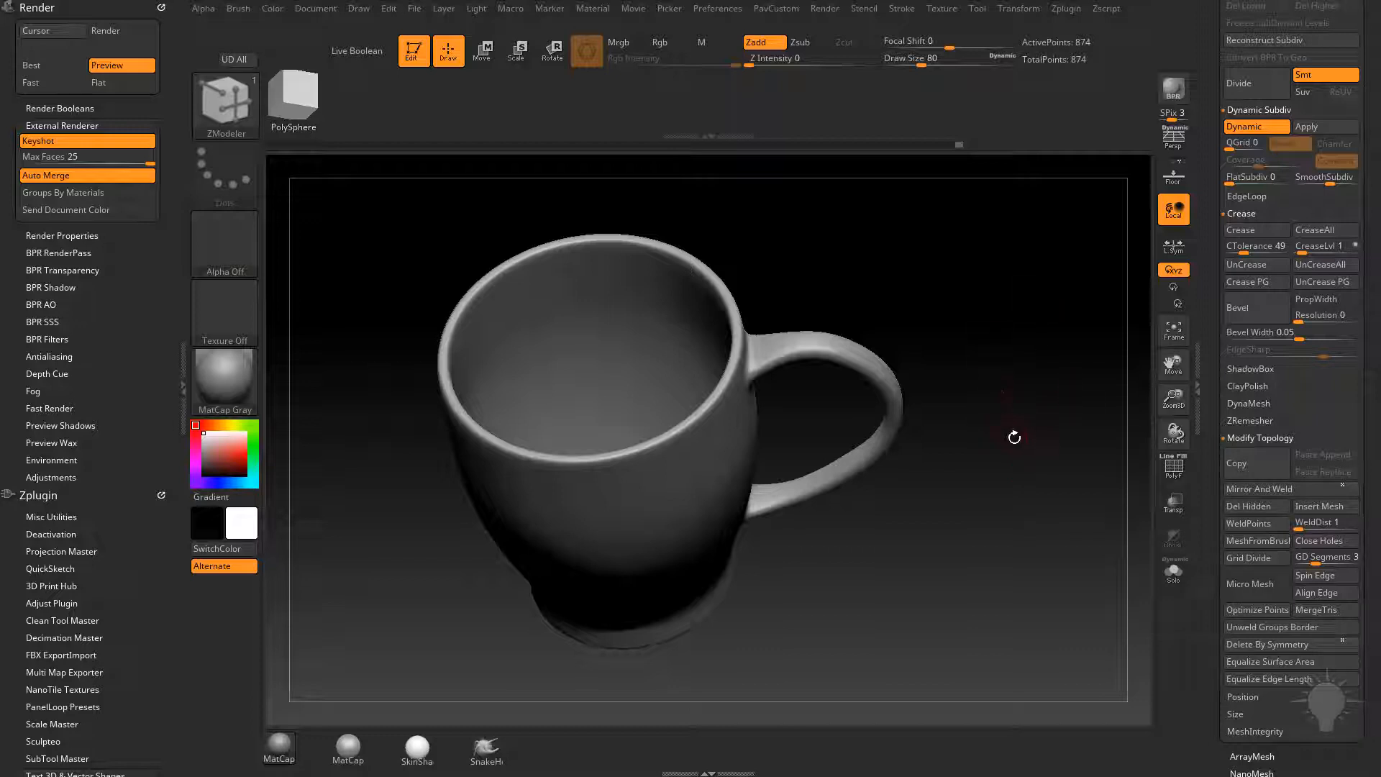
# Step: Show the polyframe, duplicate the mug subtool and display only the copy in Solo mode
pyautogui.moveTo(1015, 437); pyautogui.dragTo(1032, 417)
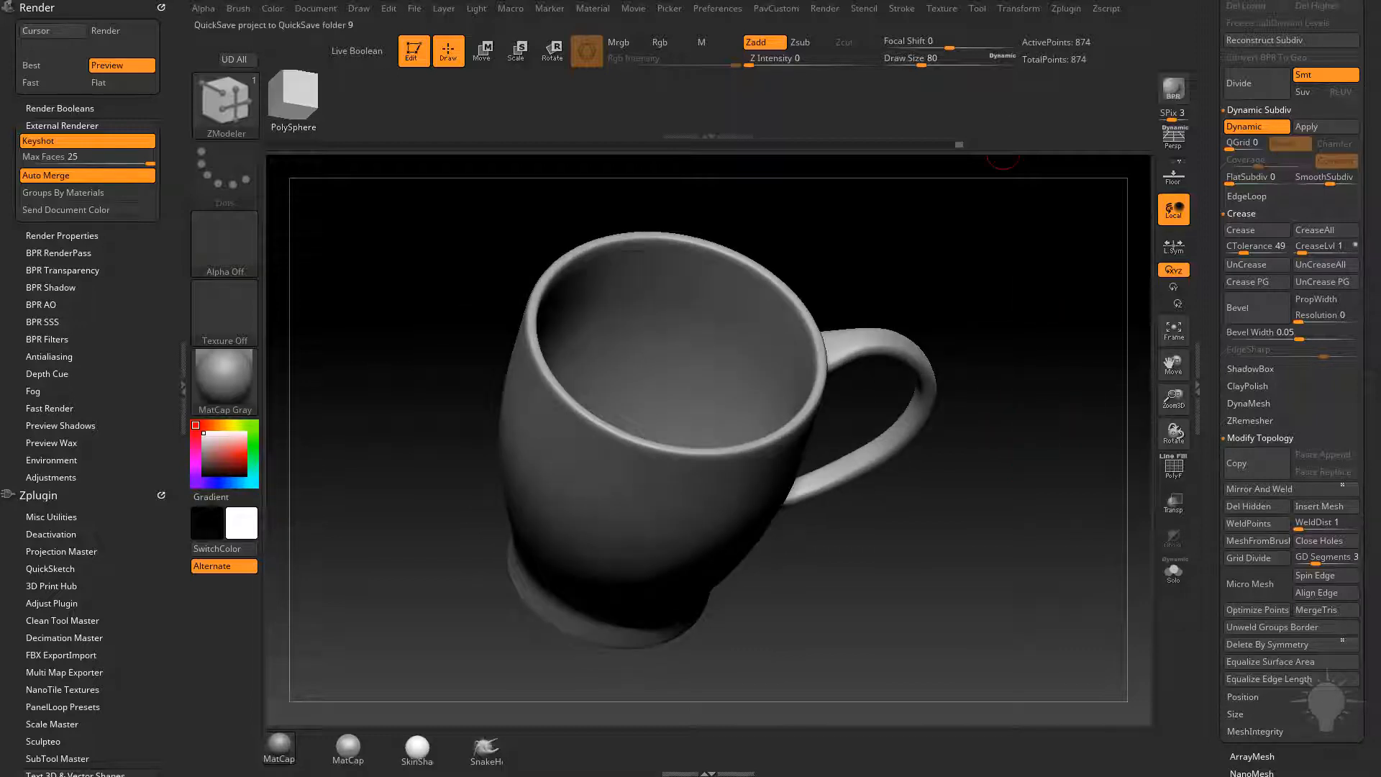
pyautogui.click(1174, 468)
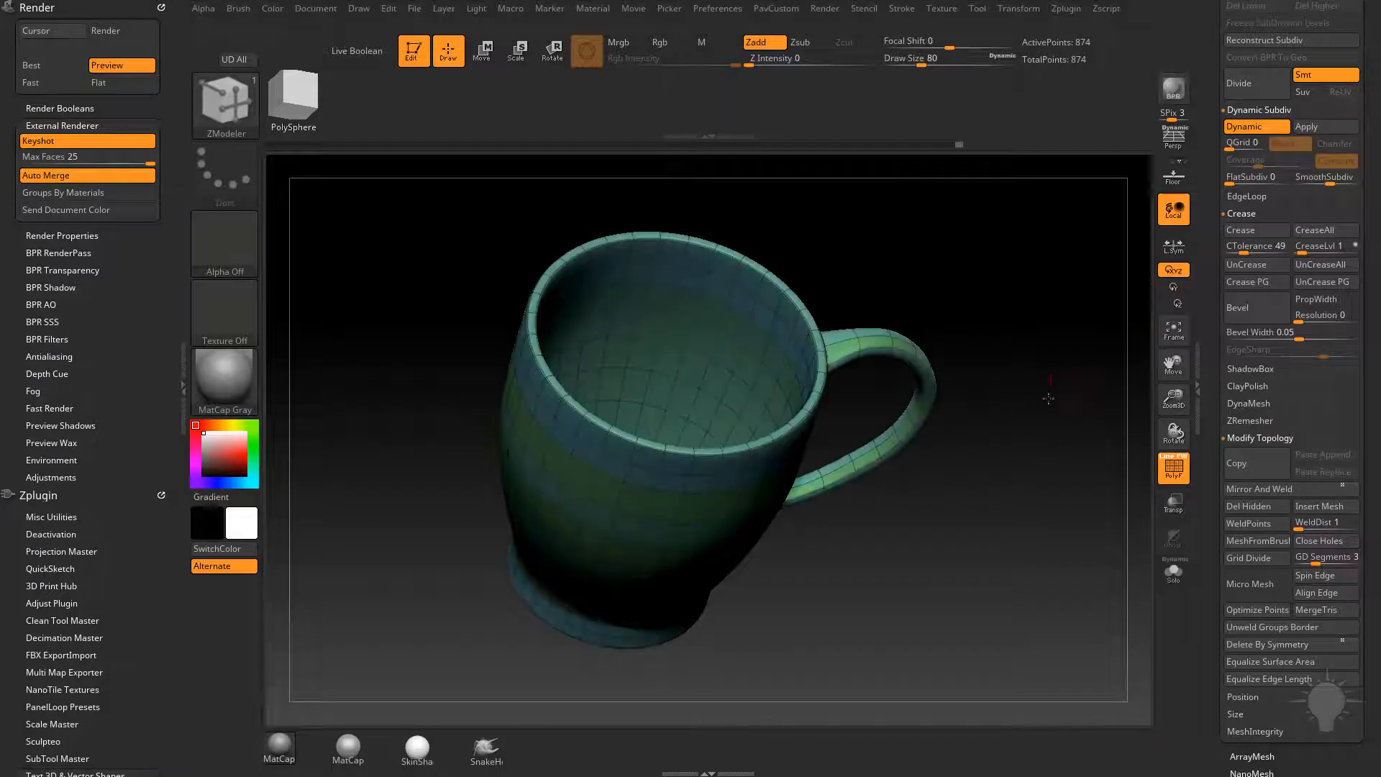
pyautogui.keyDown('alt'); pyautogui.moveTo(1048, 397); pyautogui.dragTo(1020, 427); pyautogui.keyUp('alt')
pyautogui.moveTo(1209, 332); pyautogui.dragTo(1177, 561)
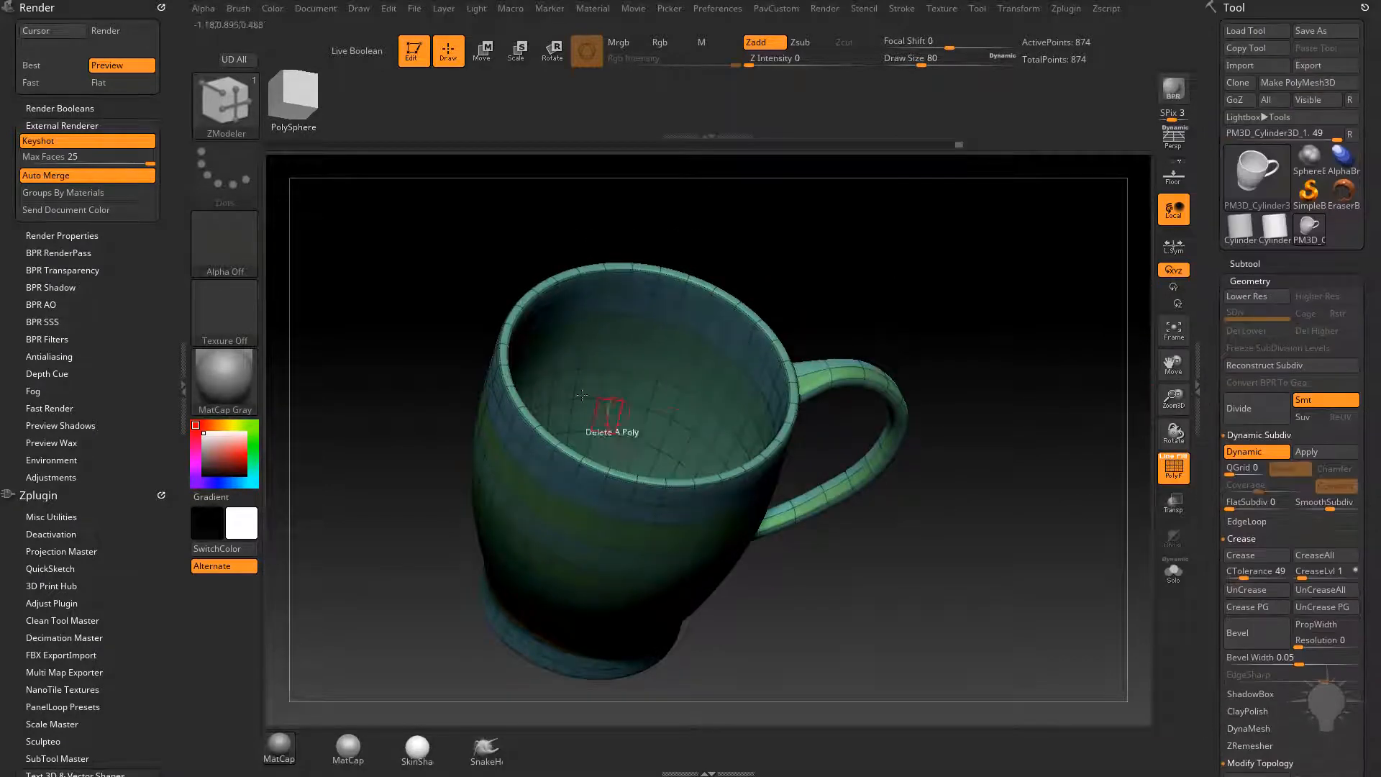
pyautogui.moveTo(1022, 423); pyautogui.dragTo(1017, 404)
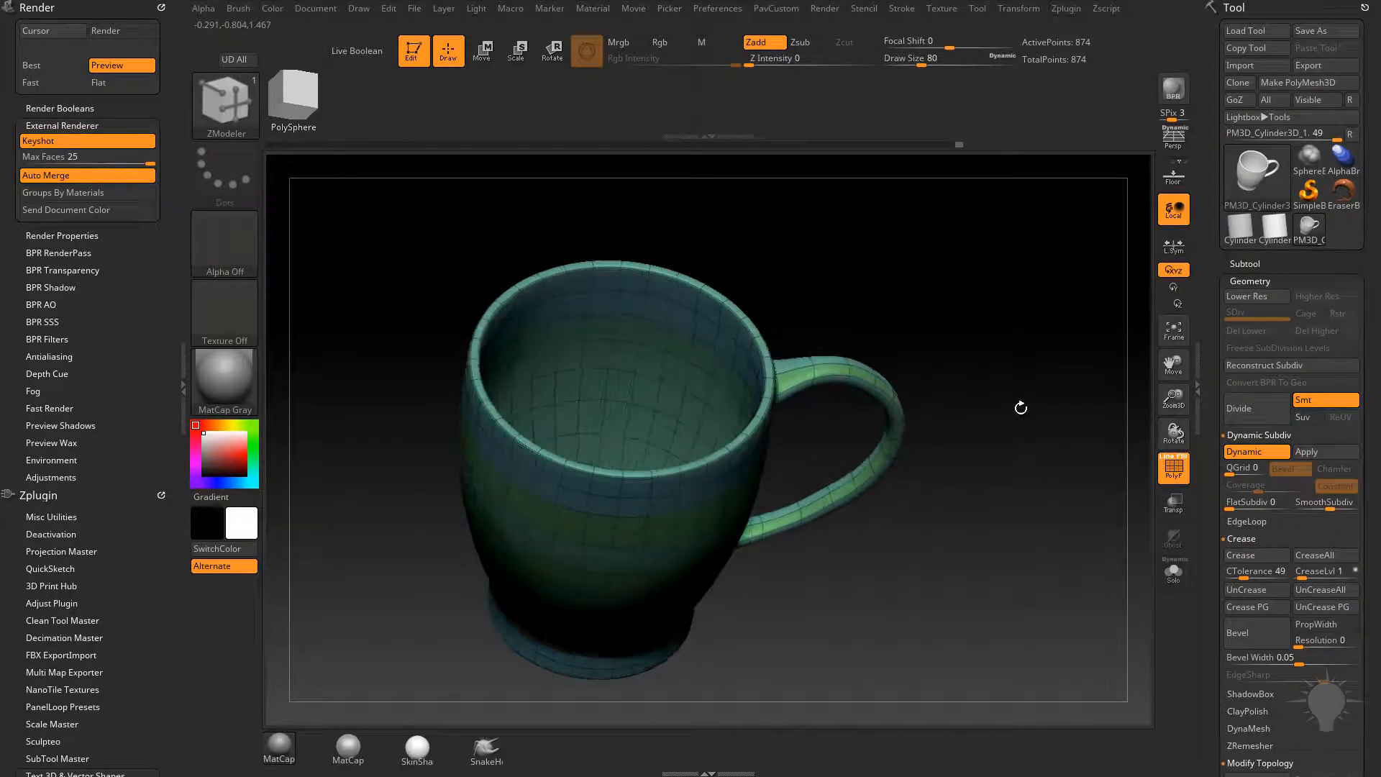
pyautogui.click(1245, 264)
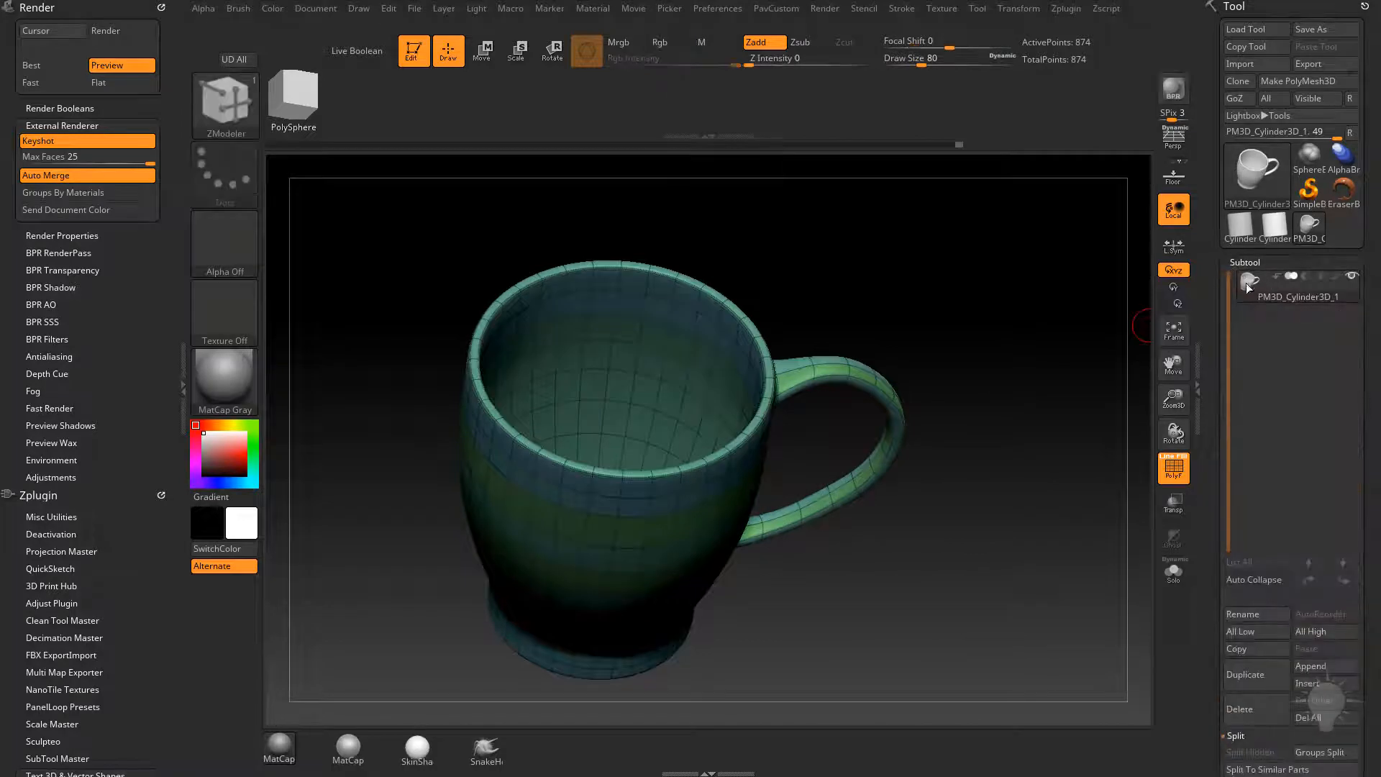
pyautogui.click(1250, 560)
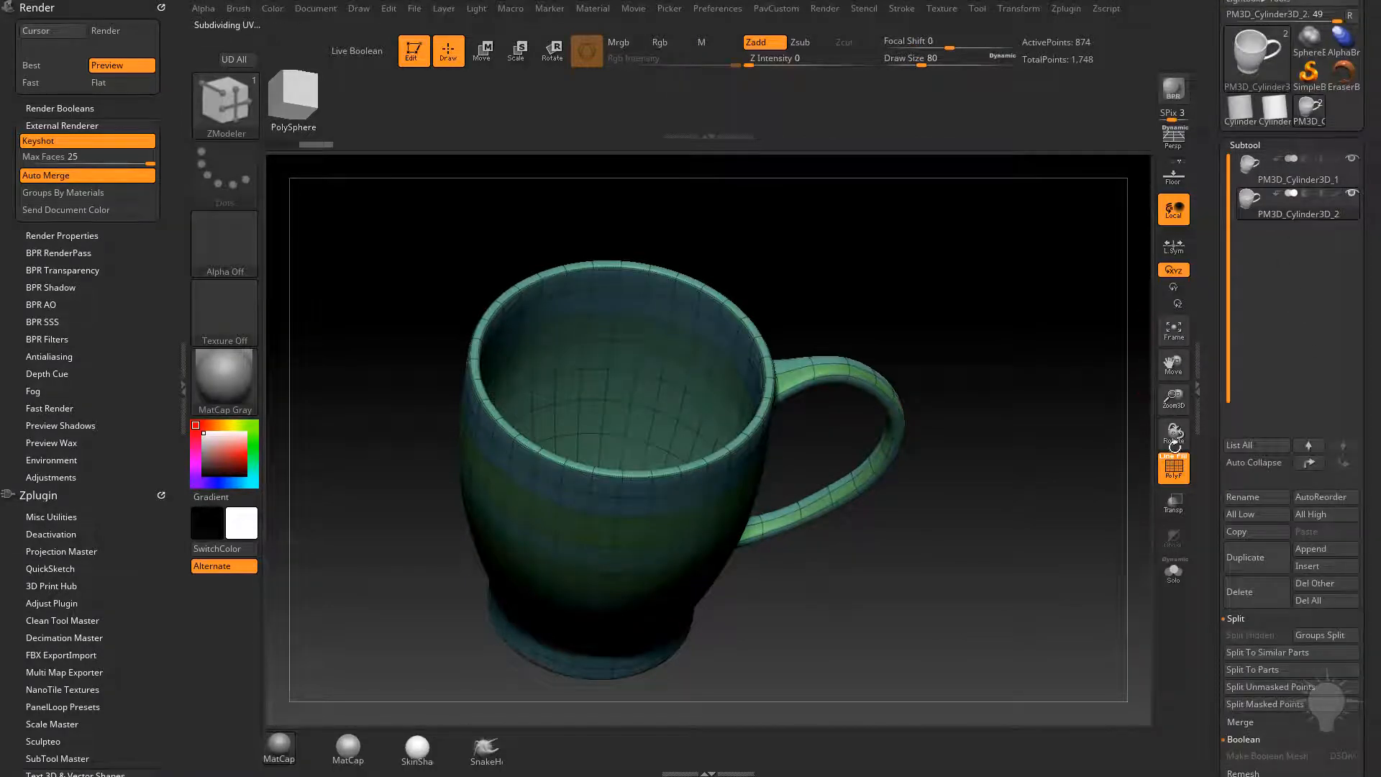
pyautogui.moveTo(1025, 491); pyautogui.dragTo(1011, 522)
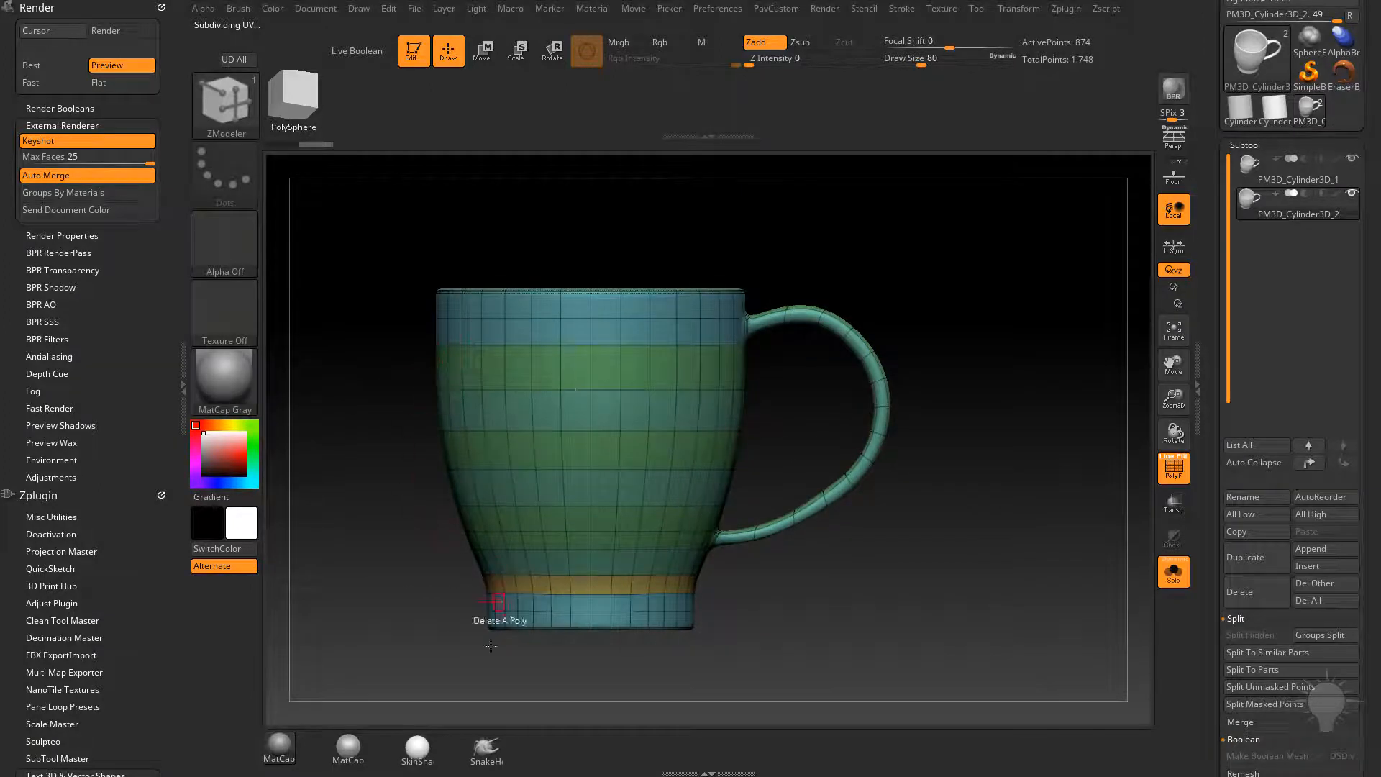
# Step: Try isolating the mug's inner polygroup, then restore the whole mesh and return to the ZModeler brush
pyautogui.moveTo(991, 499); pyautogui.dragTo(555, 472)
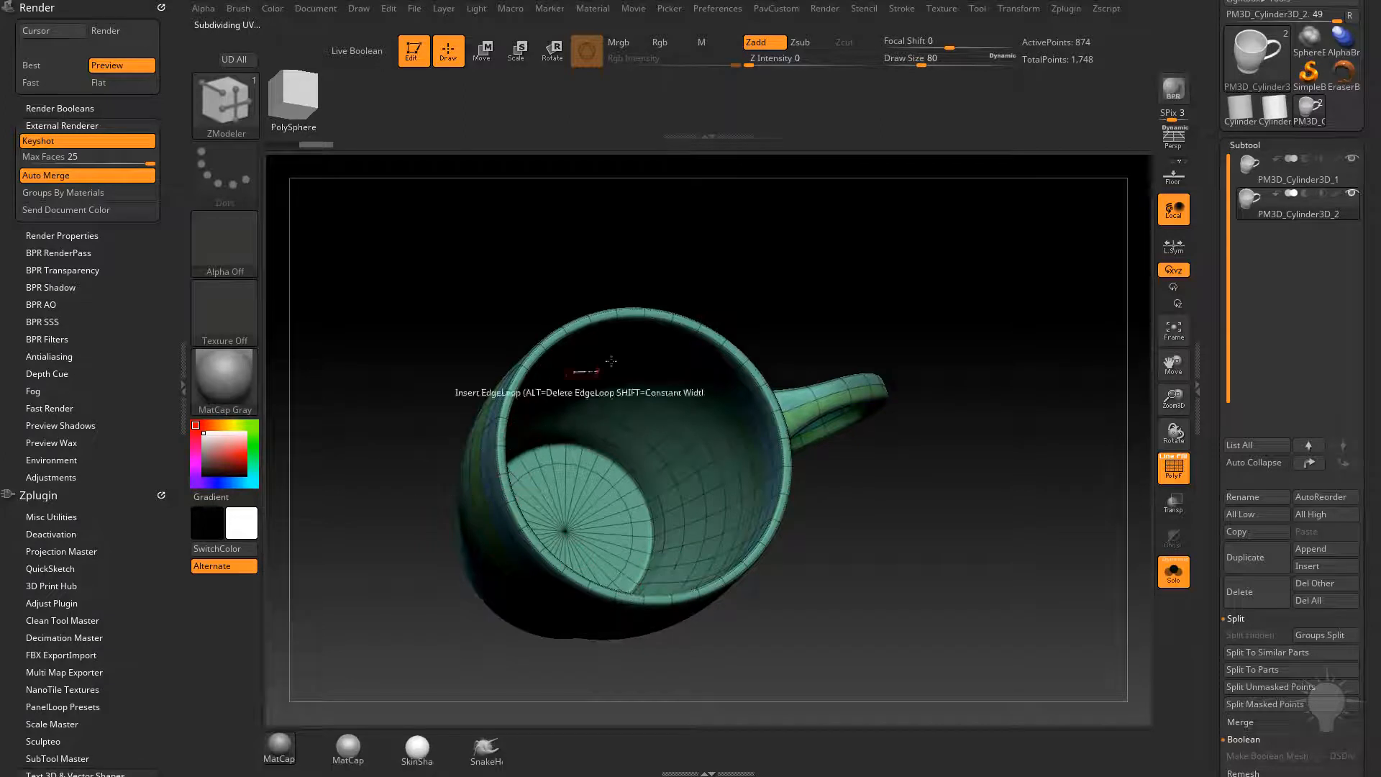
pyautogui.moveTo(898, 316); pyautogui.dragTo(937, 305)
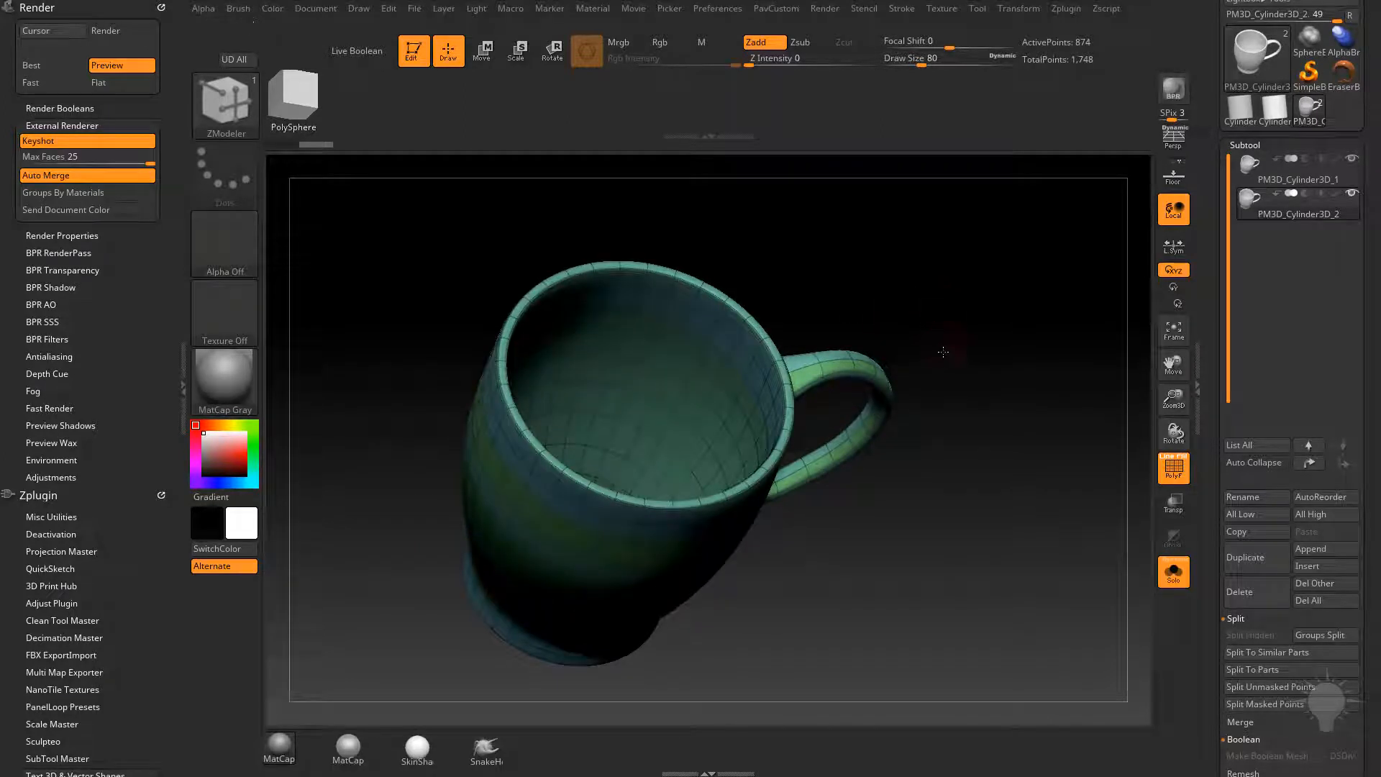
pyautogui.moveTo(944, 352); pyautogui.dragTo(942, 362)
pyautogui.keyDown('ctrl'); pyautogui.keyDown('shift'); pyautogui.click(646, 434); pyautogui.keyUp('shift'); pyautogui.keyUp('ctrl')
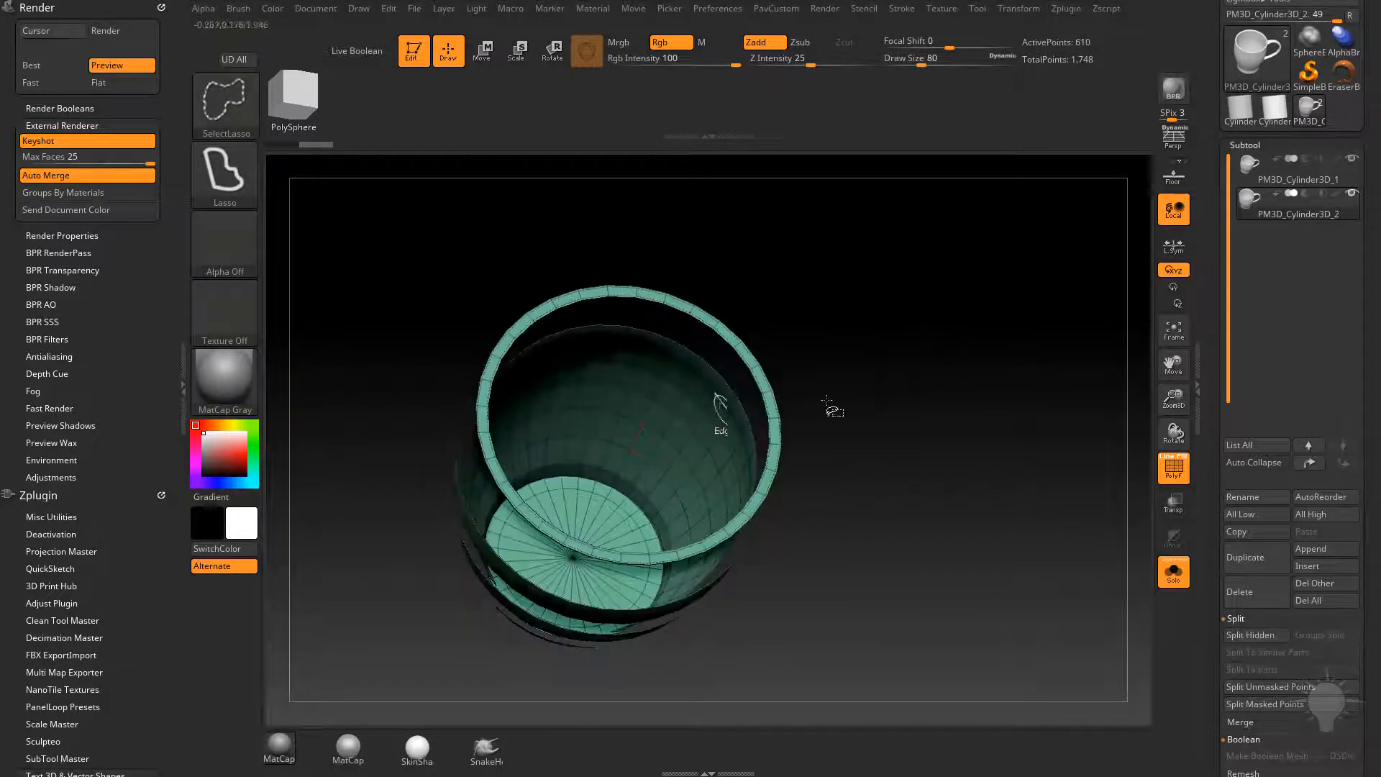
pyautogui.moveTo(965, 426)
pyautogui.mouseDown()
pyautogui.moveTo(947, 352)
pyautogui.moveTo(977, 331)
pyautogui.moveTo(980, 434)
pyautogui.moveTo(993, 413)
pyautogui.moveTo(1013, 422)
pyautogui.mouseUp()
pyautogui.keyDown('ctrl'); pyautogui.keyDown('shift'); pyautogui.click(976, 339); pyautogui.keyUp('shift'); pyautogui.keyUp('ctrl')
pyautogui.press('b')
pyautogui.press('z')
pyautogui.press('m')
pyautogui.click(1168, 576)
pyautogui.click(1173, 576)
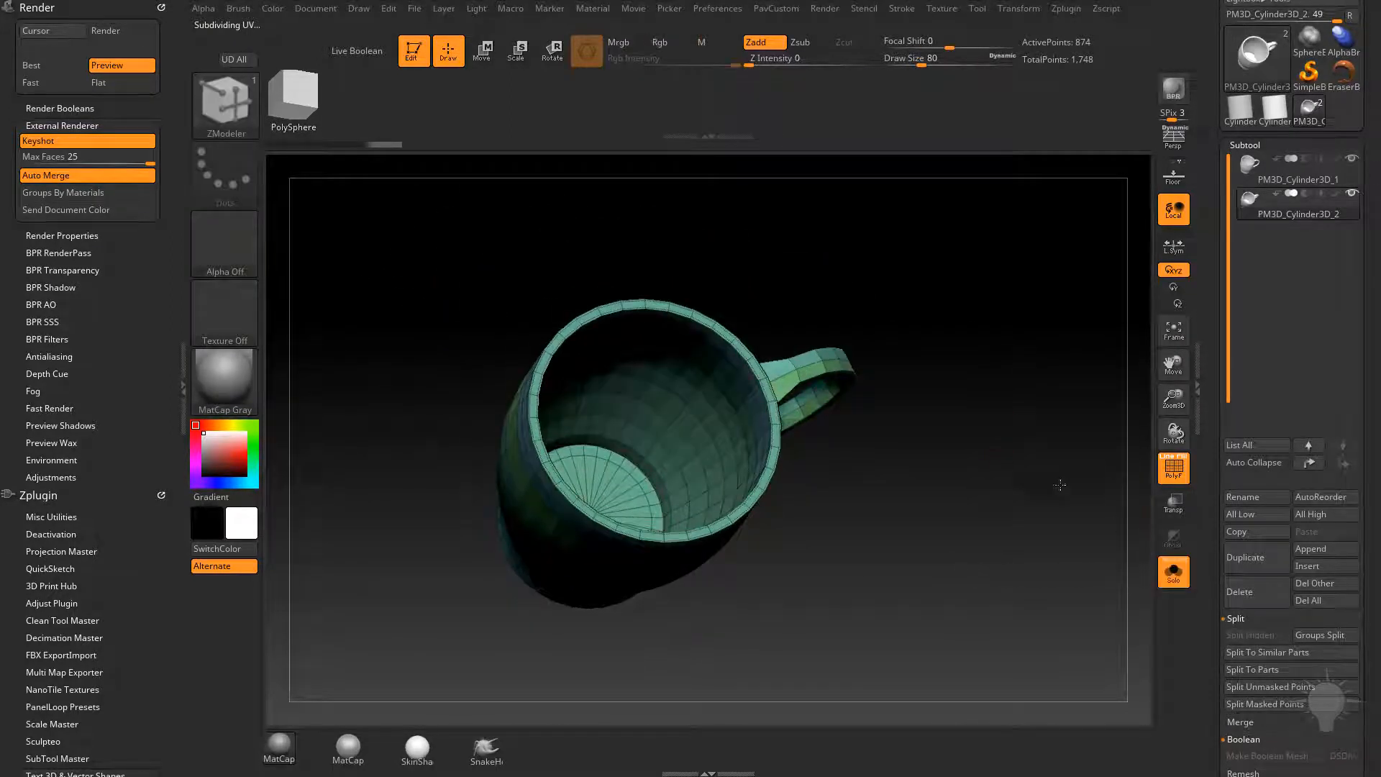
# Step: Using SelectRect from the side view, keep only the copy's lower body visible, hiding the upper band and the whole handle
pyautogui.keyDown('alt'); pyautogui.moveTo(1057, 484); pyautogui.dragTo(929, 492); pyautogui.keyUp('alt')
pyautogui.moveTo(1018, 403); pyautogui.dragTo(1008, 359)
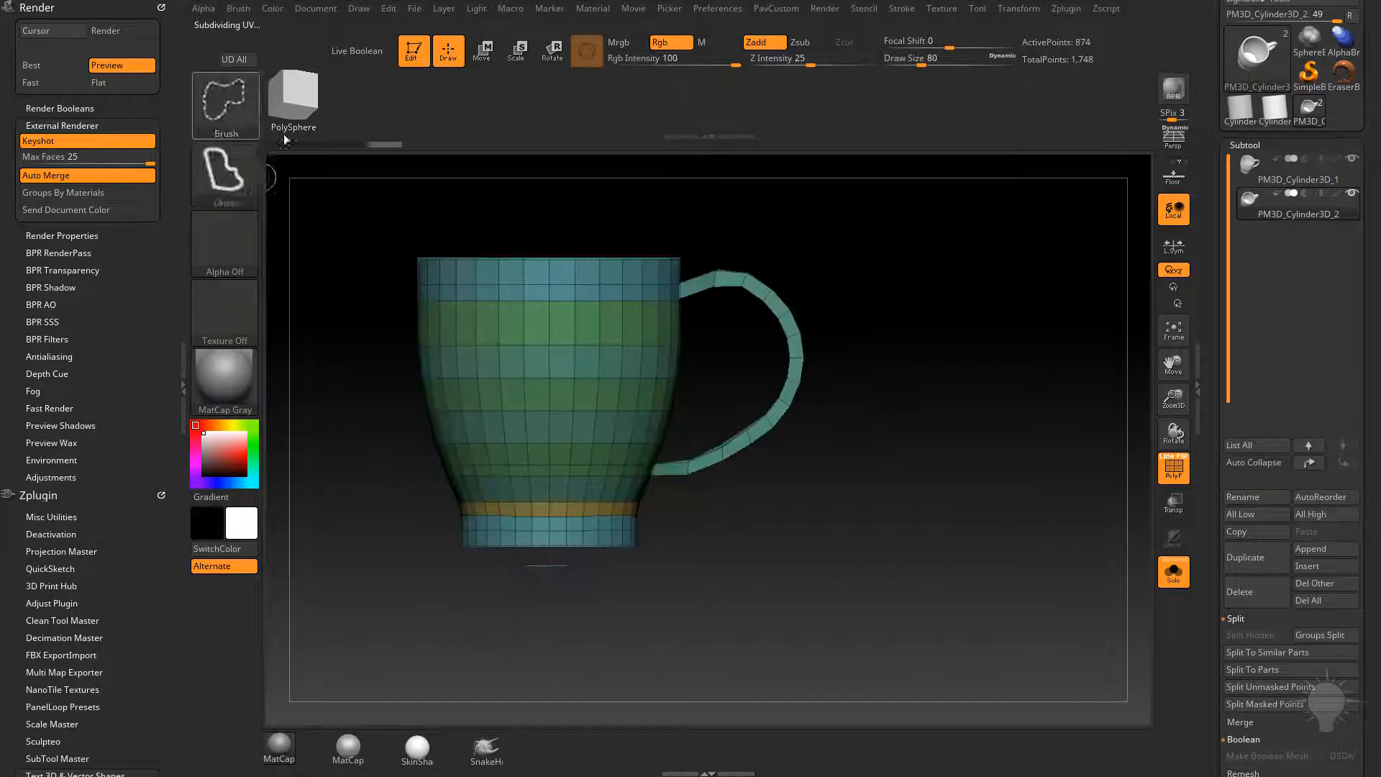
pyautogui.keyDown('ctrl'); pyautogui.keyDown('shift'); pyautogui.click(241, 114); pyautogui.keyUp('shift'); pyautogui.keyUp('ctrl')
pyautogui.keyDown('ctrl'); pyautogui.keyDown('shift'); pyautogui.click(640, 186); pyautogui.keyUp('shift'); pyautogui.keyUp('ctrl')
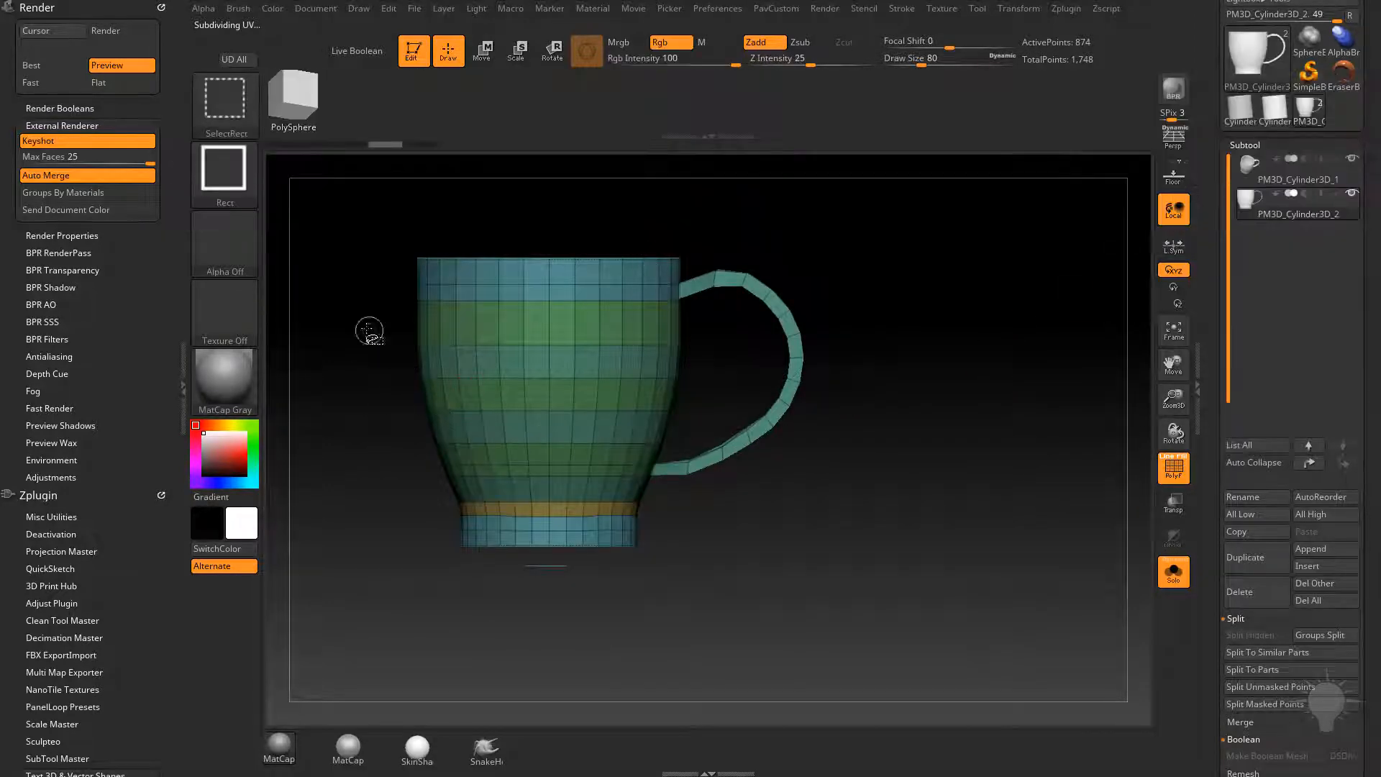
pyautogui.moveTo(361, 327)
pyautogui.keyDown('ctrl'); pyautogui.keyDown('shift'); pyautogui.mouseDown()
pyautogui.moveTo(534, 577)
pyautogui.moveTo(695, 602)
pyautogui.mouseUp(); pyautogui.keyUp('shift'); pyautogui.keyUp('ctrl')
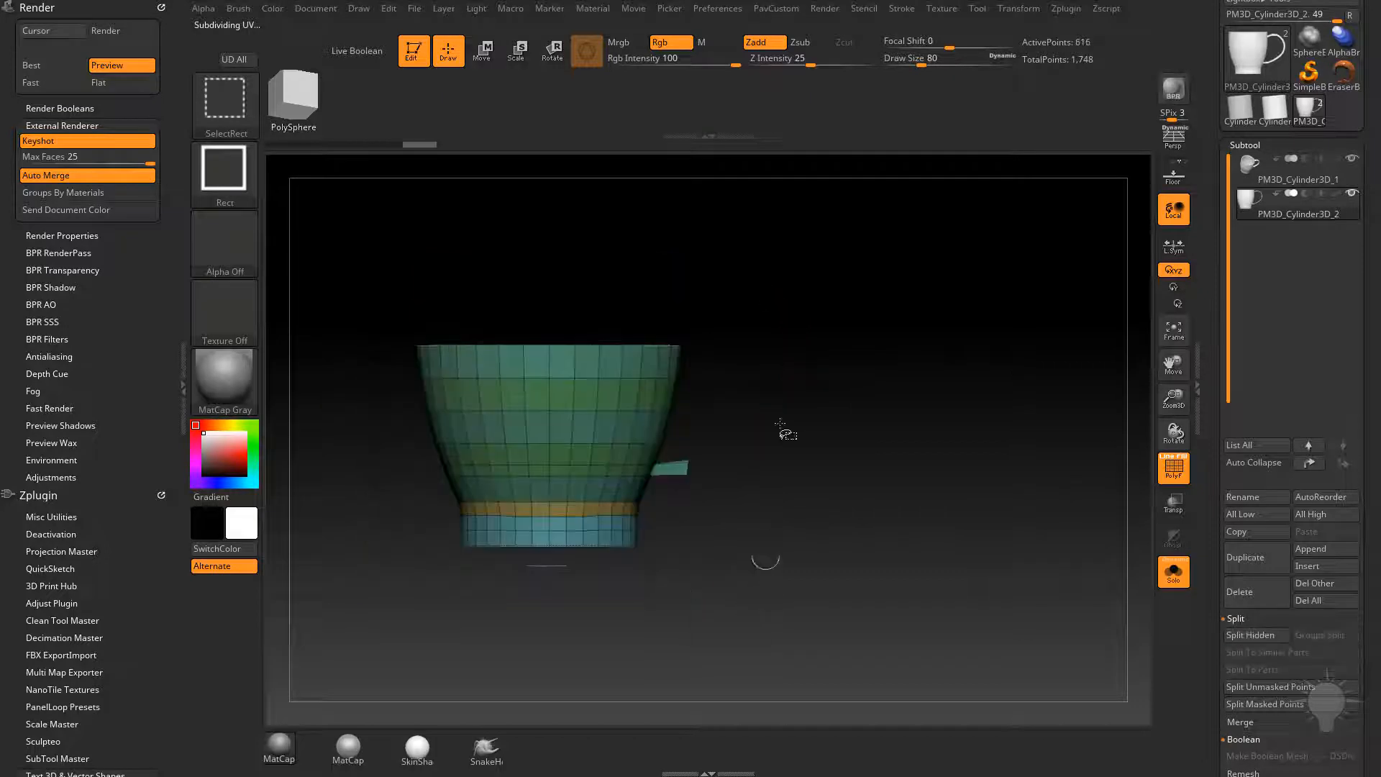
pyautogui.keyDown('ctrl'); pyautogui.keyDown('alt'); pyautogui.keyDown('shift'); pyautogui.moveTo(705, 477); pyautogui.dragTo(672, 508); pyautogui.keyUp('shift'); pyautogui.keyUp('alt'); pyautogui.keyUp('ctrl')
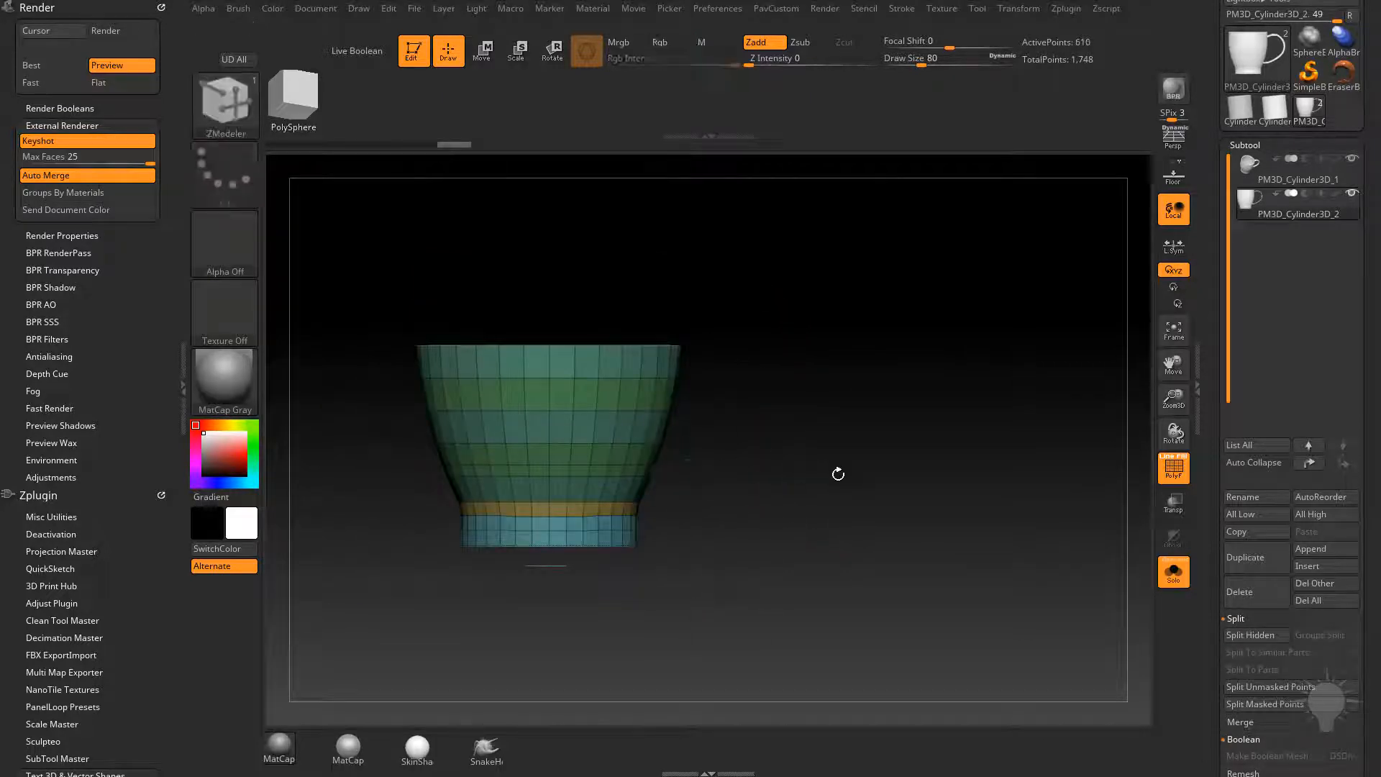
# Step: Delete the hidden geometry from the duplicated mug
pyautogui.moveTo(837, 473); pyautogui.dragTo(824, 509)
pyautogui.press('2')
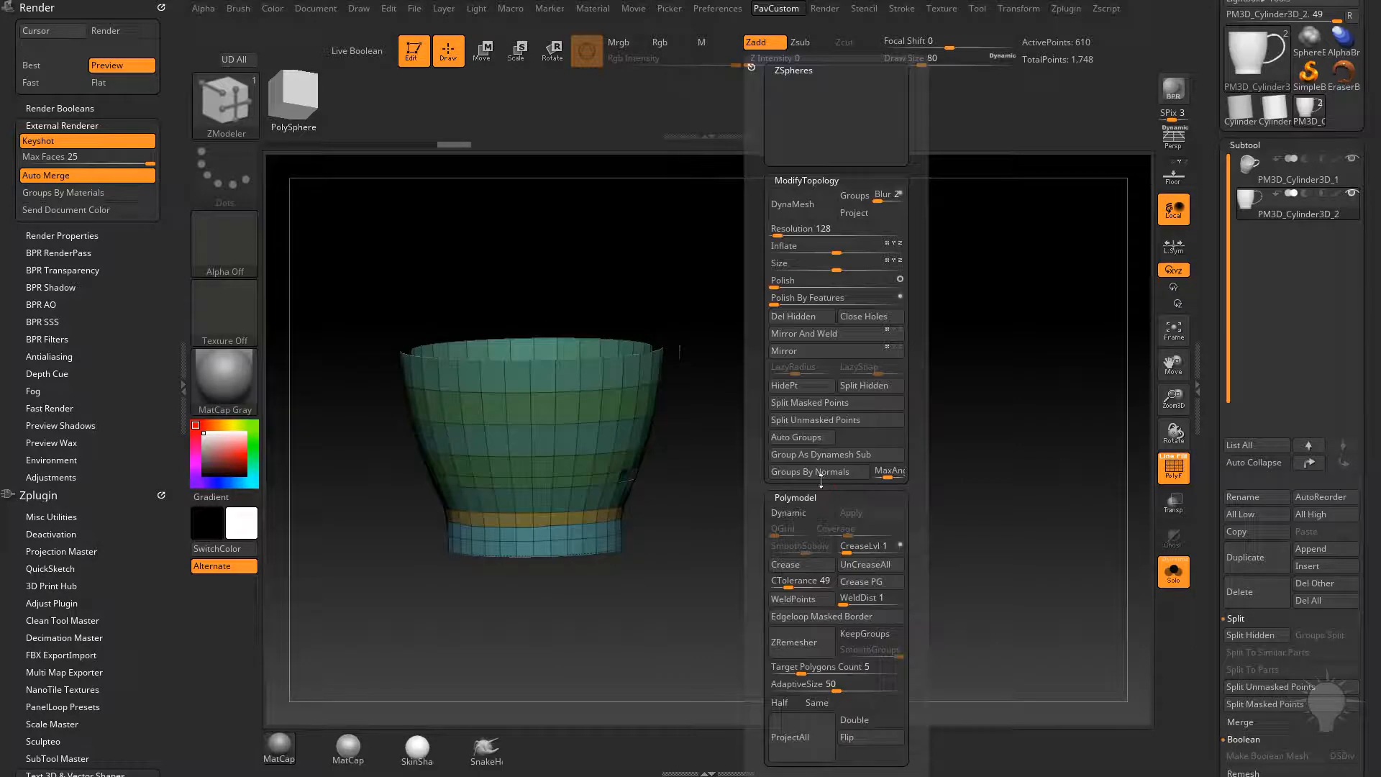
pyautogui.click(802, 317)
pyautogui.moveTo(706, 429); pyautogui.dragTo(923, 424)
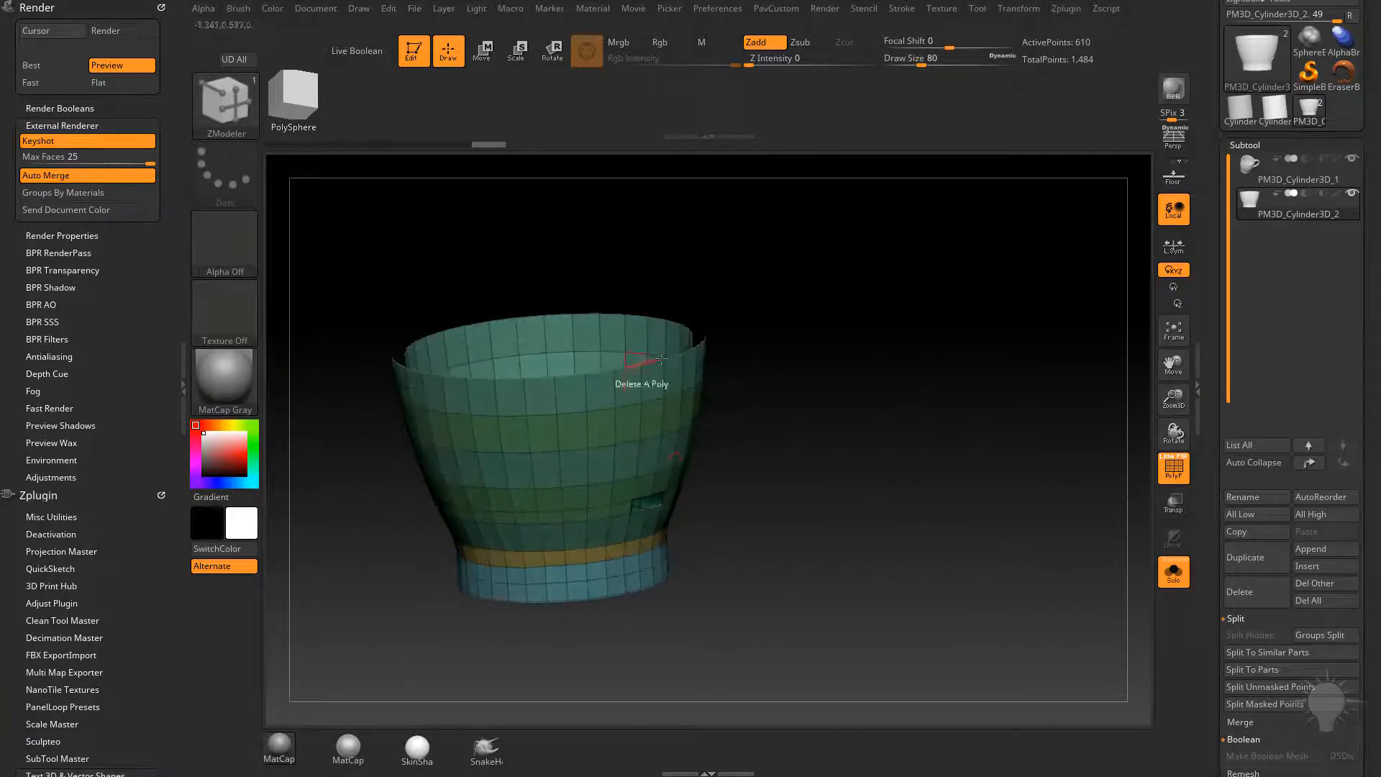
# Step: Apply Auto Groups to the trimmed copy so its inner and outer shells get separate polygroups
pyautogui.moveTo(860, 475)
pyautogui.mouseDown()
pyautogui.moveTo(873, 540)
pyautogui.moveTo(870, 500)
pyautogui.mouseUp()
pyautogui.press('`')
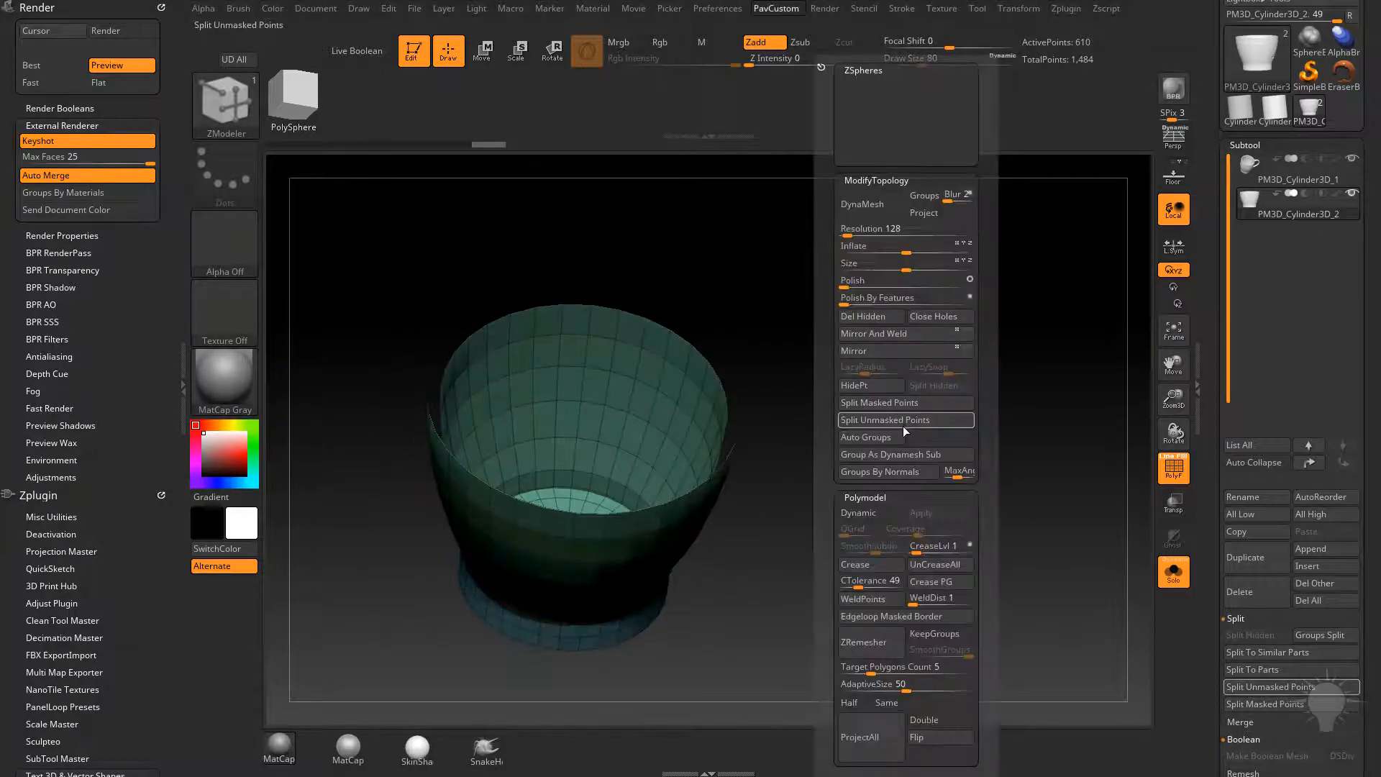
pyautogui.moveTo(1223, 433); pyautogui.dragTo(1213, 220)
pyautogui.click(1252, 264)
pyautogui.click(1248, 313)
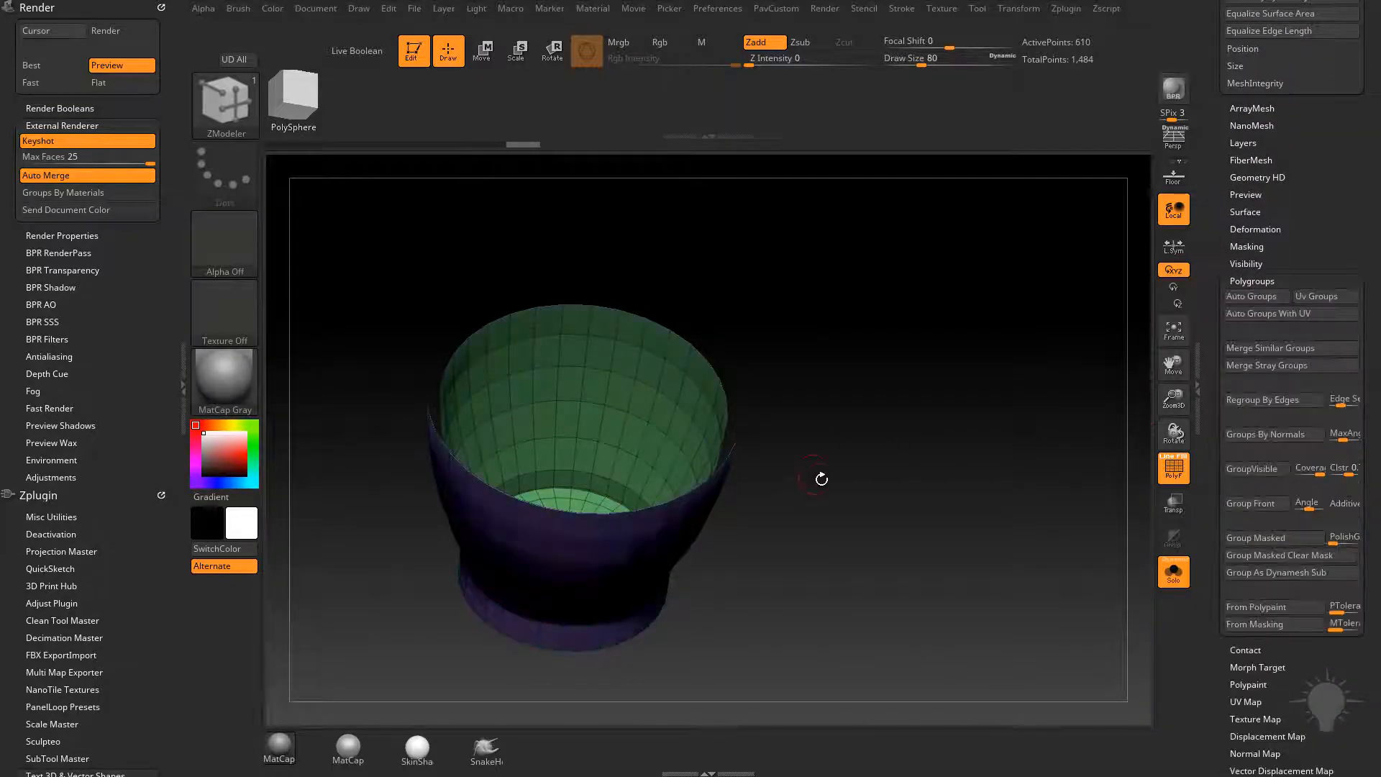
# Step: Isolate the copy's inner shell and delete the hidden outer shell
pyautogui.moveTo(821, 479); pyautogui.dragTo(760, 422)
pyautogui.moveTo(628, 377); pyautogui.dragTo(868, 429)
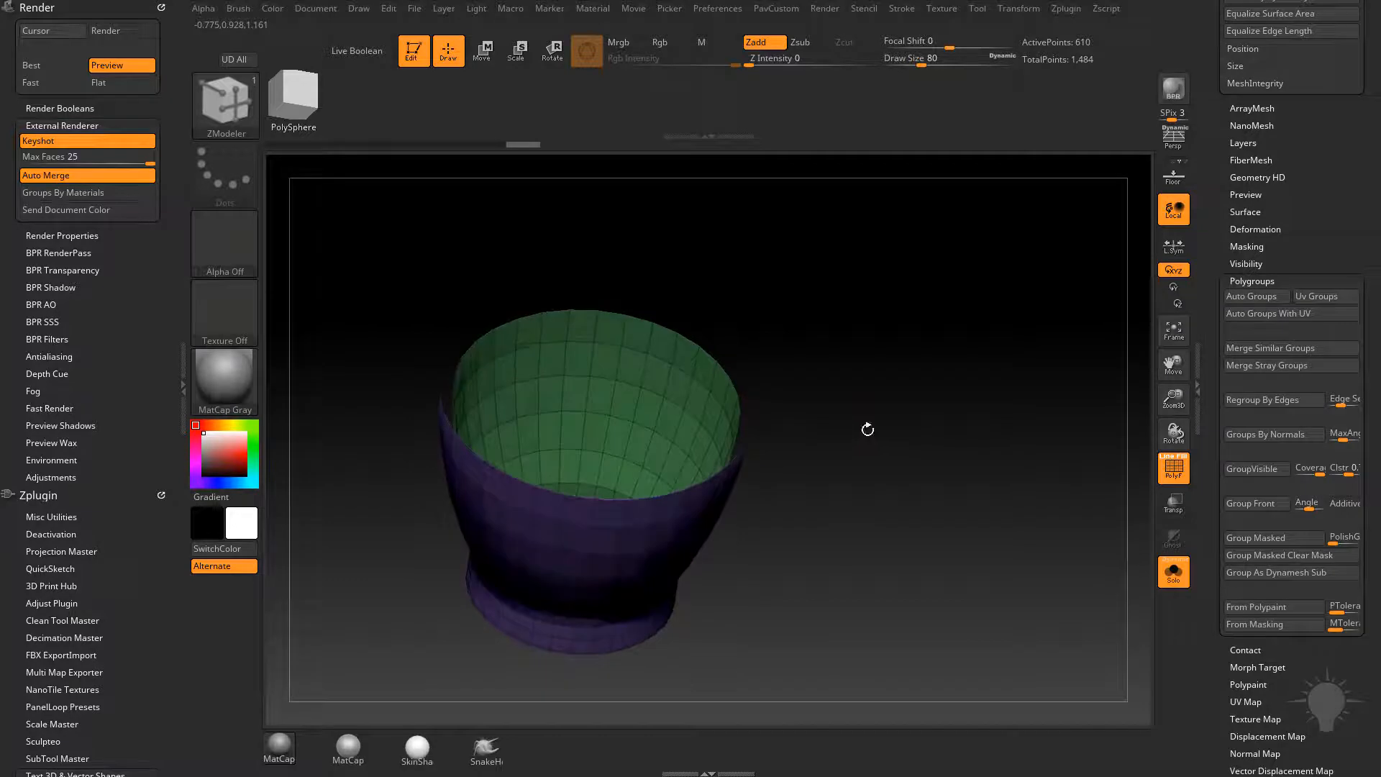
pyautogui.keyDown('ctrl'); pyautogui.keyDown('shift'); pyautogui.click(671, 369); pyautogui.keyUp('shift'); pyautogui.keyUp('ctrl')
pyautogui.moveTo(962, 452); pyautogui.dragTo(965, 455)
pyautogui.press('`')
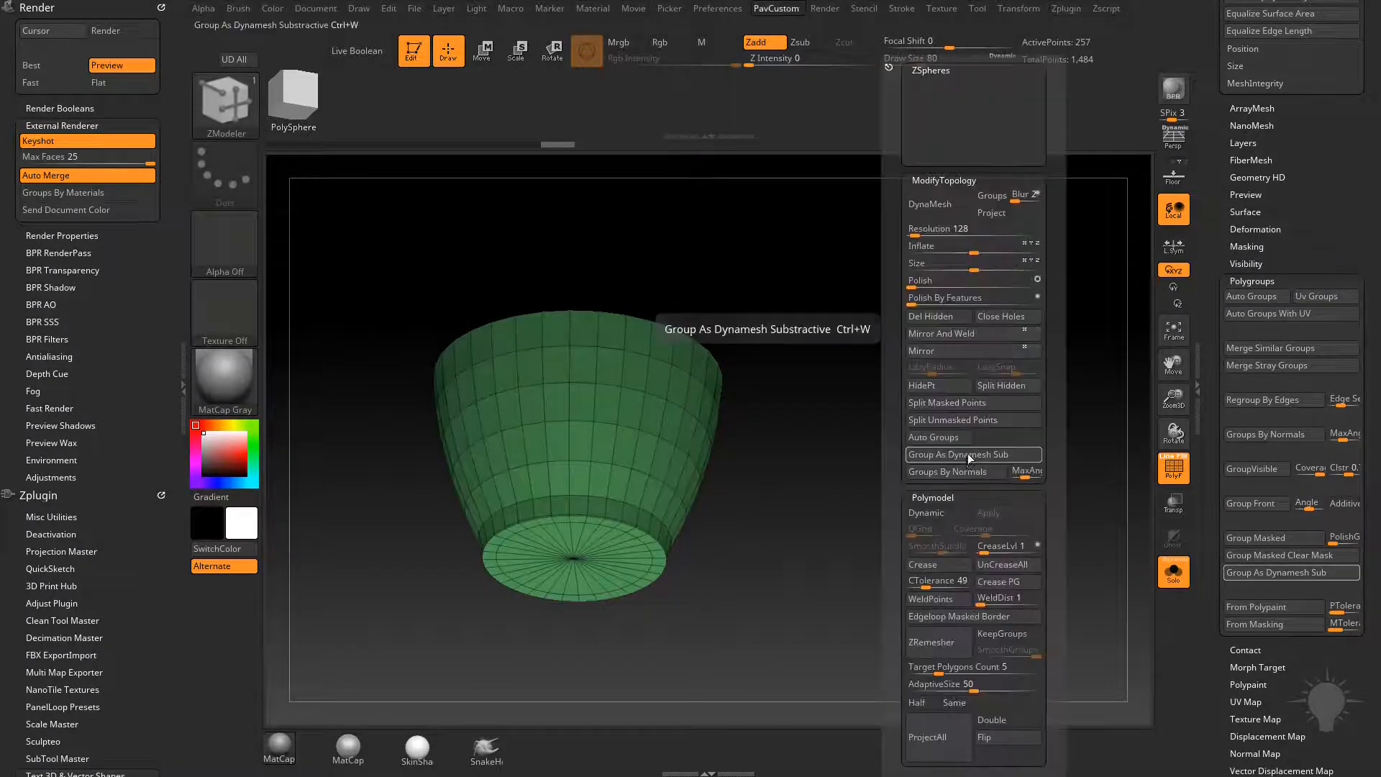
pyautogui.click(955, 315)
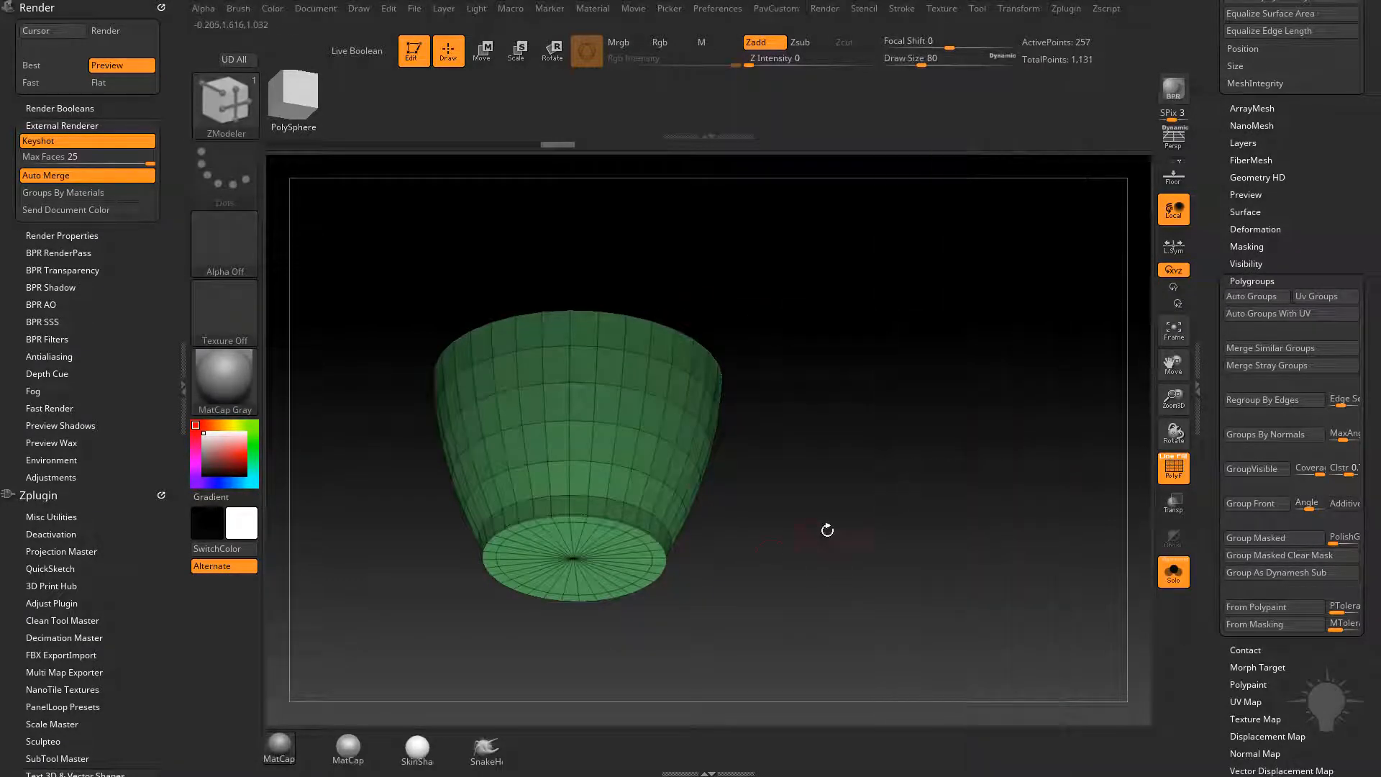
# Step: Close the inner shell's open top with the ZModeler edge action Close set to Convex Hole
pyautogui.click(1252, 281)
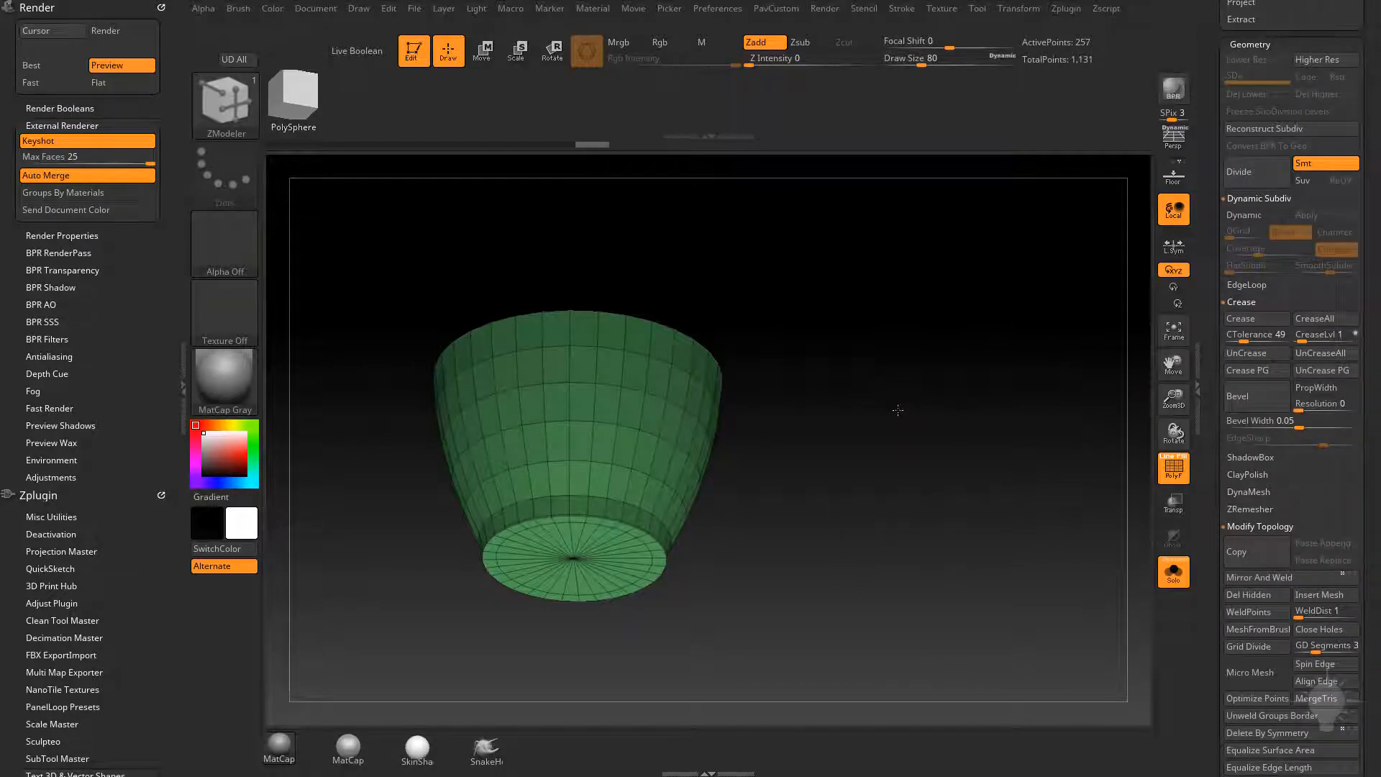
pyautogui.moveTo(898, 410); pyautogui.dragTo(921, 417)
pyautogui.moveTo(866, 379); pyautogui.dragTo(749, 425)
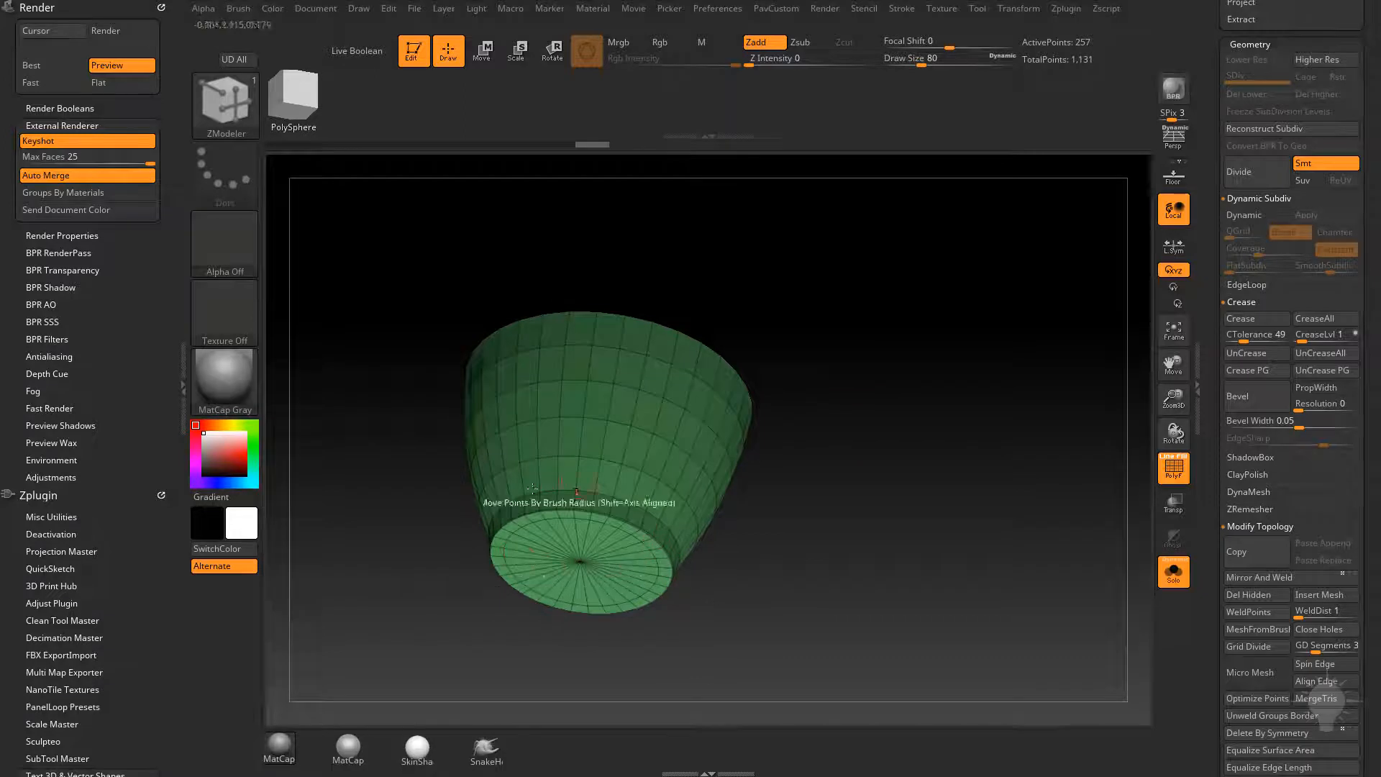
pyautogui.press('space')
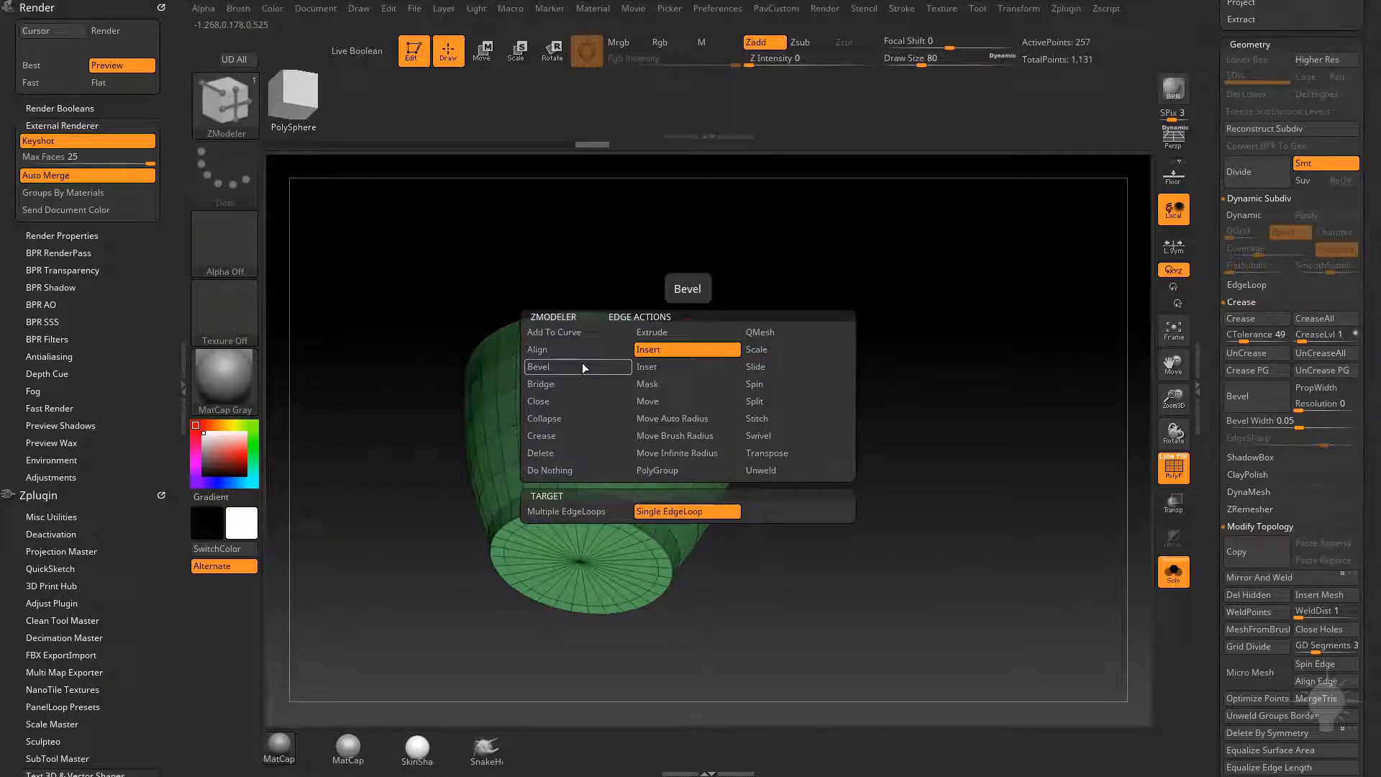
pyautogui.click(554, 401)
pyautogui.click(672, 511)
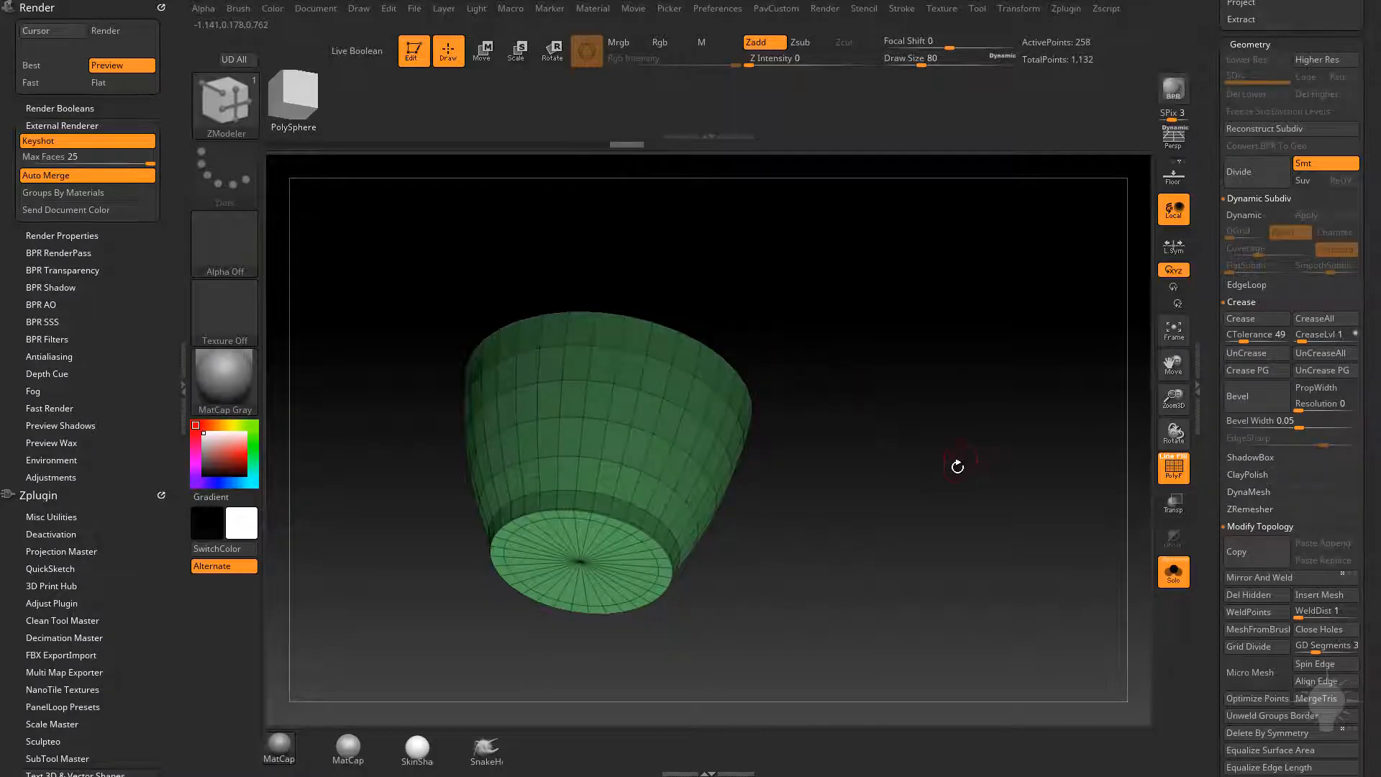
# Step: Flip the closed liquid mesh's normals in the Display Properties
pyautogui.moveTo(957, 467); pyautogui.dragTo(1017, 453)
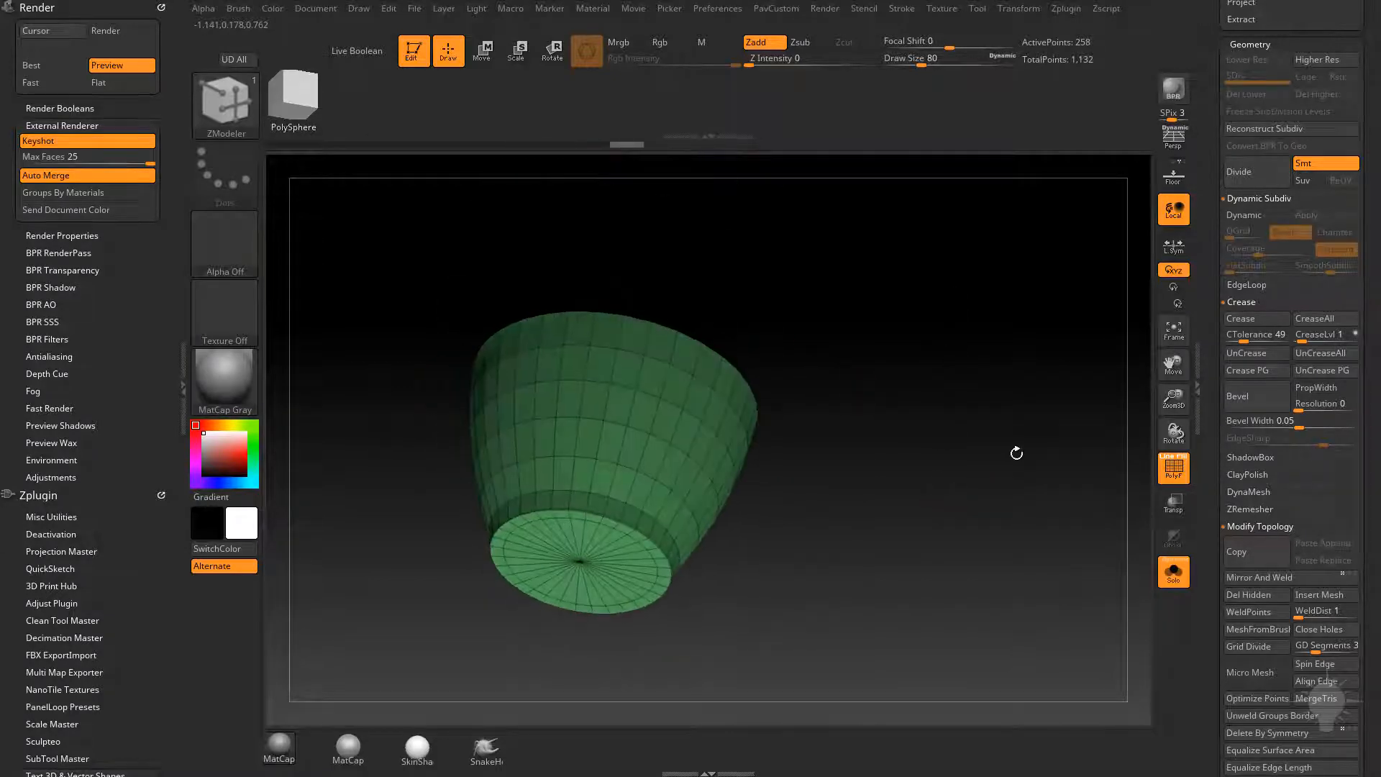
pyautogui.moveTo(1215, 515); pyautogui.dragTo(1219, 233)
pyautogui.moveTo(957, 356); pyautogui.dragTo(940, 397)
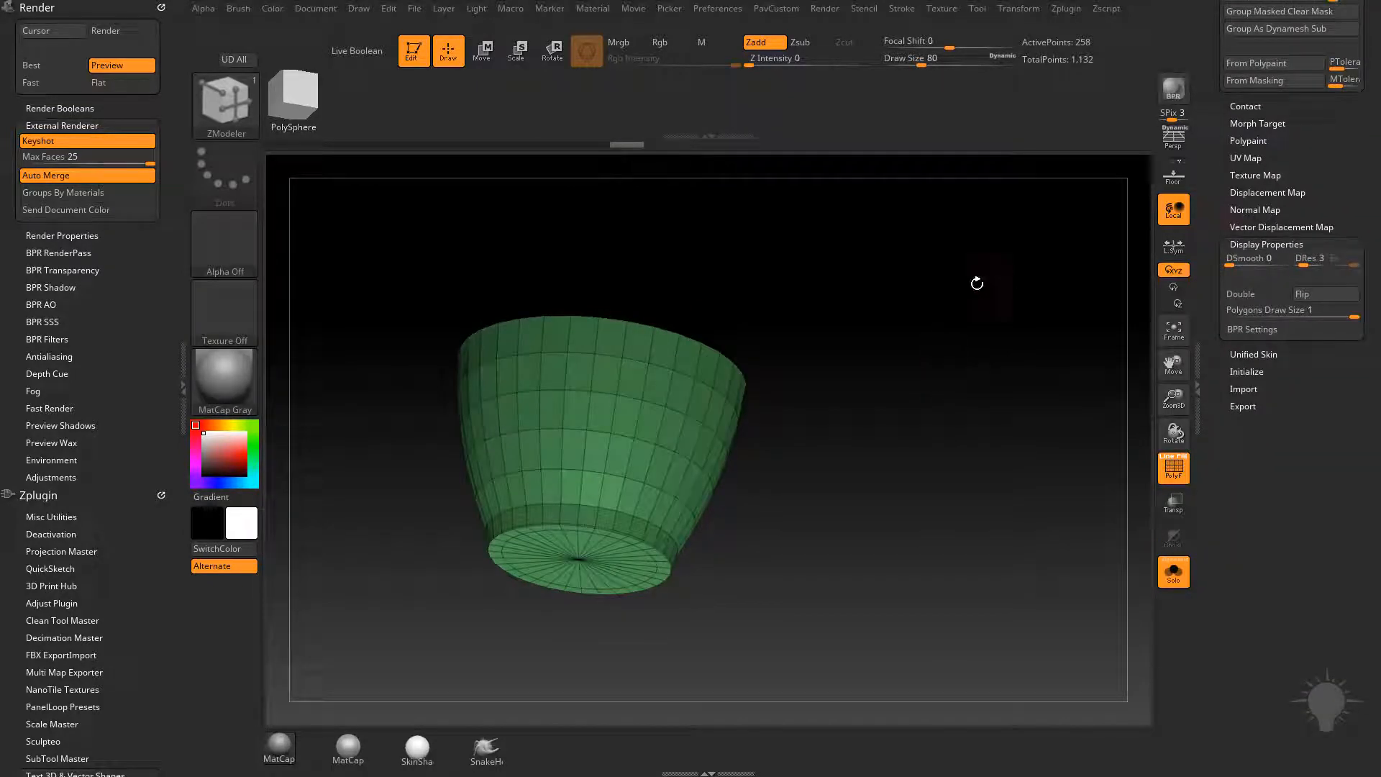
pyautogui.moveTo(959, 348); pyautogui.dragTo(935, 334)
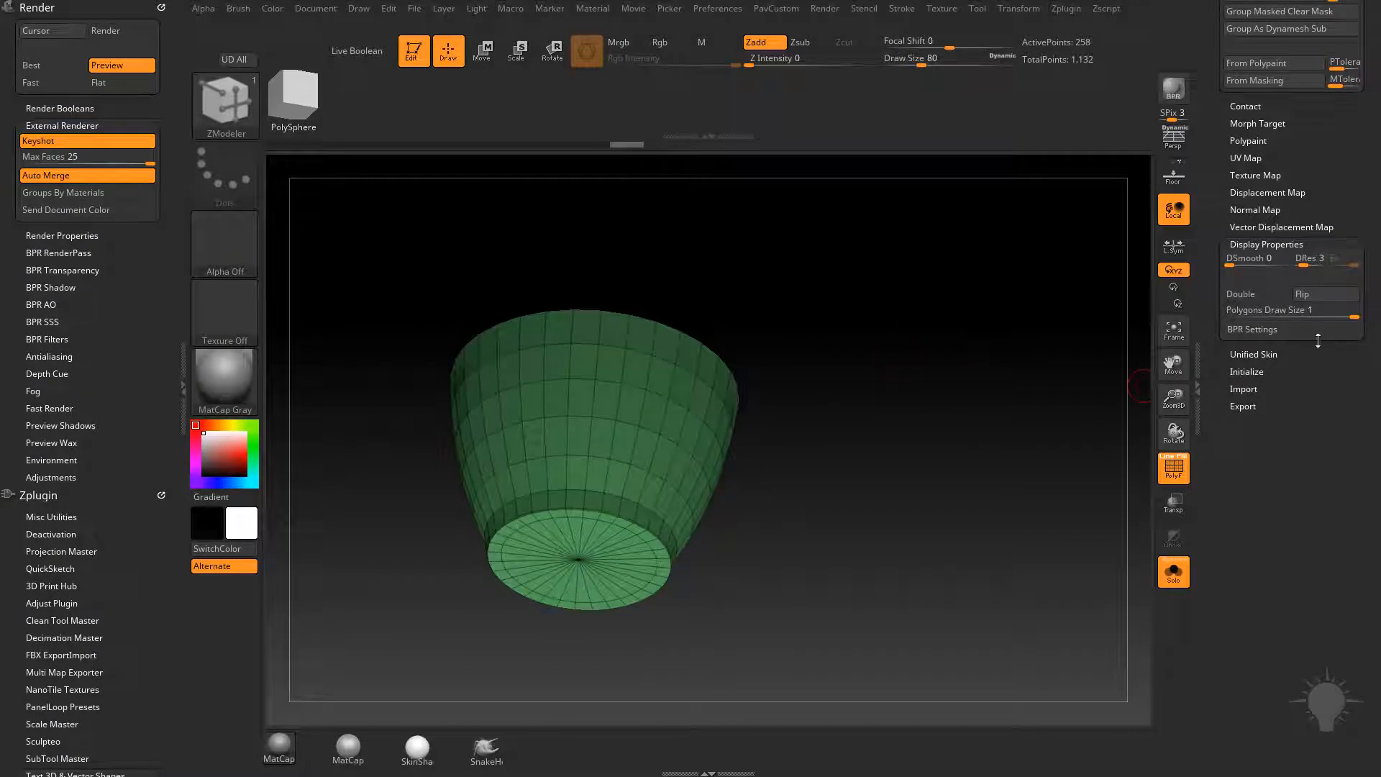
pyautogui.click(1317, 294)
pyautogui.moveTo(904, 431); pyautogui.dragTo(1034, 532)
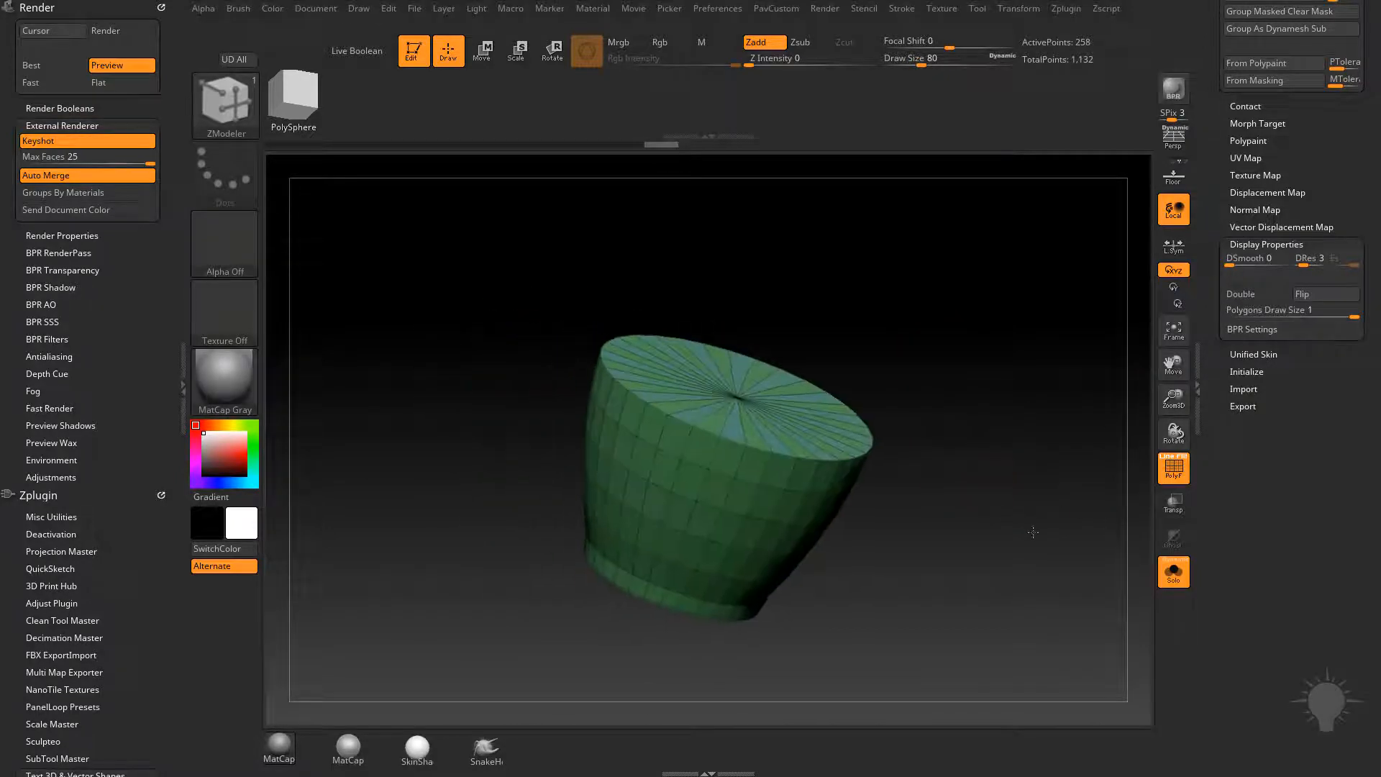
# Step: Check the liquid inside the mug without the polyframe, then isolate it in Solo mode with the polyframe shown
pyautogui.click(1180, 576)
pyautogui.moveTo(1045, 478)
pyautogui.mouseDown()
pyautogui.moveTo(1000, 594)
pyautogui.moveTo(1035, 487)
pyautogui.mouseUp()
pyautogui.click(1174, 469)
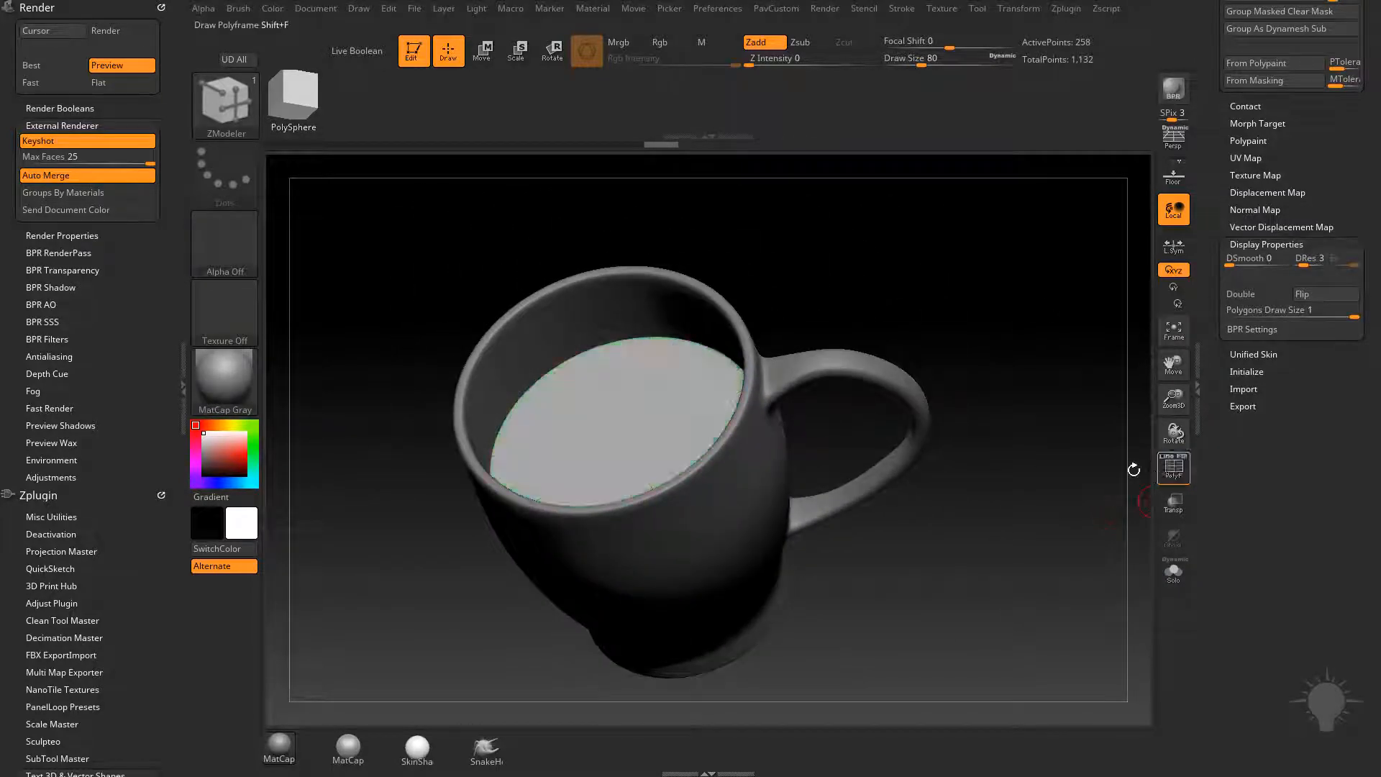
pyautogui.moveTo(1123, 481); pyautogui.dragTo(1091, 505)
pyautogui.click(1174, 471)
pyautogui.click(1173, 571)
pyautogui.moveTo(1072, 553); pyautogui.dragTo(580, 358)
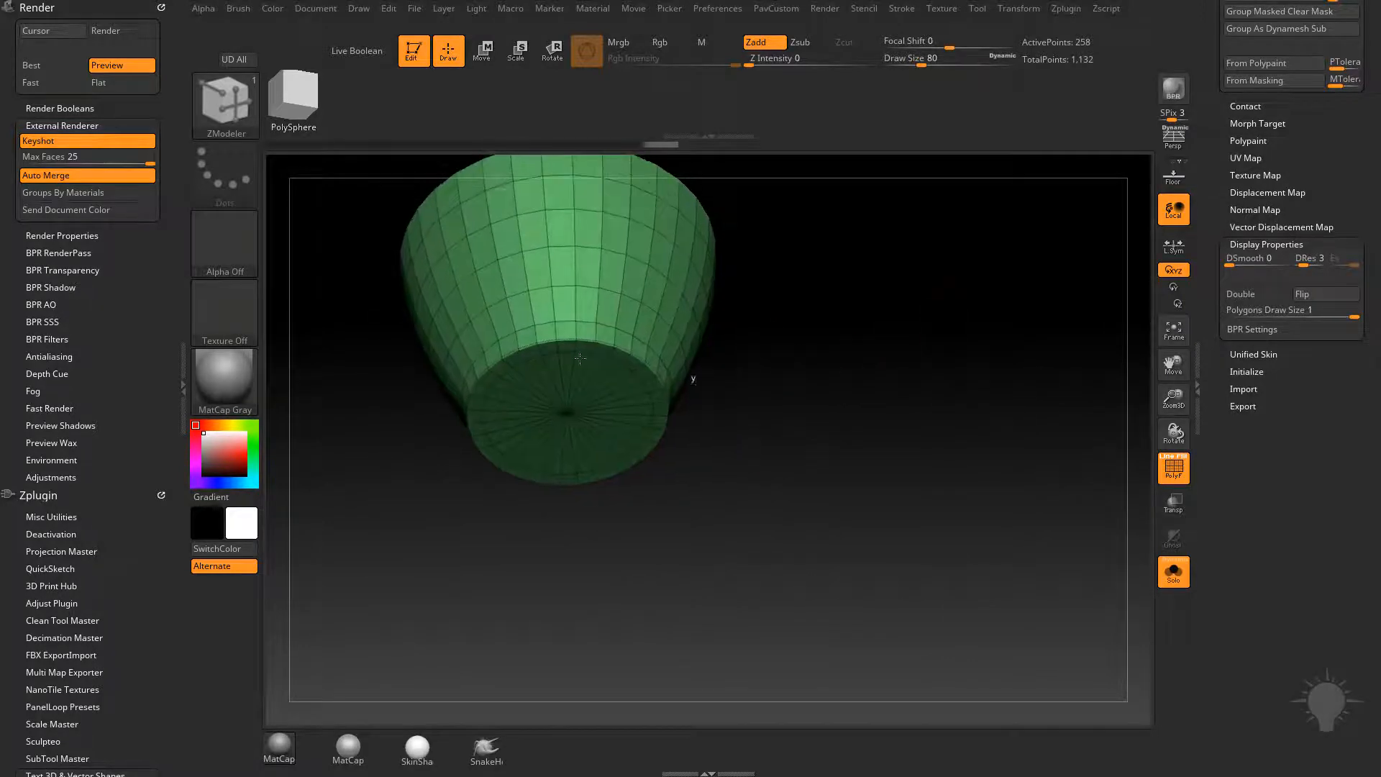
# Step: Isolate the liquid's top cap polygroup to check it, then show the whole mesh again
pyautogui.moveTo(765, 302); pyautogui.dragTo(876, 407)
pyautogui.keyDown('ctrl'); pyautogui.keyDown('shift'); pyautogui.click(825, 383); pyautogui.keyUp('shift'); pyautogui.keyUp('ctrl')
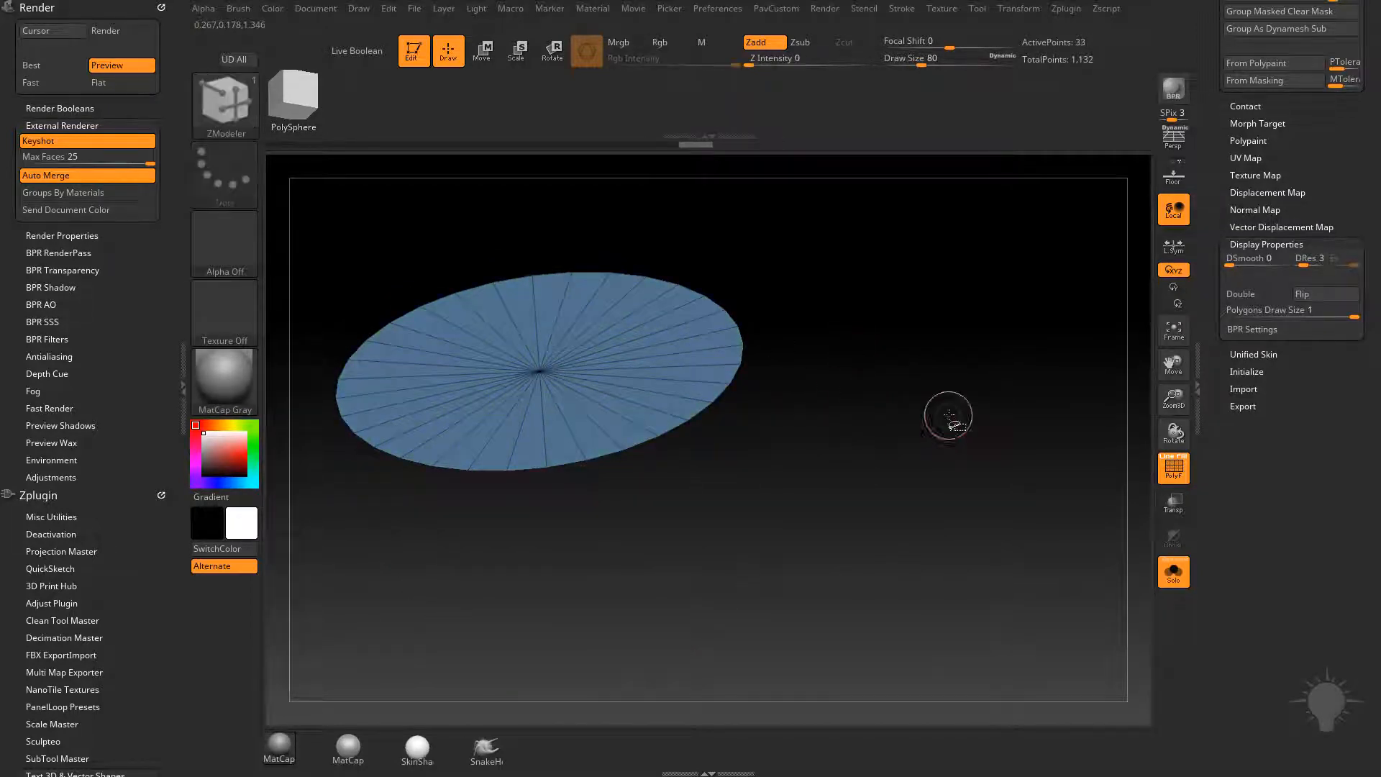
pyautogui.keyDown('ctrl'); pyautogui.keyDown('shift'); pyautogui.click(971, 432); pyautogui.keyUp('shift'); pyautogui.keyUp('ctrl')
# Step: Crease the liquid's top rim using the ZModeler edge action Crease with the EdgeLoop Complete target
pyautogui.press('space')
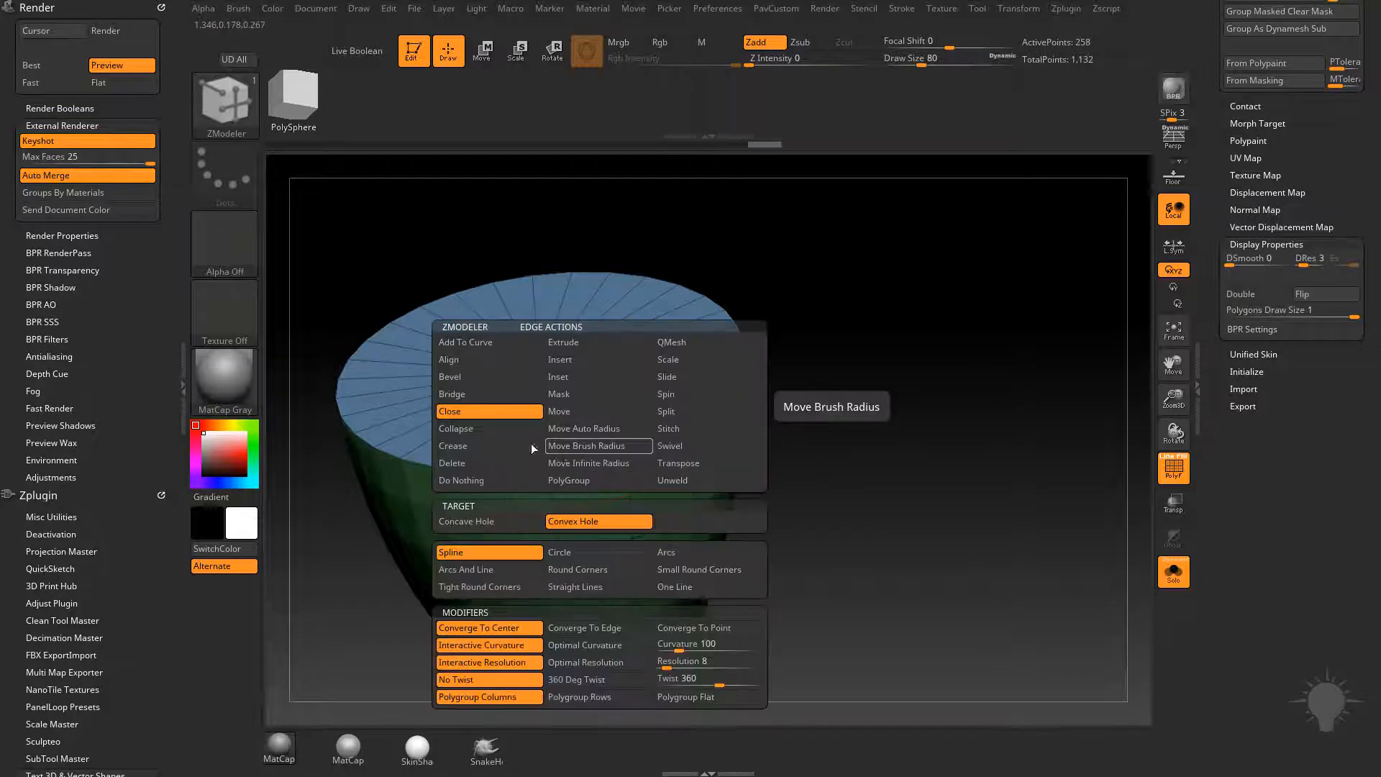
pyautogui.click(472, 447)
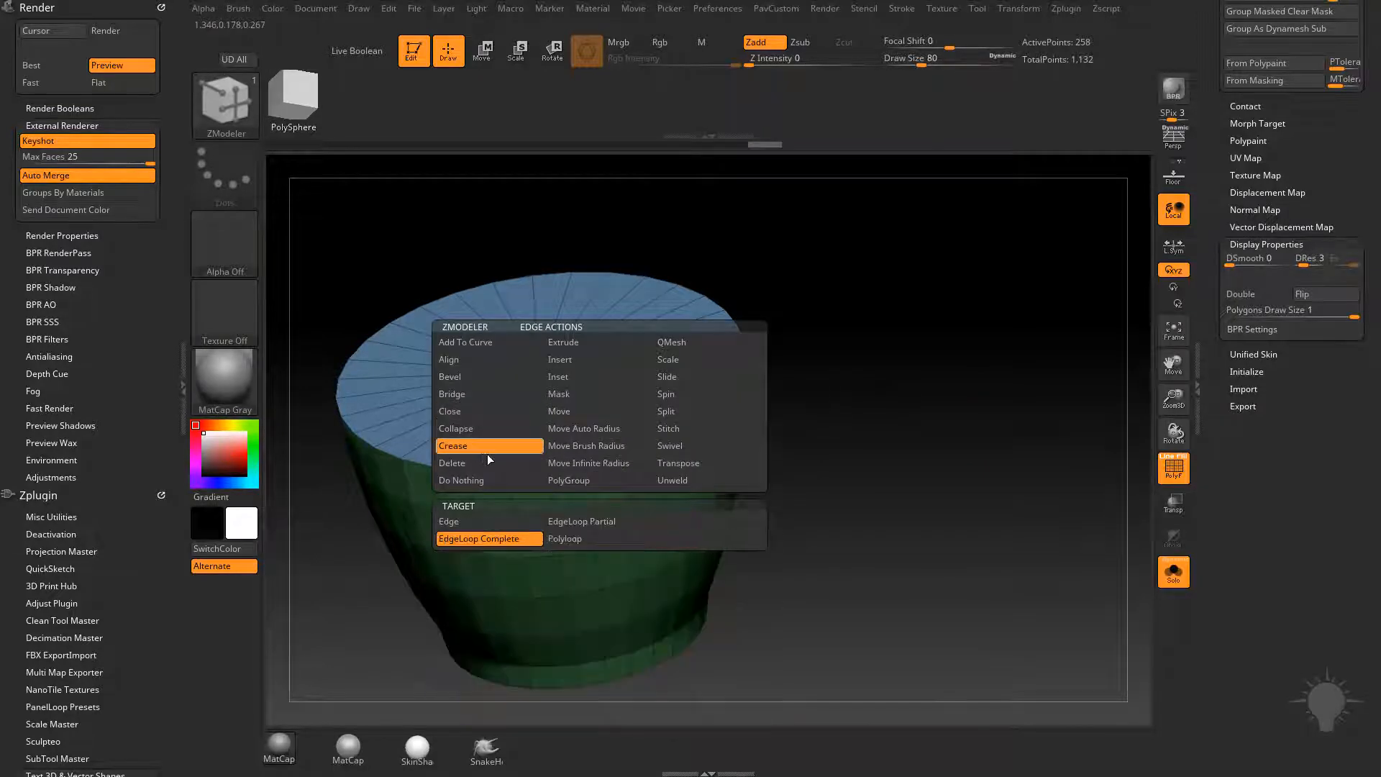
pyautogui.click(496, 539)
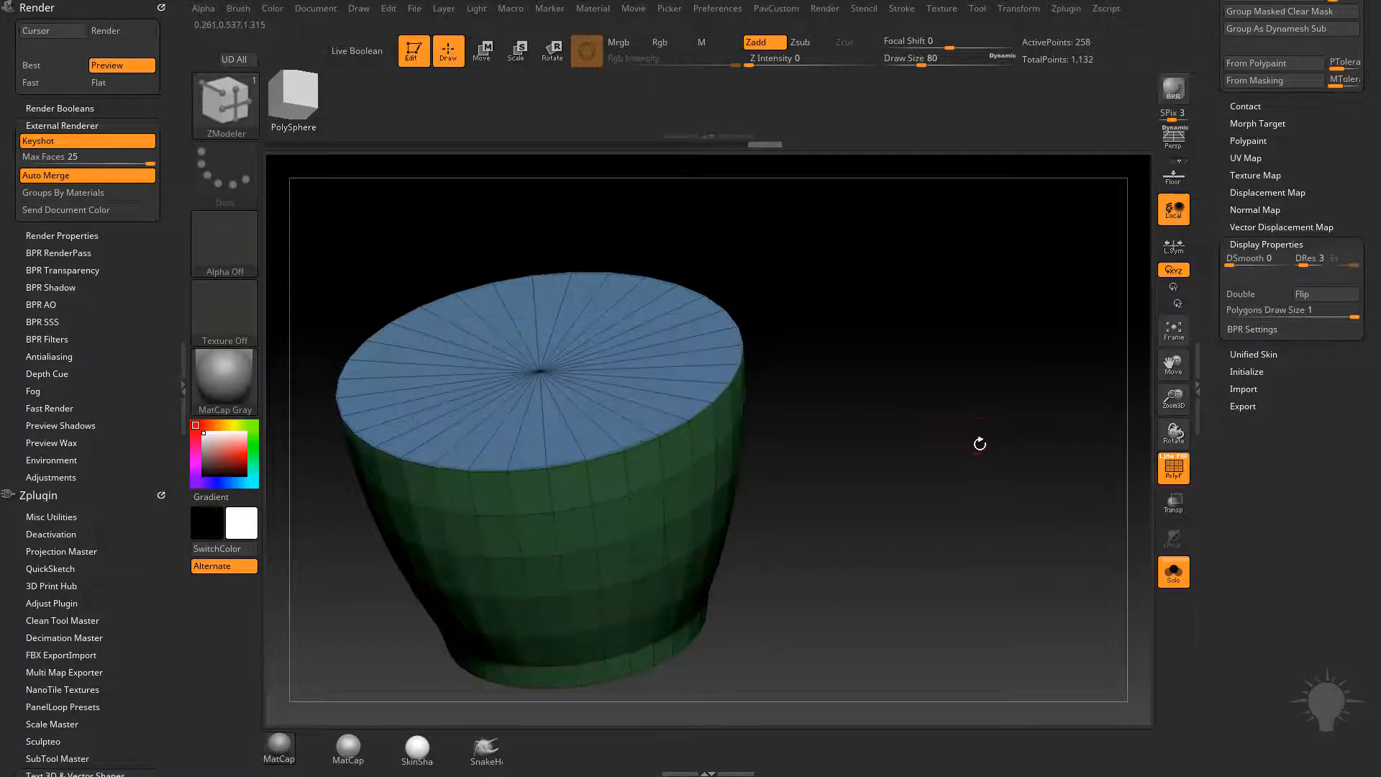
# Step: Turn on Dynamic Subdiv for the liquid mesh
pyautogui.moveTo(981, 444); pyautogui.dragTo(968, 444)
pyautogui.moveTo(1222, 205); pyautogui.dragTo(1216, 452)
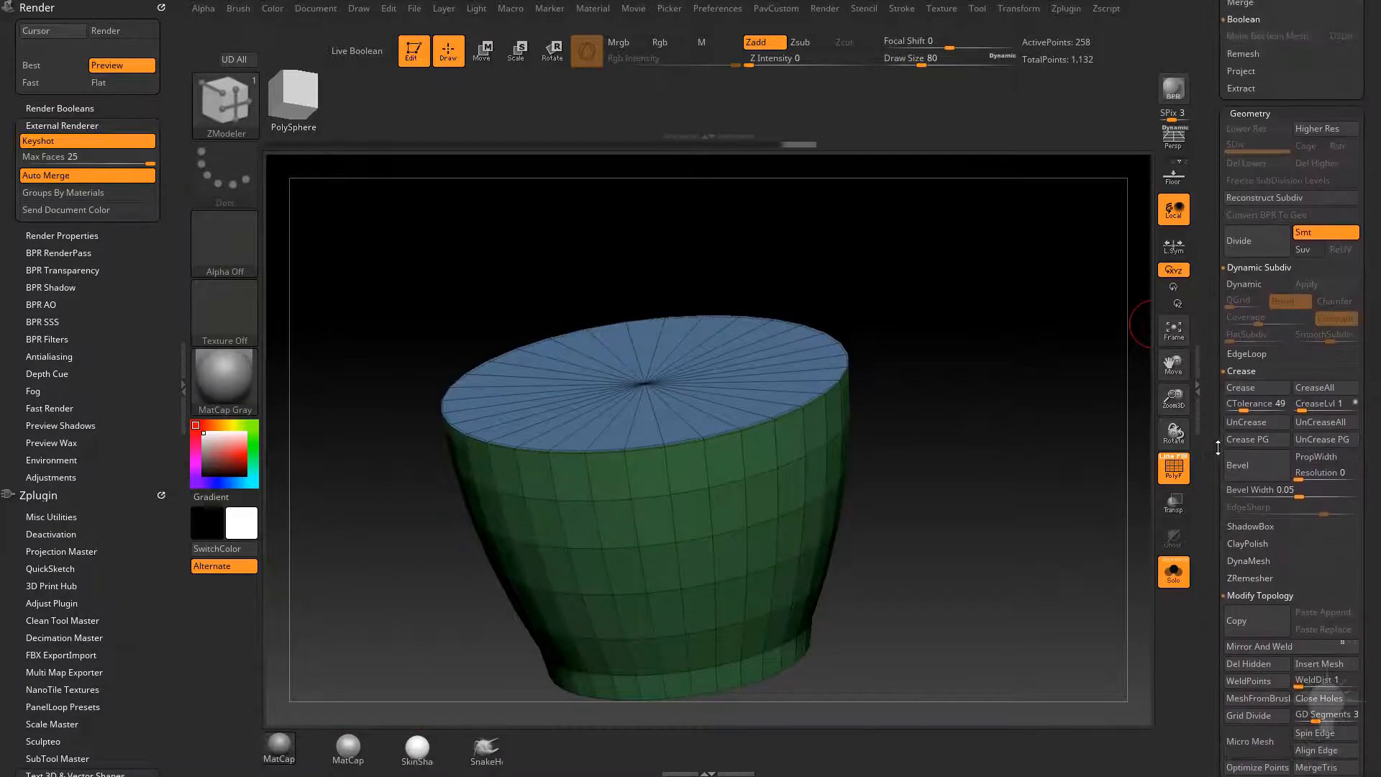
pyautogui.keyDown('alt'); pyautogui.moveTo(1012, 466); pyautogui.dragTo(1006, 396); pyautogui.keyUp('alt')
pyautogui.click(1246, 287)
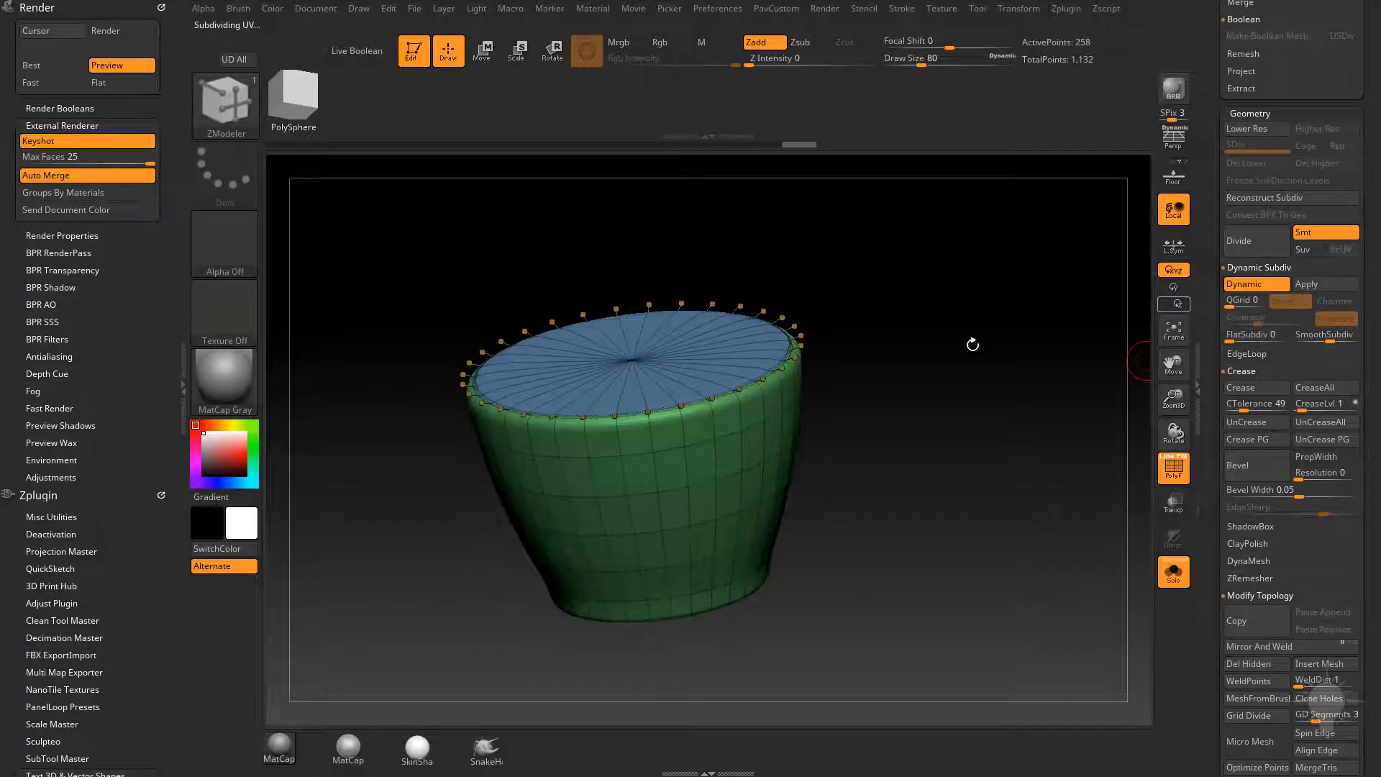
# Step: Show the mug around the smoothed liquid and examine how its rim meets the wall, with and without the polyframe
pyautogui.moveTo(973, 344); pyautogui.dragTo(1039, 470)
pyautogui.click(1173, 569)
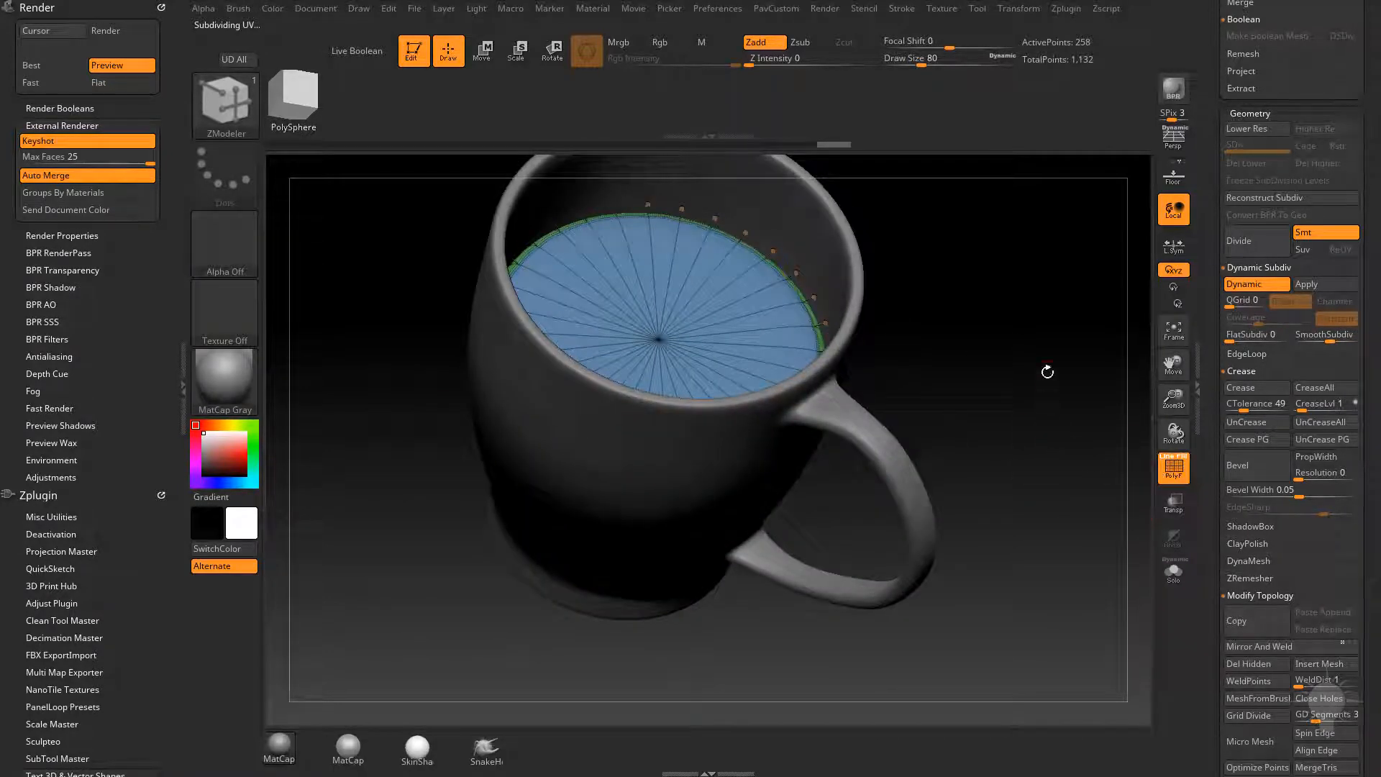
pyautogui.moveTo(1048, 370); pyautogui.dragTo(1069, 449)
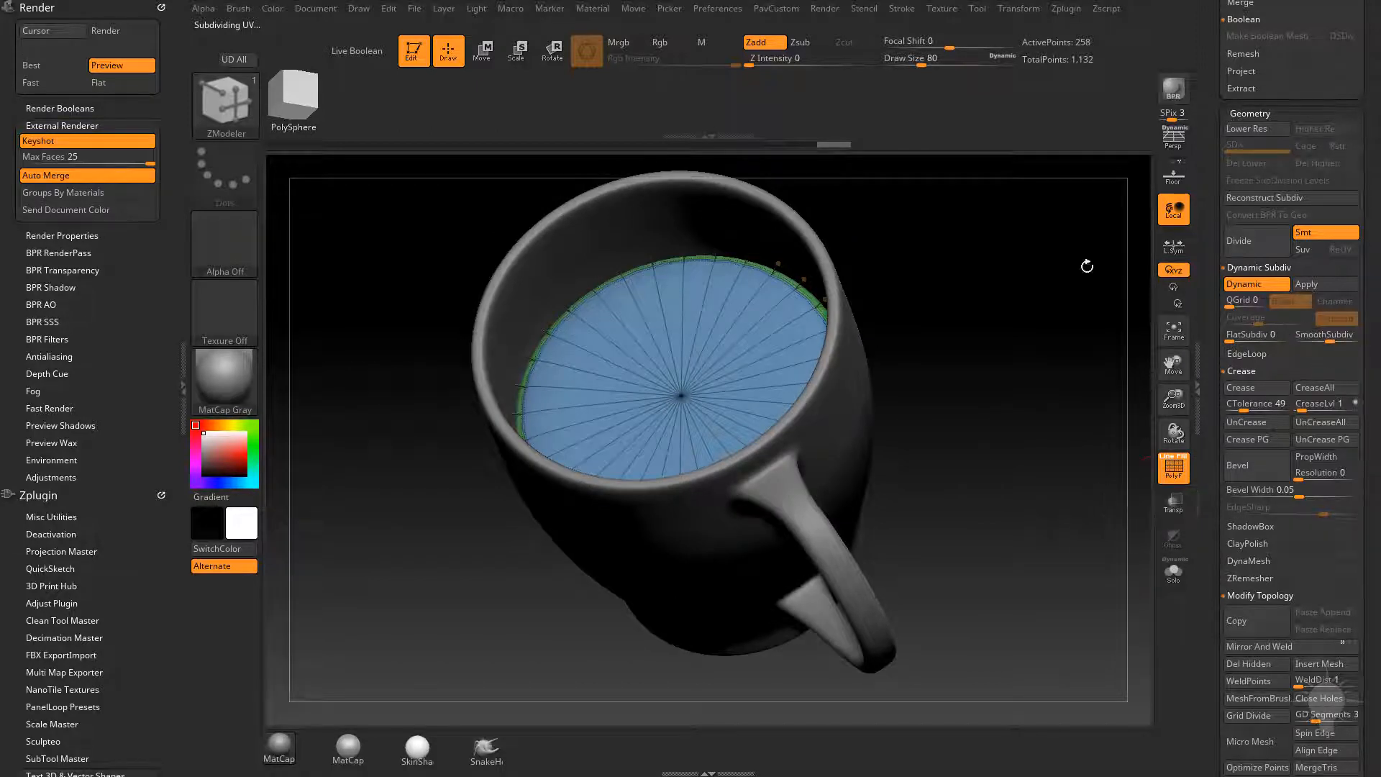
pyautogui.moveTo(1085, 266); pyautogui.dragTo(1061, 346)
pyautogui.click(1158, 466)
pyautogui.moveTo(1087, 472); pyautogui.dragTo(1070, 379)
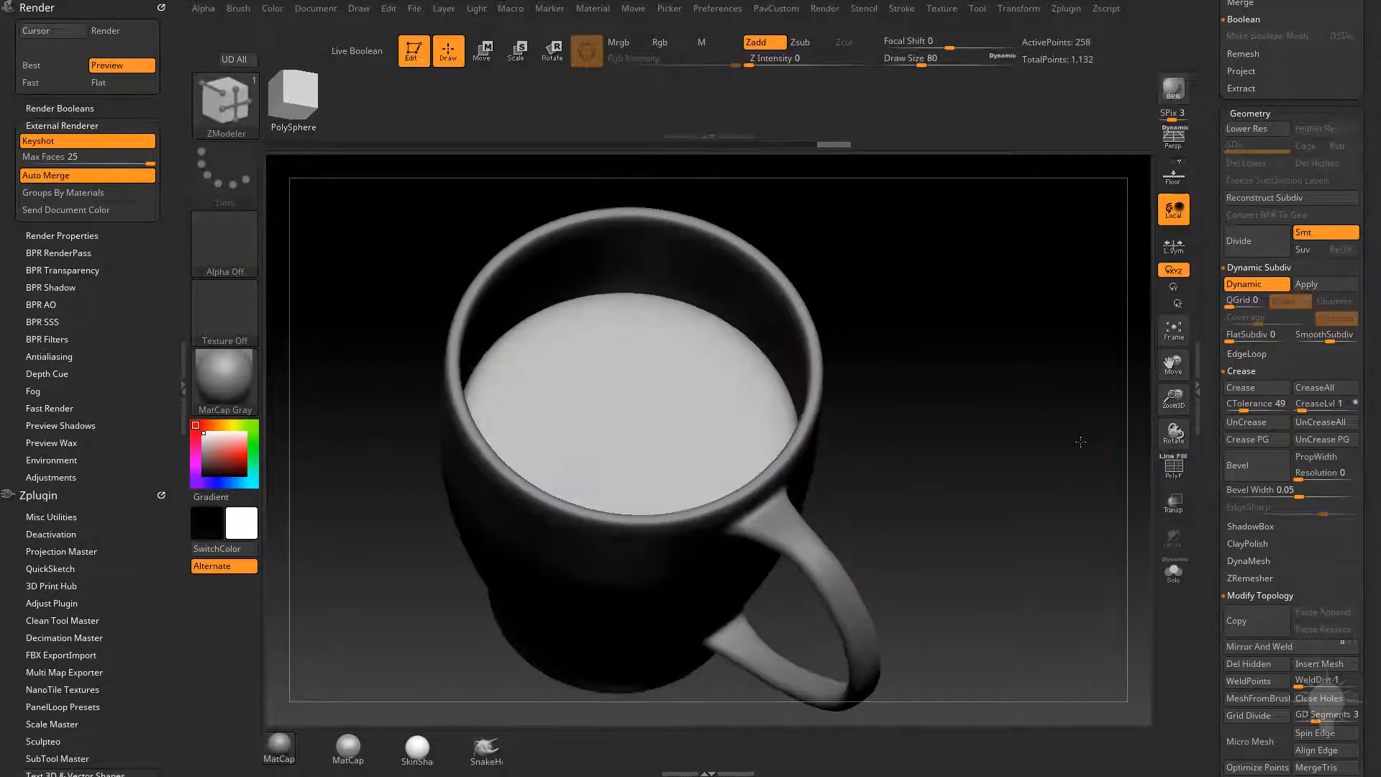
pyautogui.click(1159, 467)
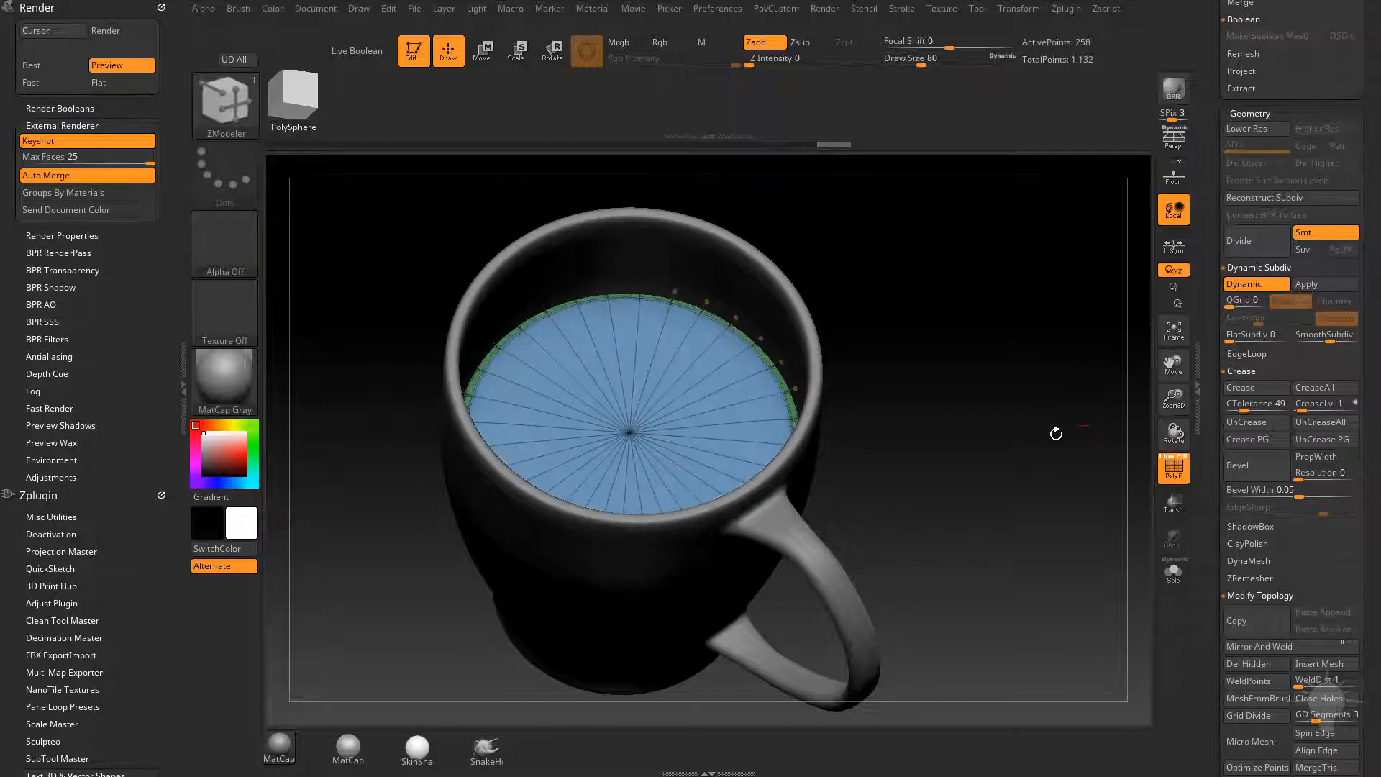
# Step: Insert a single edge loop into the liquid's top cap, close to the rim
pyautogui.press('space')
pyautogui.click(691, 359)
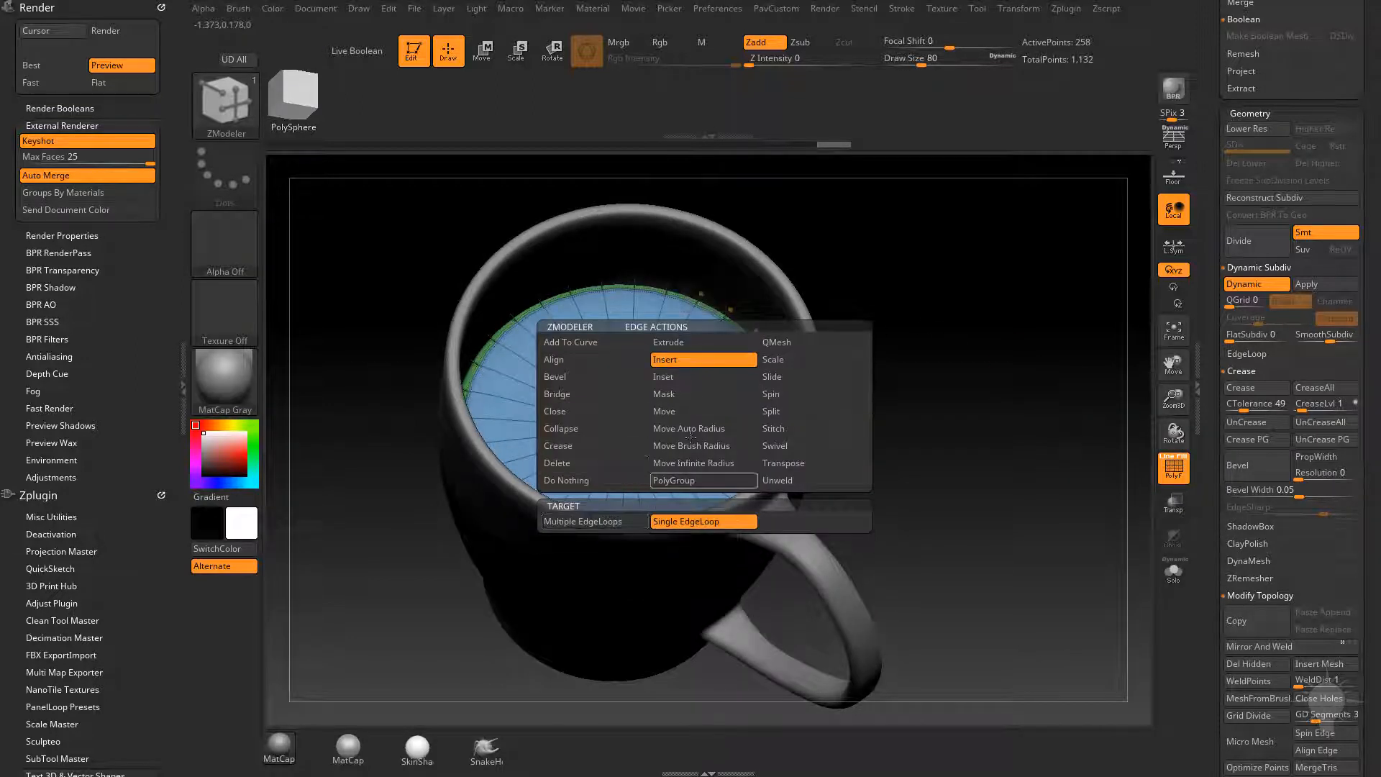
pyautogui.click(743, 341)
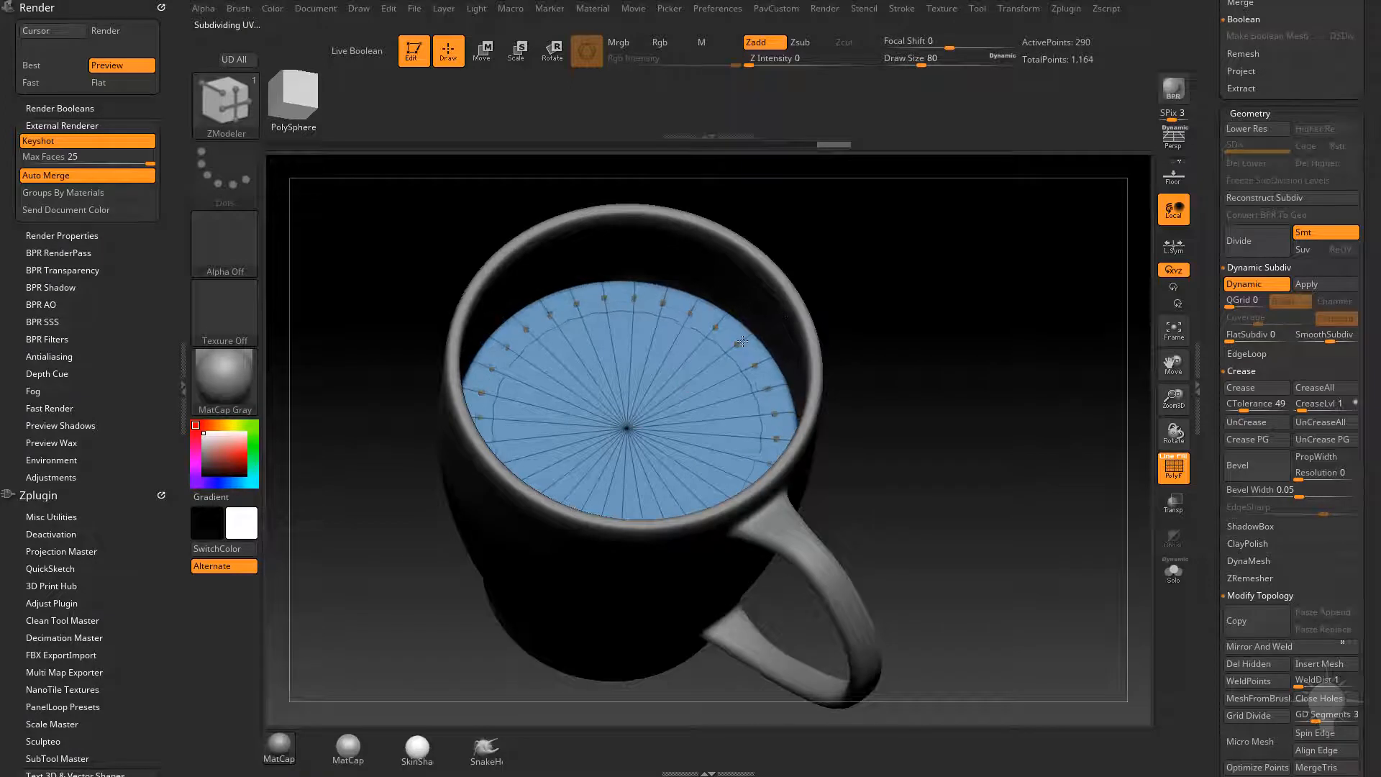
# Step: Examine the liquid alone in Solo mode, comparing its shape with dynamic subdivision off and on
pyautogui.click(1173, 571)
pyautogui.moveTo(1101, 446); pyautogui.dragTo(1003, 482)
pyautogui.hotkey('shift', 'd')
pyautogui.press('d')
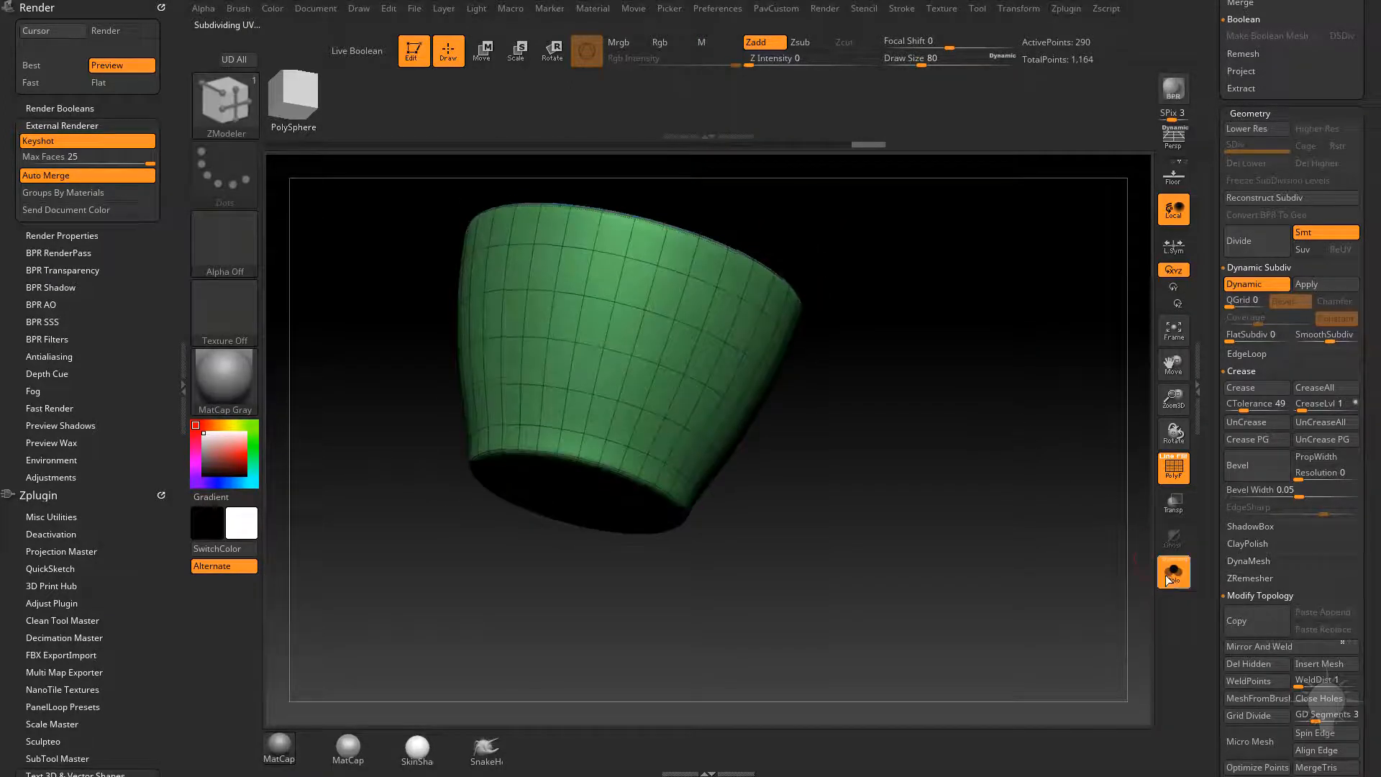
pyautogui.click(1174, 571)
pyautogui.moveTo(1083, 497); pyautogui.dragTo(960, 483)
# Step: Inspect the liquid's surface inside the mug with the polyframe hidden, then restore the polyframe and Solo mode
pyautogui.click(1174, 573)
pyautogui.click(1173, 470)
pyautogui.click(1173, 573)
pyautogui.moveTo(684, 469); pyautogui.dragTo(856, 386)
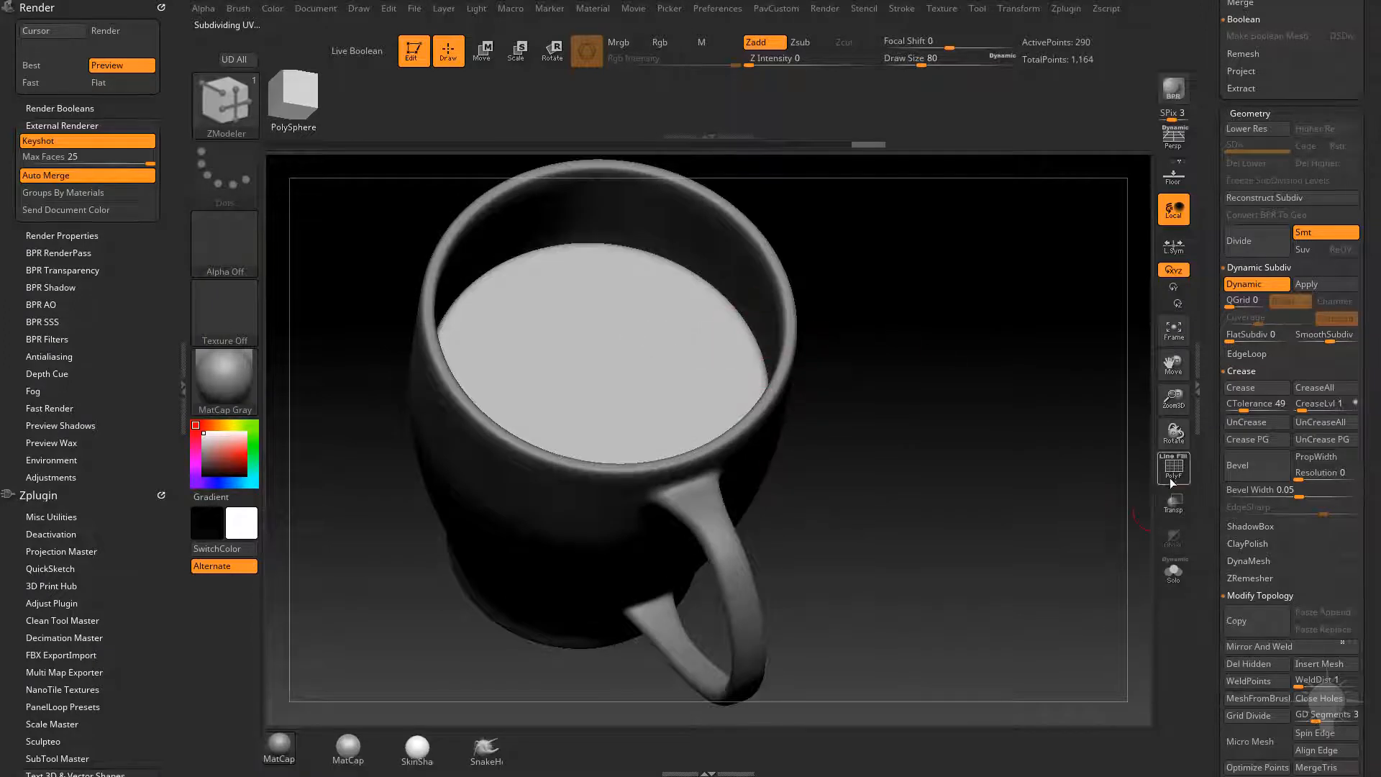
pyautogui.click(1173, 468)
pyautogui.moveTo(1140, 481); pyautogui.dragTo(1072, 507)
pyautogui.click(1174, 572)
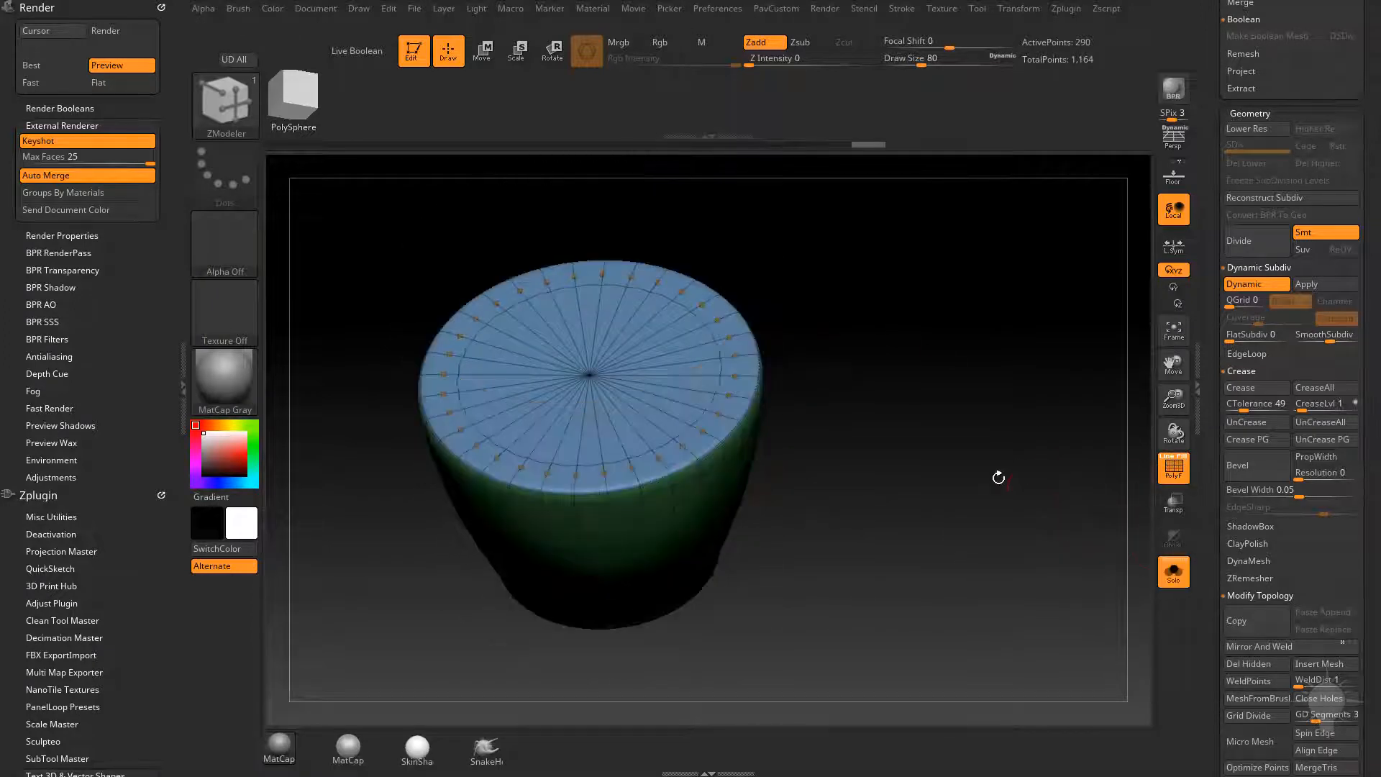
# Step: Turn off the dynamic subdivision preview and assign the liquid's polygroups with Groups By Normals
pyautogui.moveTo(996, 478); pyautogui.dragTo(1108, 484)
pyautogui.hotkey('shift', 'd')
pyautogui.moveTo(1219, 464); pyautogui.dragTo(1234, 296)
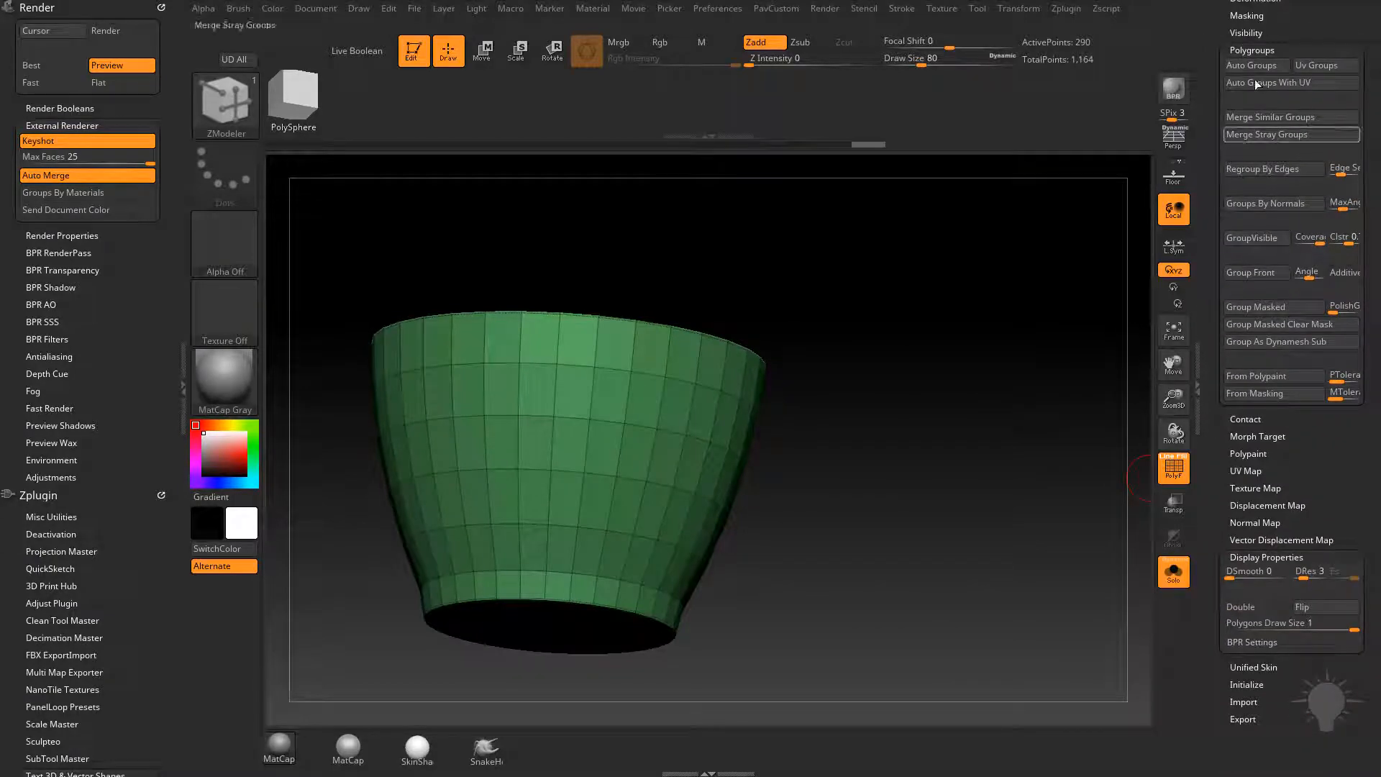
pyautogui.click(1266, 203)
pyautogui.moveTo(975, 361); pyautogui.dragTo(676, 393)
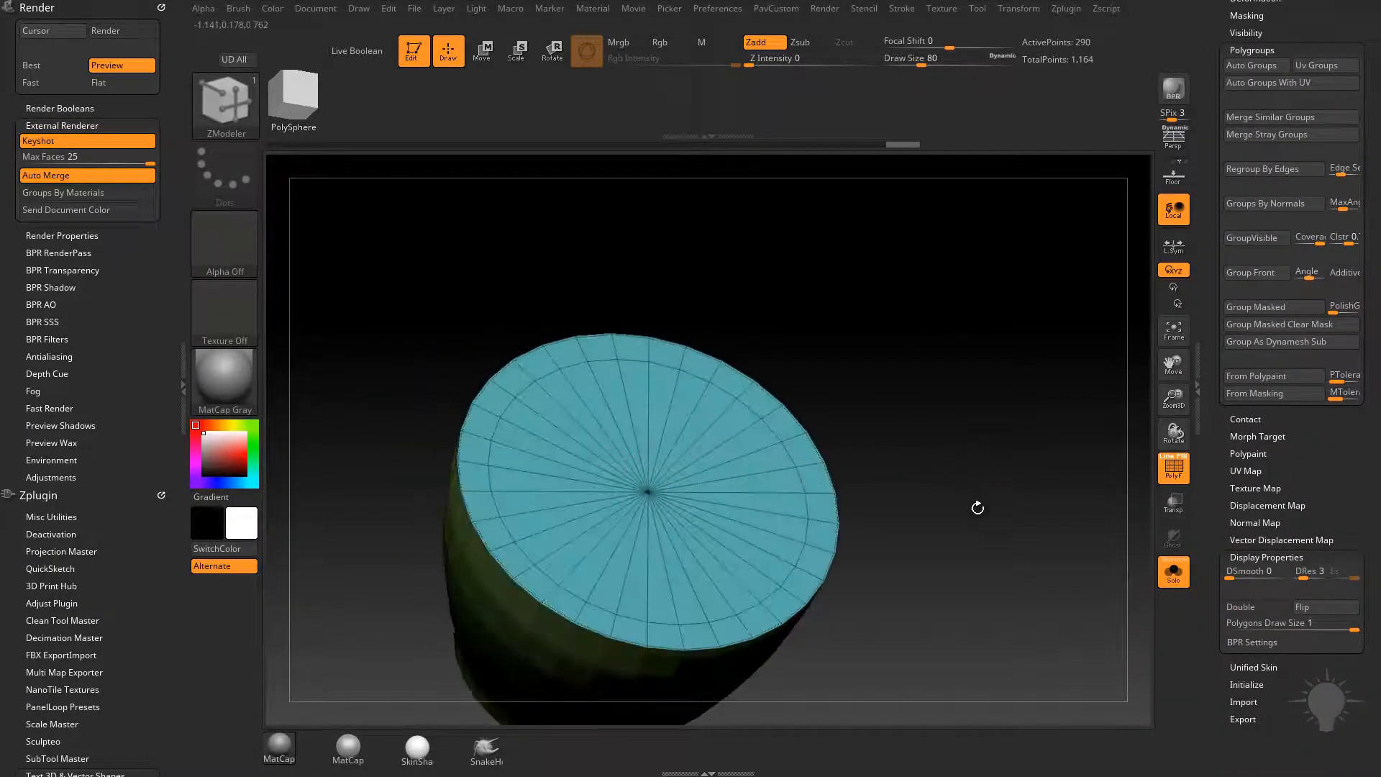
# Step: Set the ZModeler polygon action to QMesh with the Polygroup All target, then leave Solo mode
pyautogui.moveTo(977, 508); pyautogui.dragTo(771, 382)
pyautogui.press('space')
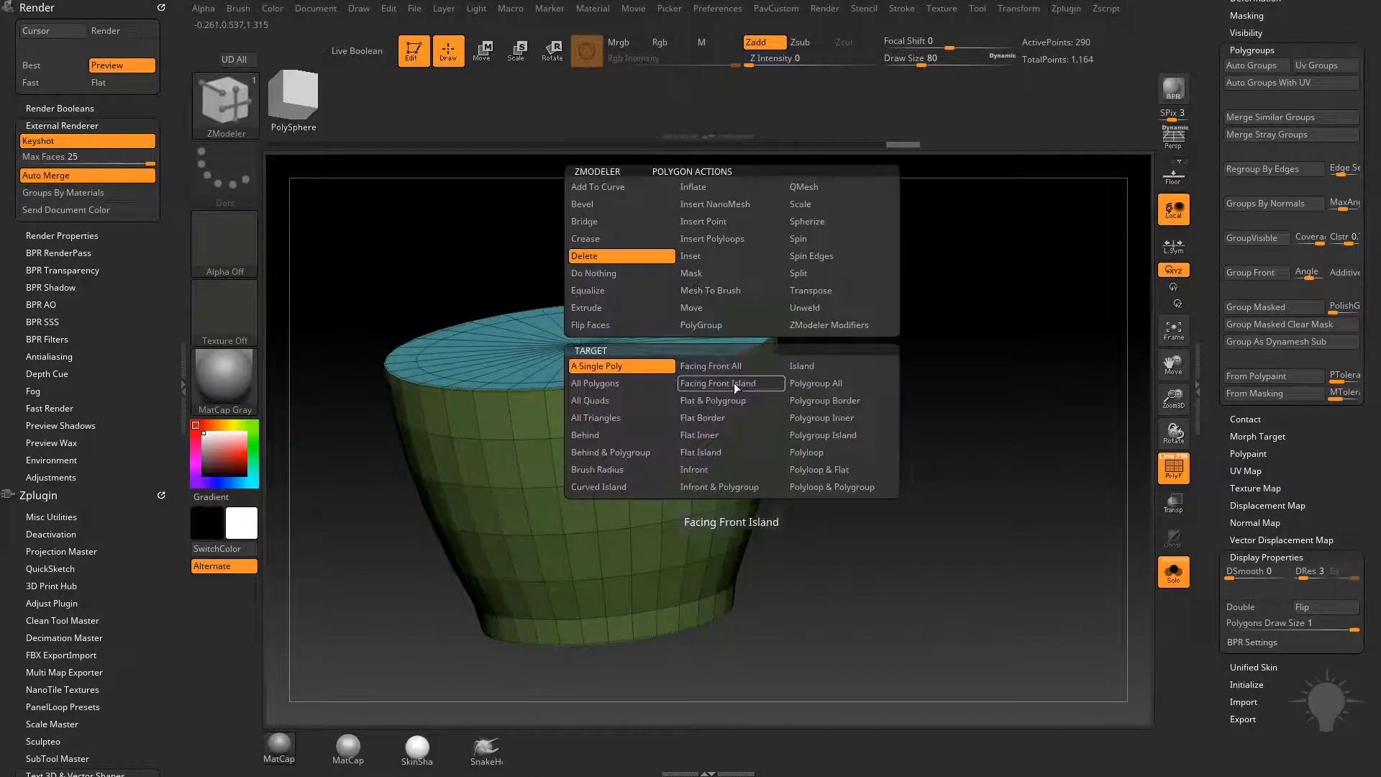
pyautogui.press('space')
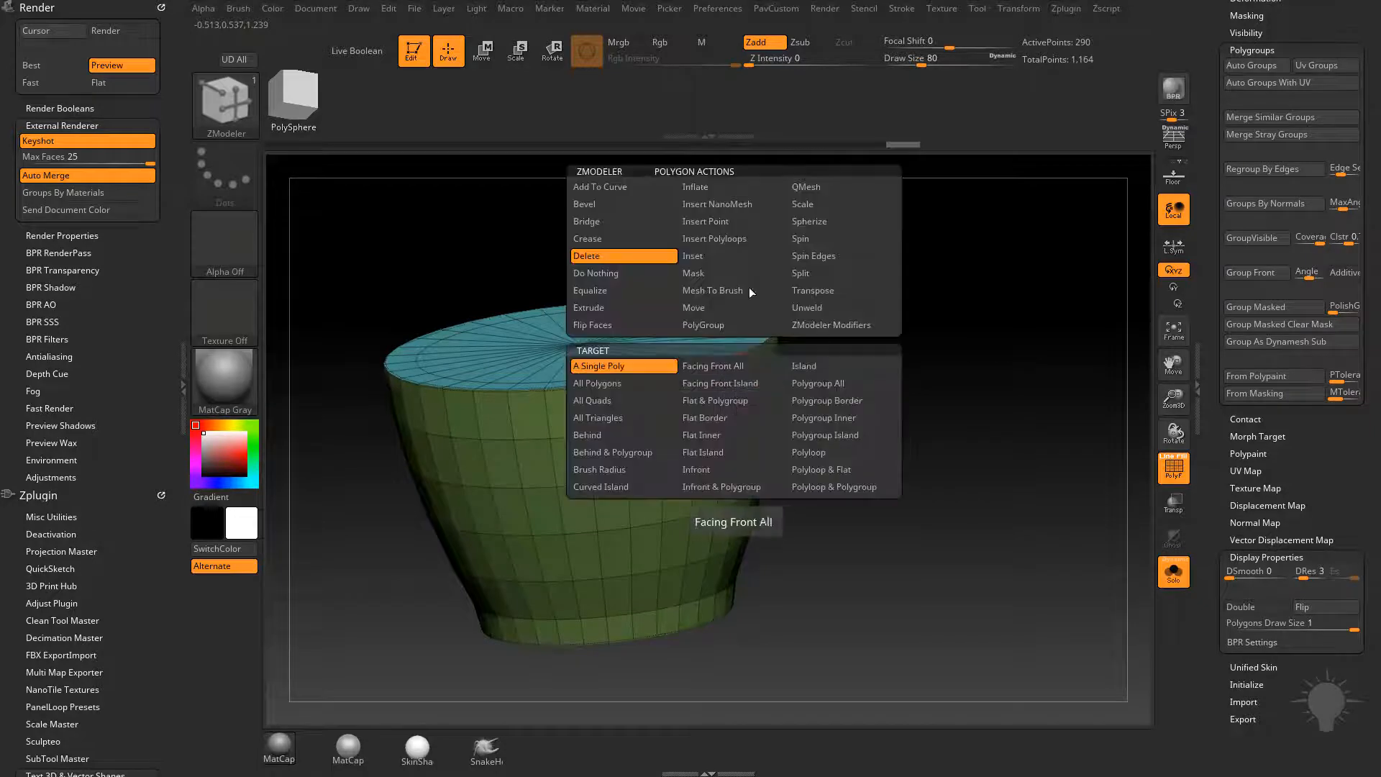
pyautogui.click(819, 191)
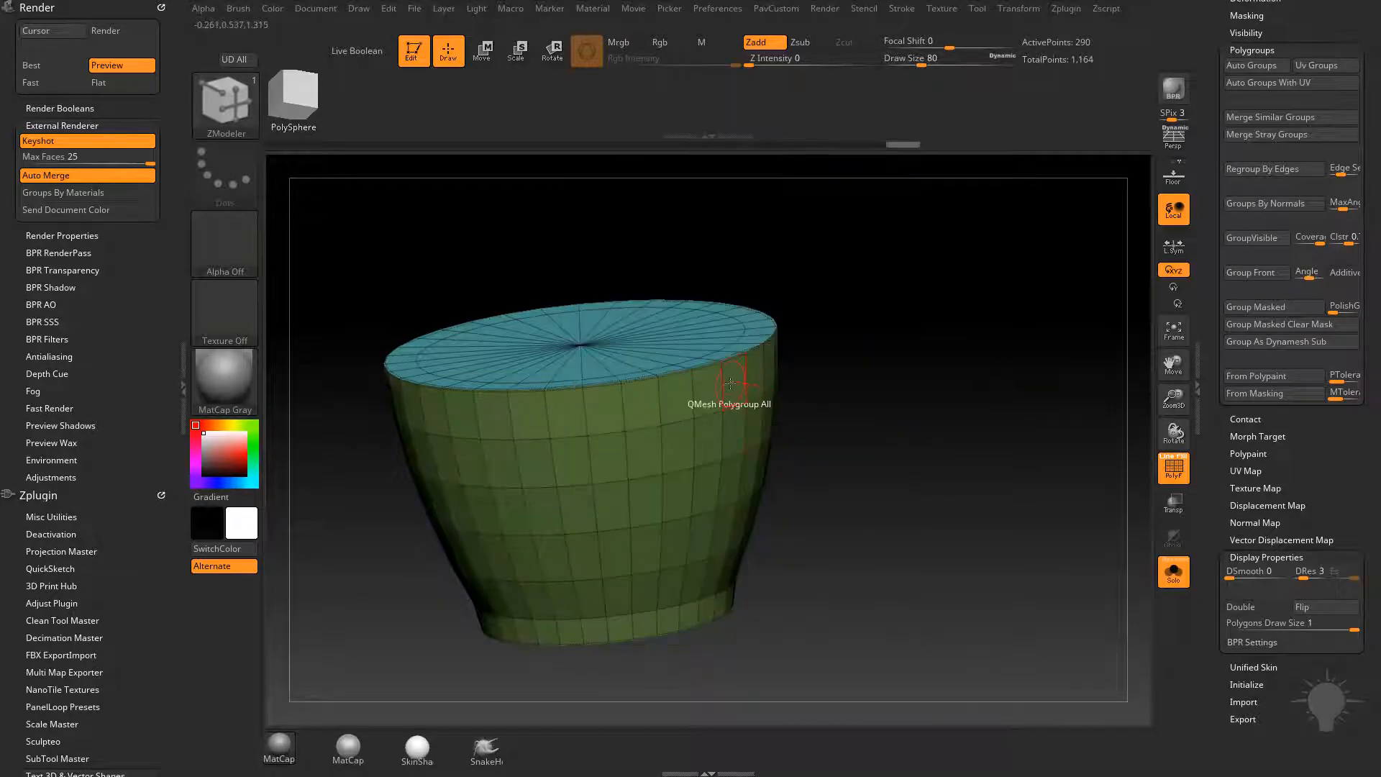
pyautogui.click(732, 384)
pyautogui.hotkey('ctrl', 'z')
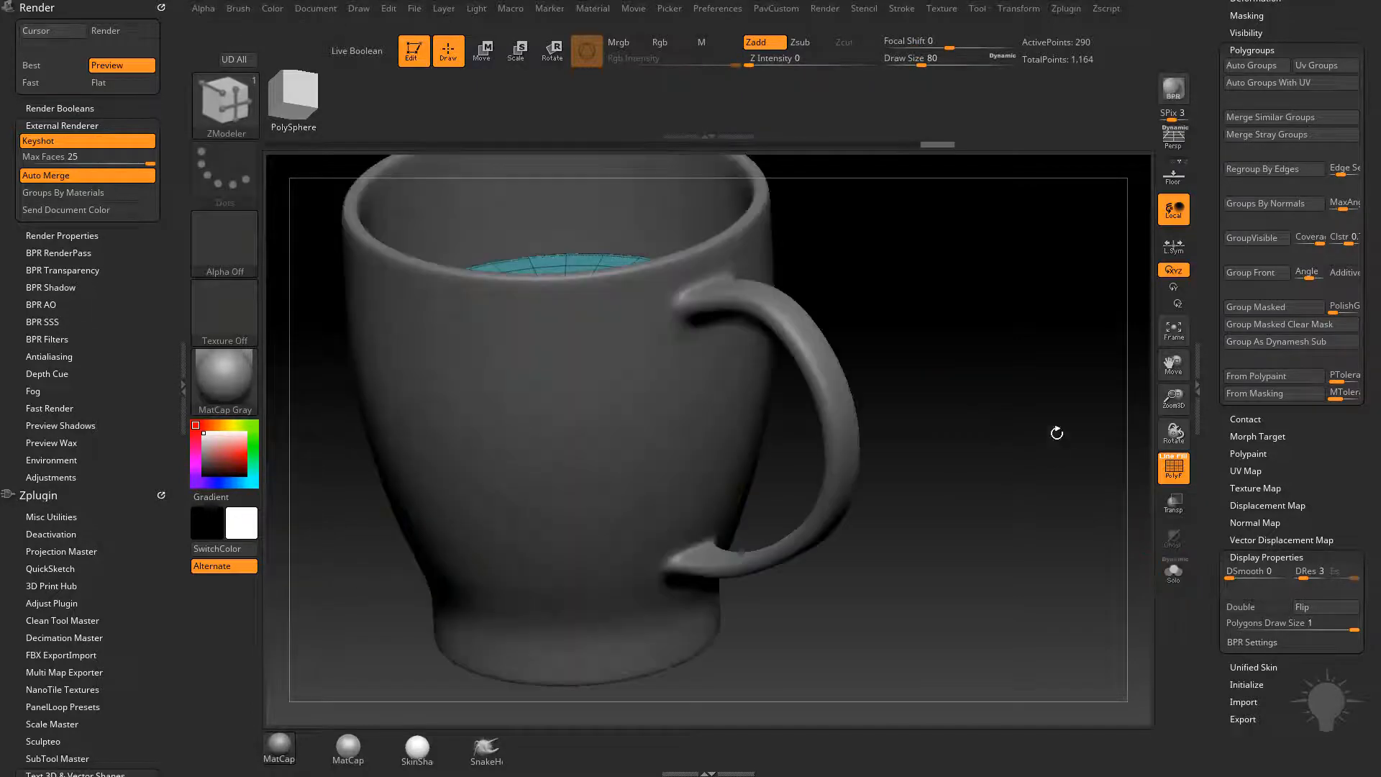
# Step: Turn on the dynamic subdivision preview for the liquid and check it inside the mug with the polyframe hidden
pyautogui.moveTo(989, 351); pyautogui.dragTo(992, 426)
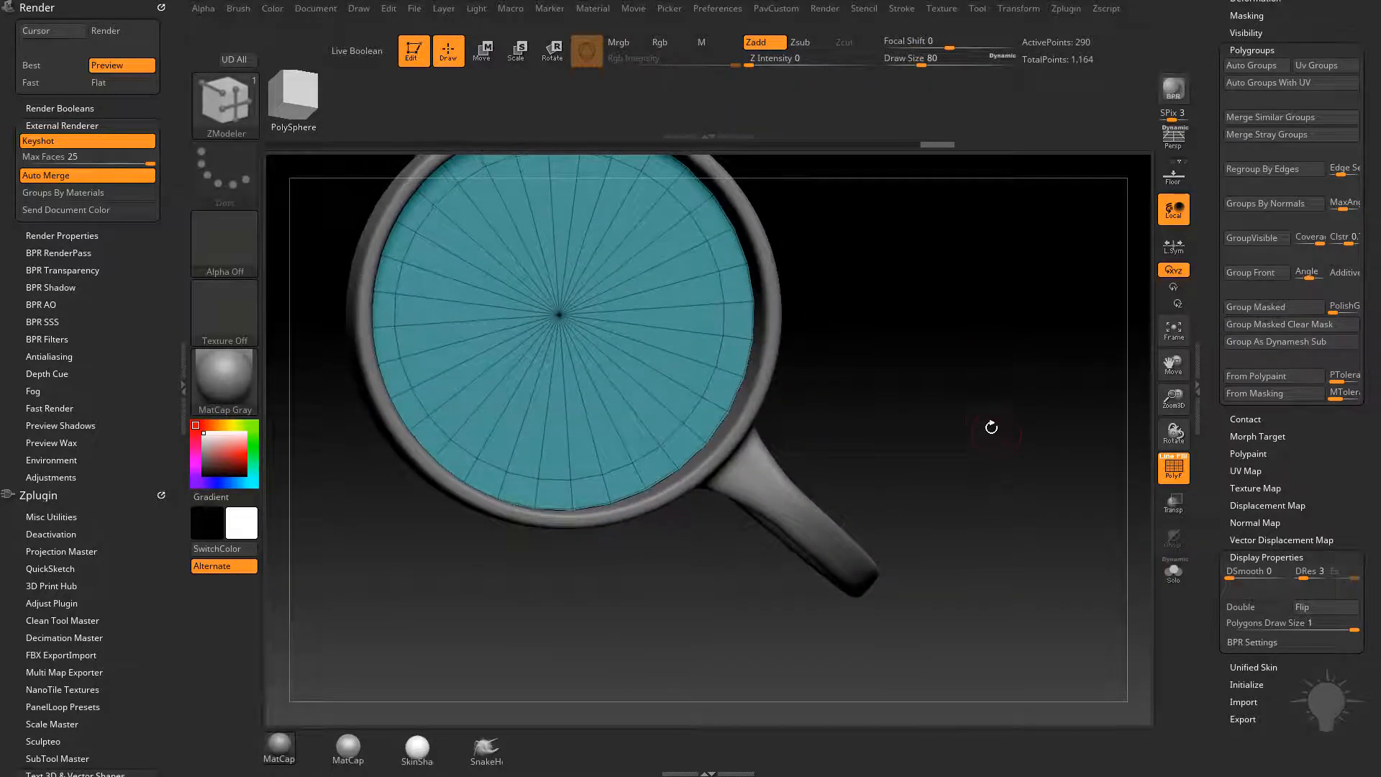
pyautogui.moveTo(997, 338); pyautogui.dragTo(1112, 489)
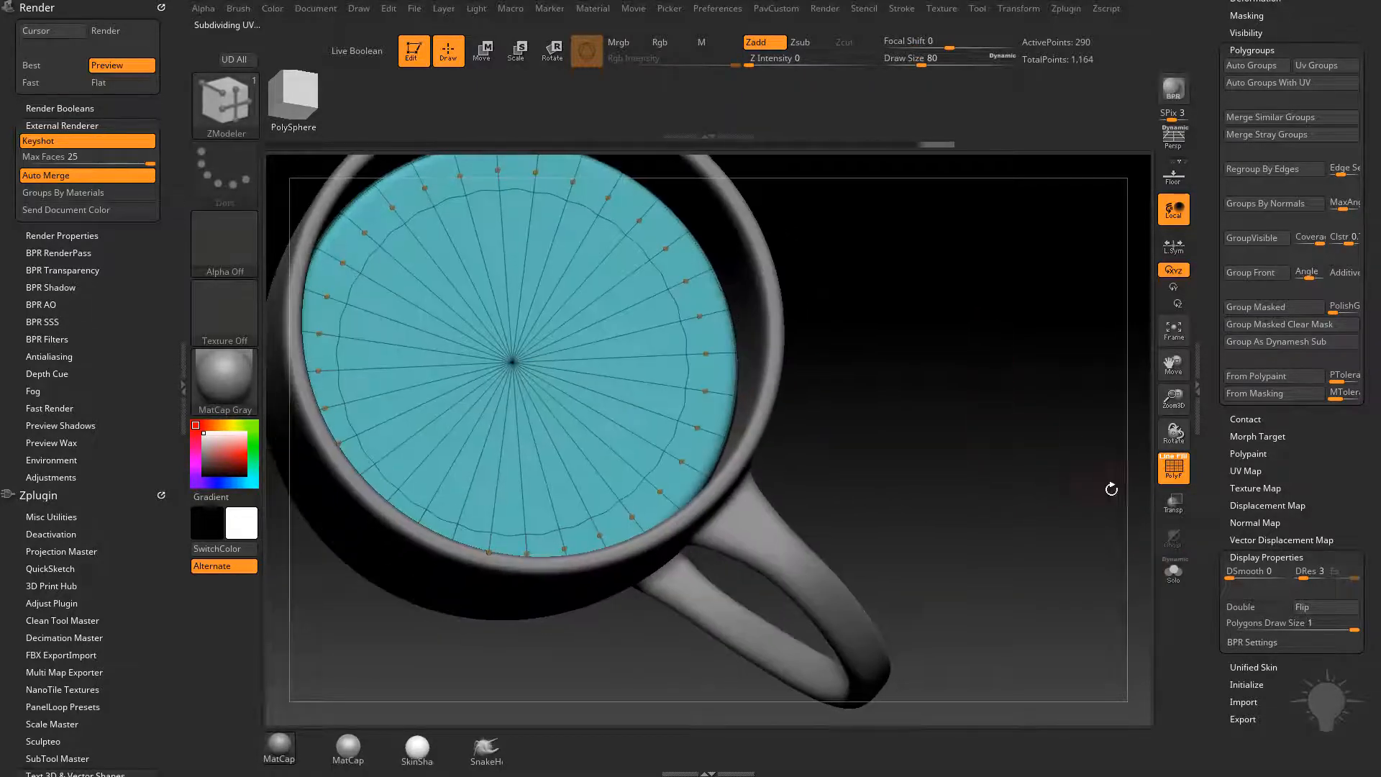
pyautogui.click(1172, 477)
pyautogui.moveTo(1028, 410); pyautogui.dragTo(1104, 485)
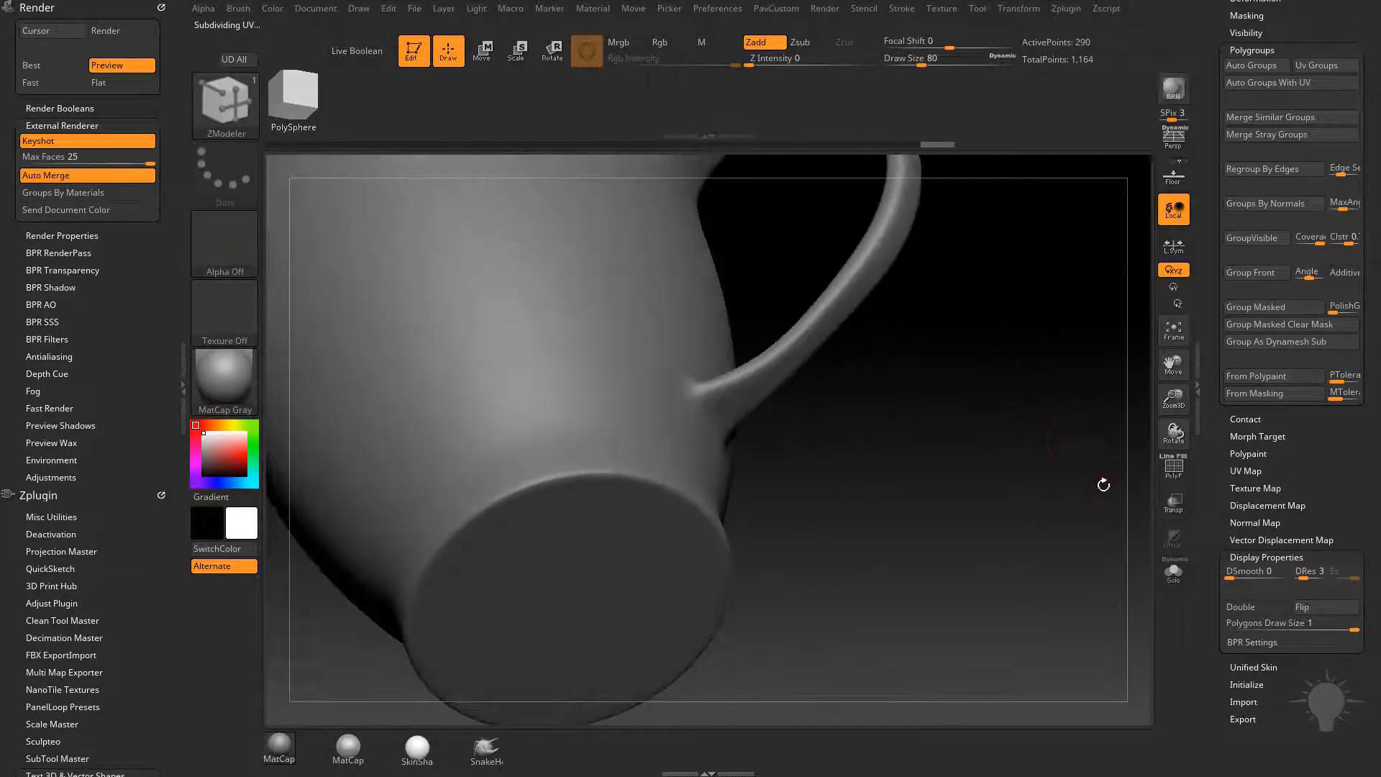
# Step: Inspect the liquid's underside in Solo mode with the polyframe shown, then go back to viewing it inside the mug
pyautogui.click(1170, 584)
pyautogui.moveTo(1123, 547); pyautogui.dragTo(1155, 464)
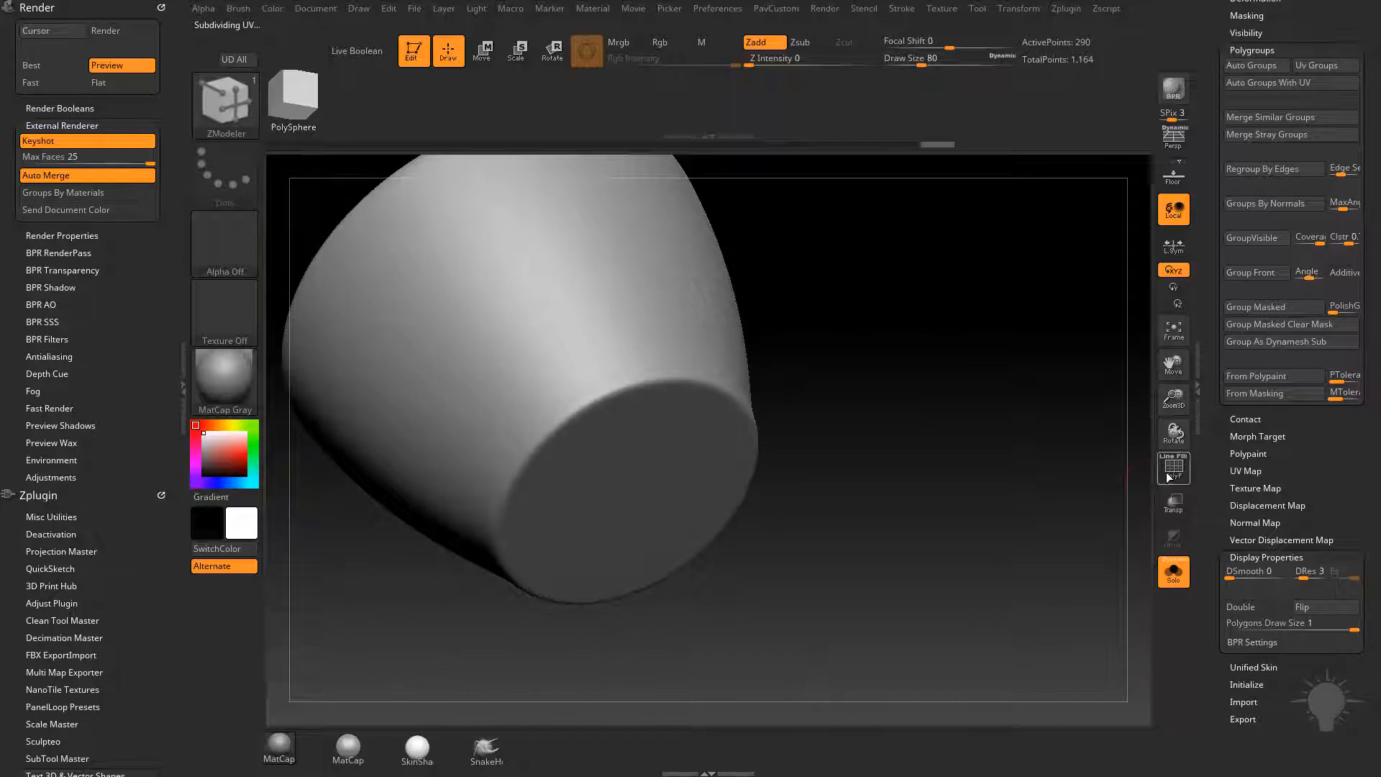
pyautogui.click(1169, 477)
pyautogui.moveTo(936, 417); pyautogui.dragTo(803, 348)
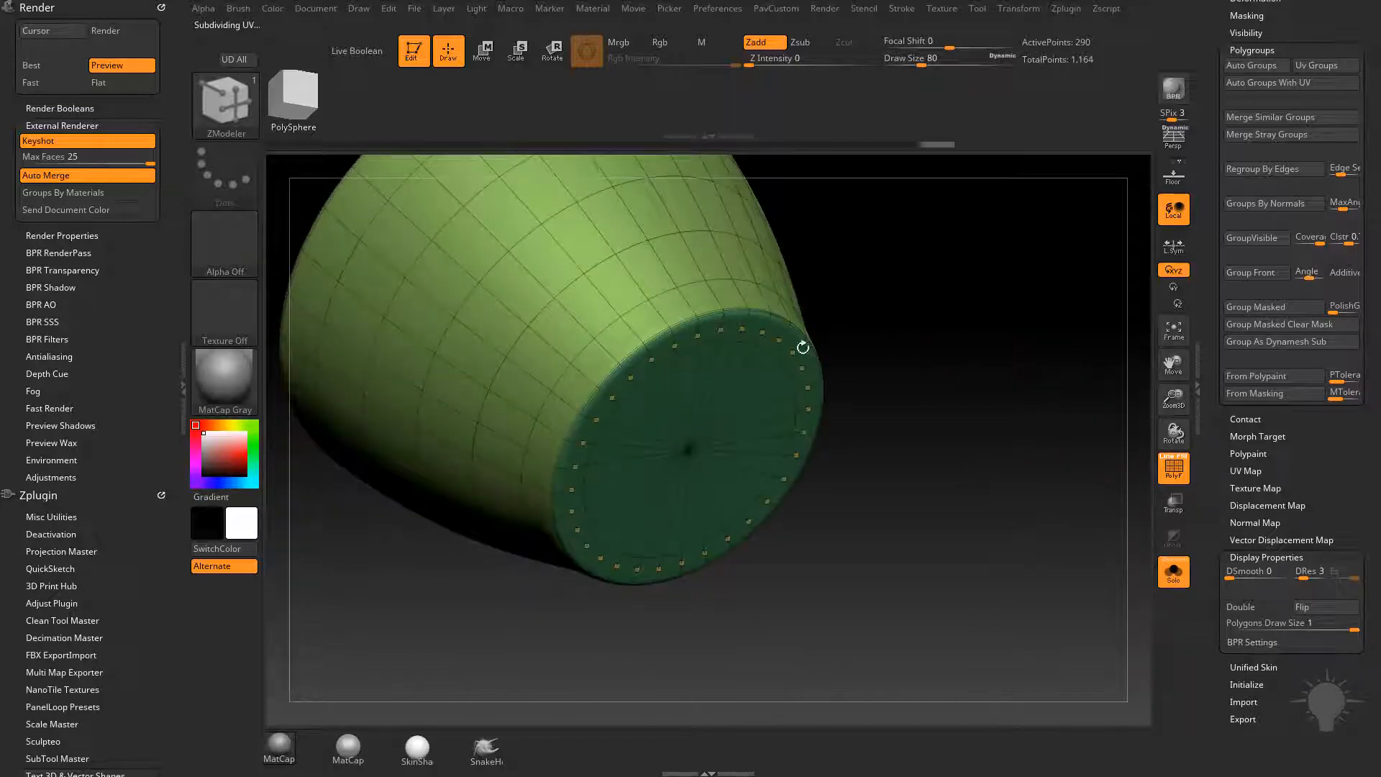
pyautogui.click(703, 362)
pyautogui.moveTo(1098, 329); pyautogui.dragTo(1007, 450)
pyautogui.click(1173, 570)
pyautogui.click(1170, 471)
pyautogui.keyDown('alt'); pyautogui.moveTo(1092, 449); pyautogui.dragTo(1020, 531); pyautogui.keyUp('alt')
pyautogui.click(1170, 472)
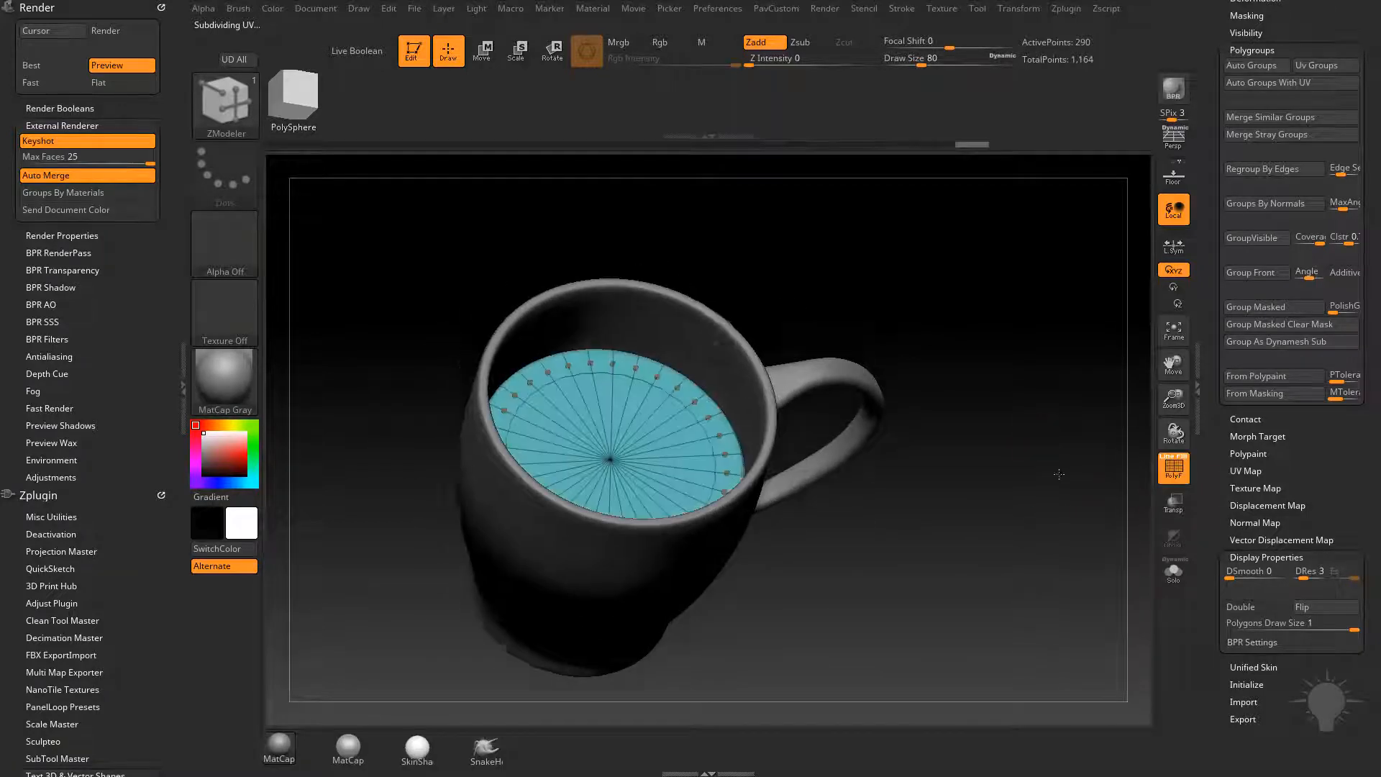
# Step: Try to pull the liquid's top cap up above the mug with QMesh on Polygroup All, then undo it
pyautogui.moveTo(1058, 454); pyautogui.dragTo(1073, 483)
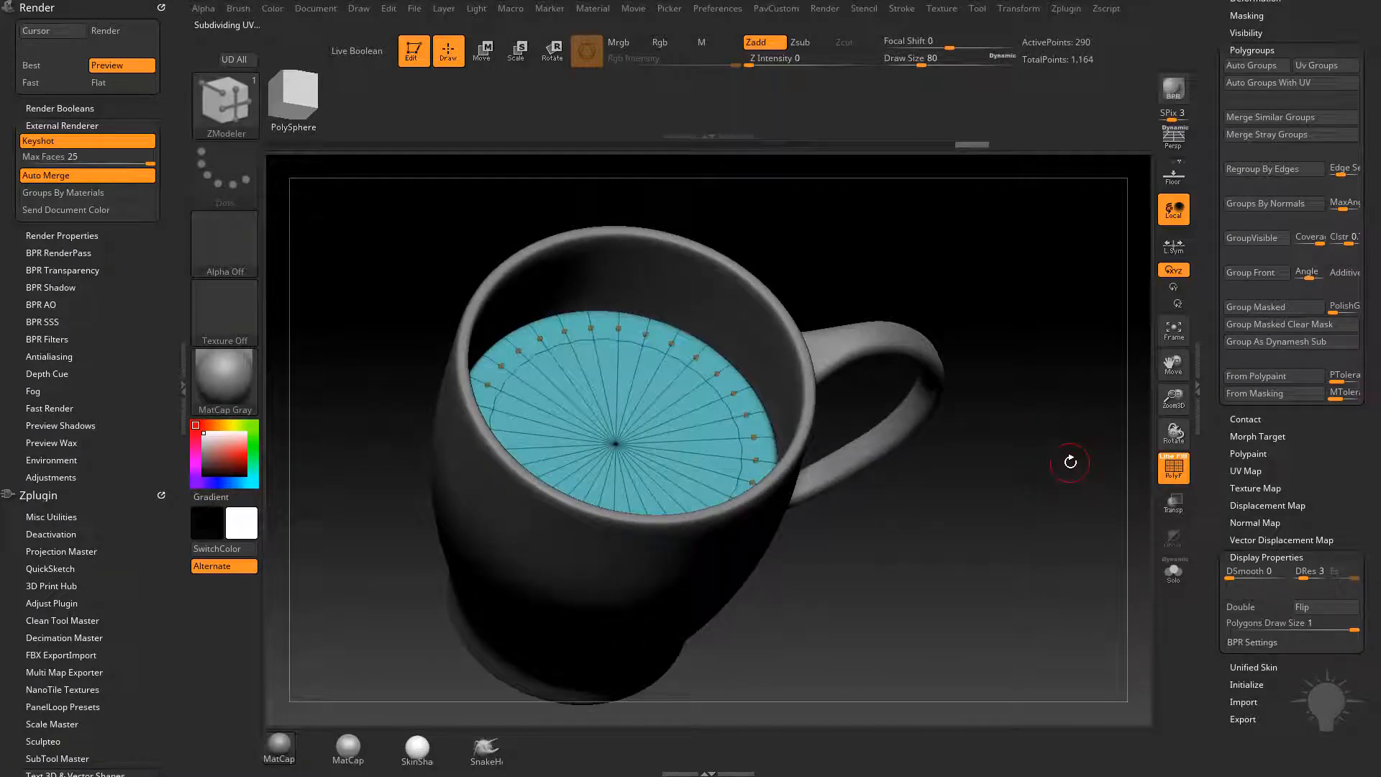
pyautogui.moveTo(1173, 352); pyautogui.dragTo(1174, 364)
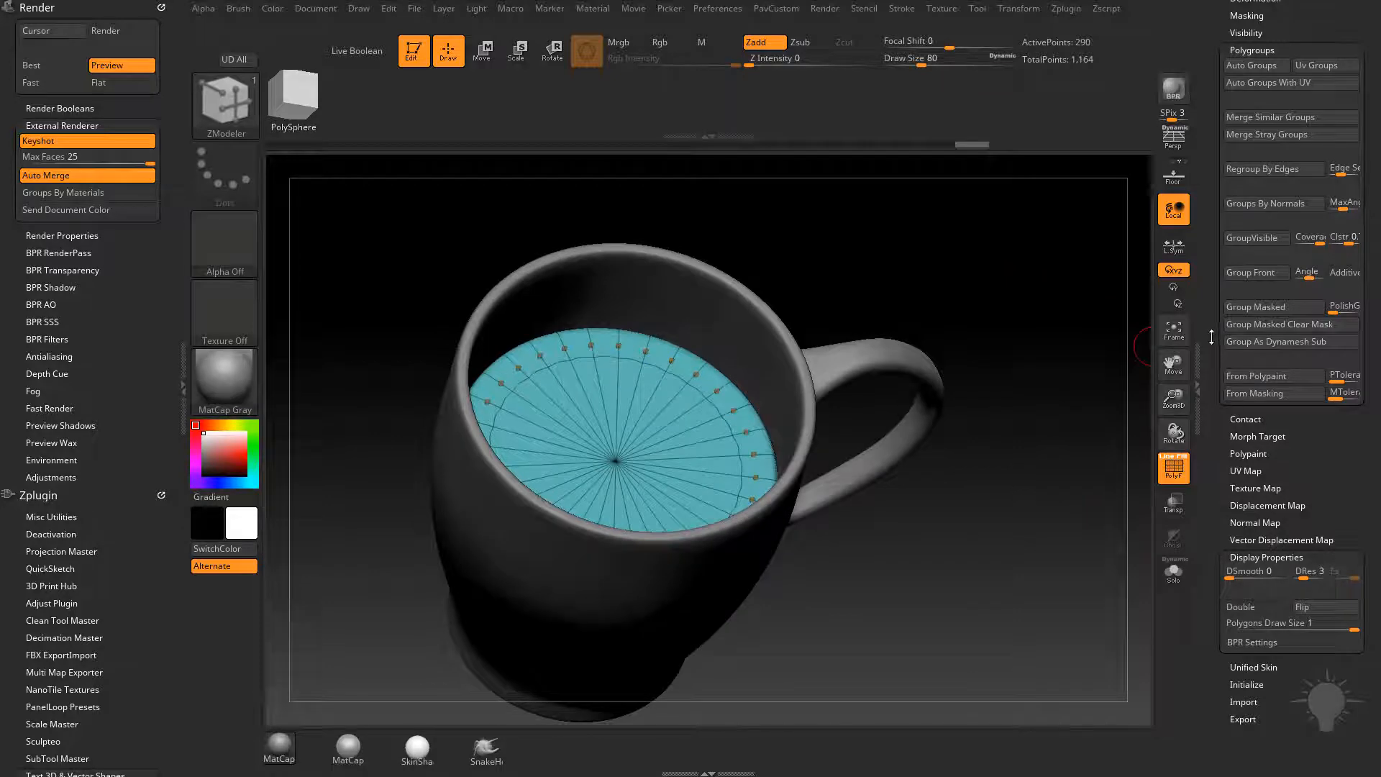
pyautogui.scroll(10, 1211, 337)
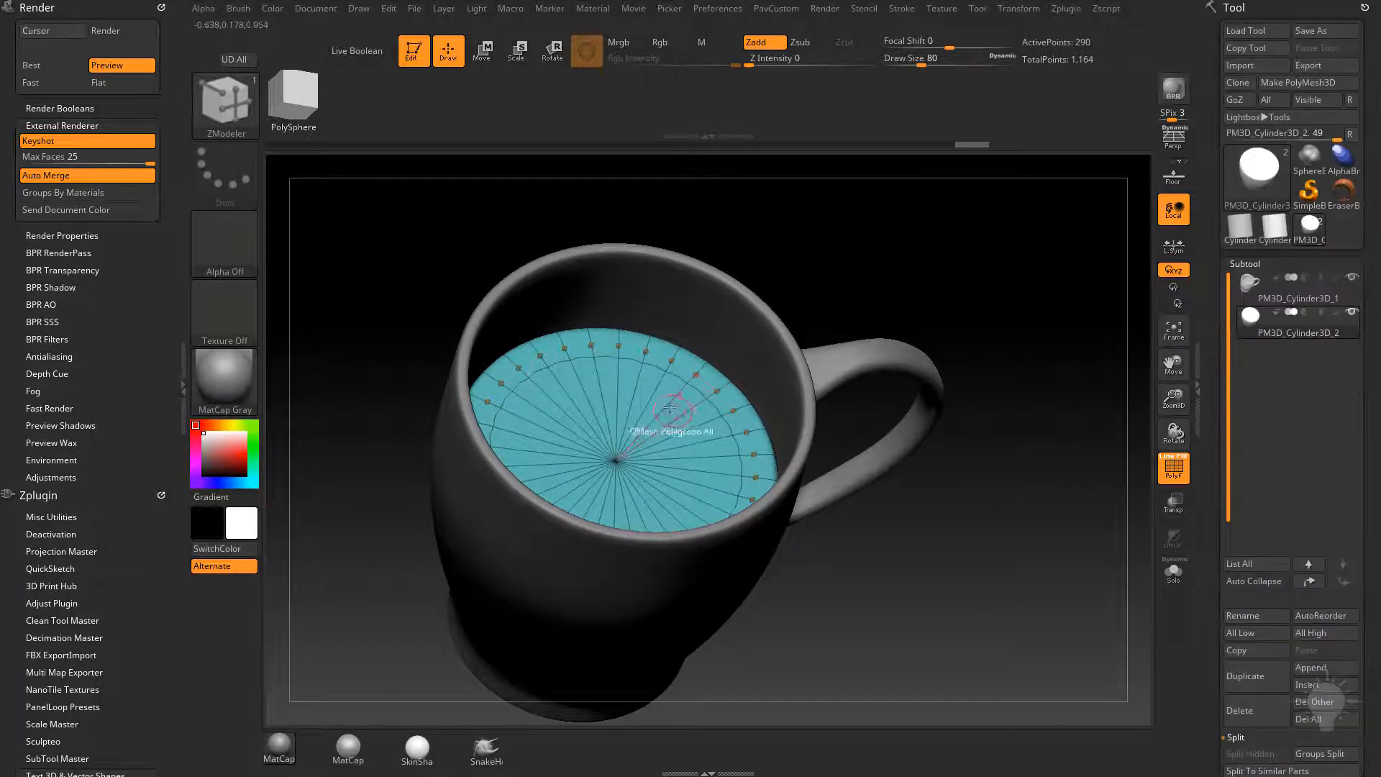
pyautogui.press('space')
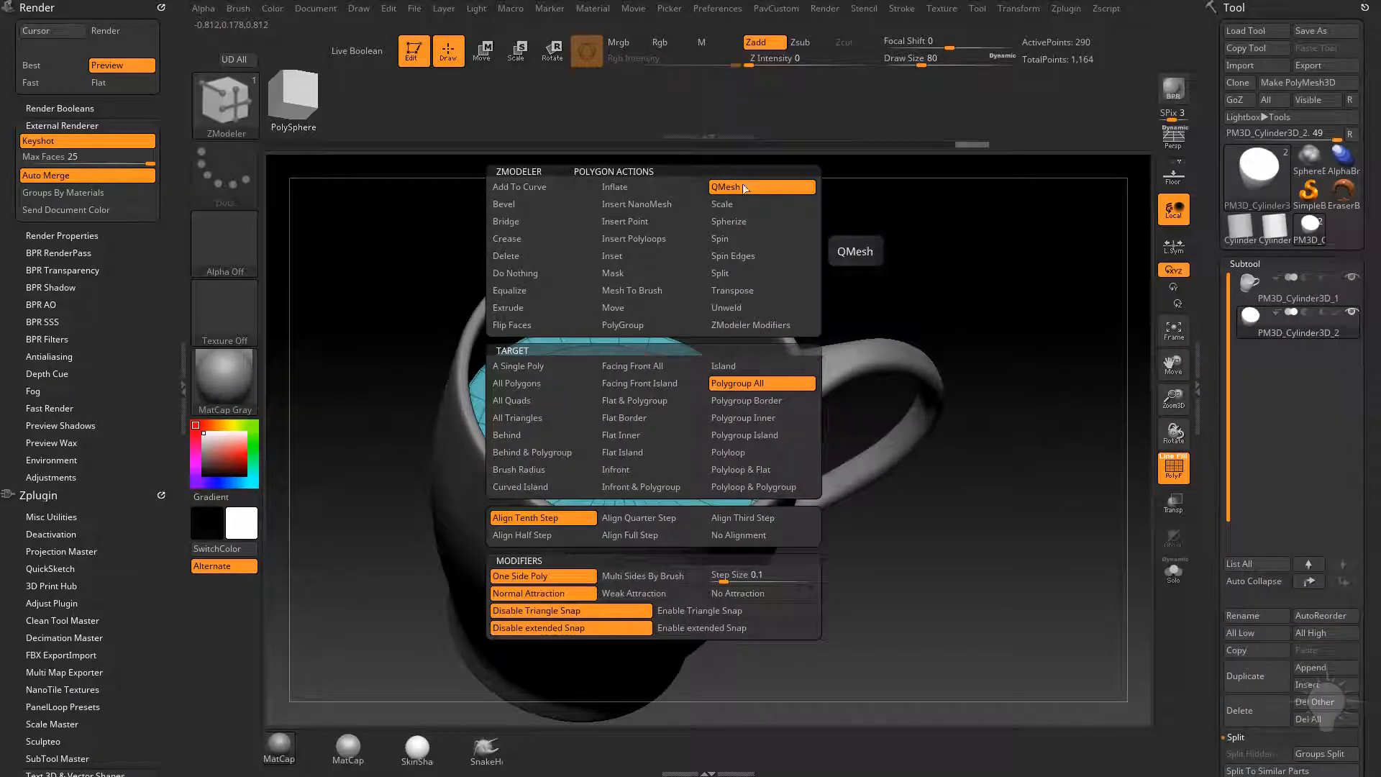
pyautogui.moveTo(647, 390); pyautogui.dragTo(748, 255)
pyautogui.moveTo(724, 303); pyautogui.dragTo(737, 274)
pyautogui.moveTo(875, 309); pyautogui.dragTo(1049, 309)
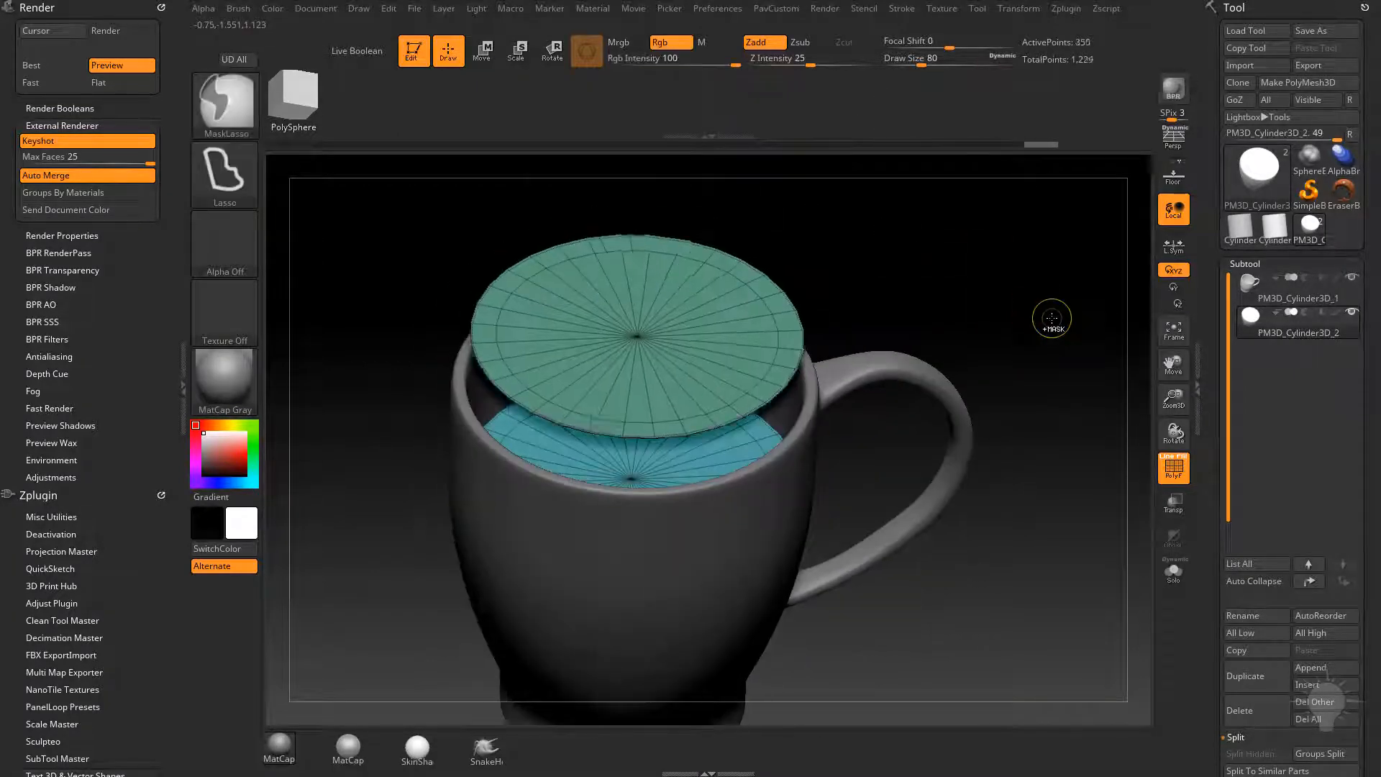
pyautogui.hotkey('ctrl', 'z')
pyautogui.hotkey('ctrl', 'z')
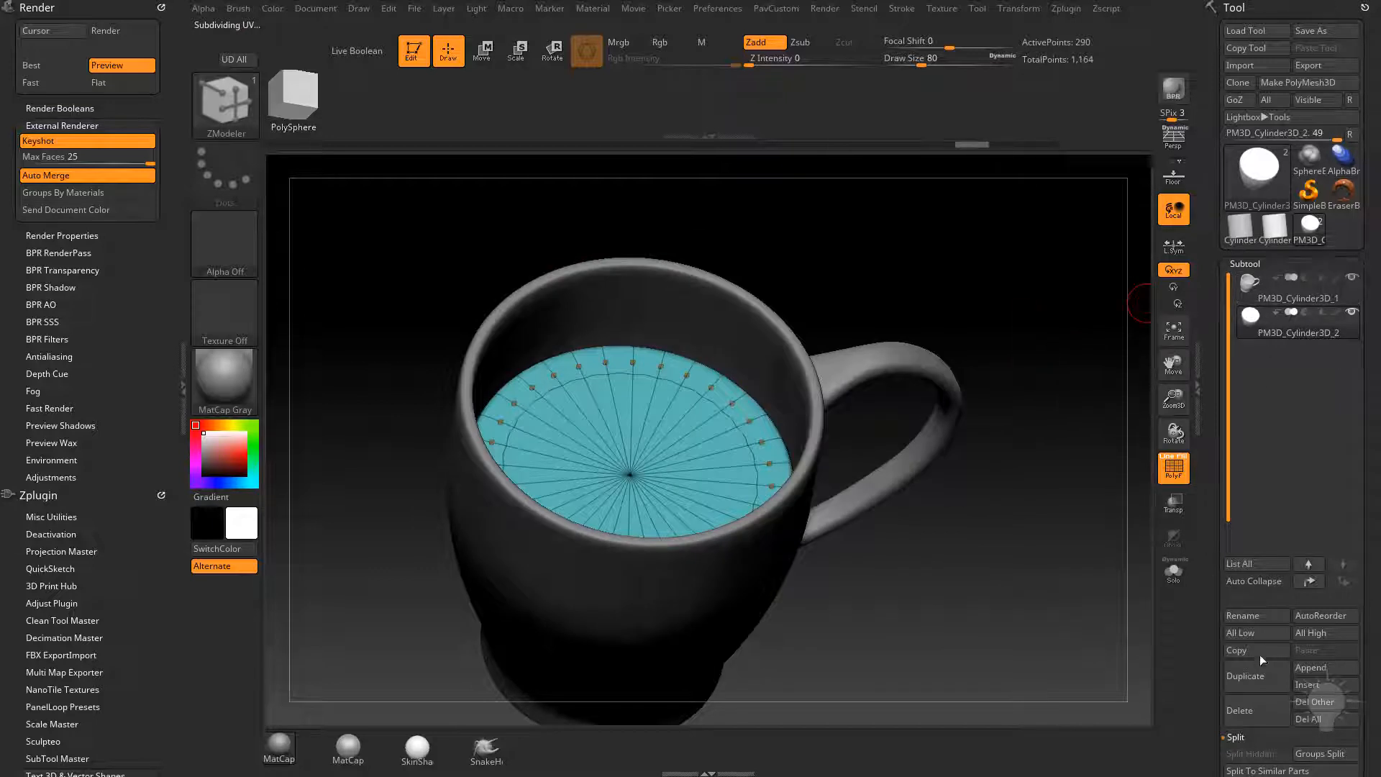
# Step: Duplicate the liquid subtool and show only the duplicate in Solo mode
pyautogui.click(1257, 691)
pyautogui.moveTo(1104, 461); pyautogui.dragTo(1092, 478)
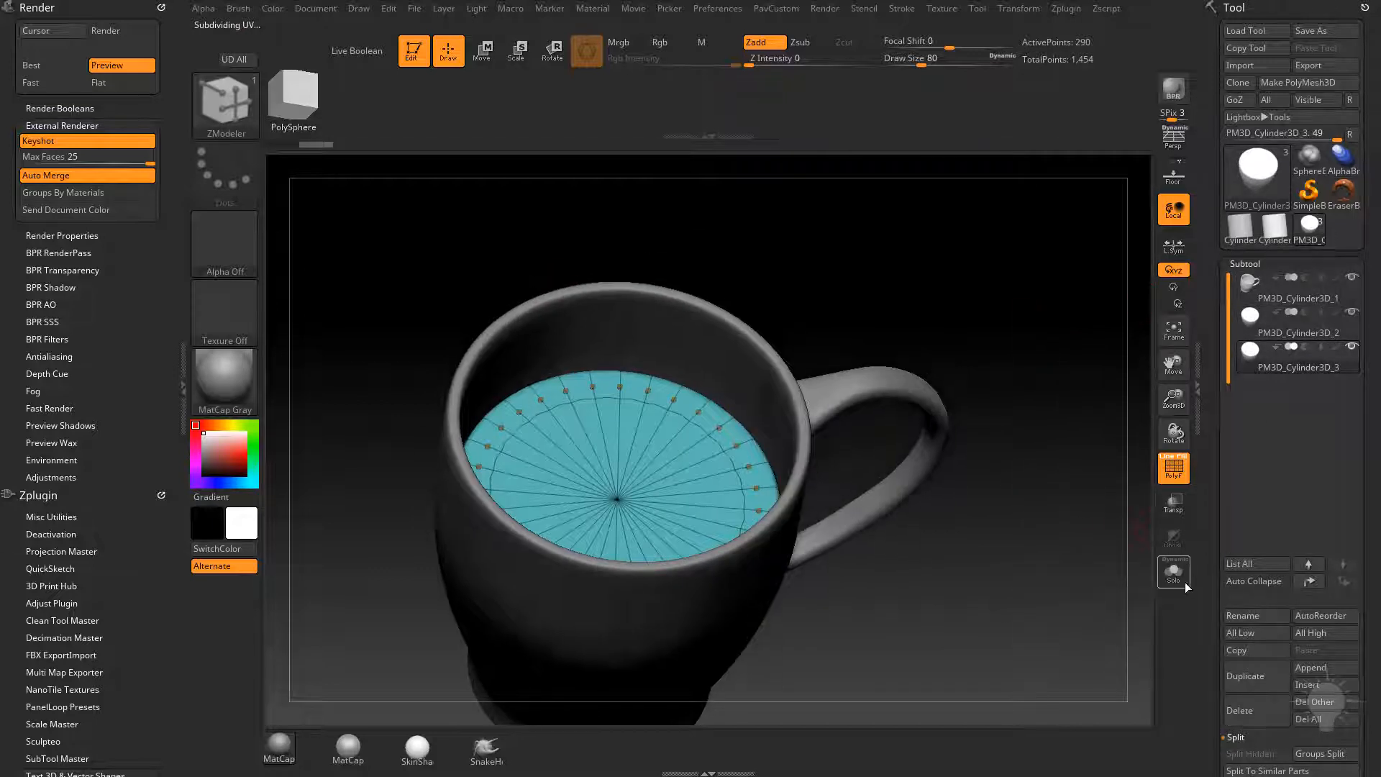
pyautogui.click(1182, 579)
pyautogui.moveTo(1066, 568); pyautogui.dragTo(1039, 462)
# Step: Isolate the top cap of the duplicated liquid and delete the hidden geometry
pyautogui.keyDown('ctrl'); pyautogui.keyDown('shift'); pyautogui.moveTo(368, 267); pyautogui.dragTo(932, 429); pyautogui.keyUp('shift'); pyautogui.keyUp('ctrl')
pyautogui.moveTo(972, 414); pyautogui.dragTo(985, 440)
pyautogui.press('space')
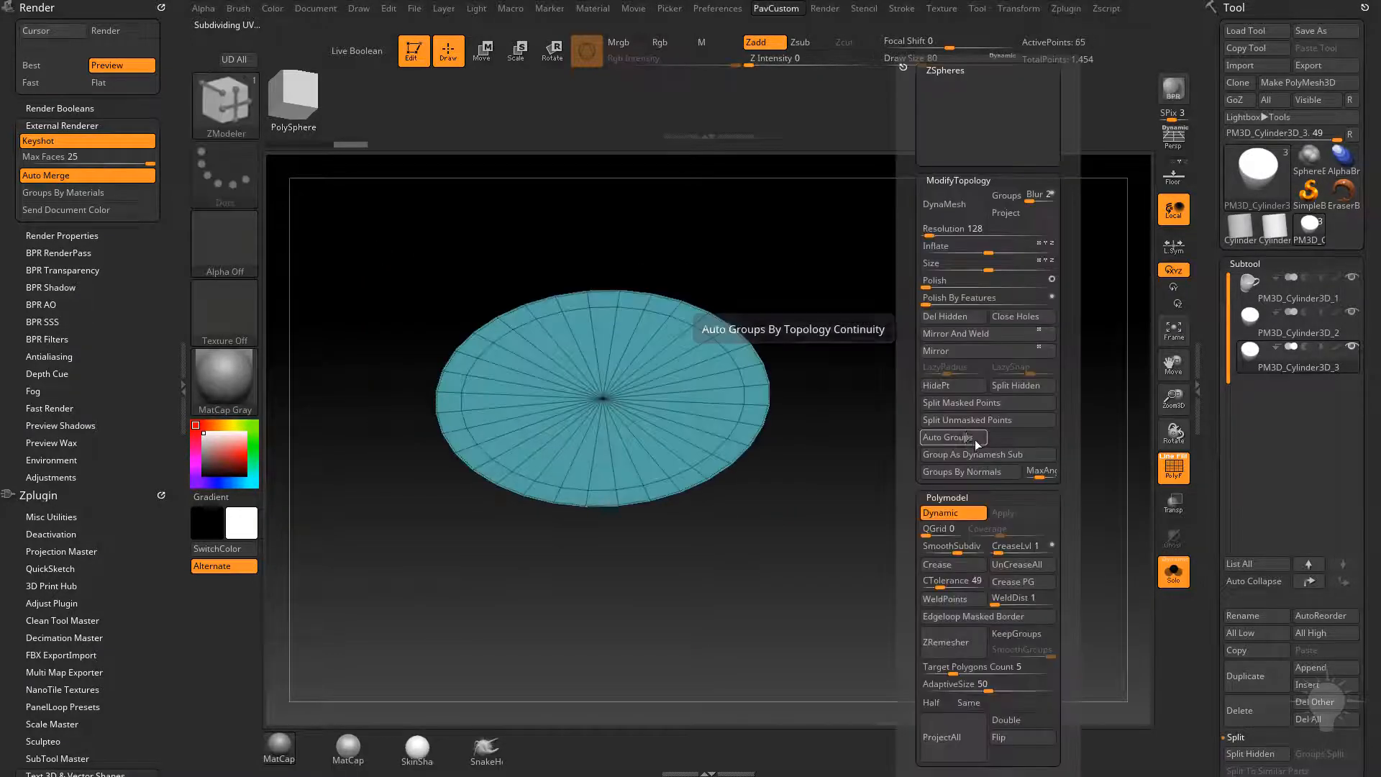
pyautogui.click(962, 332)
pyautogui.moveTo(839, 373); pyautogui.dragTo(916, 364)
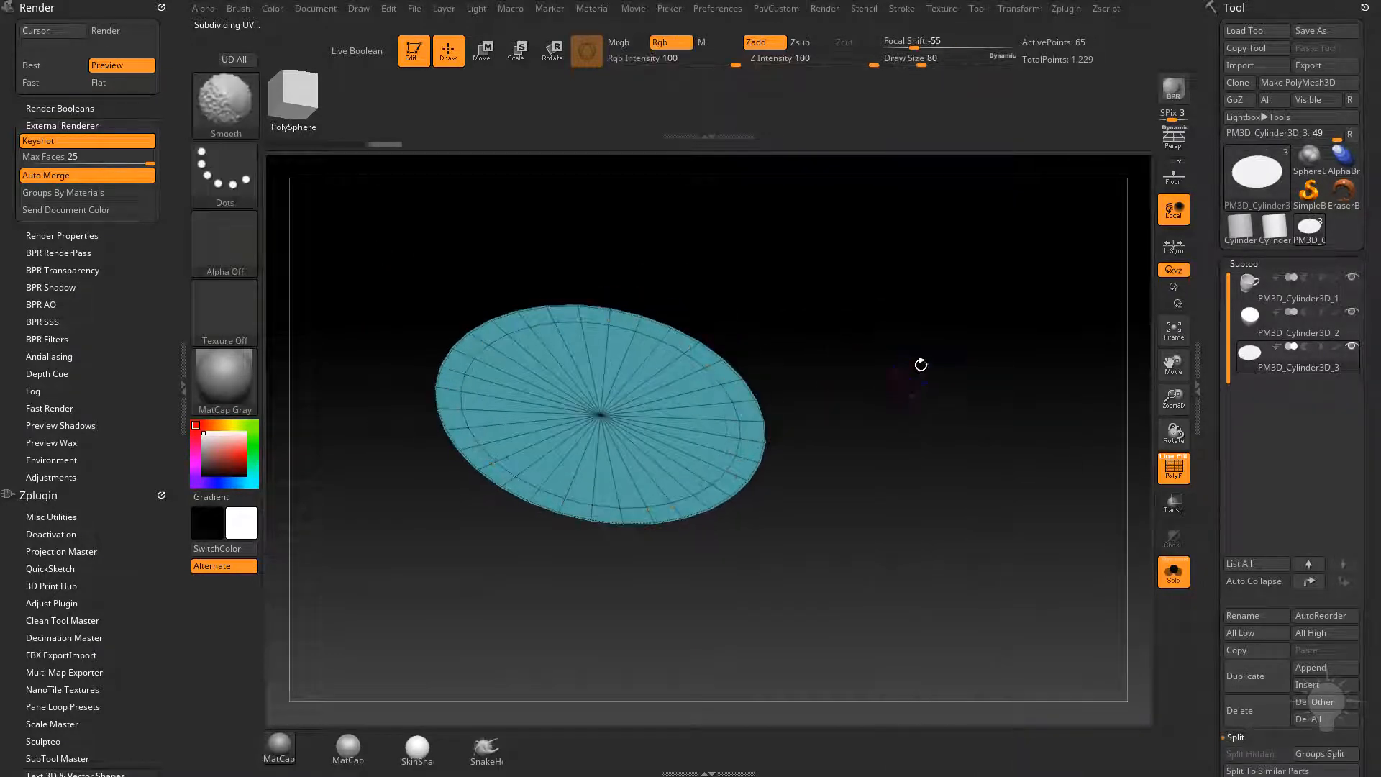
# Step: Extrude the flat cap with QMesh on Polygroup All into a thin closed disc
pyautogui.press('space')
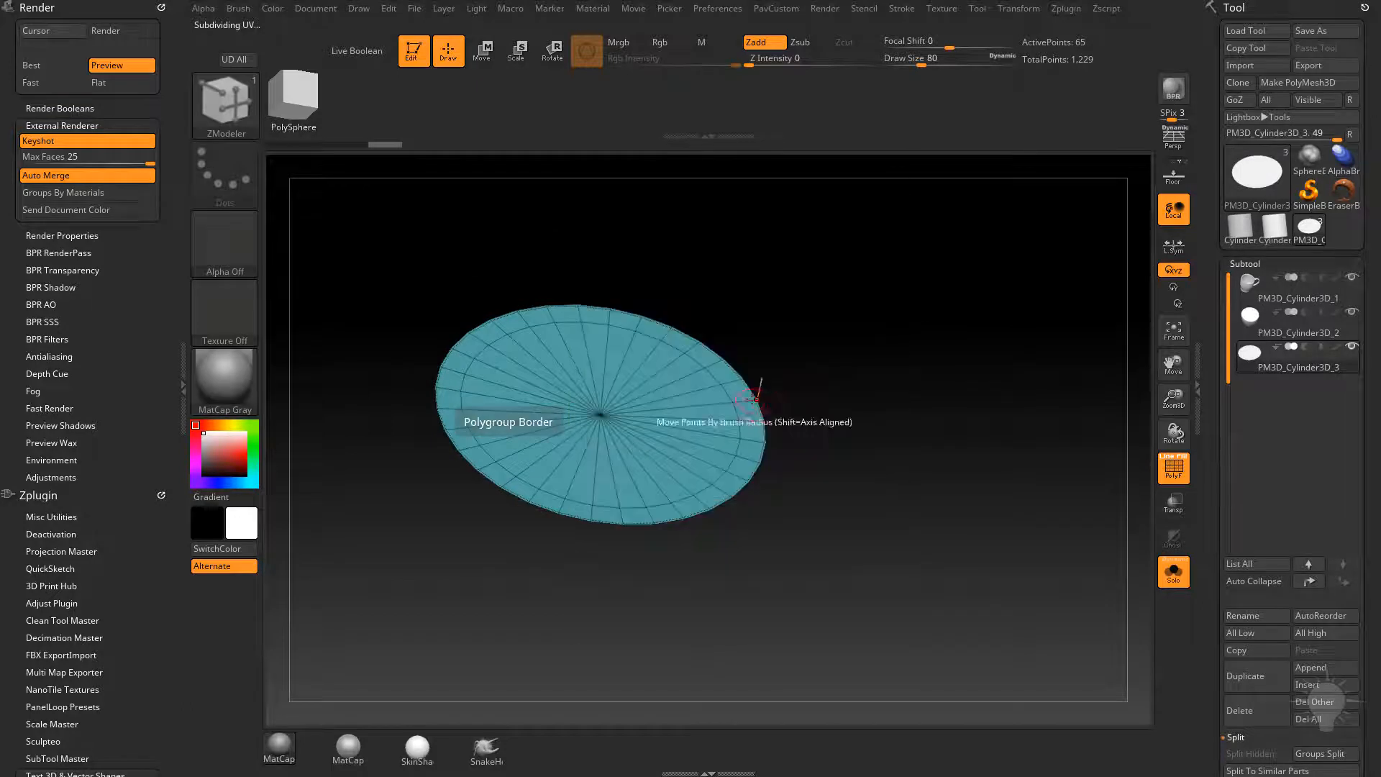
pyautogui.moveTo(742, 394); pyautogui.dragTo(752, 333)
pyautogui.moveTo(961, 418); pyautogui.dragTo(663, 514)
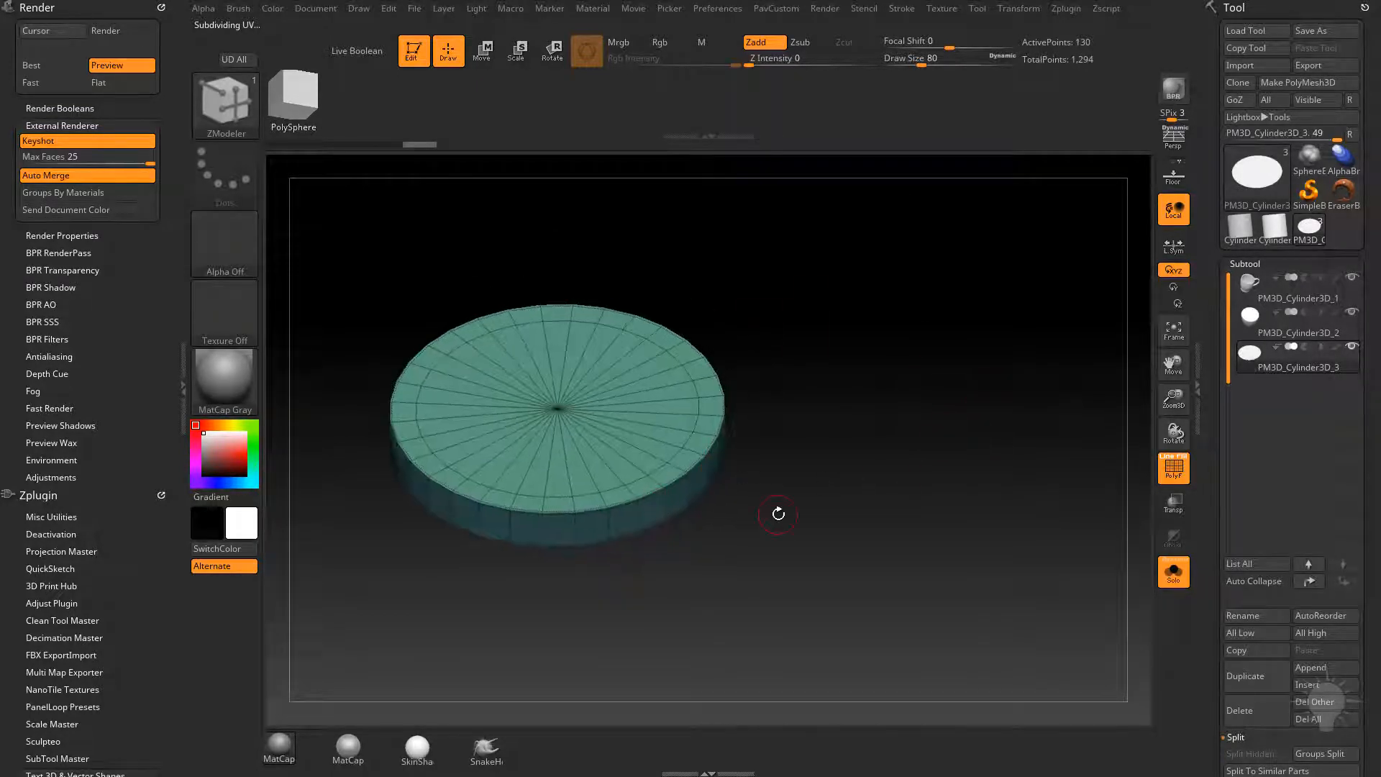
pyautogui.moveTo(779, 513); pyautogui.dragTo(910, 392)
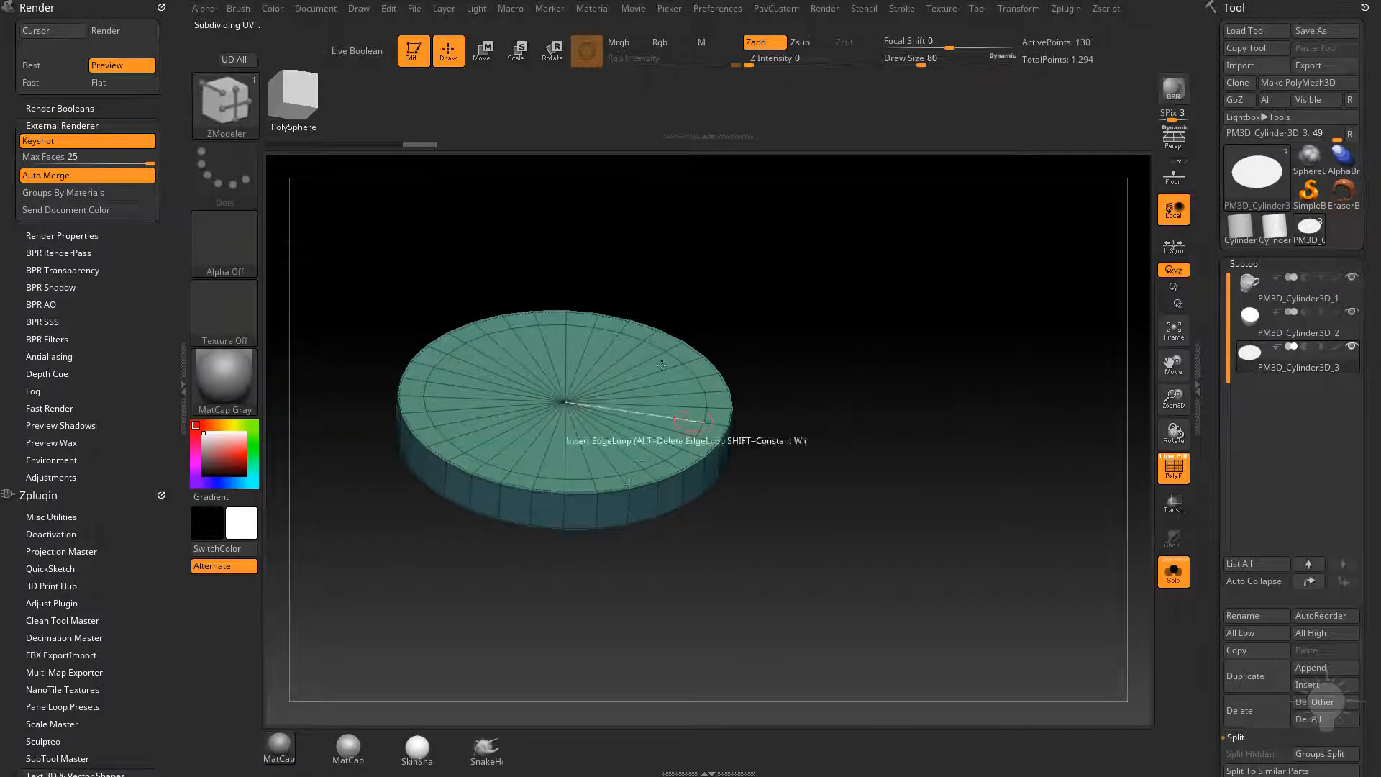
pyautogui.moveTo(798, 393); pyautogui.dragTo(939, 431)
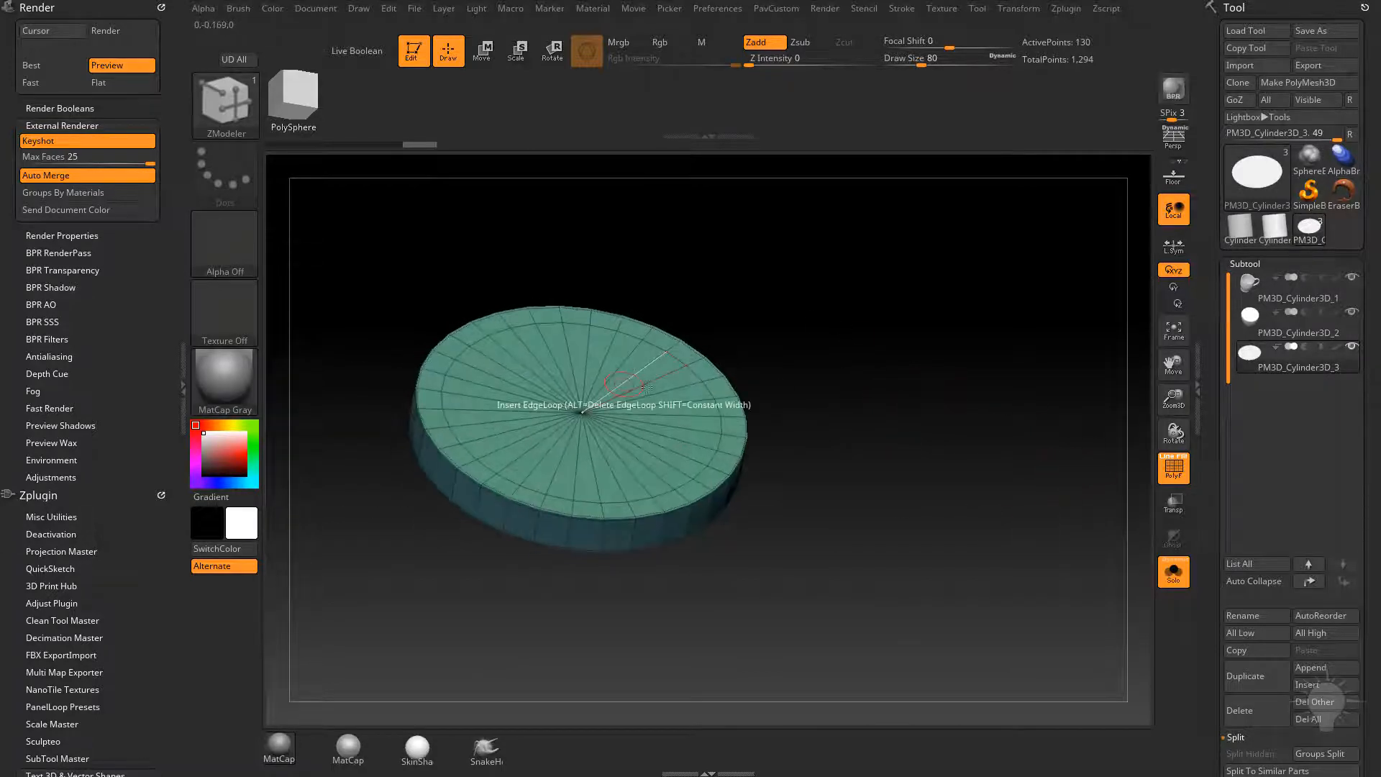
pyautogui.moveTo(915, 485); pyautogui.dragTo(985, 525)
pyautogui.moveTo(1075, 524); pyautogui.dragTo(1124, 493)
# Step: Leave Solo mode, hide the mug subtool and turn on the dynamic subdivision preview for the disc
pyautogui.click(1178, 580)
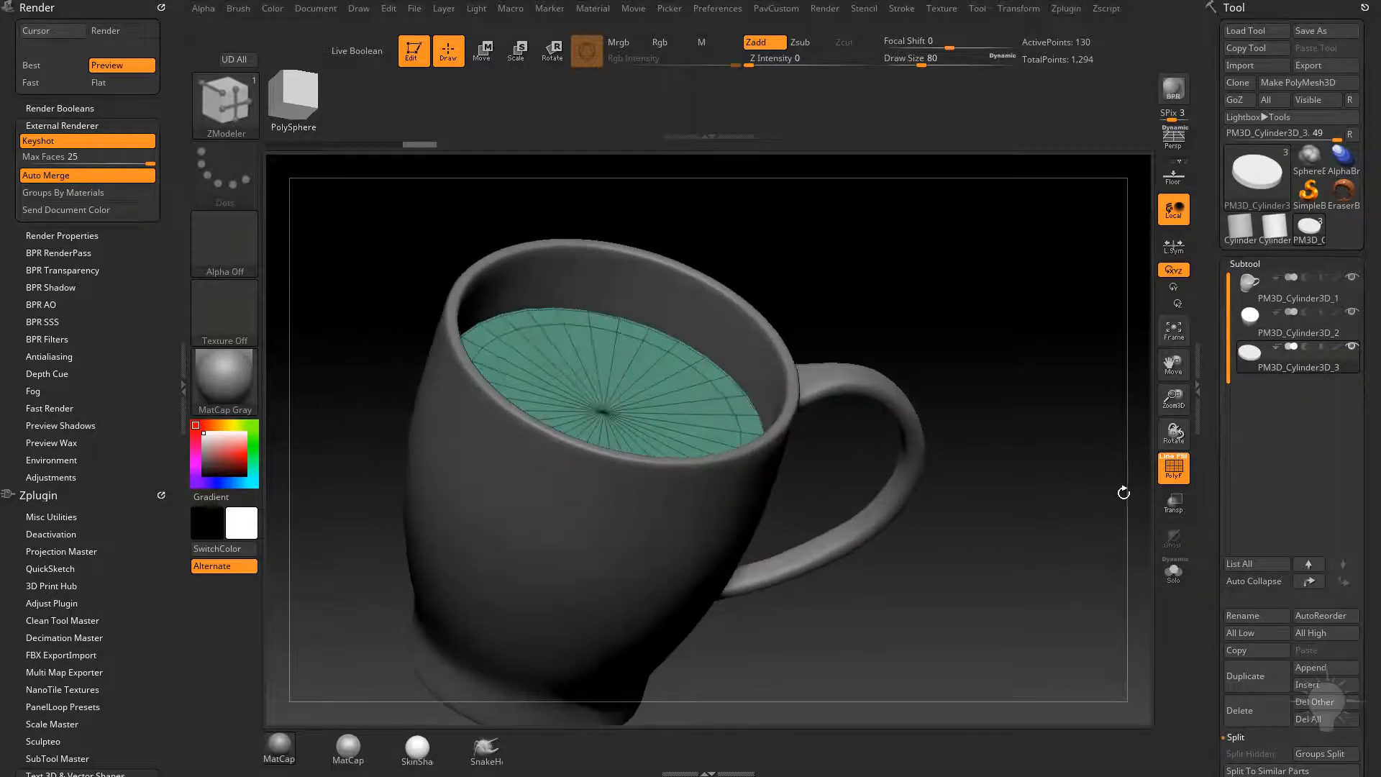
pyautogui.click(1353, 283)
pyautogui.moveTo(806, 489); pyautogui.dragTo(812, 433)
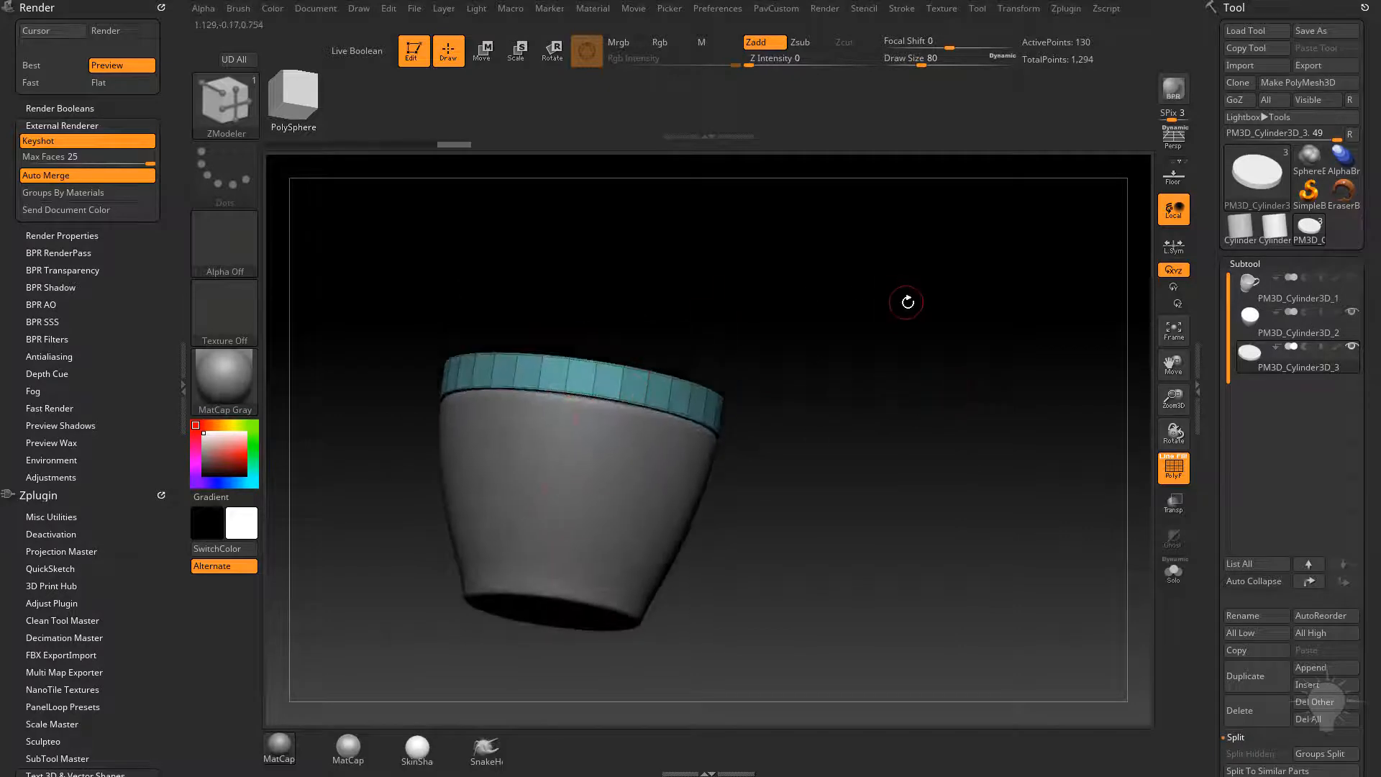
pyautogui.moveTo(909, 299); pyautogui.dragTo(938, 389)
pyautogui.hotkey('ctrl', 'd')
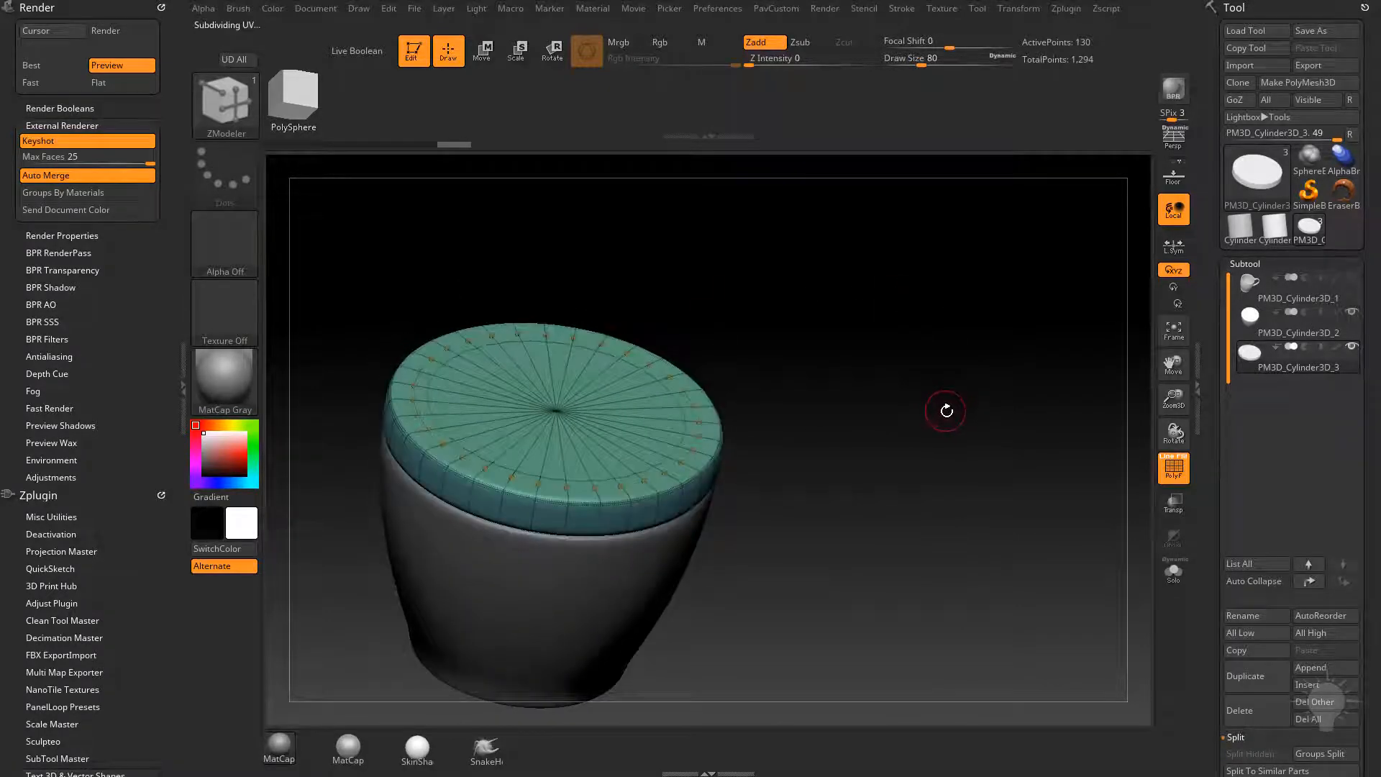
# Step: Examine the smoothed disc alone and on top of the liquid, with the polyframe shown and hidden
pyautogui.click(1172, 475)
pyautogui.keyDown('shift'); pyautogui.moveTo(1064, 500); pyautogui.dragTo(1027, 497); pyautogui.keyUp('shift')
pyautogui.click(1173, 573)
pyautogui.moveTo(1060, 568); pyautogui.dragTo(1028, 436)
pyautogui.click(1163, 471)
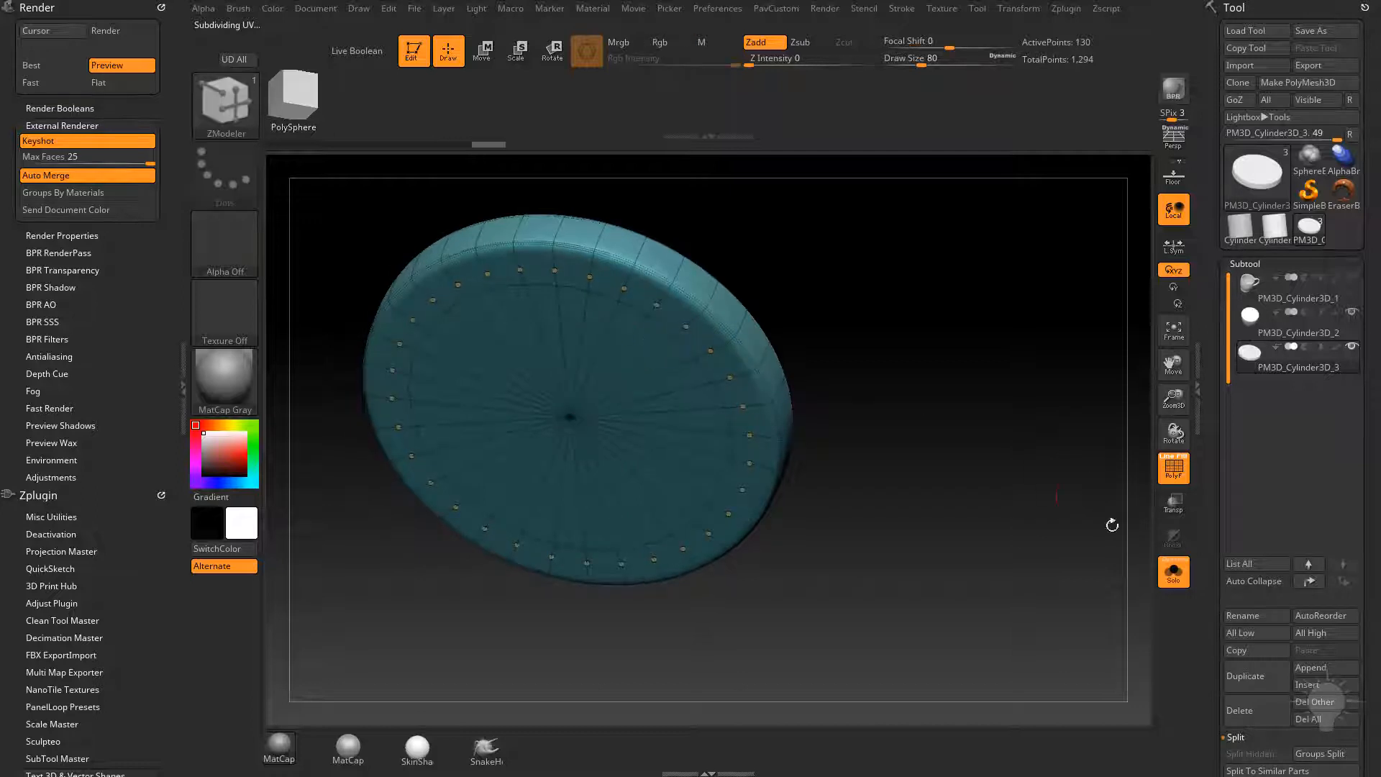
pyautogui.click(1172, 570)
pyautogui.hotkey('shift', 'f')
pyautogui.moveTo(1056, 477)
pyautogui.keyDown('shift'); pyautogui.mouseDown()
pyautogui.moveTo(1013, 458)
pyautogui.moveTo(1018, 522)
pyautogui.moveTo(903, 470)
pyautogui.mouseUp(); pyautogui.keyUp('shift')
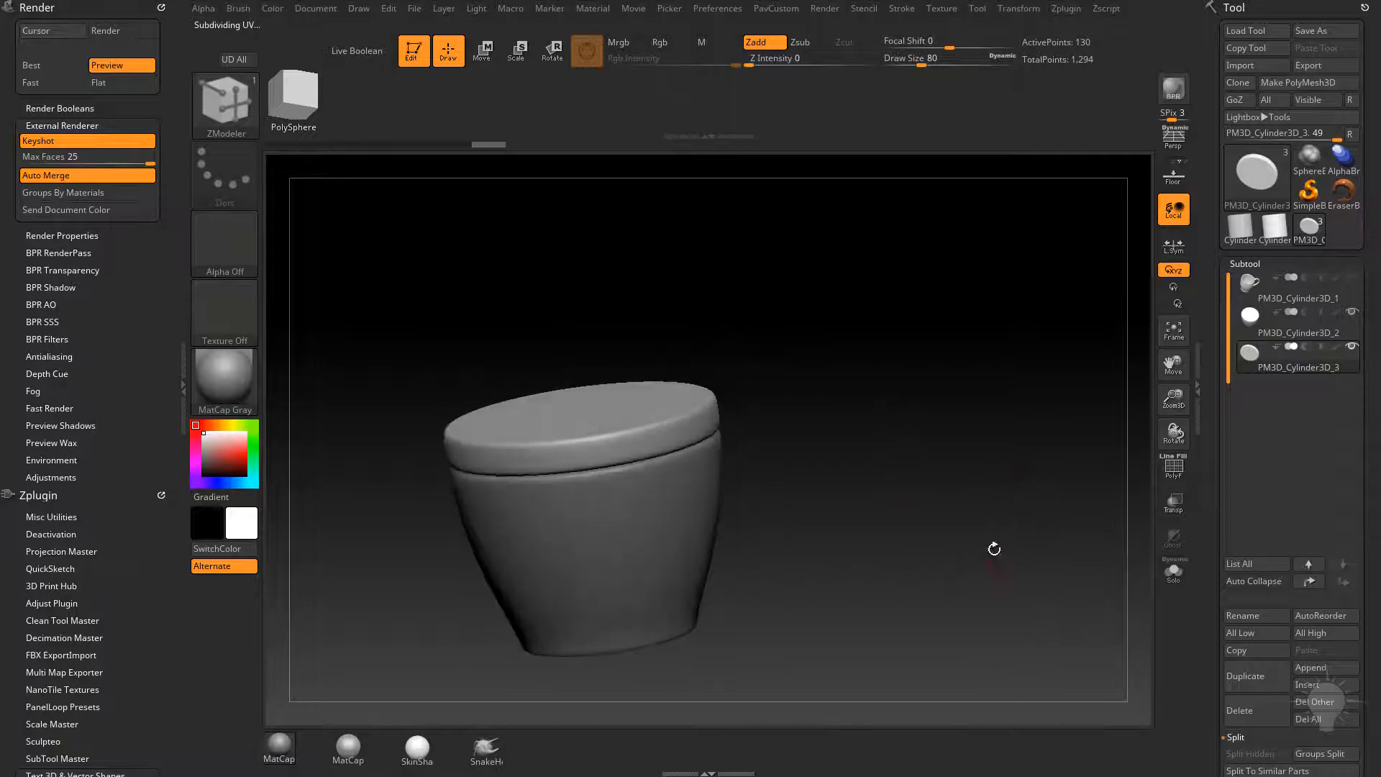
pyautogui.moveTo(995, 549); pyautogui.dragTo(975, 497)
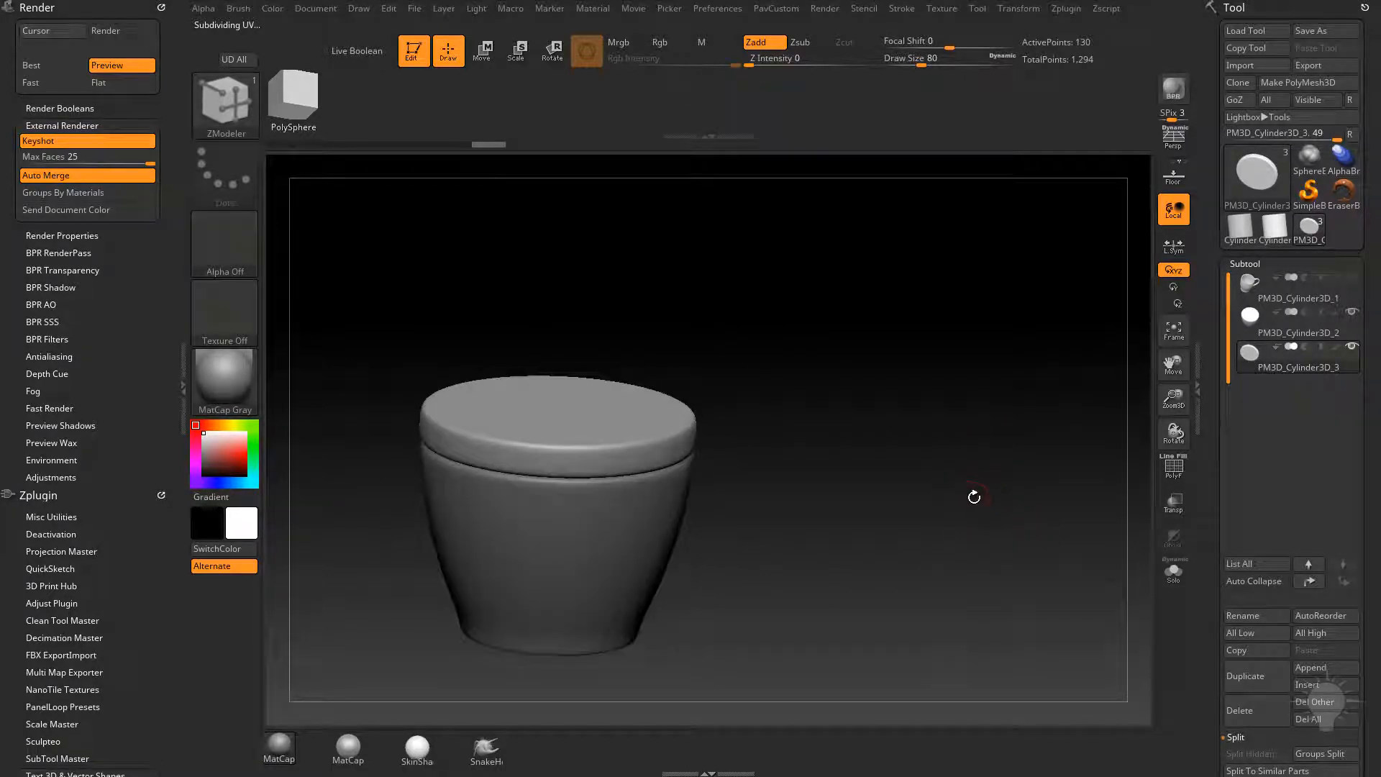
# Step: Show the mug subtool again and send the whole model to KeyShot with a BPR render
pyautogui.click(1354, 285)
pyautogui.moveTo(1092, 419); pyautogui.dragTo(1033, 441)
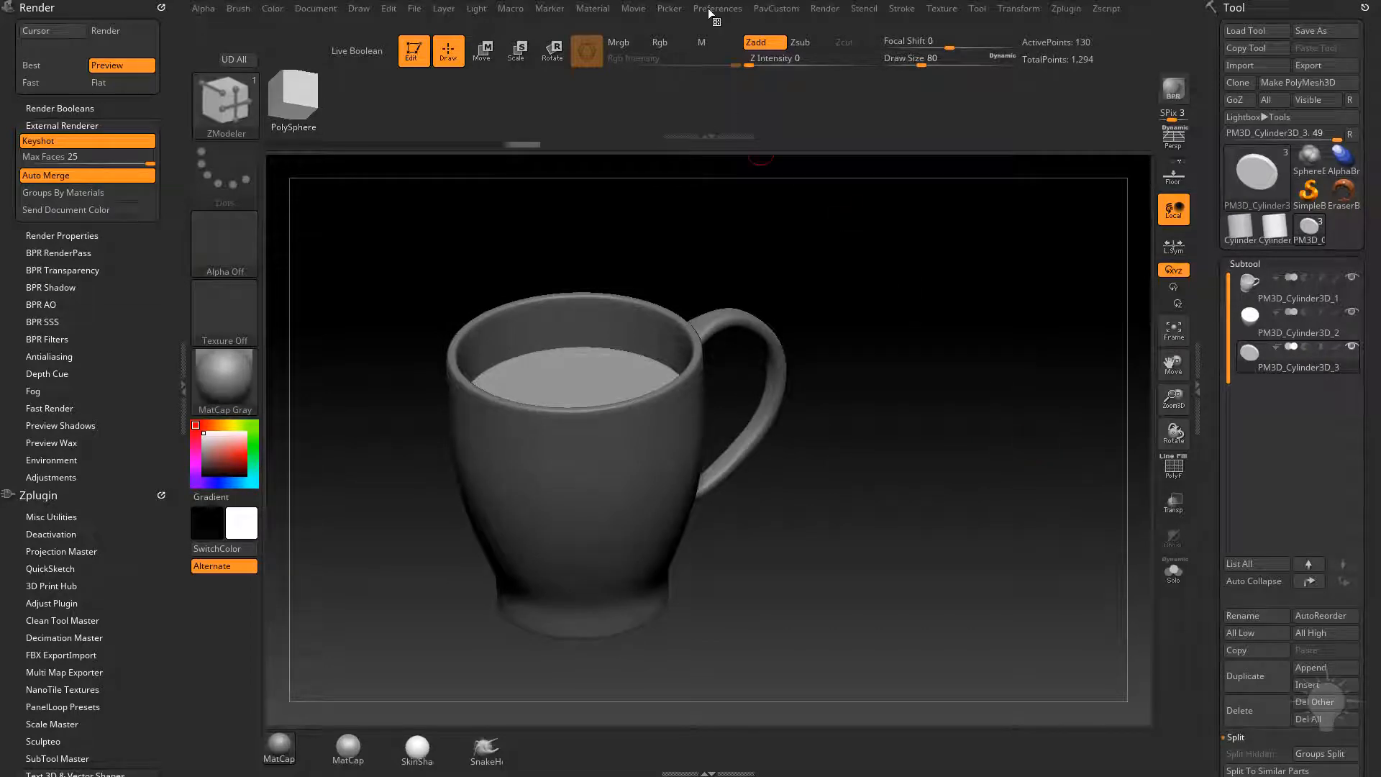
pyautogui.click(823, 8)
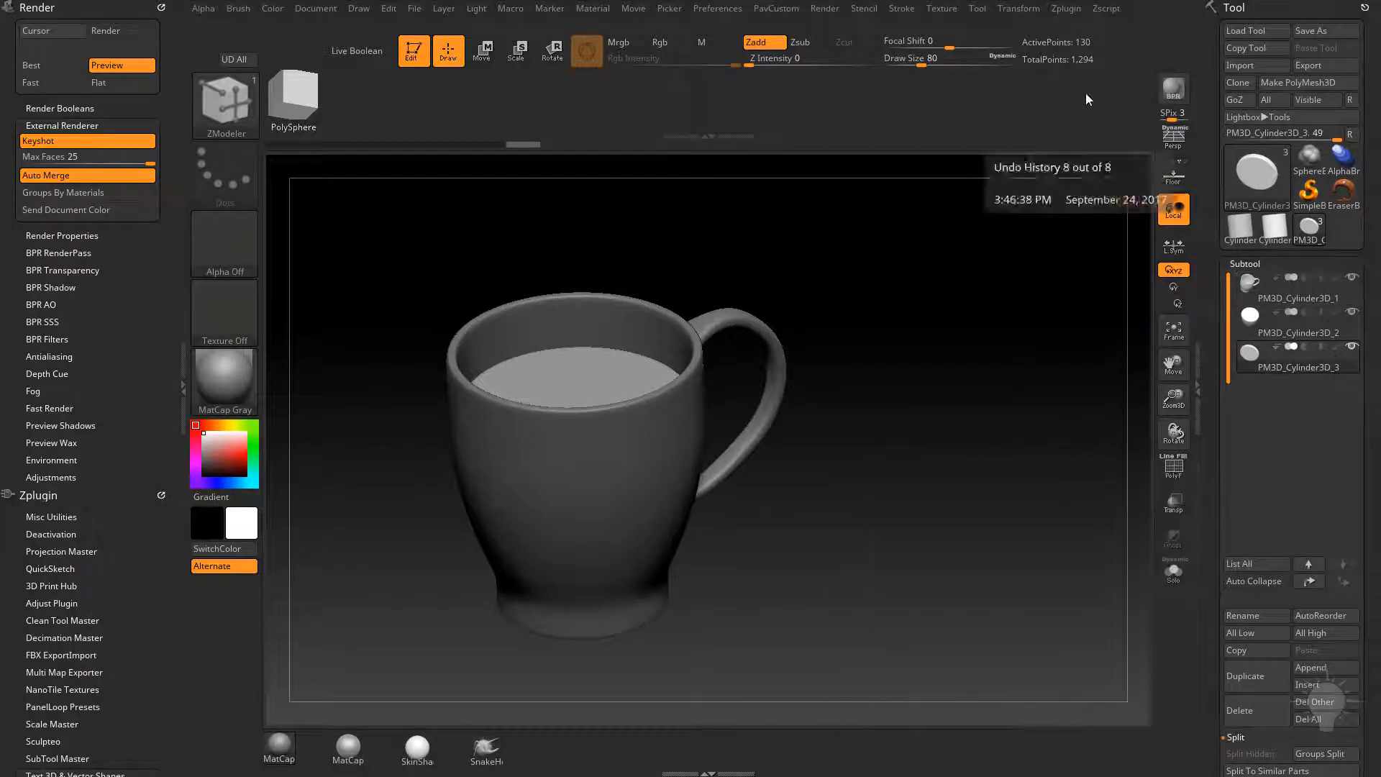
pyautogui.click(1172, 86)
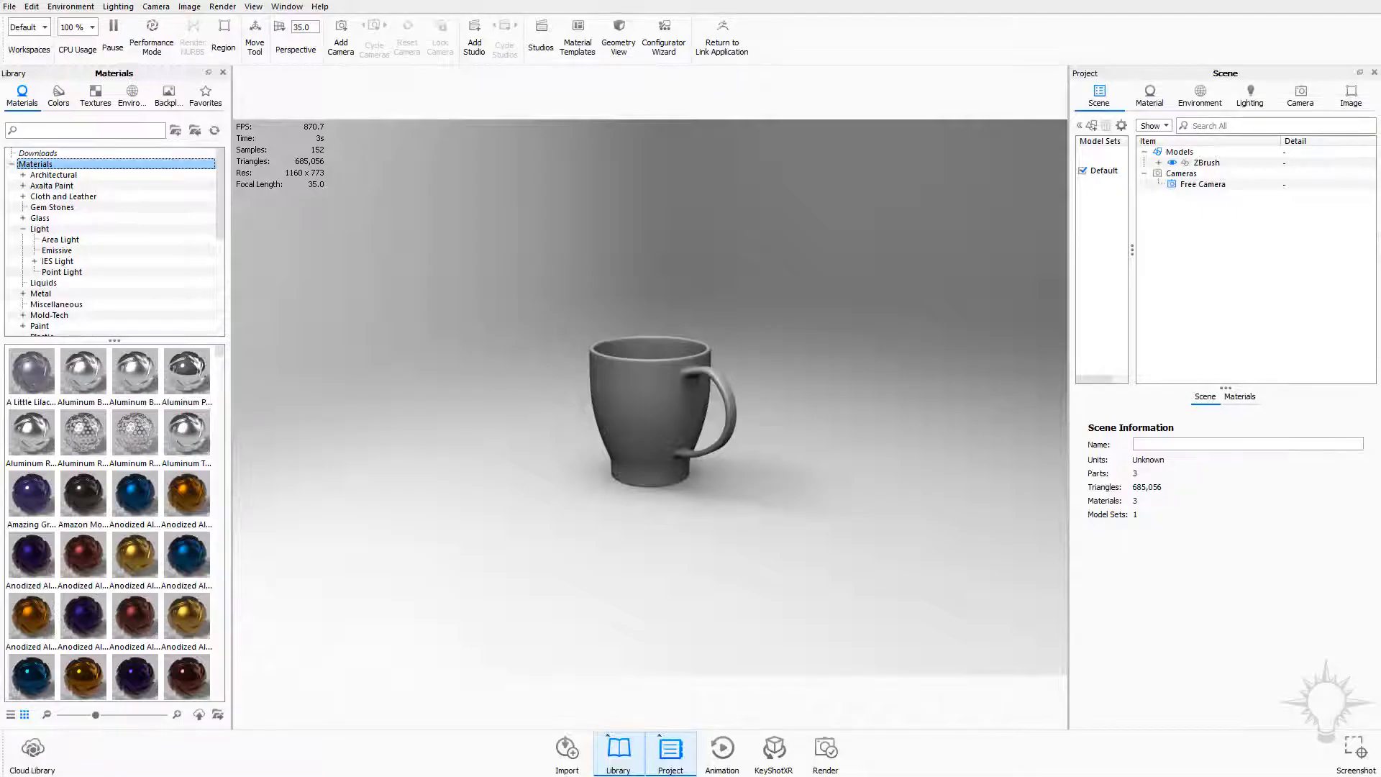
# Step: Examine the mug and its liquid up close from above in the KeyShot view
pyautogui.scroll(5, 569, 393)
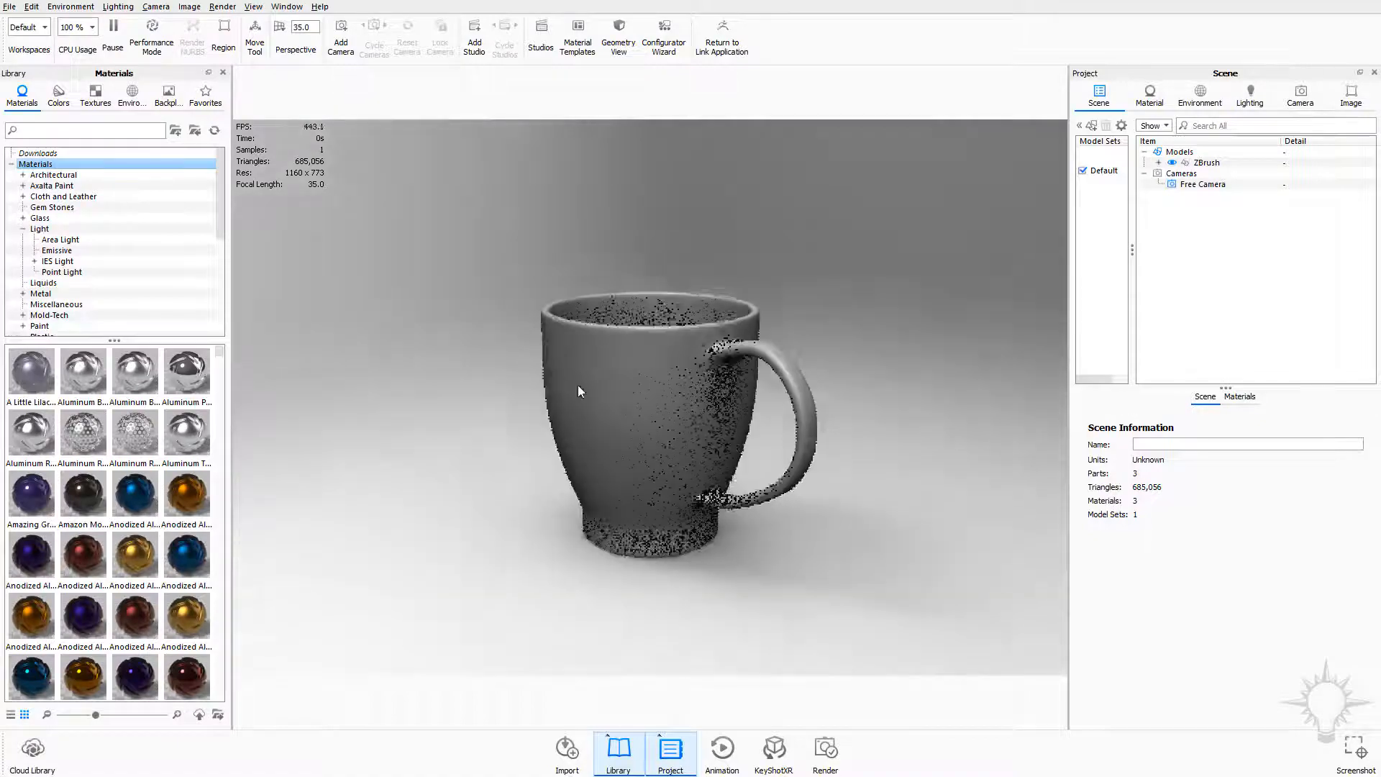
pyautogui.moveTo(642, 277); pyautogui.dragTo(712, 409)
pyautogui.scroll(3, 741, 506)
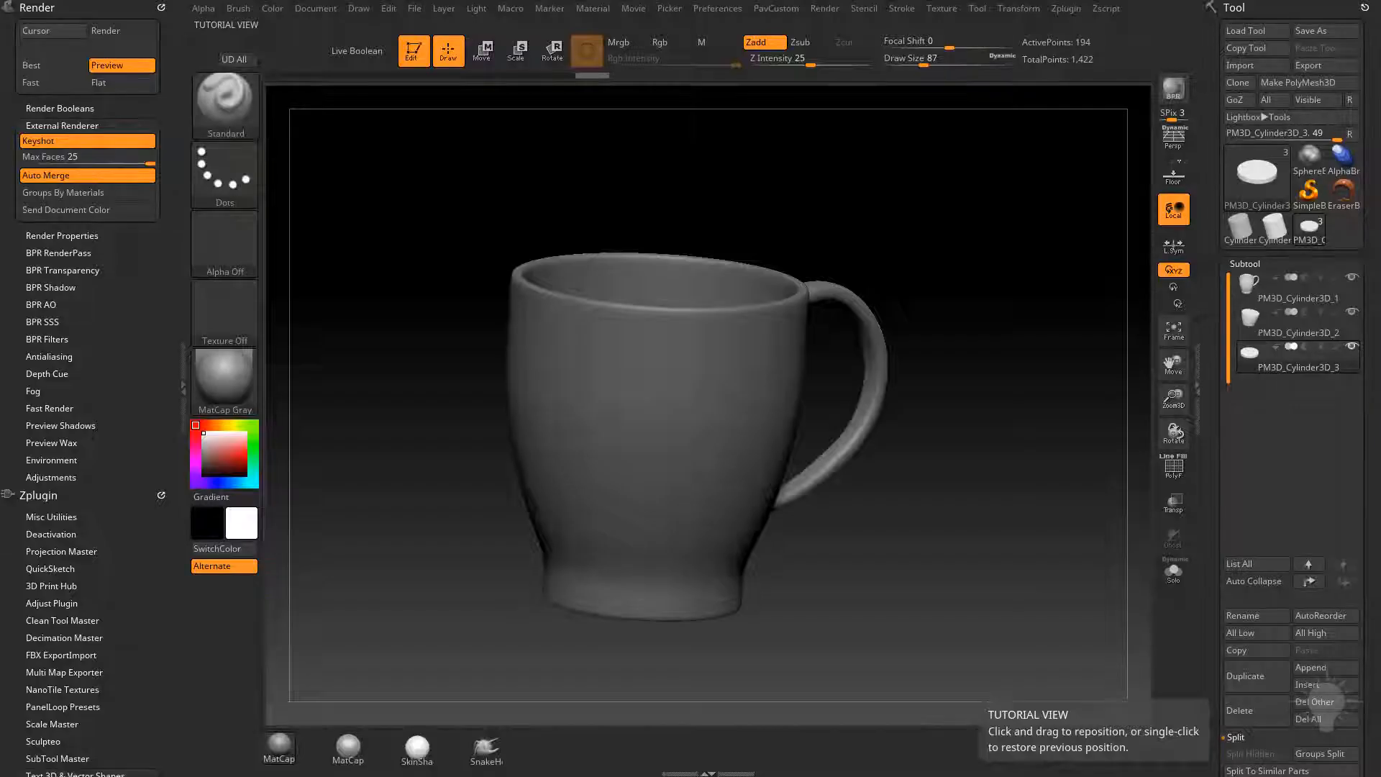
# Step: Switch back to ZBrush and make the mug the active subtool
pyautogui.moveTo(984, 318)
pyautogui.mouseDown()
pyautogui.moveTo(1008, 275)
pyautogui.moveTo(1020, 321)
pyautogui.moveTo(875, 310)
pyautogui.mouseUp()
pyautogui.press('s')
pyautogui.keyDown('alt'); pyautogui.click(875, 311); pyautogui.keyUp('alt')
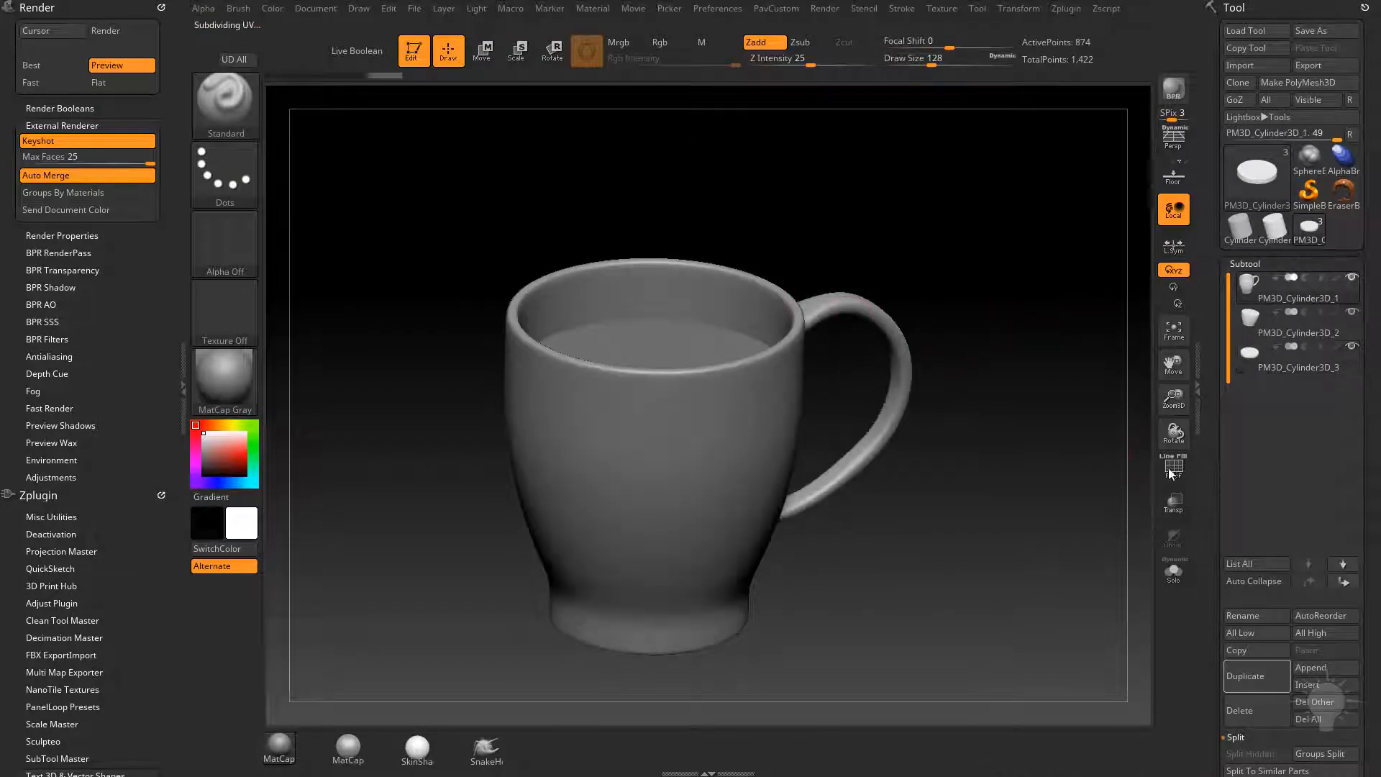
# Step: Show the mug's polyframe, turn off its dynamic subdivision and regroup its polygons with Groups By Normals
pyautogui.hotkey('shift', 'f')
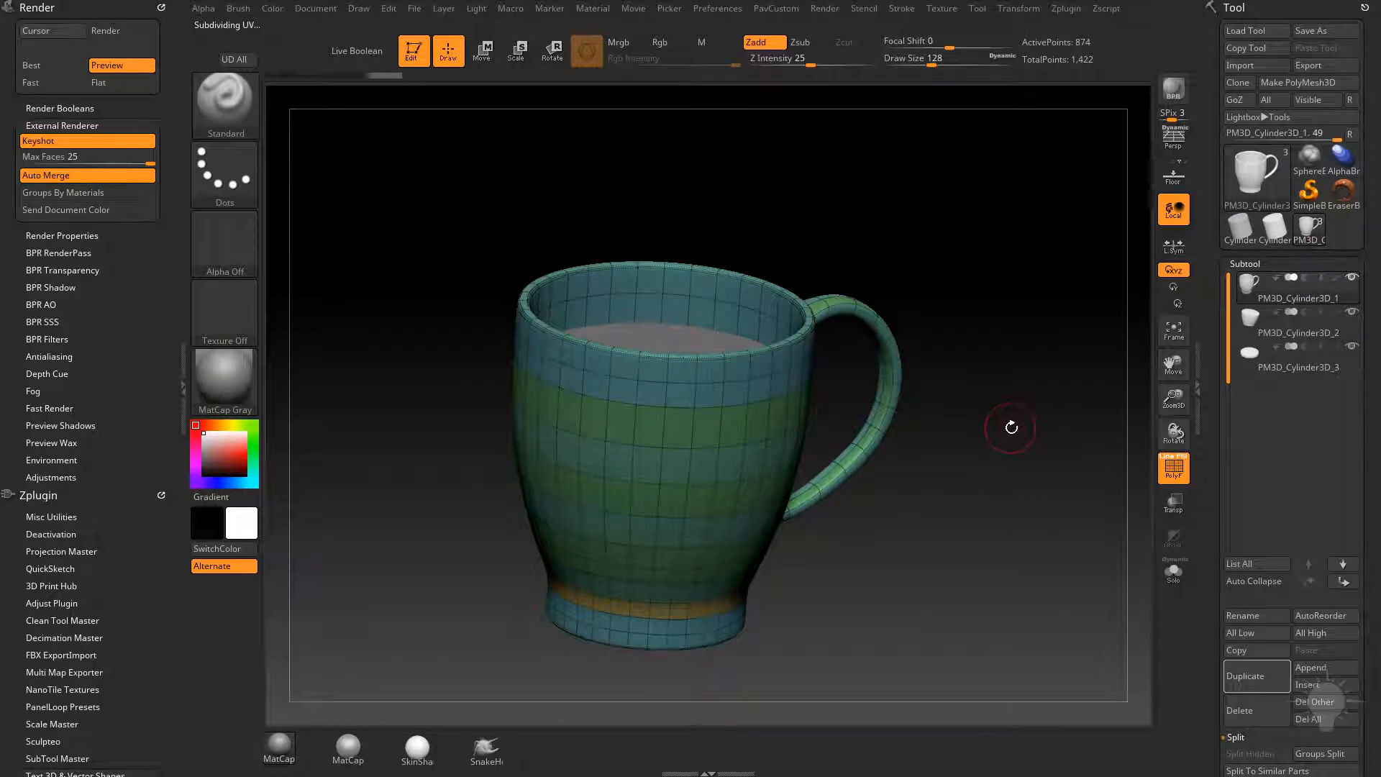
pyautogui.hotkey('shift', 'd')
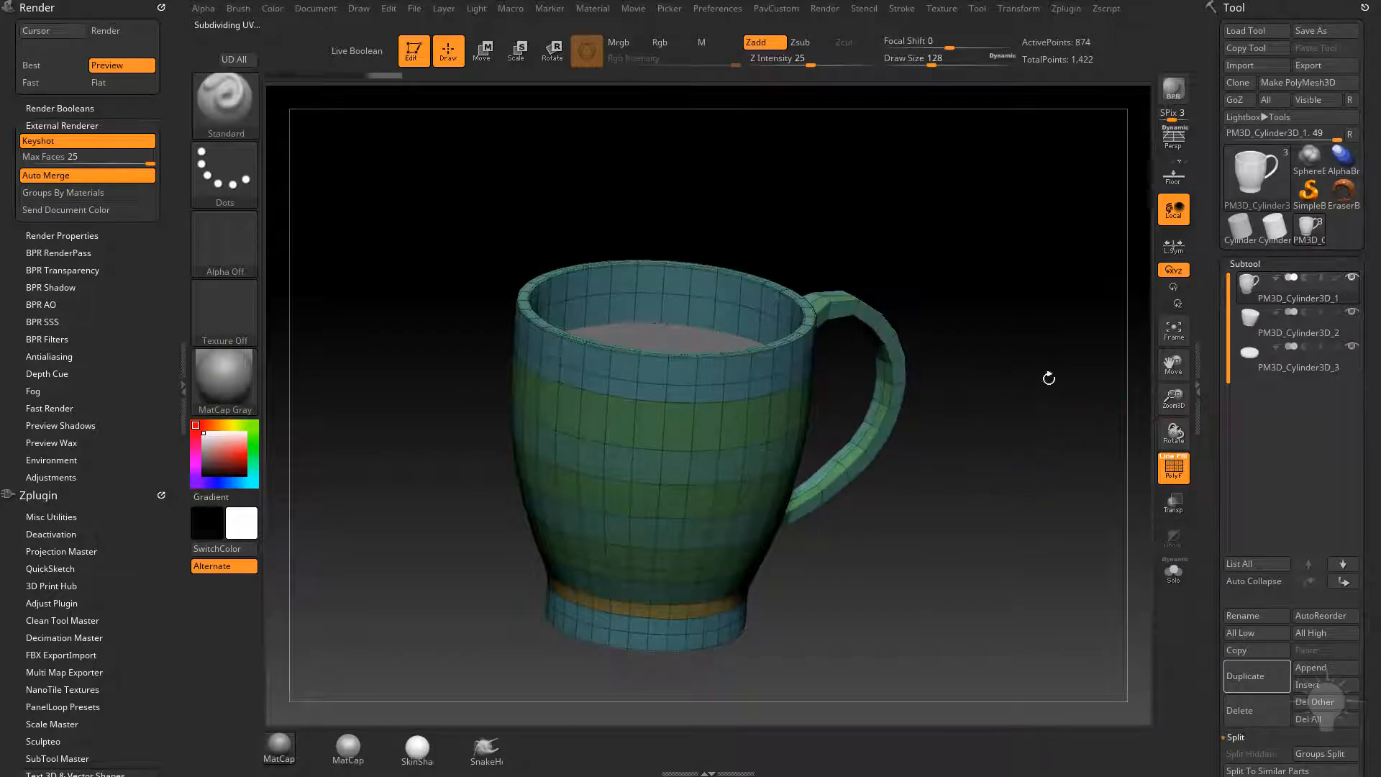
pyautogui.scroll(-8, 1219, 482)
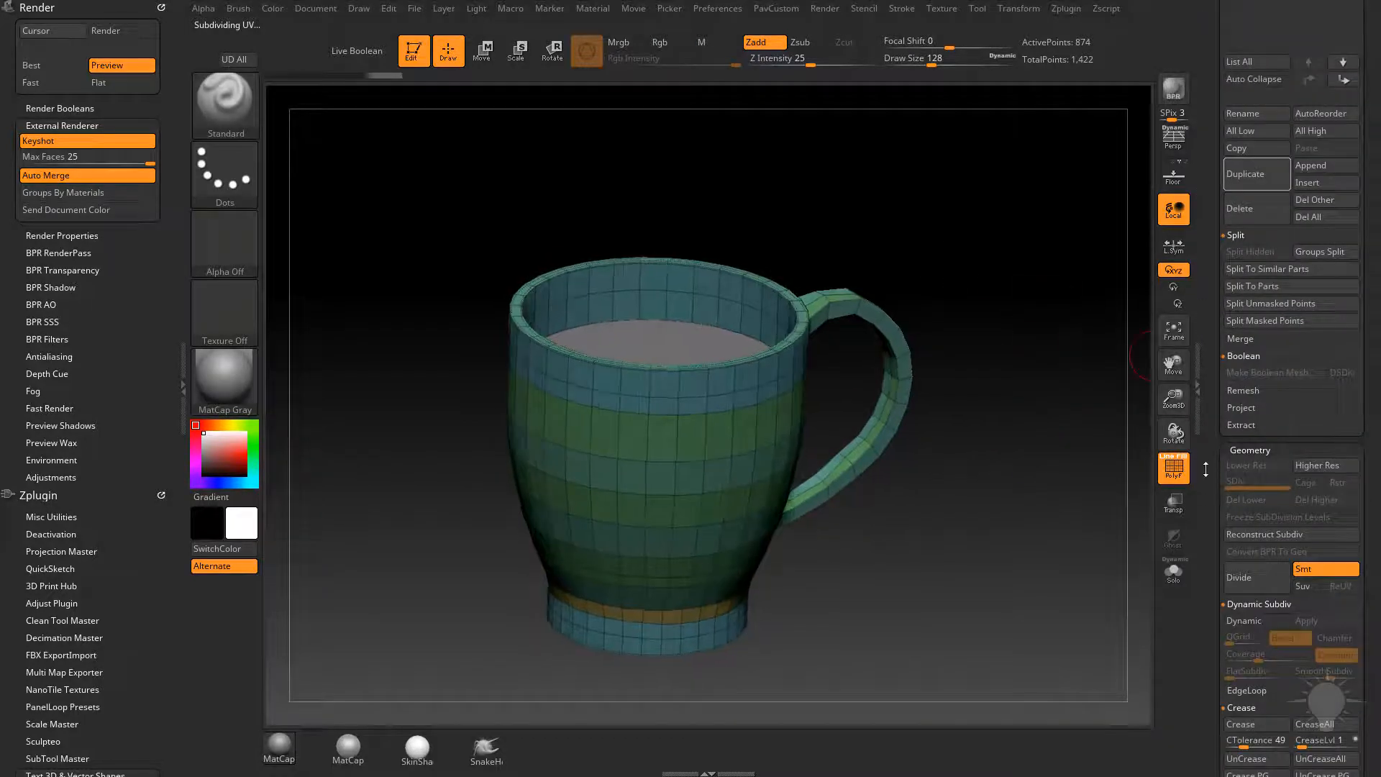
pyautogui.moveTo(1215, 407); pyautogui.dragTo(1215, 276)
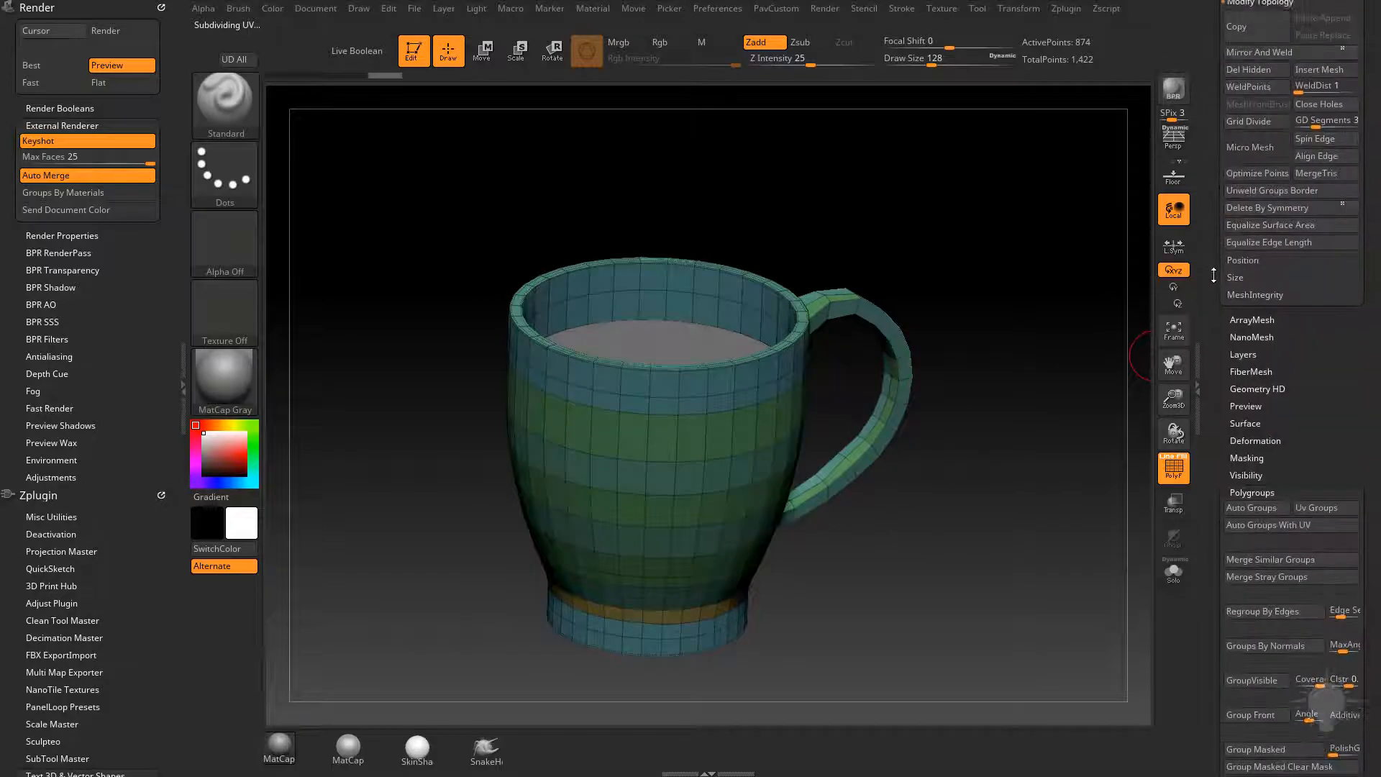
pyautogui.scroll(-3, 1237, 471)
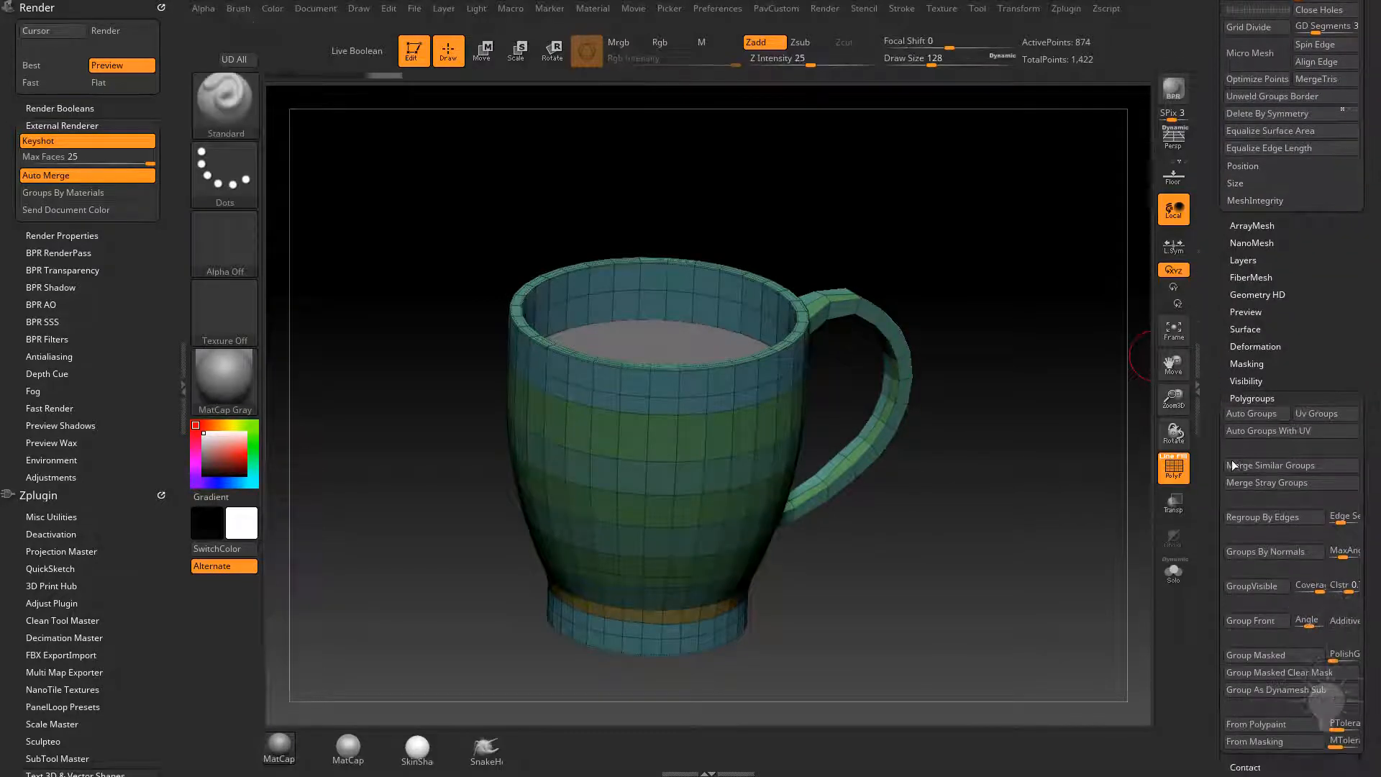
pyautogui.click(1264, 551)
pyautogui.moveTo(1079, 530); pyautogui.dragTo(1027, 527)
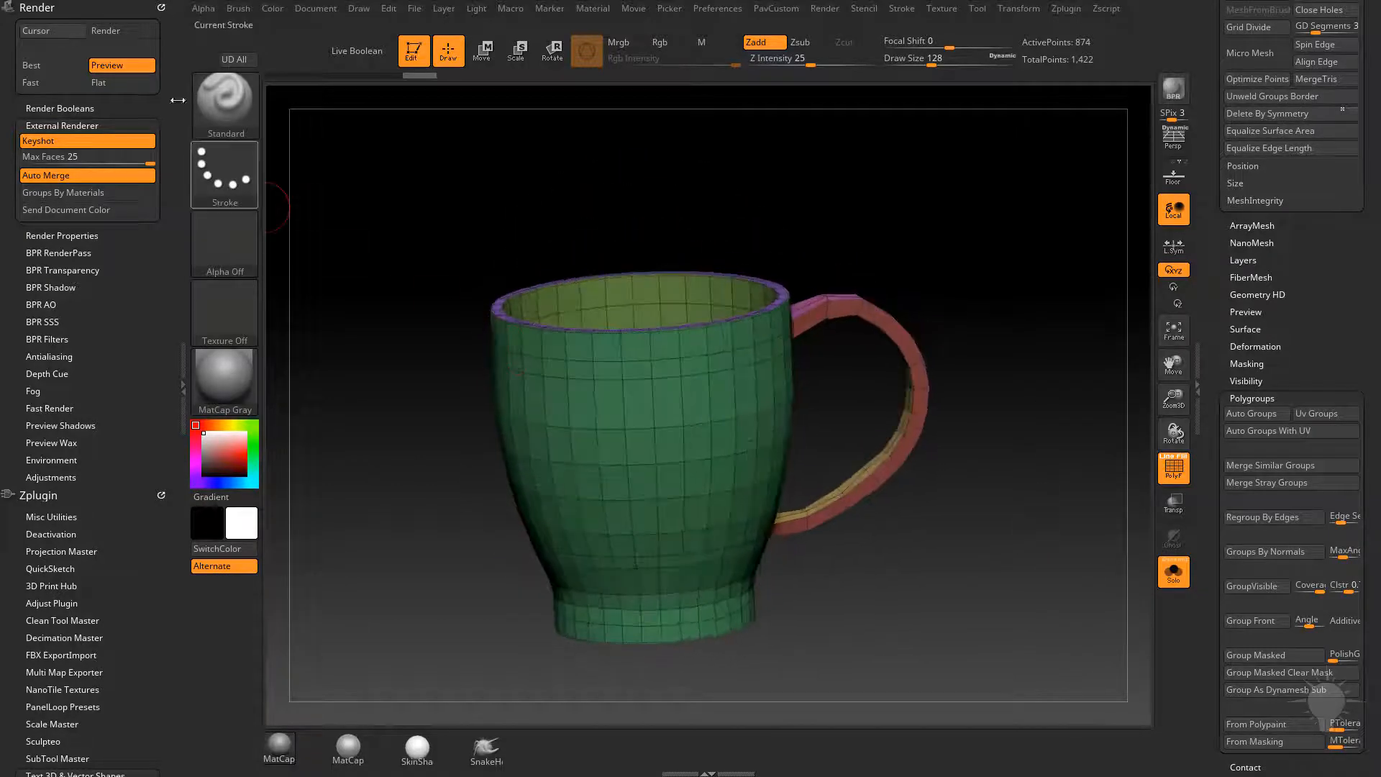
# Step: Open the UV Master settings, turn Symmetry off and turn Polygroups on for the unwrap
pyautogui.click(156, 7)
pyautogui.click(157, 7)
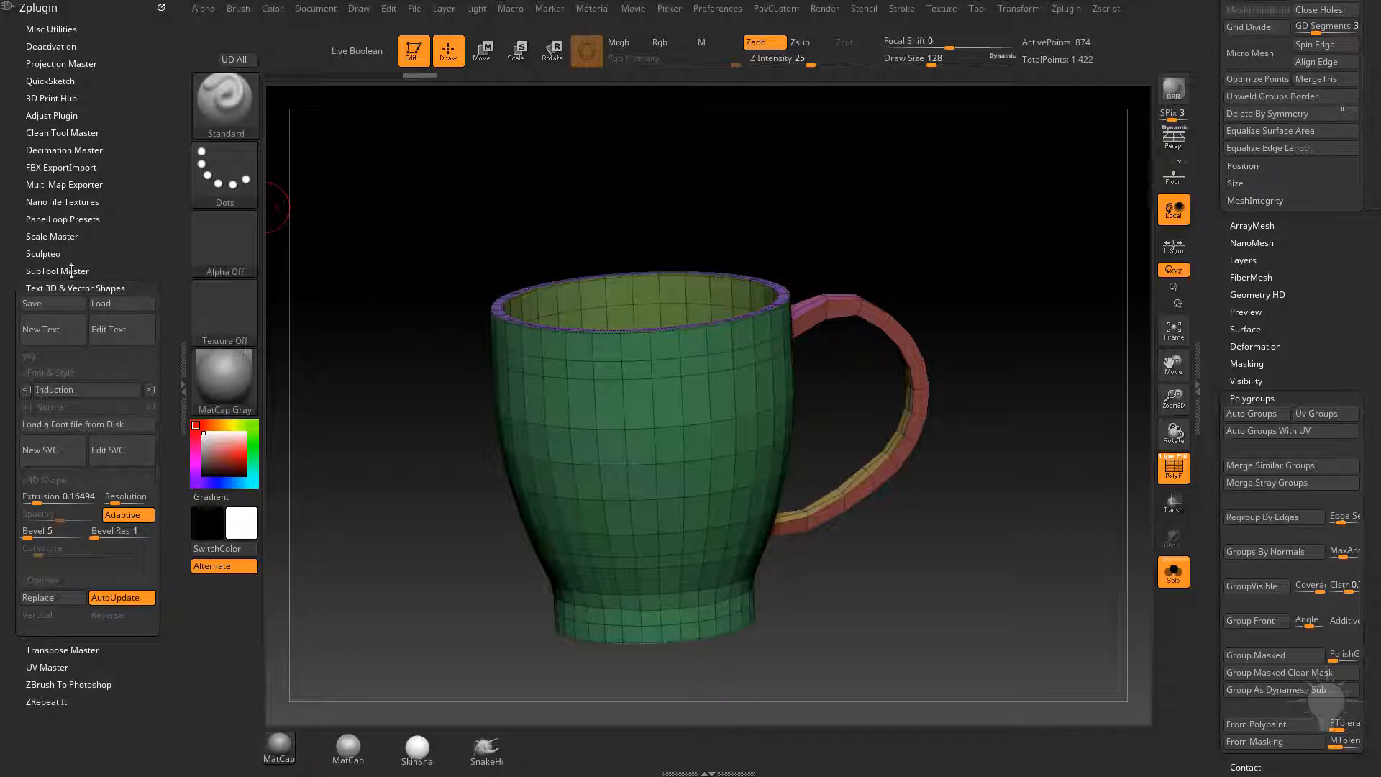
pyautogui.click(86, 288)
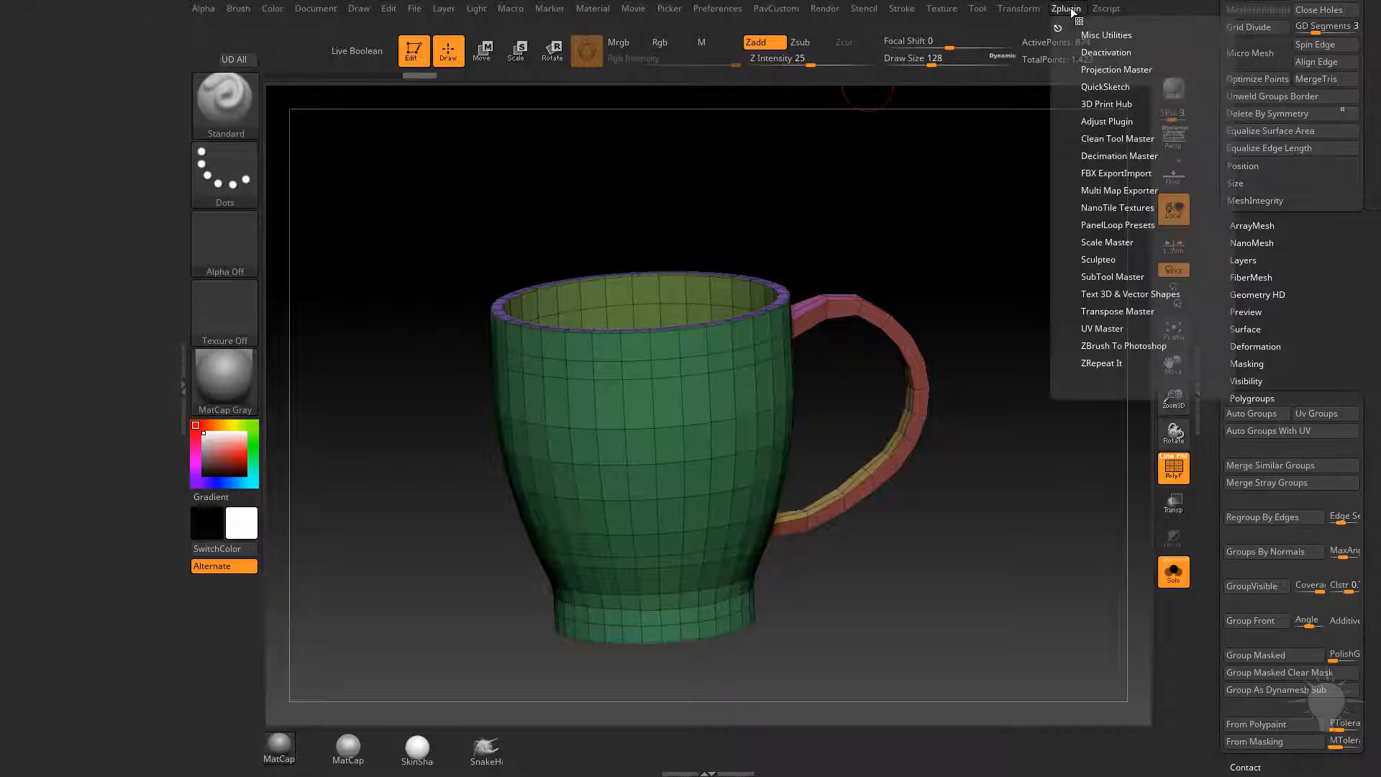
pyautogui.press('shift')
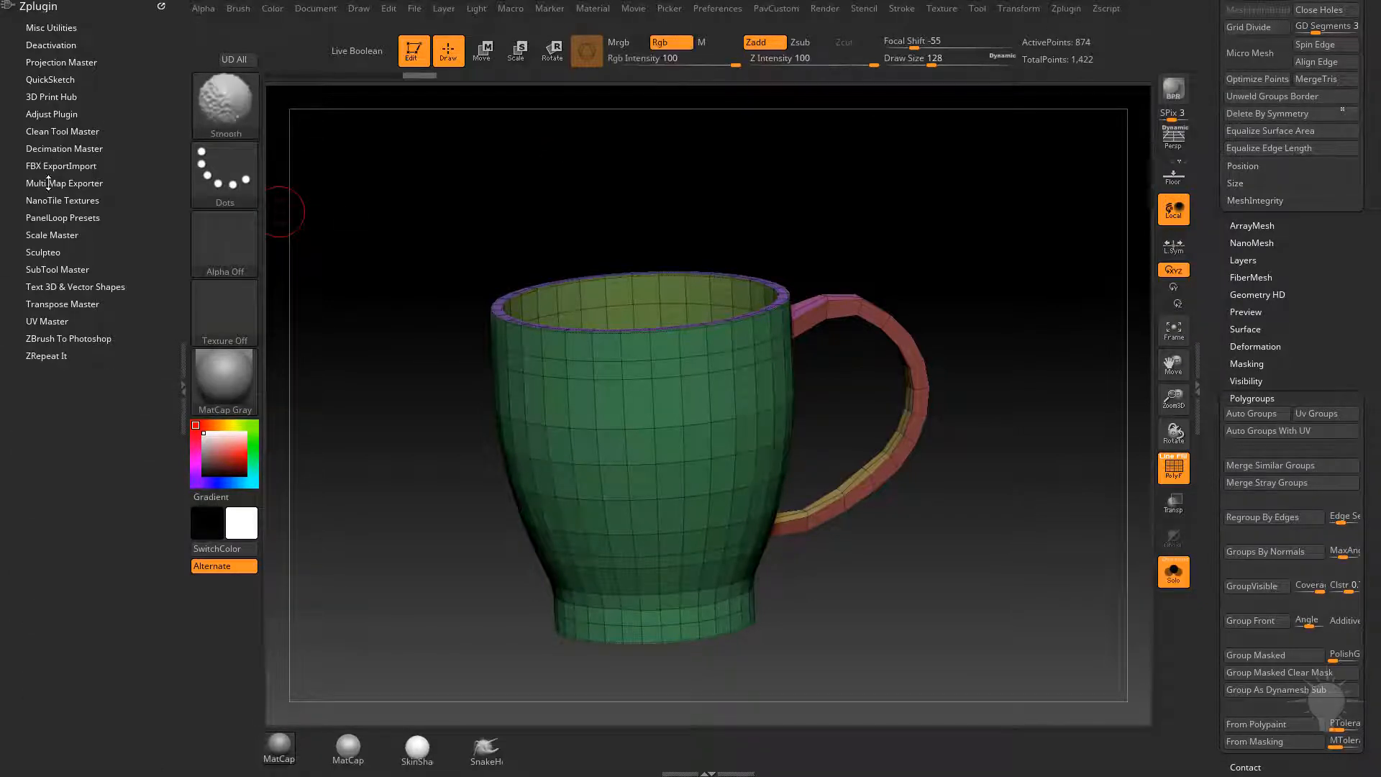
pyautogui.click(47, 321)
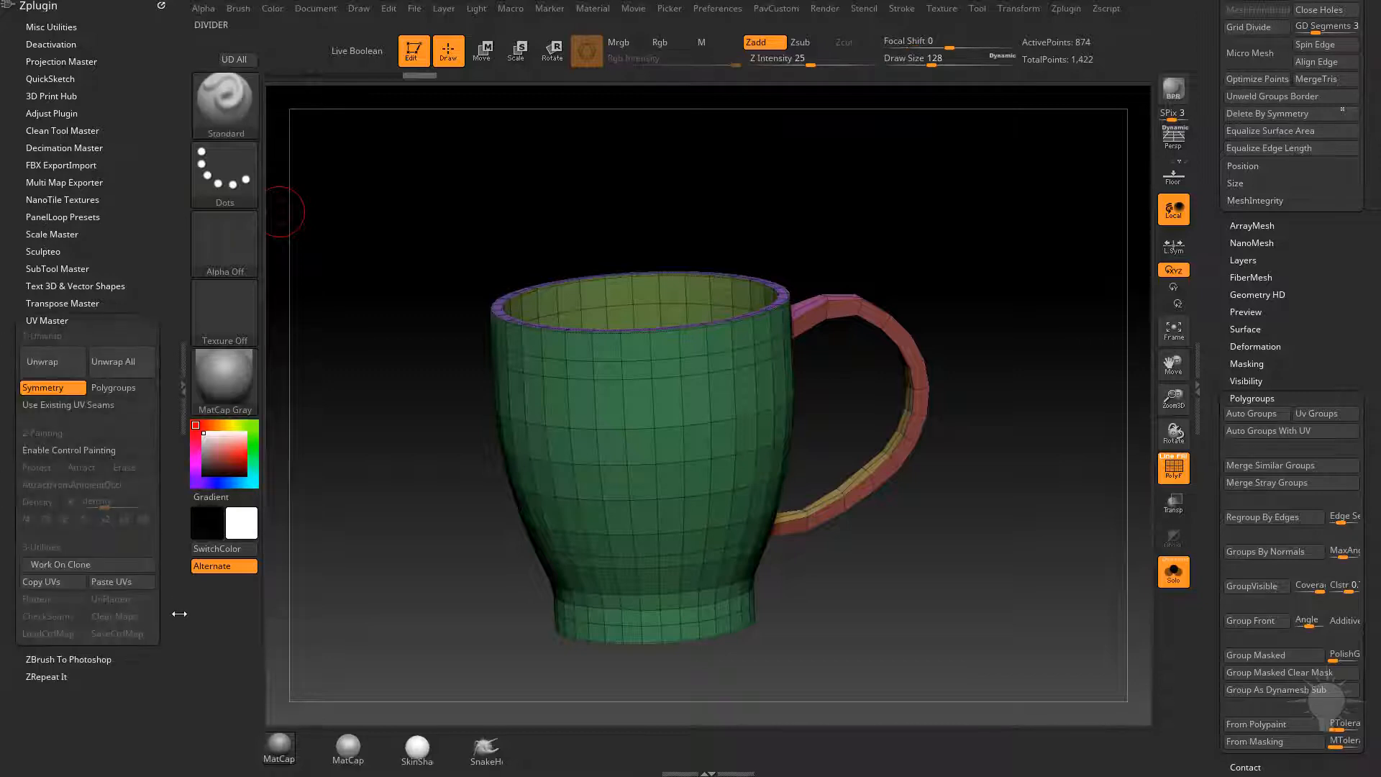
pyautogui.click(61, 389)
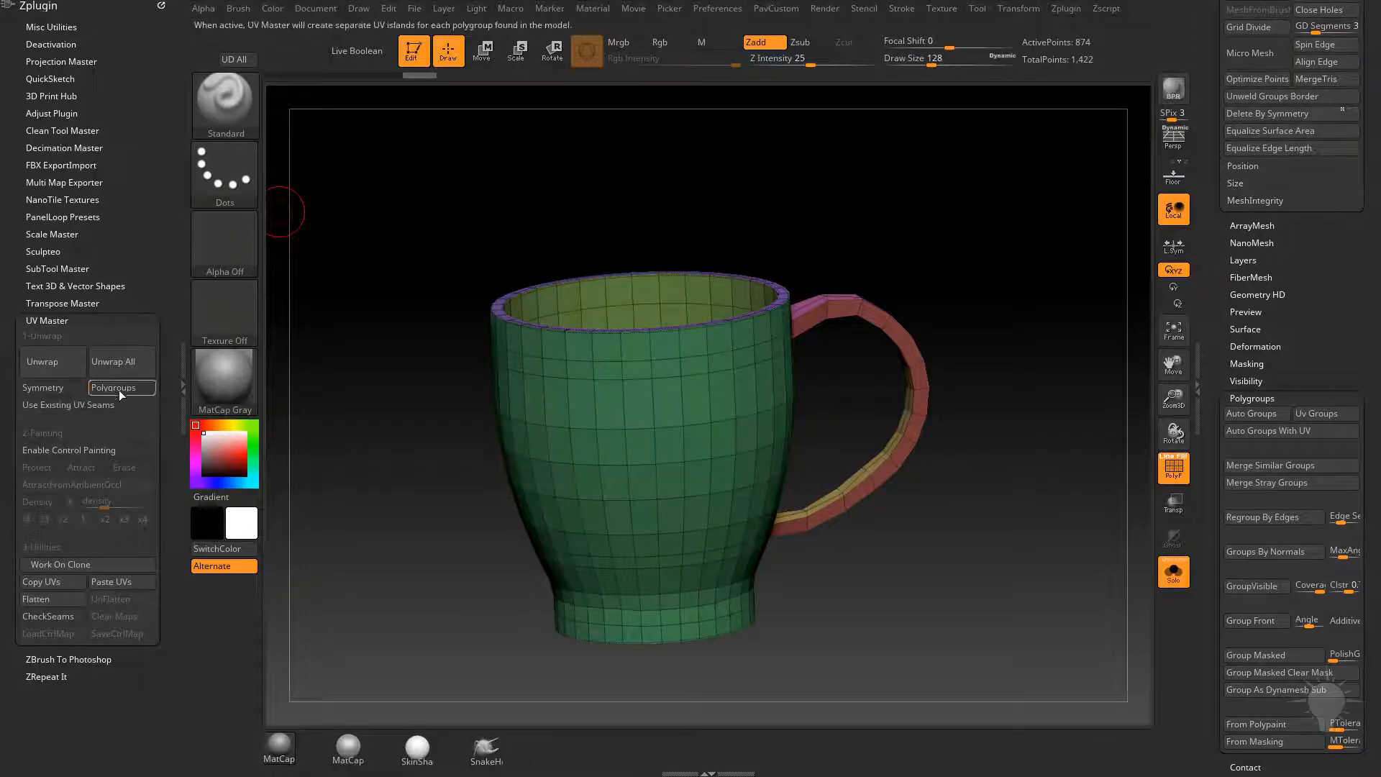
pyautogui.click(124, 387)
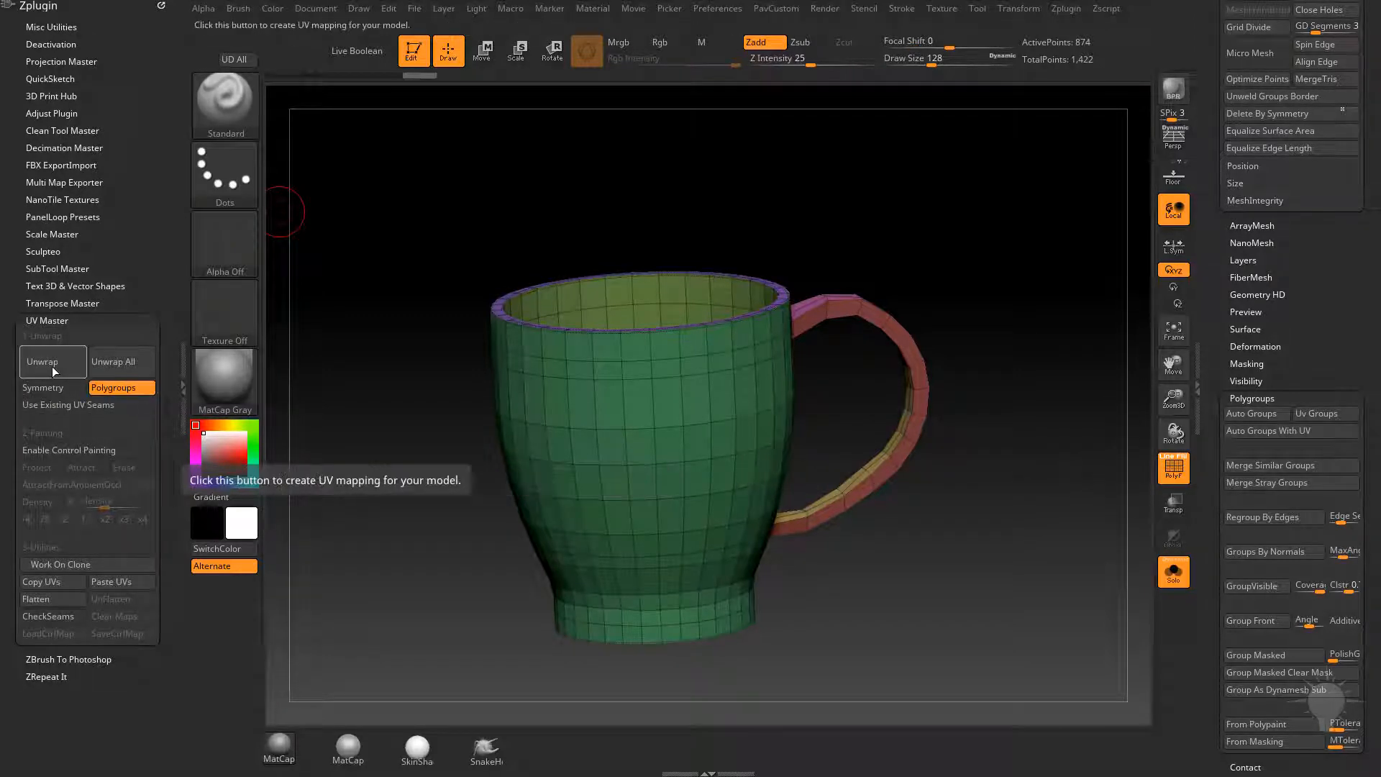
# Step: Create a working clone of the mug and unwrap its UVs by polygroups
pyautogui.click(71, 565)
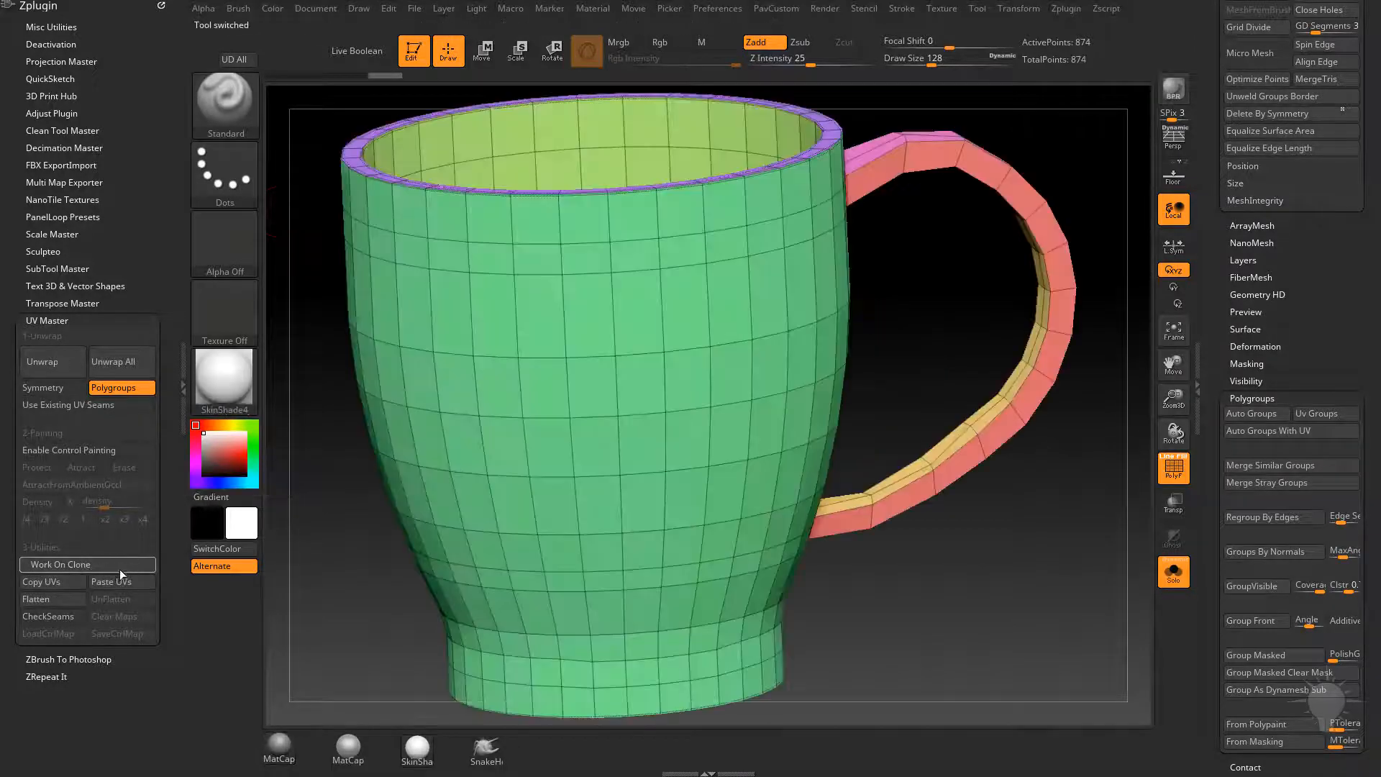
pyautogui.moveTo(921, 609); pyautogui.dragTo(988, 510)
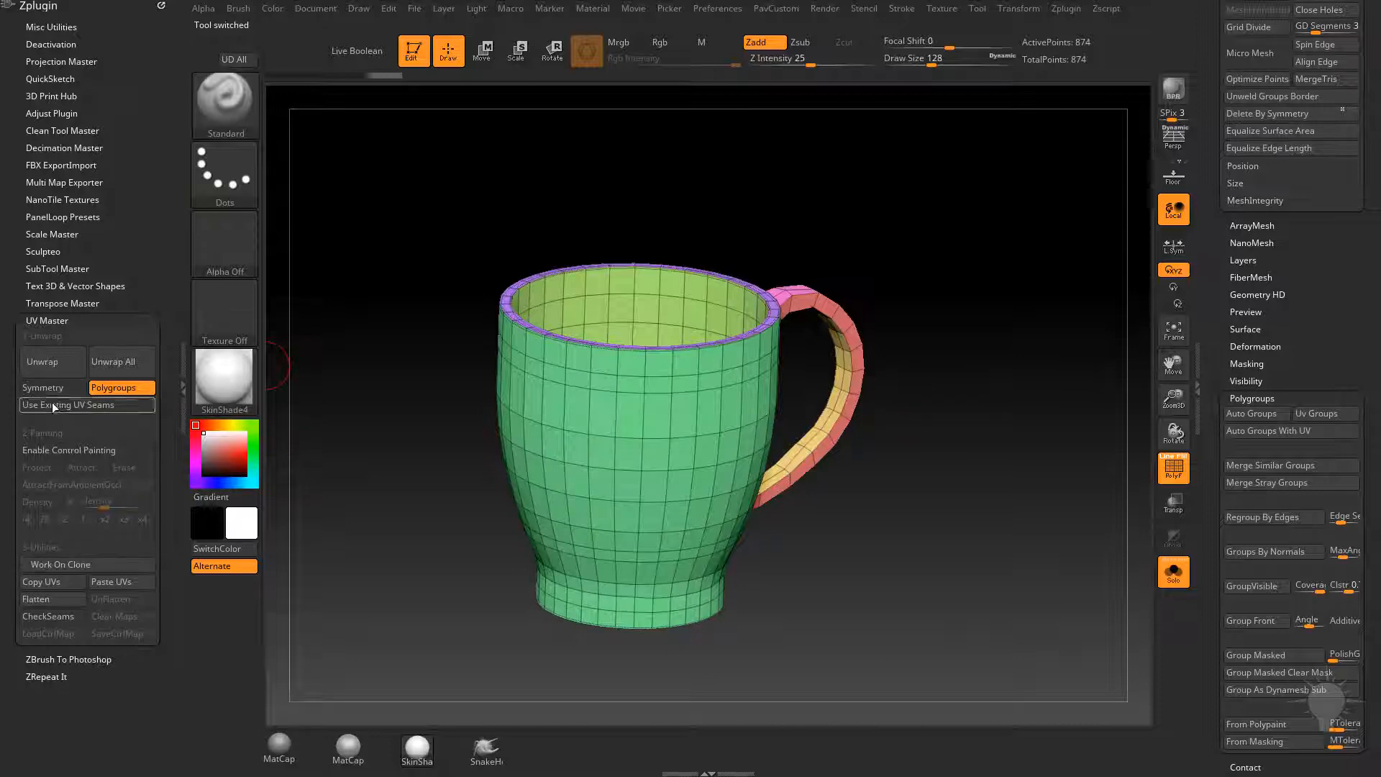
pyautogui.click(61, 364)
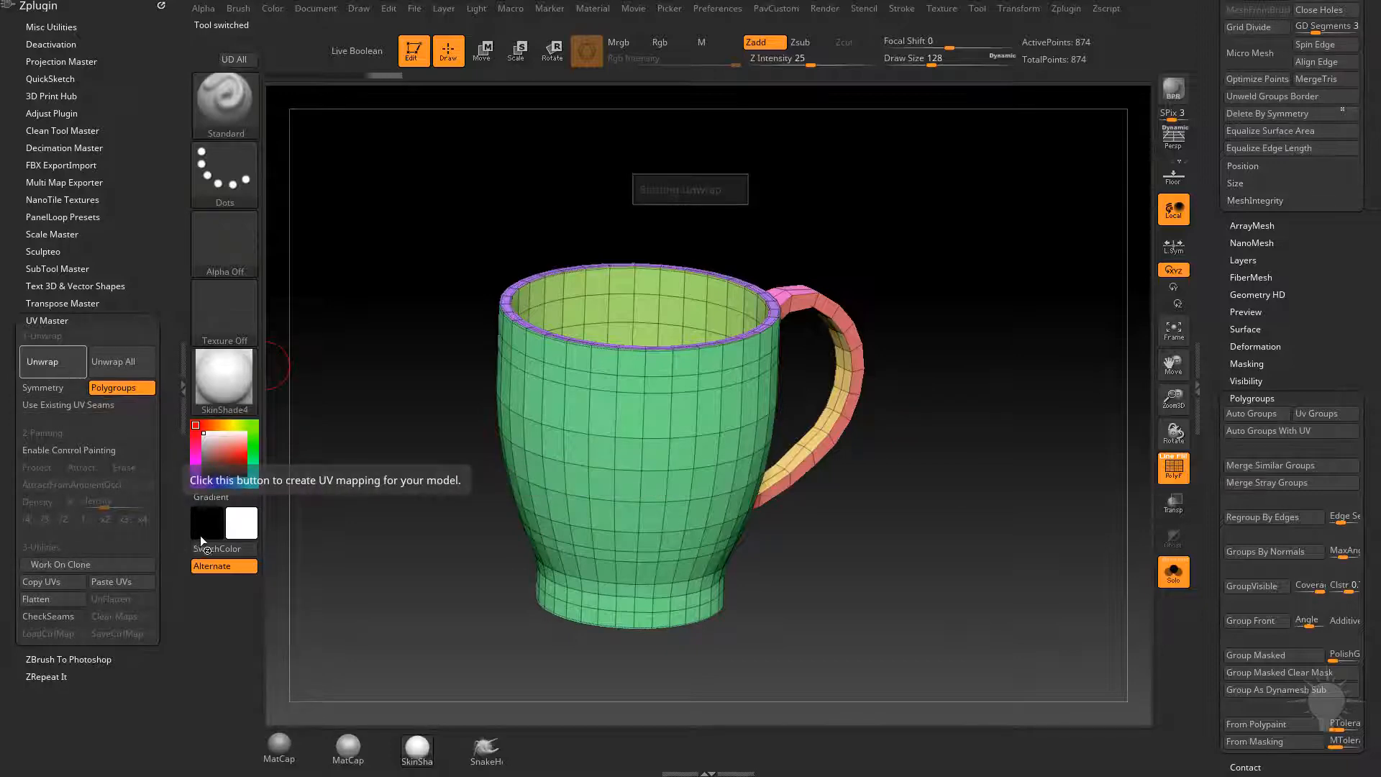
# Step: Flatten the unwrapped clone and examine the layout of its UV islands
pyautogui.click(56, 600)
pyautogui.keyDown('ctrl'); pyautogui.moveTo(1061, 416); pyautogui.dragTo(1051, 401, button='right'); pyautogui.keyUp('ctrl')
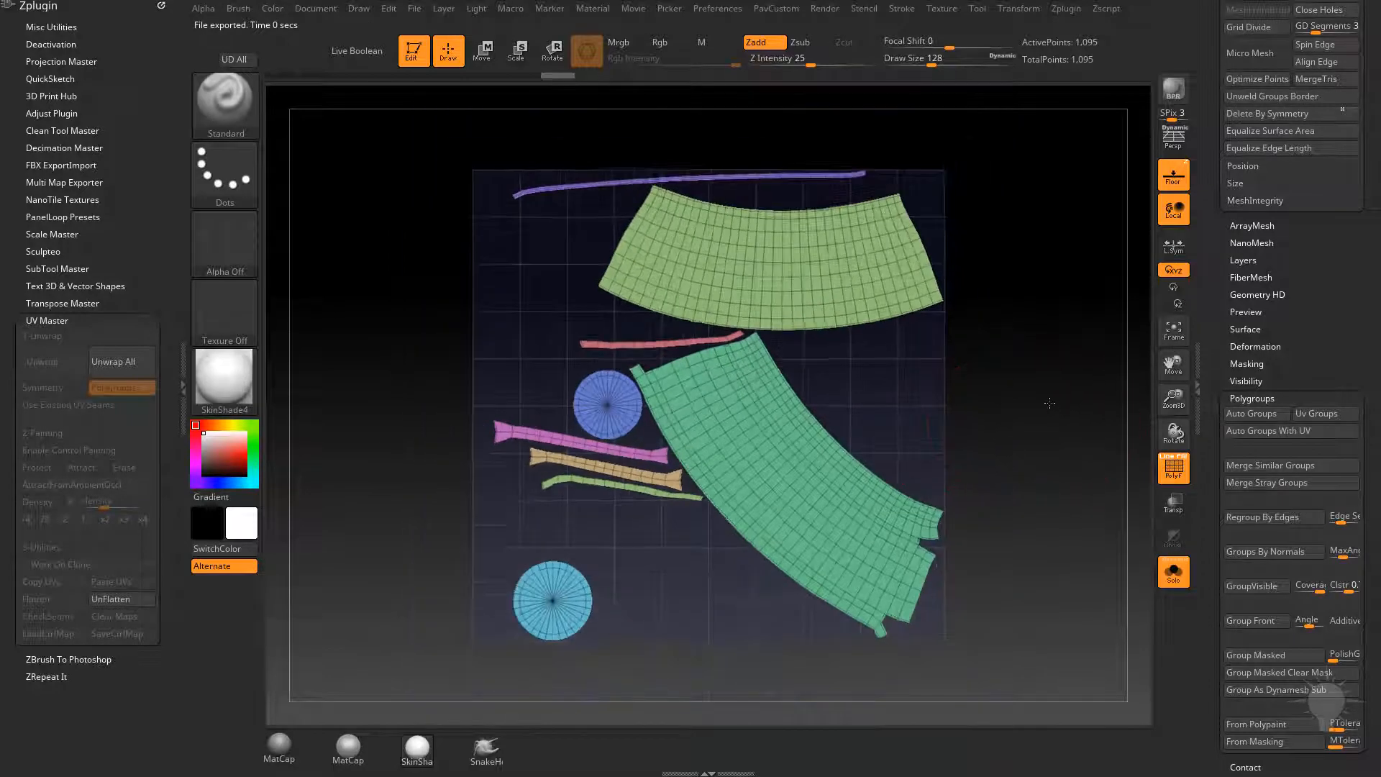
pyautogui.press('s')
pyautogui.moveTo(1050, 401); pyautogui.dragTo(1040, 401)
pyautogui.keyDown('alt'); pyautogui.moveTo(1043, 403); pyautogui.dragTo(1028, 419, button='right'); pyautogui.keyUp('alt')
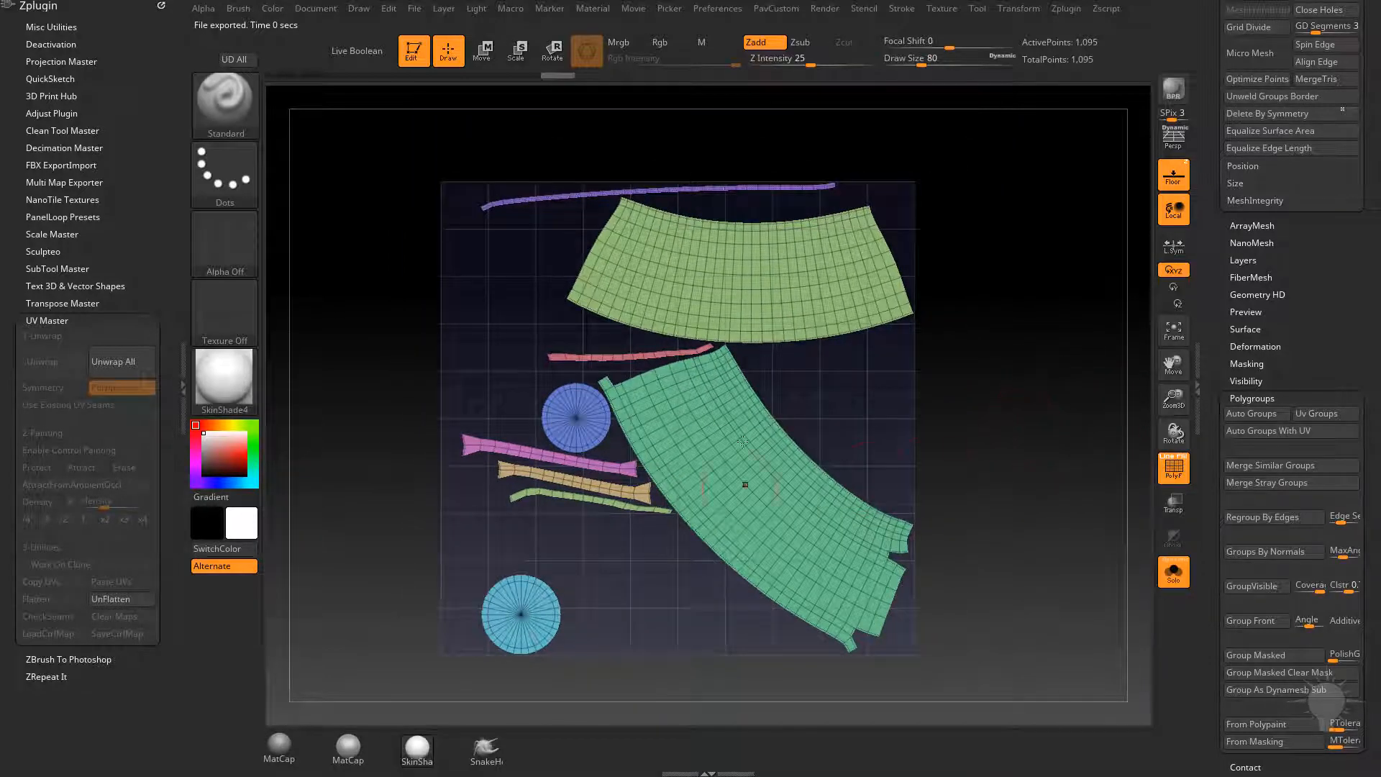
# Step: Try to mask everything except the mug's outer-wall UV island and move that island in the flattened layout
pyautogui.keyDown('ctrl'); pyautogui.keyDown('shift'); pyautogui.click(818, 472); pyautogui.keyUp('shift'); pyautogui.keyUp('ctrl')
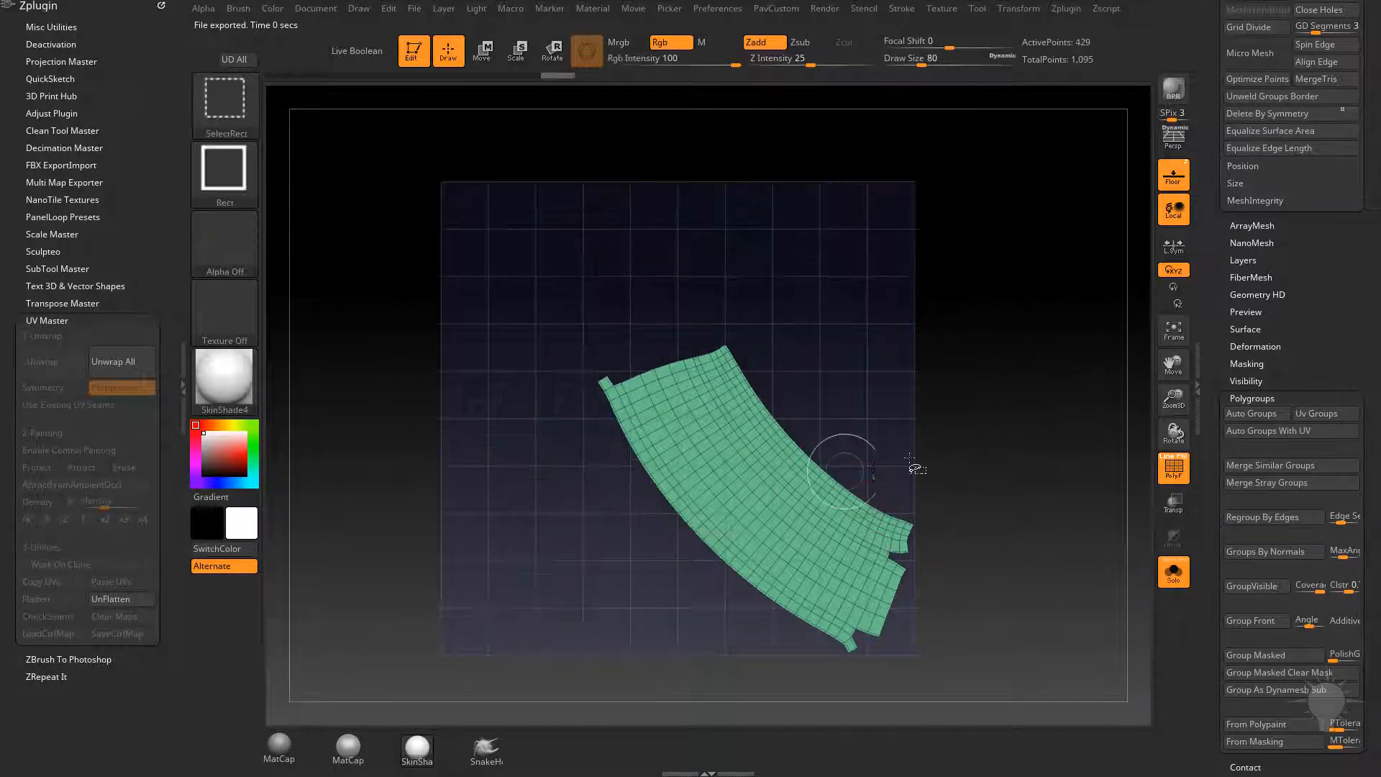
pyautogui.keyDown('ctrl'); pyautogui.click(982, 395); pyautogui.keyUp('ctrl')
pyautogui.keyDown('ctrl'); pyautogui.keyDown('shift'); pyautogui.click(996, 384); pyautogui.keyUp('shift'); pyautogui.keyUp('ctrl')
pyautogui.keyDown('ctrl'); pyautogui.click(1039, 357); pyautogui.keyUp('ctrl')
pyautogui.press('w')
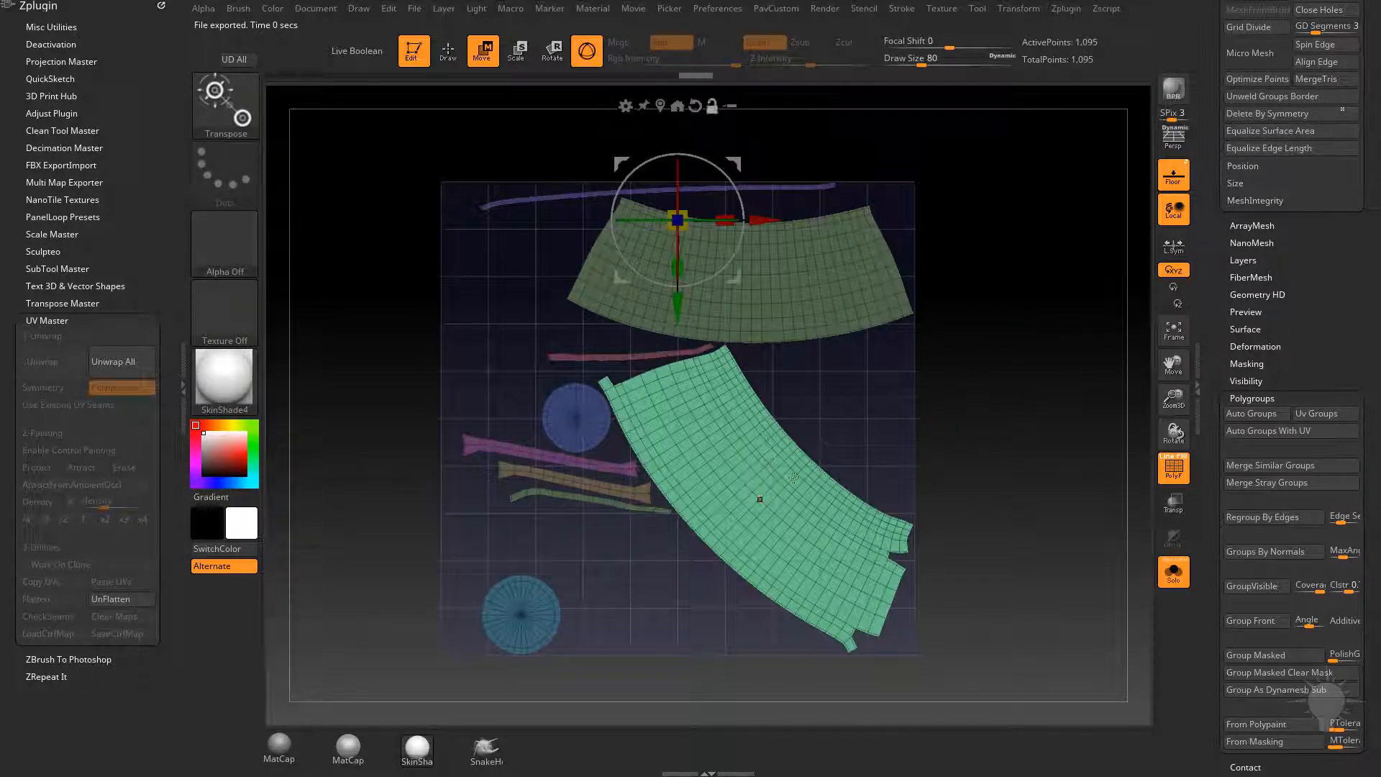
pyautogui.keyDown('alt'); pyautogui.click(770, 488); pyautogui.keyUp('alt')
pyautogui.moveTo(837, 485); pyautogui.dragTo(937, 419)
pyautogui.hotkey('ctrl', 'z')
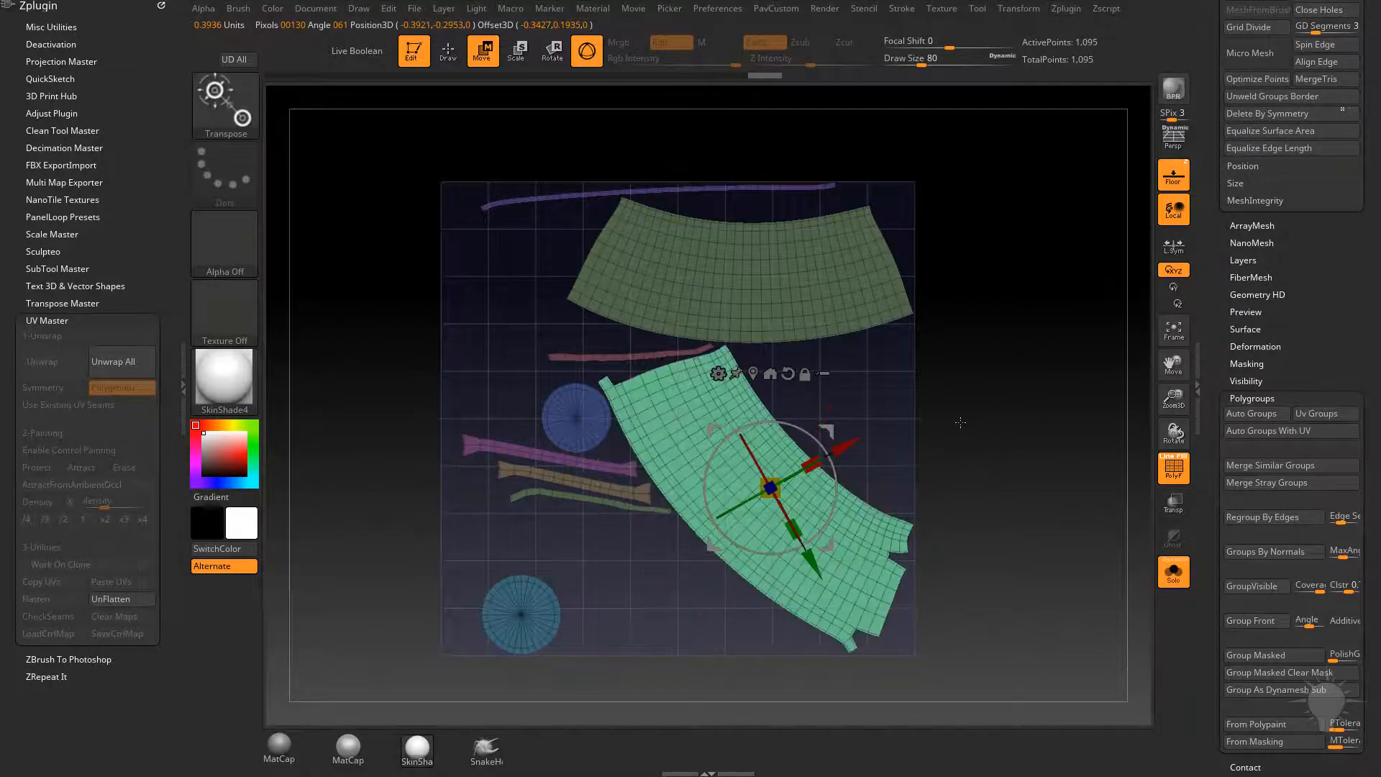
pyautogui.press('q')
pyautogui.keyDown('ctrl'); pyautogui.moveTo(976, 363); pyautogui.dragTo(936, 412); pyautogui.keyUp('ctrl')
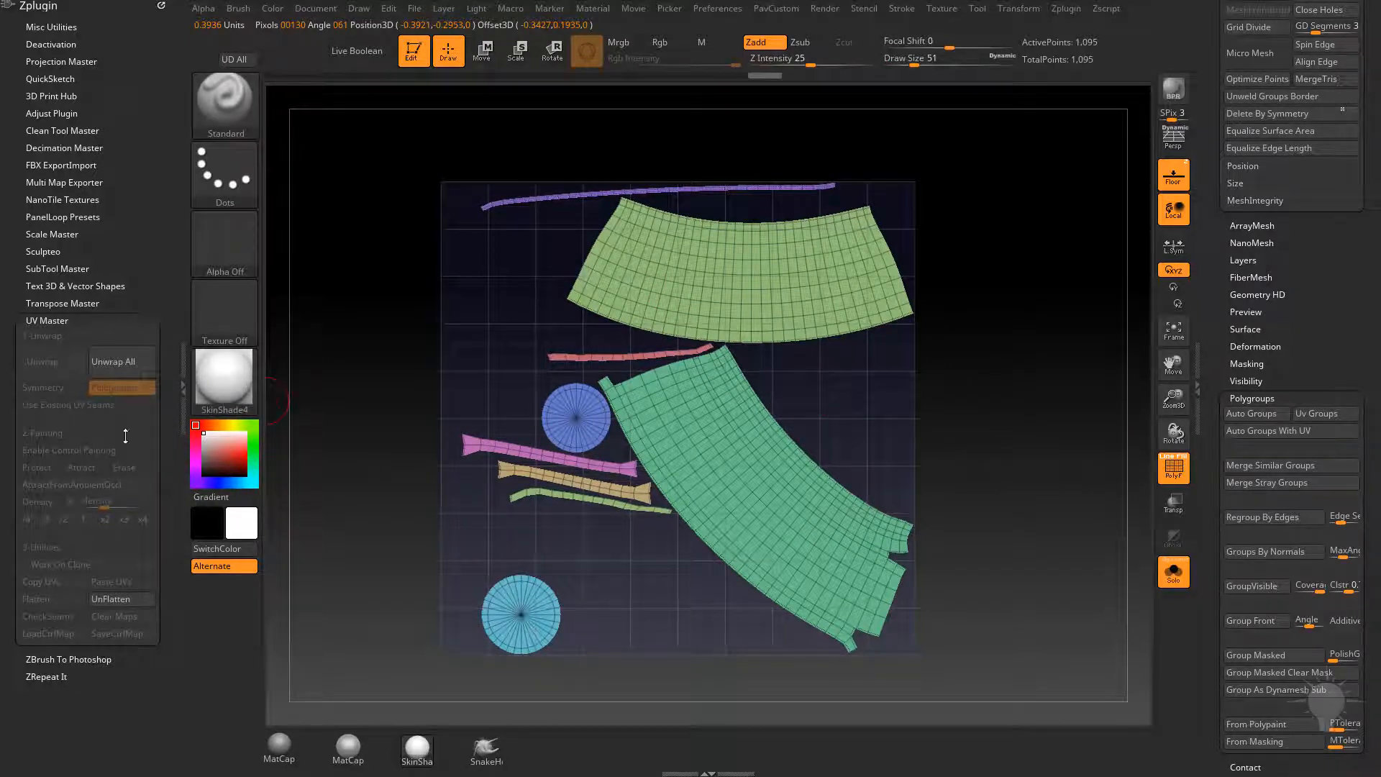
# Step: Unflatten the clone, copy its UVs and paste them onto the original mug
pyautogui.click(50, 581)
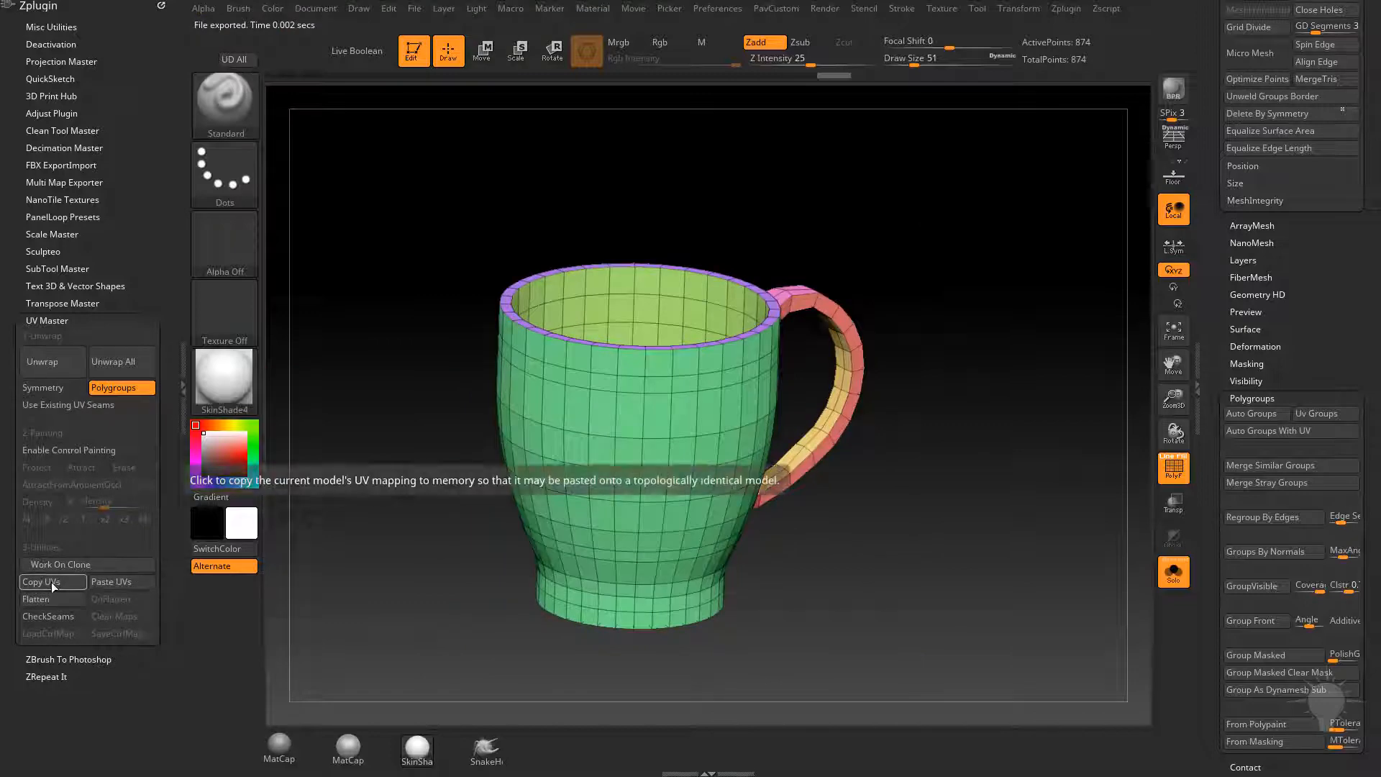
pyautogui.moveTo(1223, 309); pyautogui.dragTo(1203, 592)
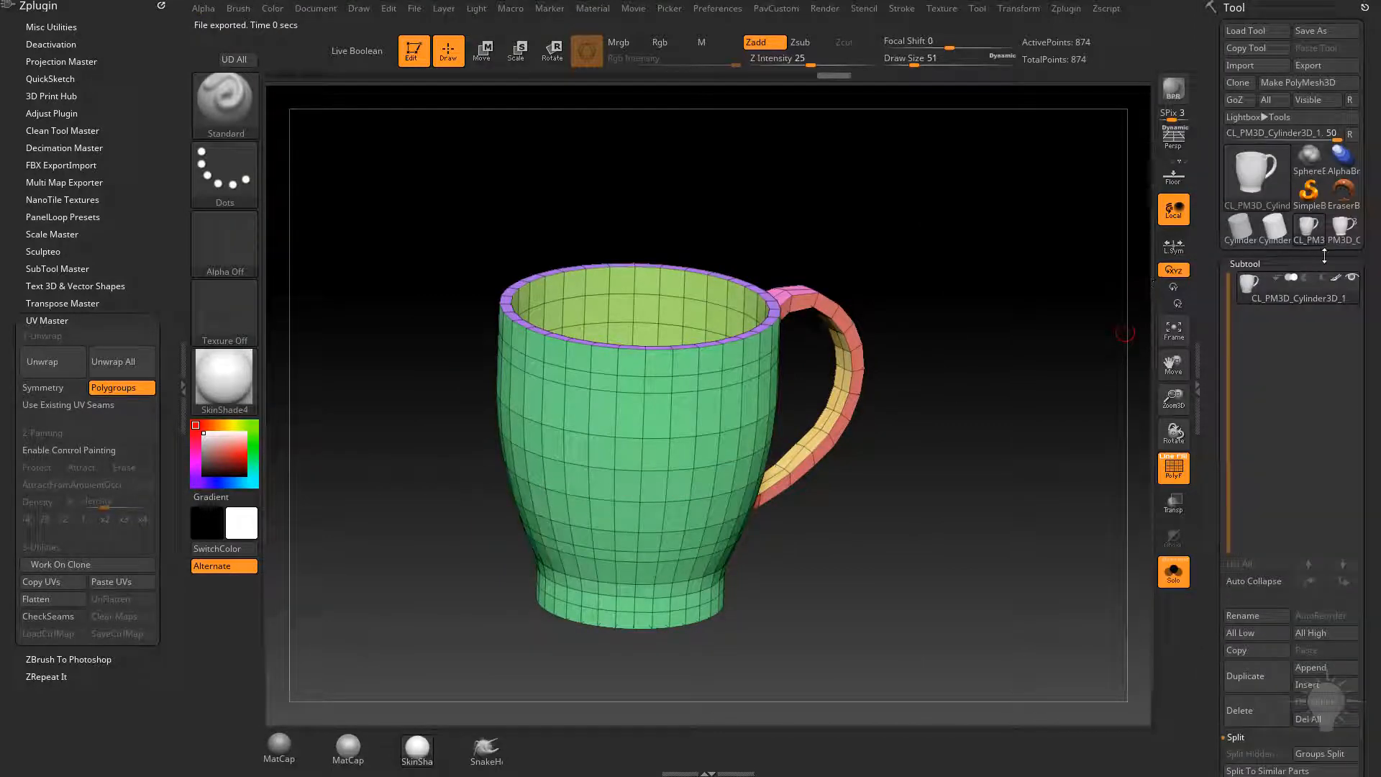
pyautogui.click(1345, 241)
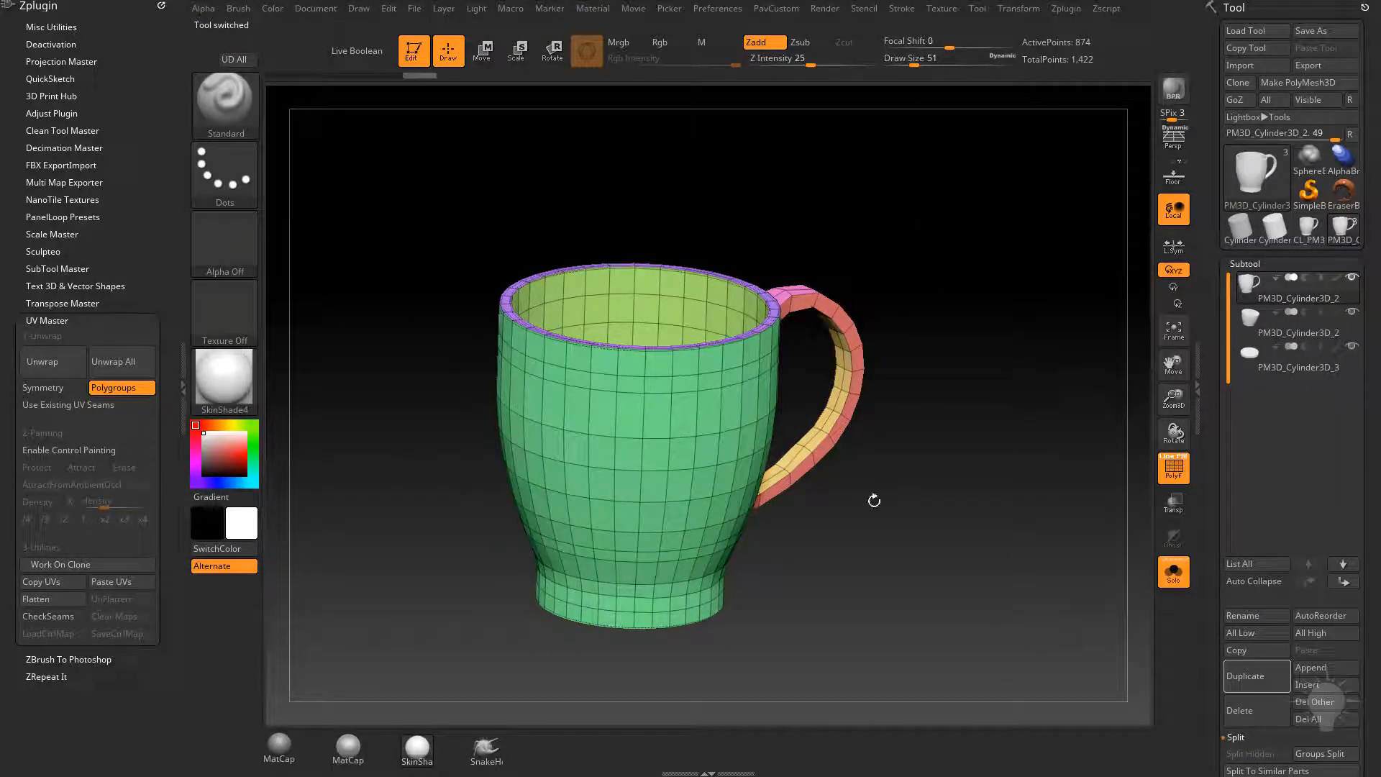
pyautogui.click(101, 582)
# Step: Switch to the ZModeler brush and set its edge action to Crease with the EdgeLoop Complete target
pyautogui.moveTo(1022, 439); pyautogui.dragTo(931, 406)
pyautogui.moveTo(1028, 356); pyautogui.dragTo(1013, 344)
pyautogui.press('`')
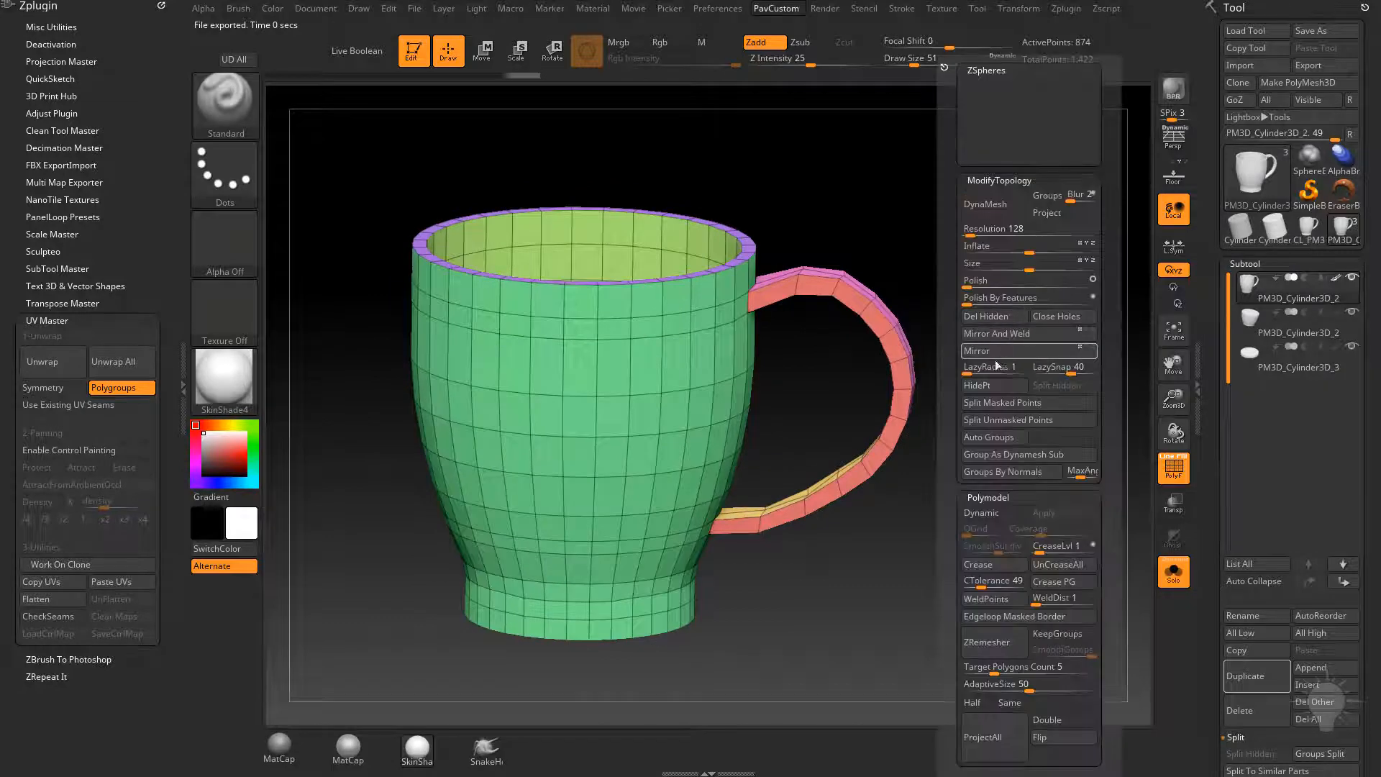
pyautogui.click(989, 570)
pyautogui.moveTo(1009, 394)
pyautogui.keyDown('alt'); pyautogui.mouseDown()
pyautogui.moveTo(914, 432)
pyautogui.moveTo(969, 386)
pyautogui.mouseUp(); pyautogui.keyUp('alt')
pyautogui.press('b')
pyautogui.press('z')
pyautogui.press('m')
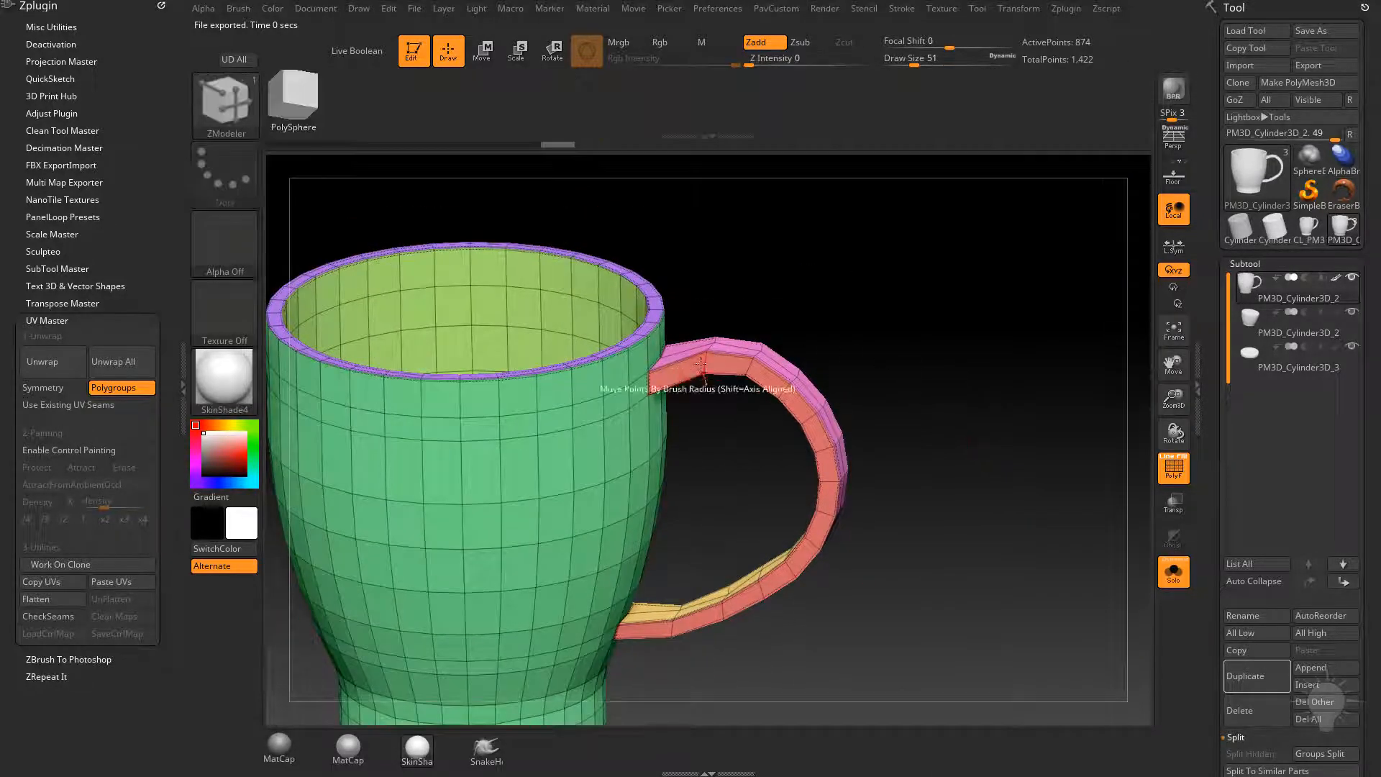
pyautogui.press('space')
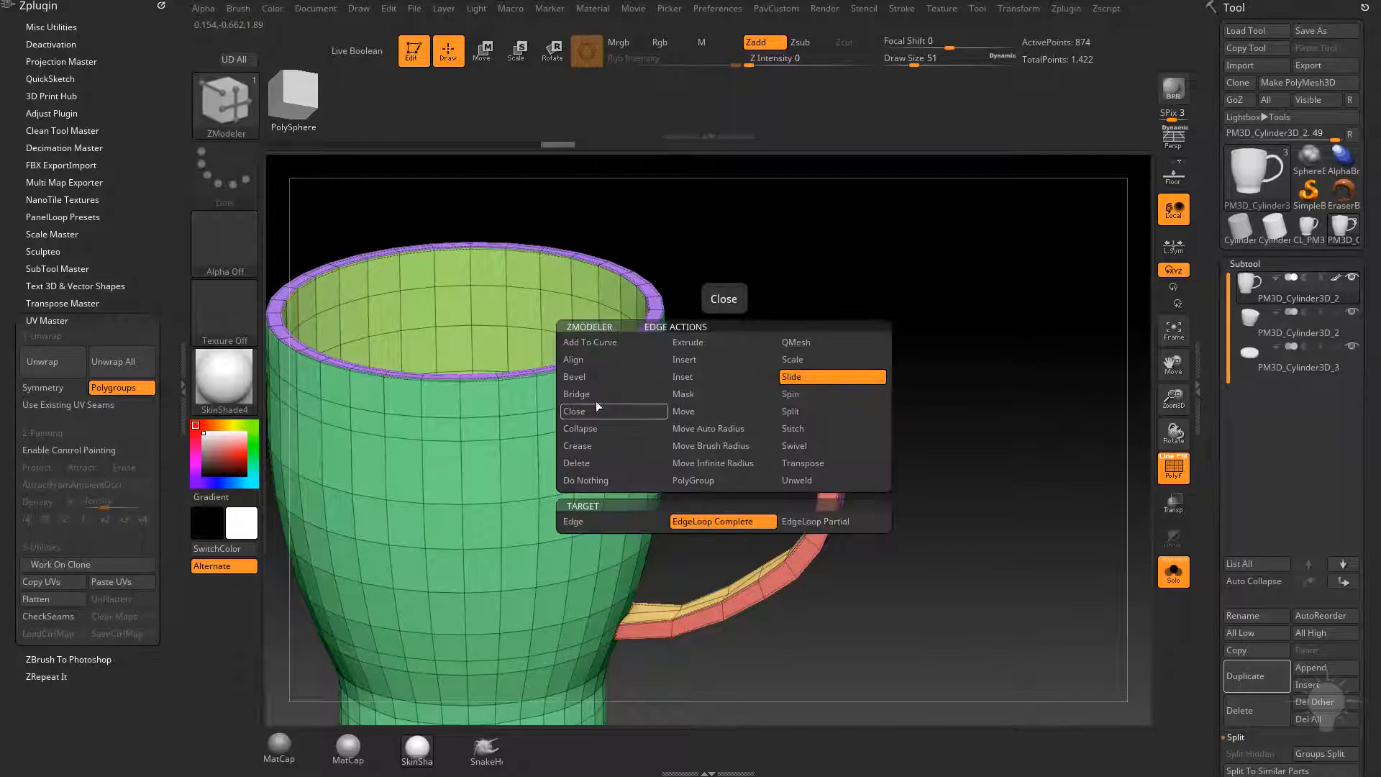
pyautogui.click(594, 446)
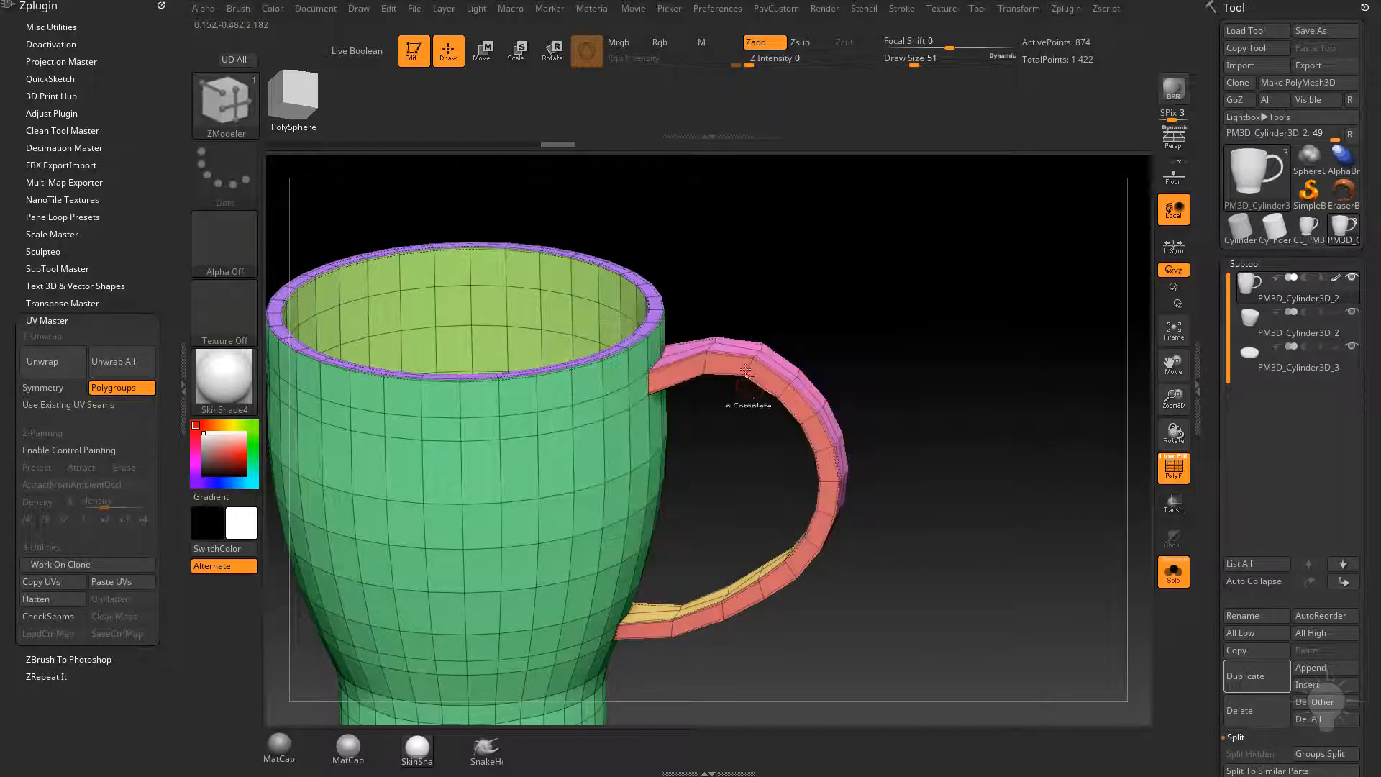
pyautogui.moveTo(889, 466); pyautogui.dragTo(809, 524)
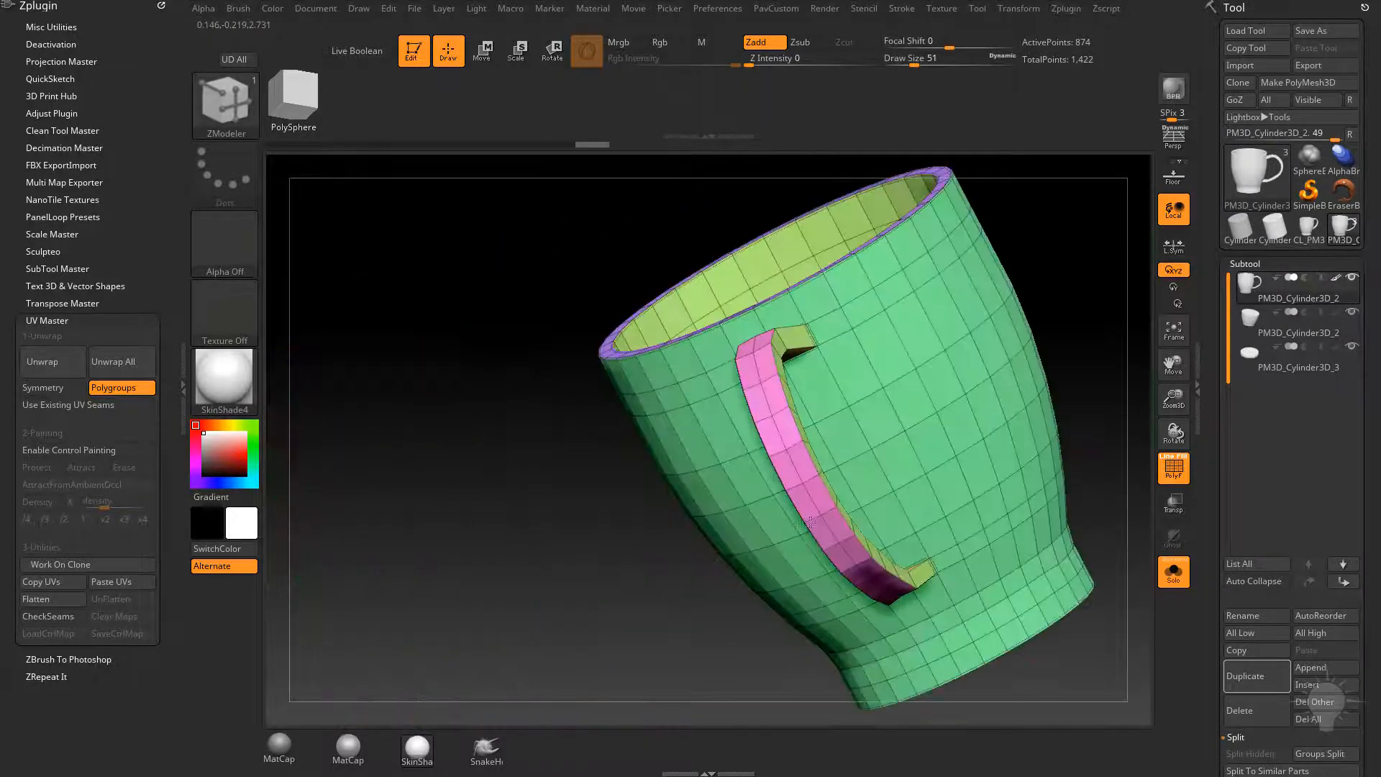
pyautogui.click(809, 523)
# Step: Smooth the mug with dynamic subdivision, show all subtools again and hide the polyframe
pyautogui.keyDown('shift'); pyautogui.moveTo(809, 523); pyautogui.dragTo(996, 472, button='right'); pyautogui.keyUp('shift')
pyautogui.press('d')
pyautogui.click(1173, 571)
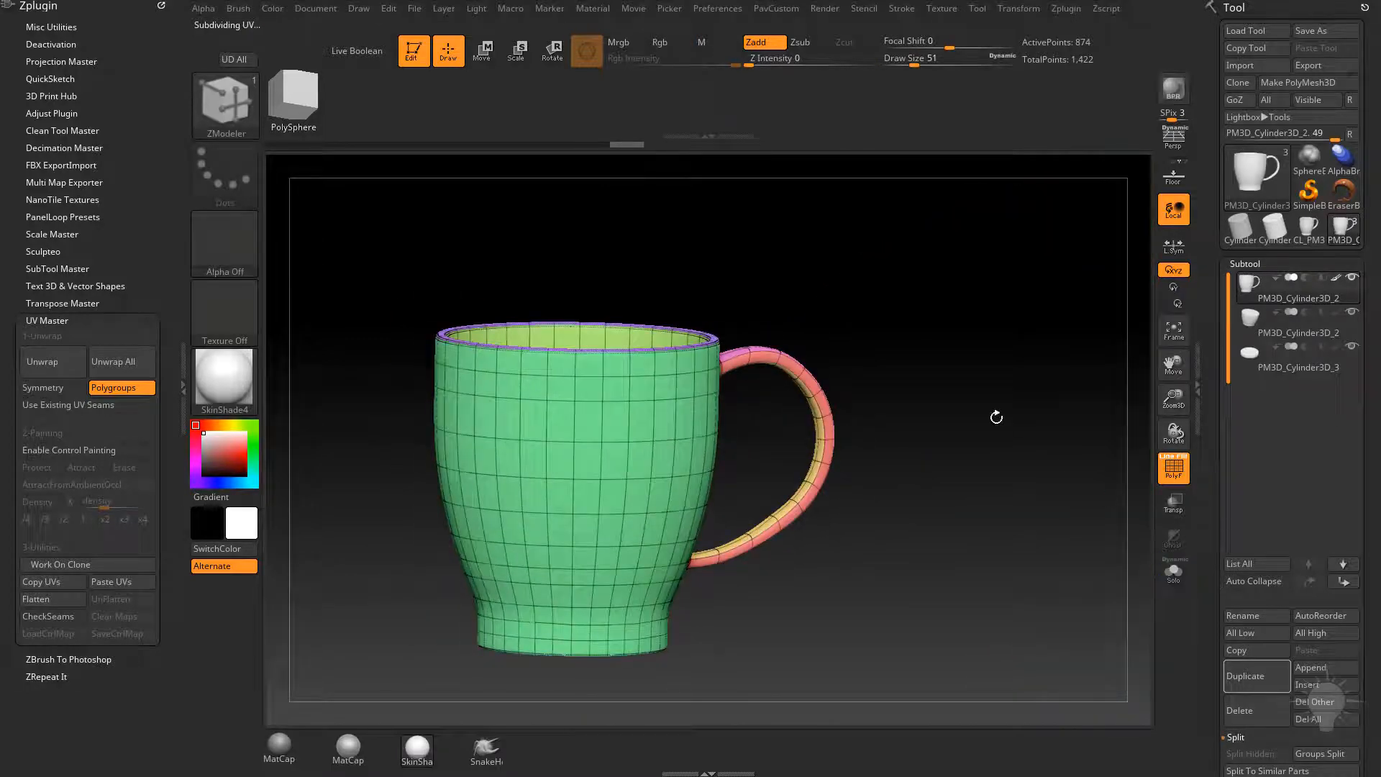
pyautogui.moveTo(996, 417); pyautogui.dragTo(702, 390, button='right')
pyautogui.hotkey('shift', 'f')
pyautogui.moveTo(977, 453); pyautogui.dragTo(1027, 440)
# Step: Solo the liquid and the surface disc in turn to examine their shapes, ending with the liquid active
pyautogui.click(1295, 324)
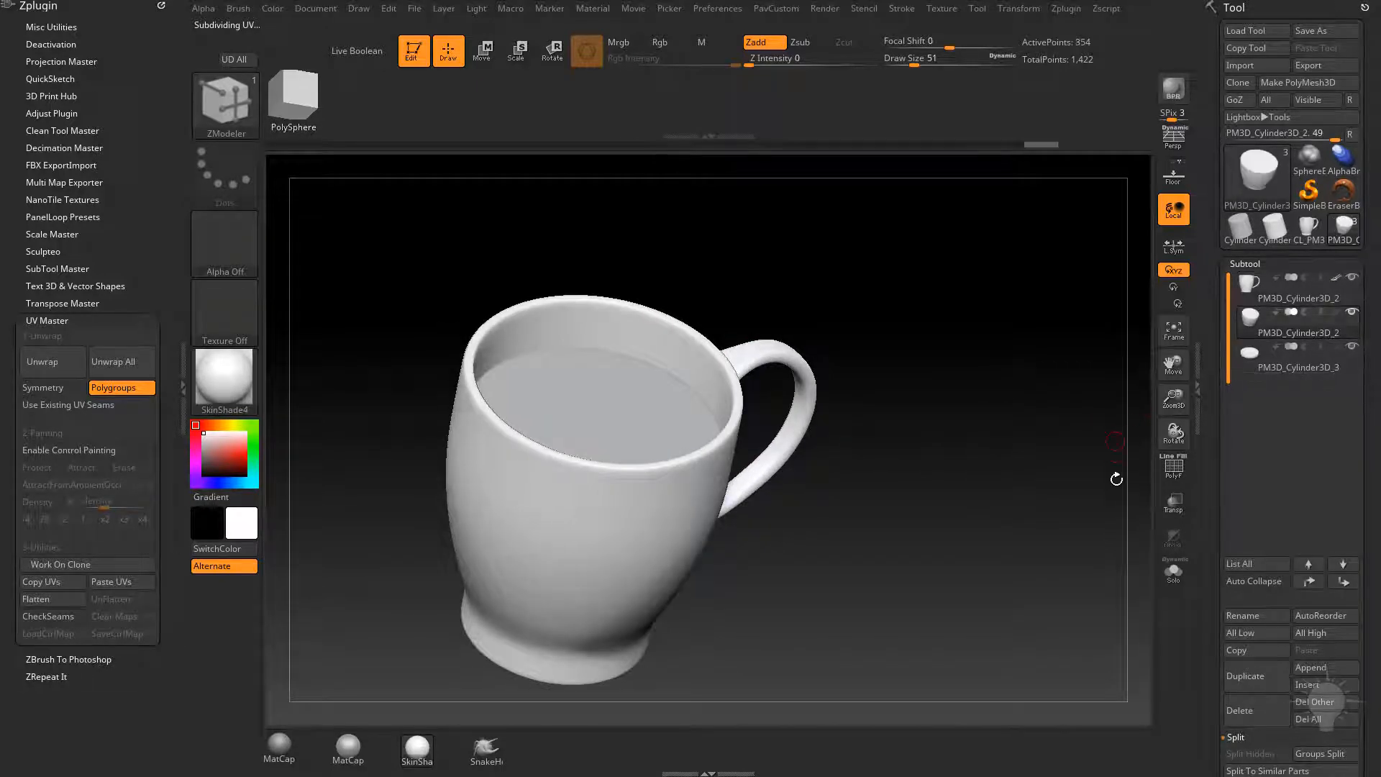
pyautogui.click(1173, 572)
pyautogui.moveTo(1053, 573); pyautogui.dragTo(1065, 558)
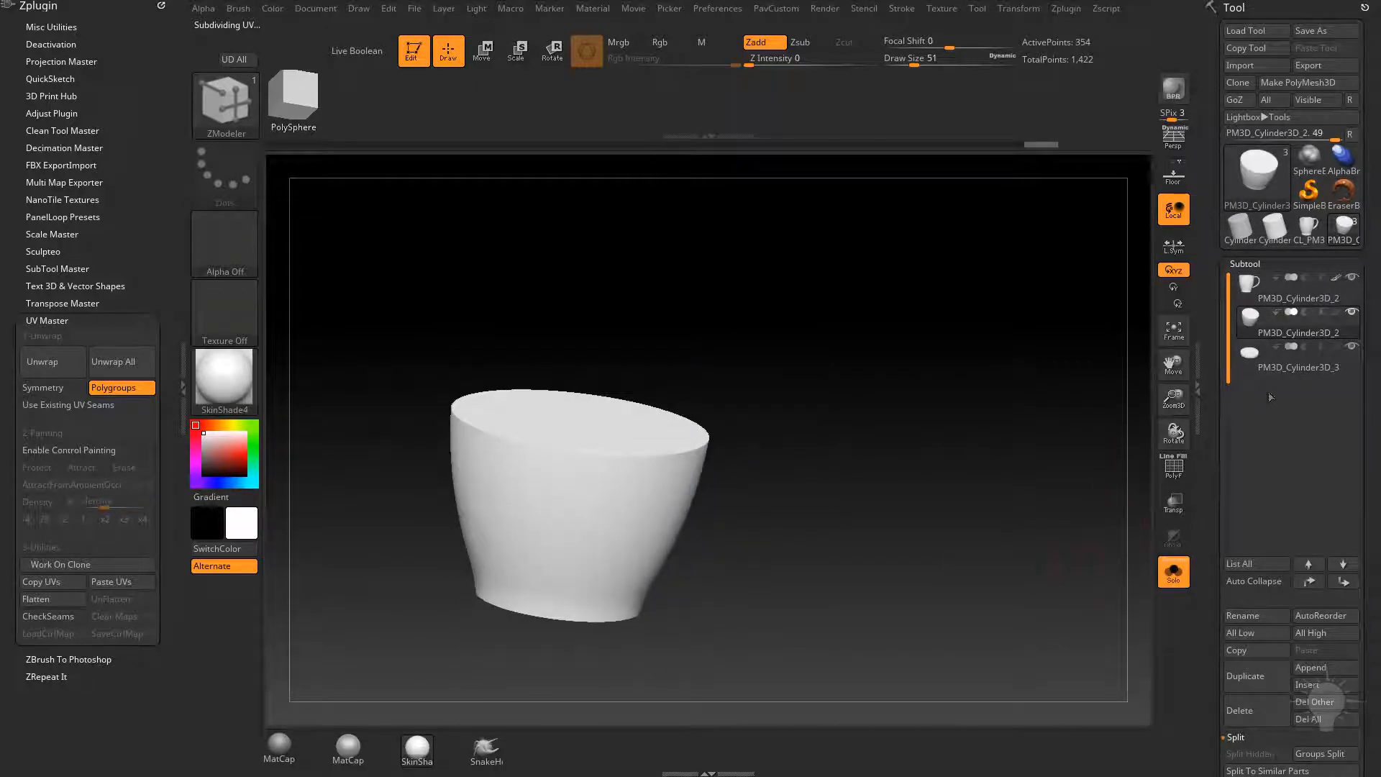
pyautogui.click(1271, 364)
pyautogui.moveTo(1042, 447); pyautogui.dragTo(1031, 490)
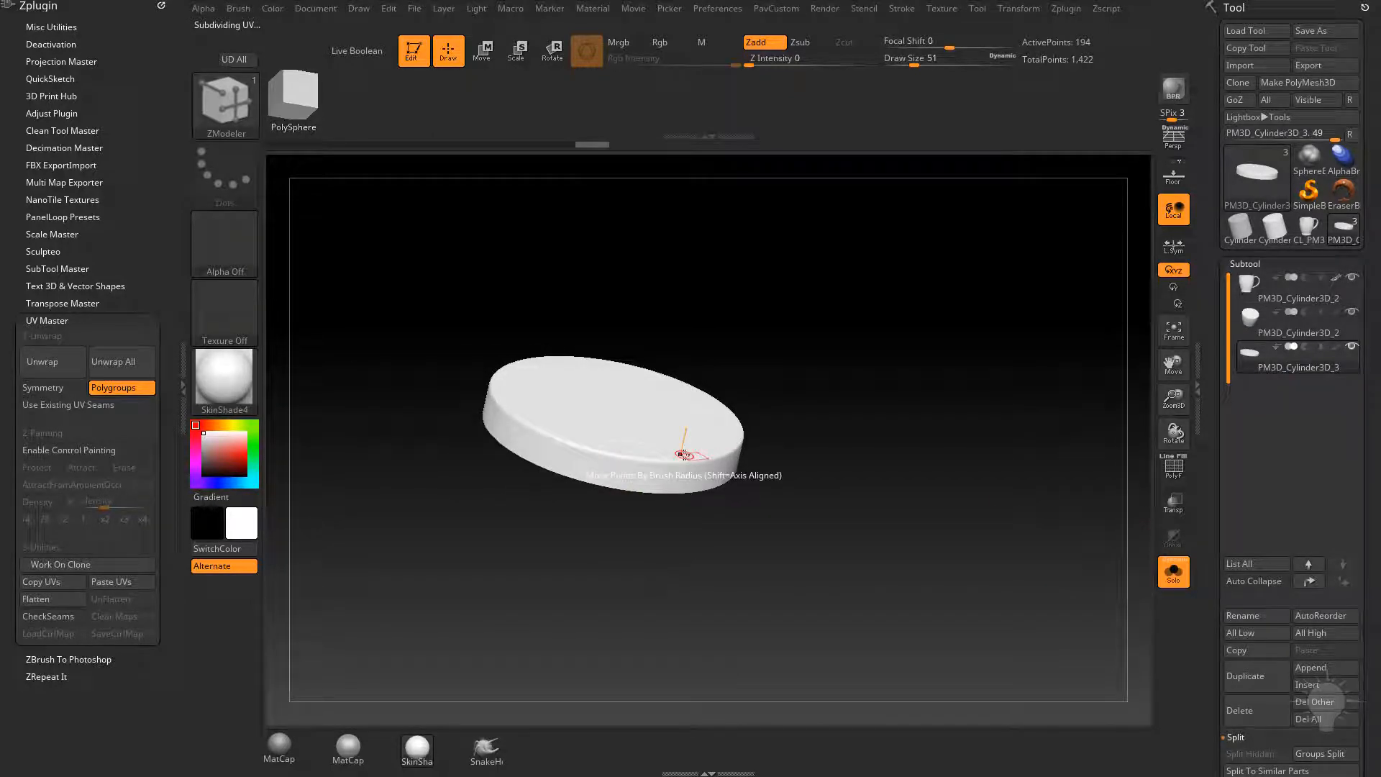
pyautogui.moveTo(848, 417); pyautogui.dragTo(1035, 352)
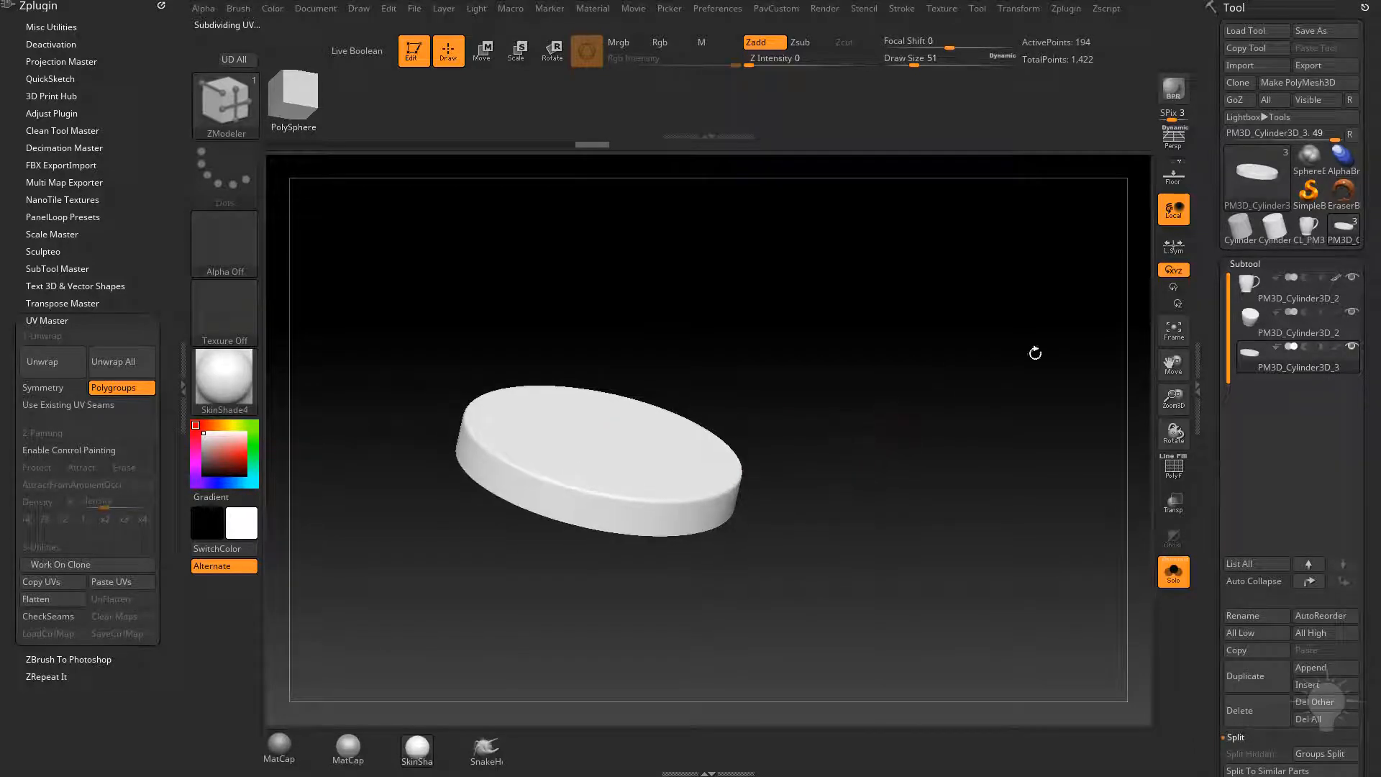
pyautogui.click(1268, 329)
pyautogui.moveTo(975, 494); pyautogui.dragTo(994, 466)
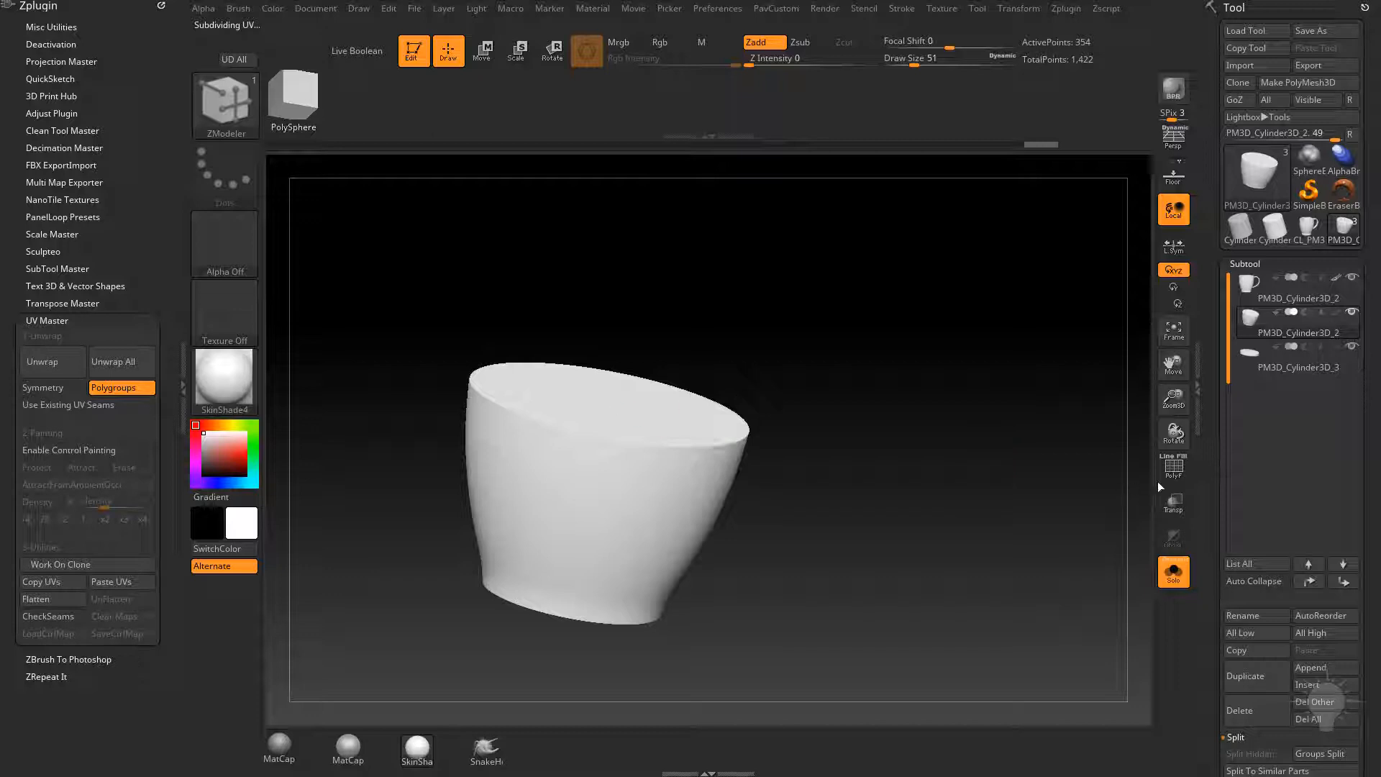
# Step: Activate the mug, turn off solo mode and examine from several angles how the liquid sits inside the mug
pyautogui.moveTo(999, 490); pyautogui.dragTo(663, 503)
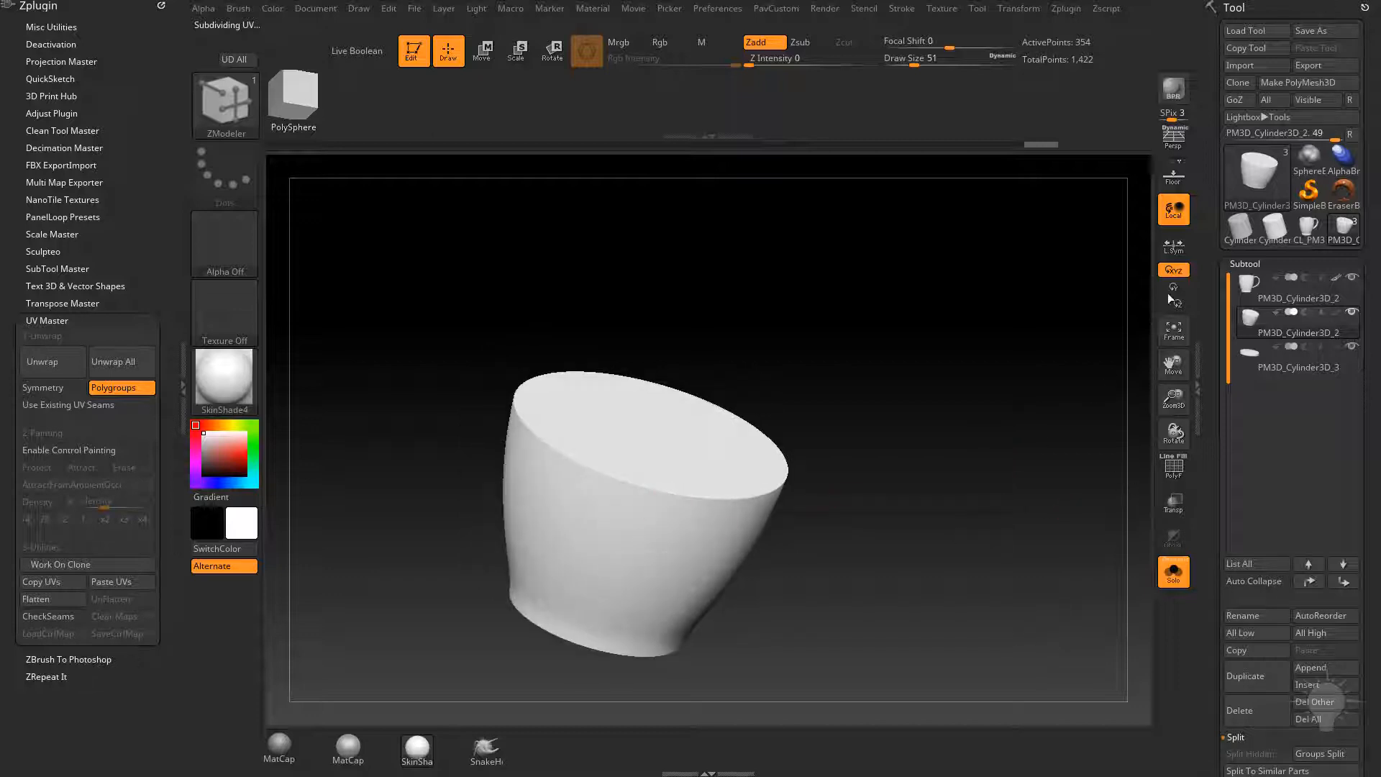
pyautogui.click(1273, 331)
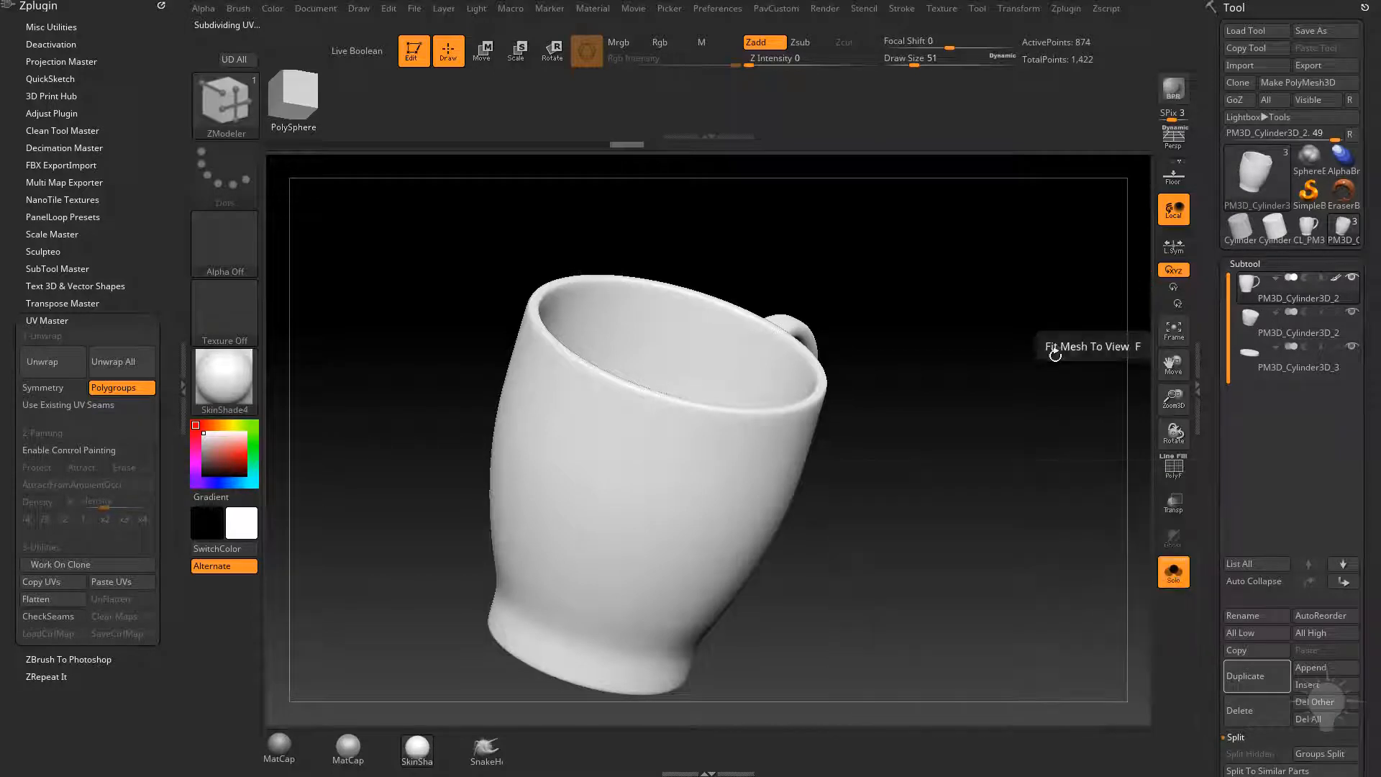
pyautogui.moveTo(1051, 354); pyautogui.dragTo(1090, 421)
pyautogui.click(1175, 576)
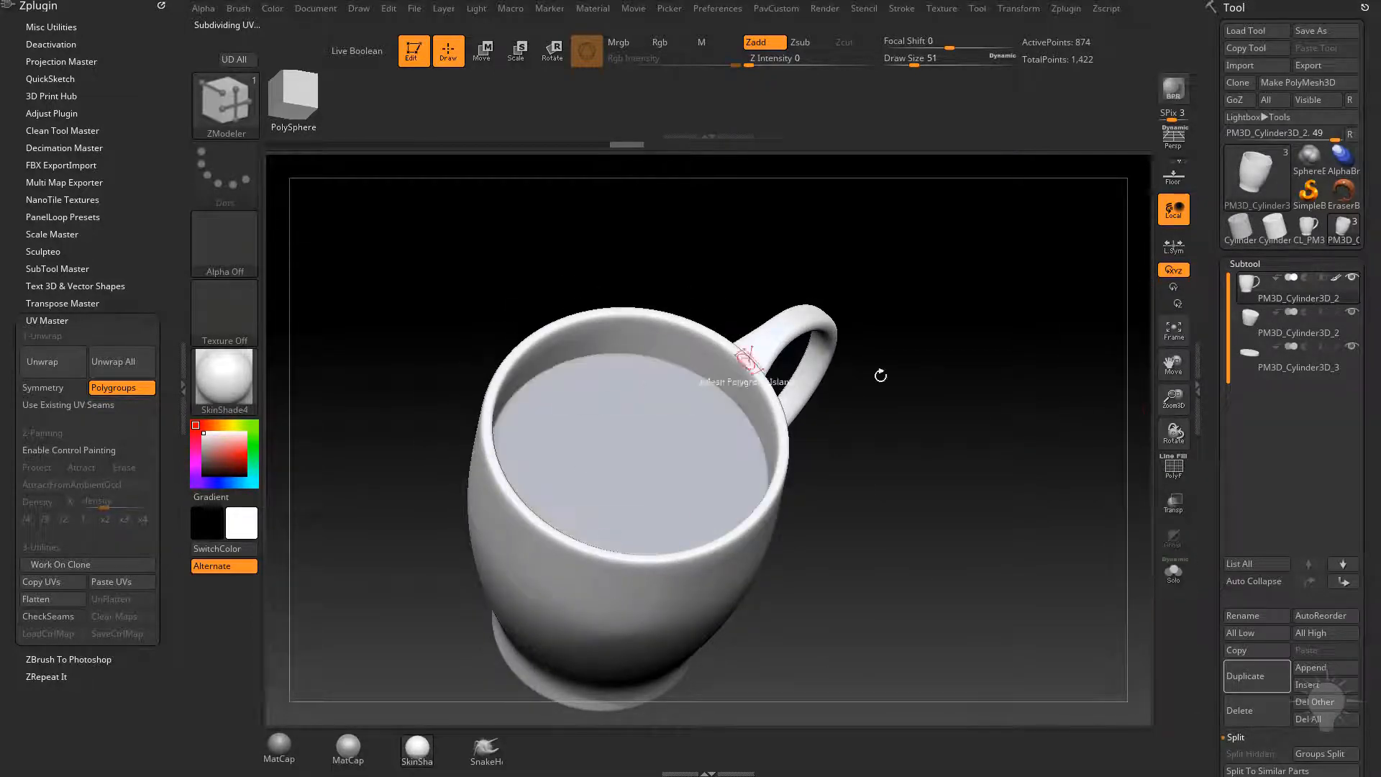
pyautogui.moveTo(986, 460); pyautogui.dragTo(971, 479)
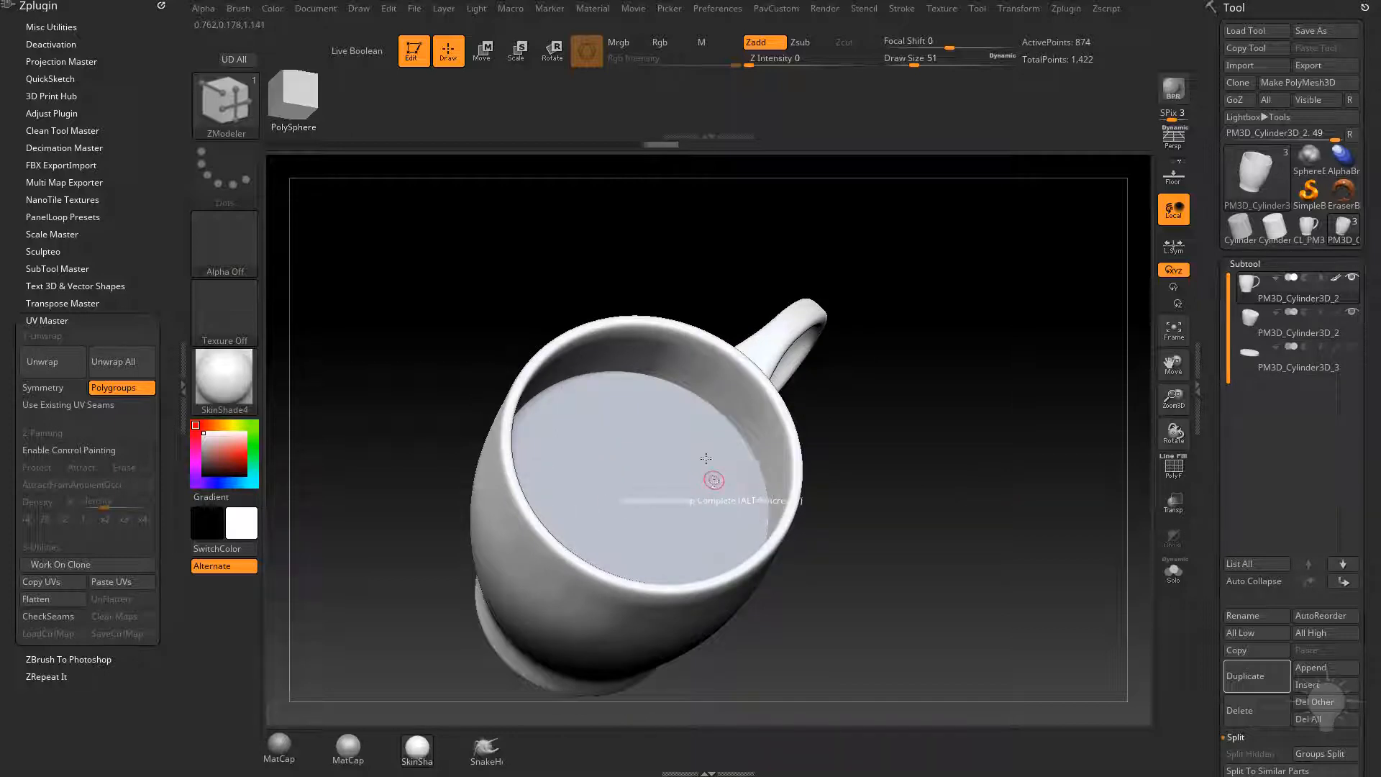
pyautogui.moveTo(882, 503); pyautogui.dragTo(858, 351)
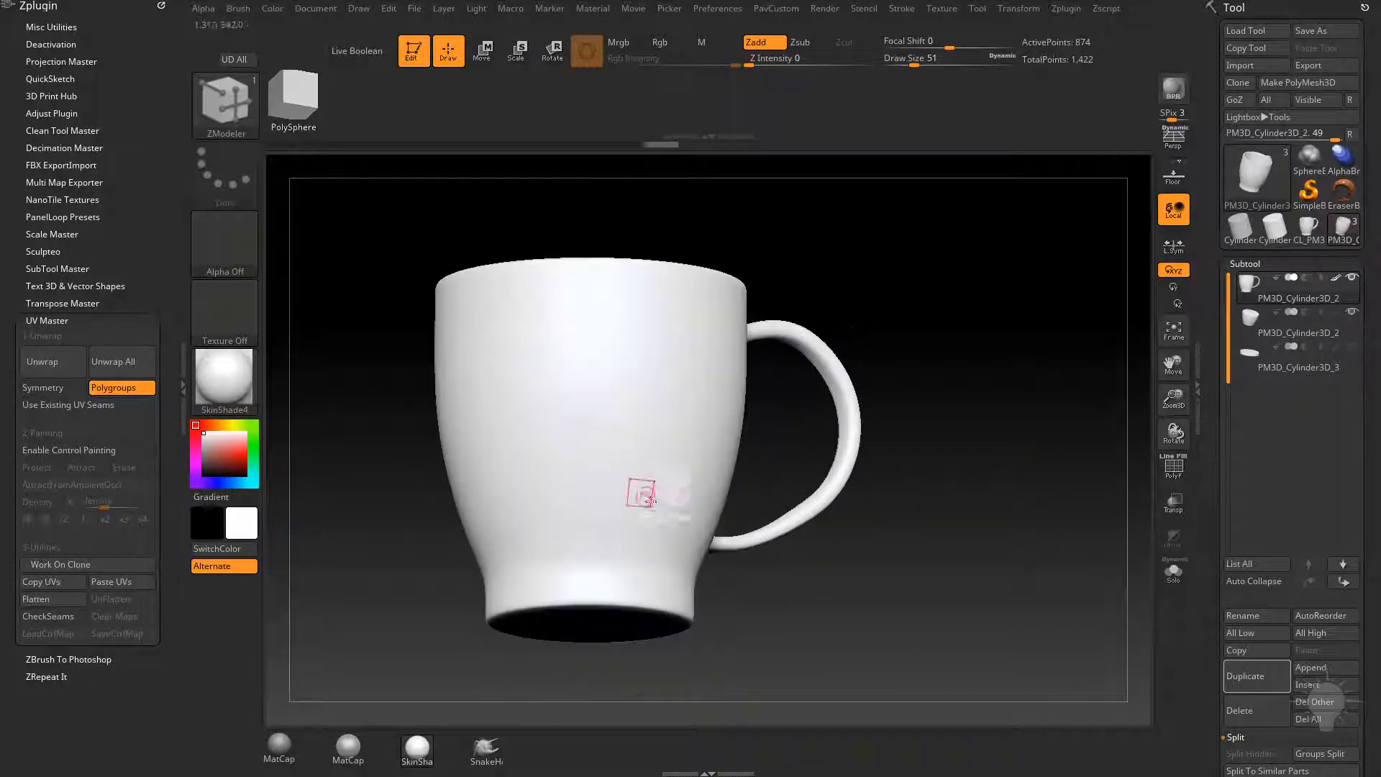
pyautogui.moveTo(957, 345); pyautogui.dragTo(976, 435)
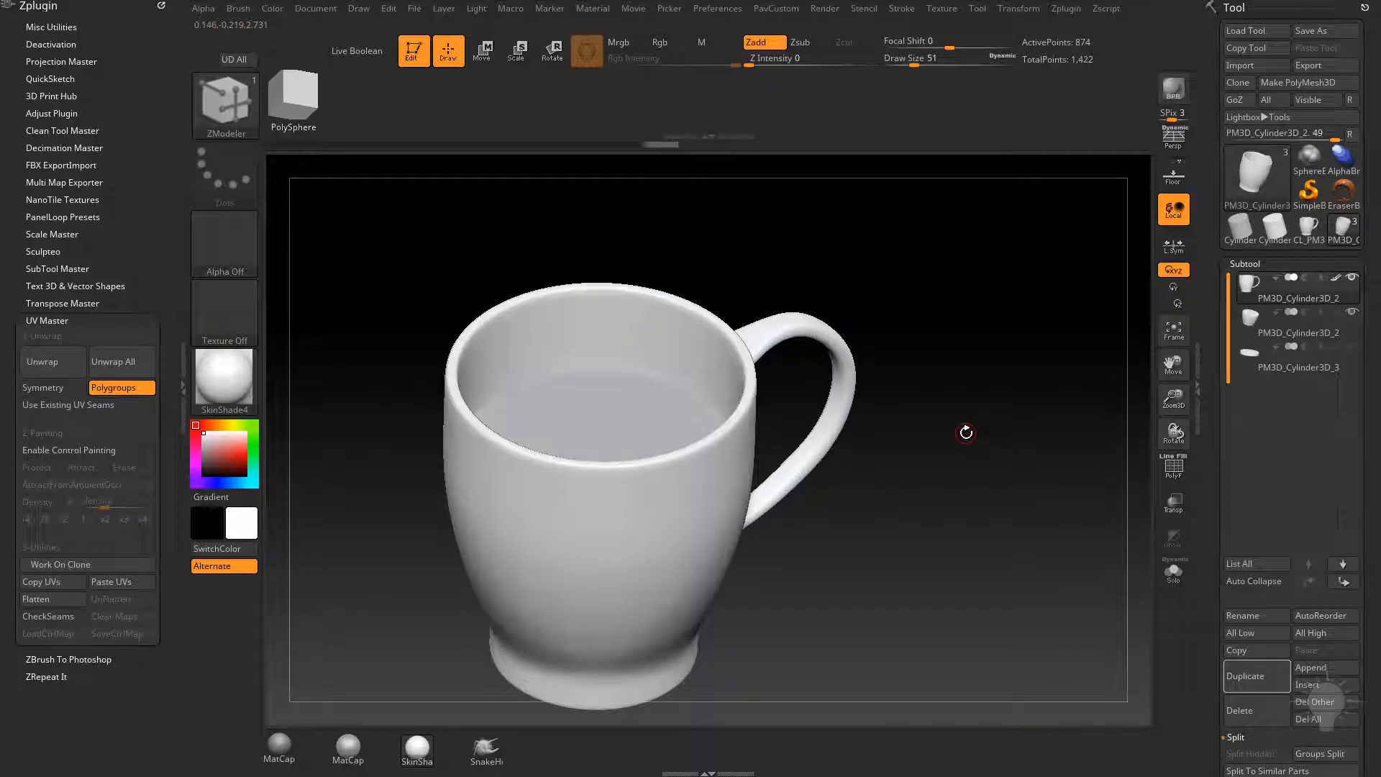
# Step: With the liquid active, hide the surface disc and send the mug and liquid to KeyShot for a close view
pyautogui.click(1277, 333)
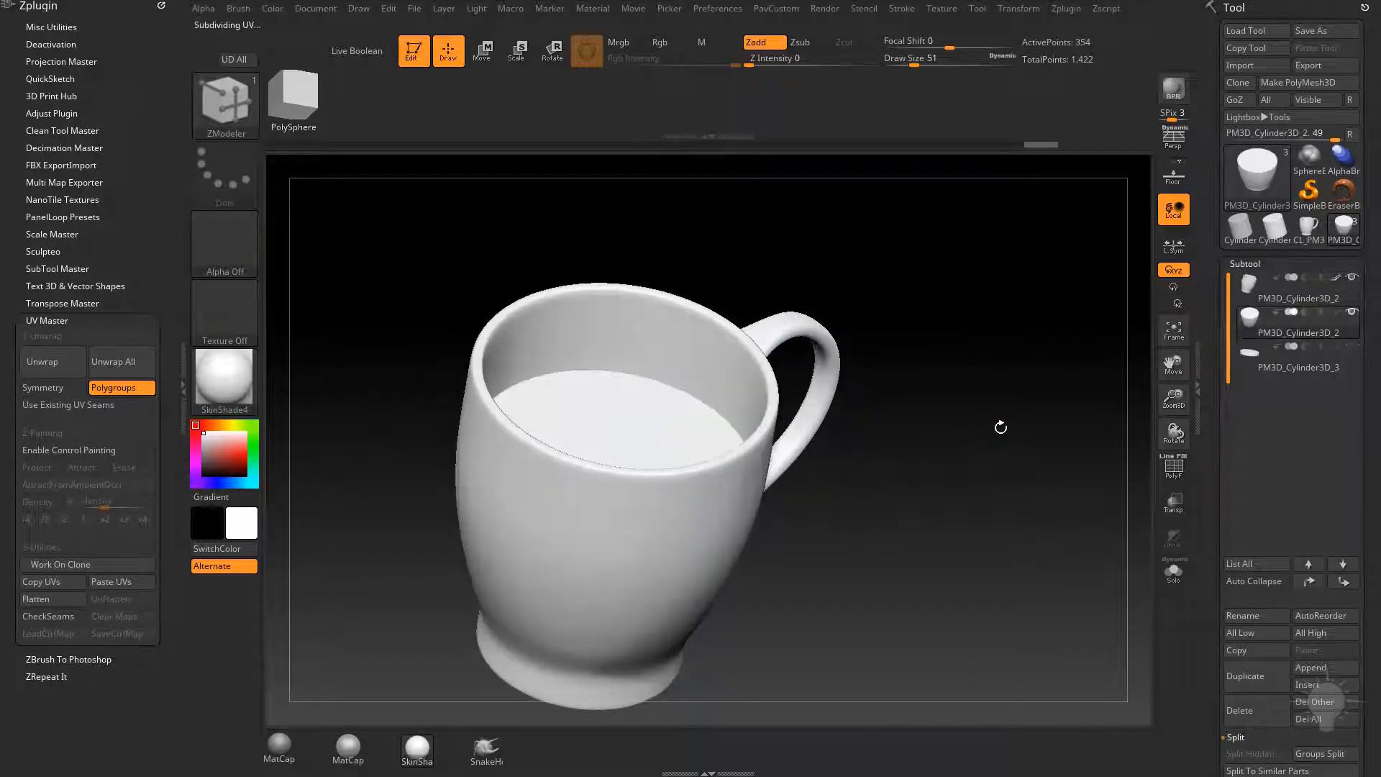
pyautogui.moveTo(905, 488); pyautogui.dragTo(1031, 495)
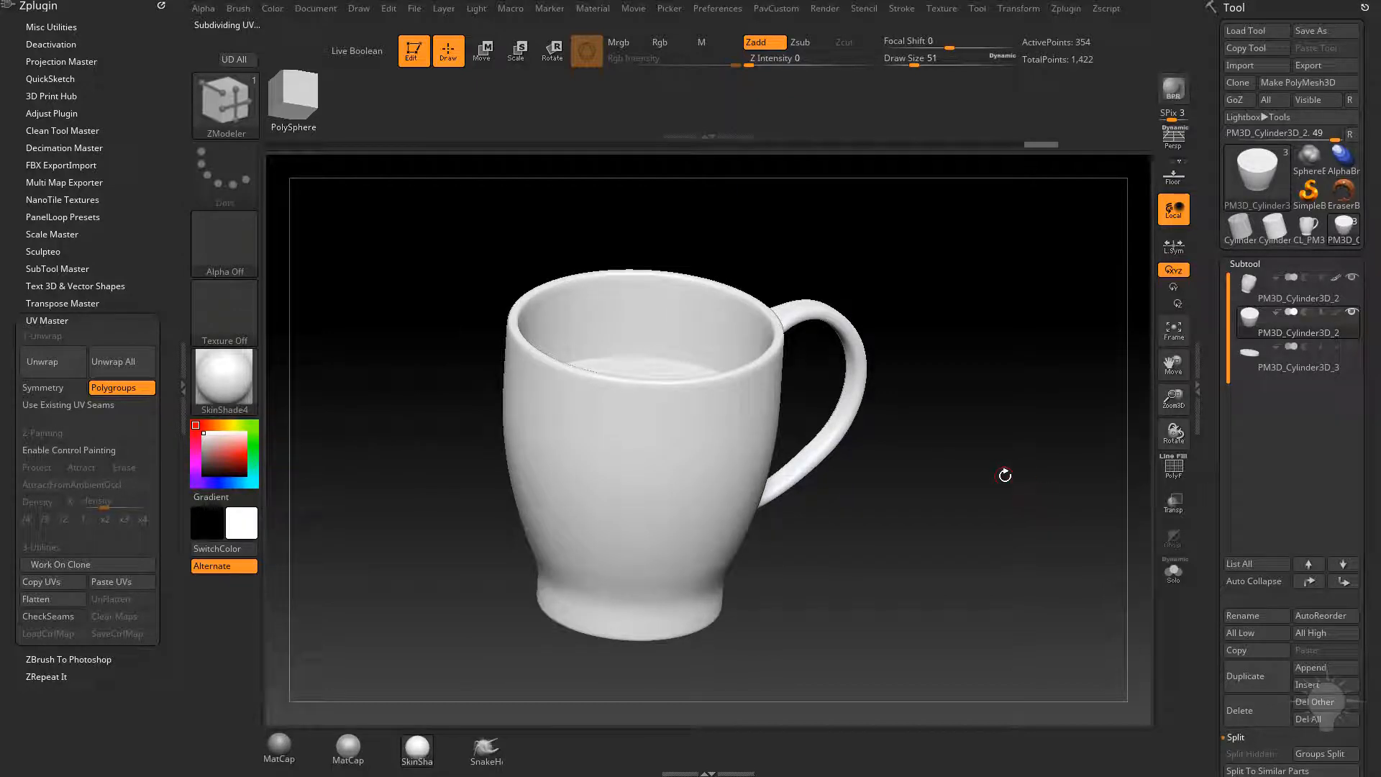
pyautogui.moveTo(1005, 476); pyautogui.dragTo(938, 418)
pyautogui.click(1352, 347)
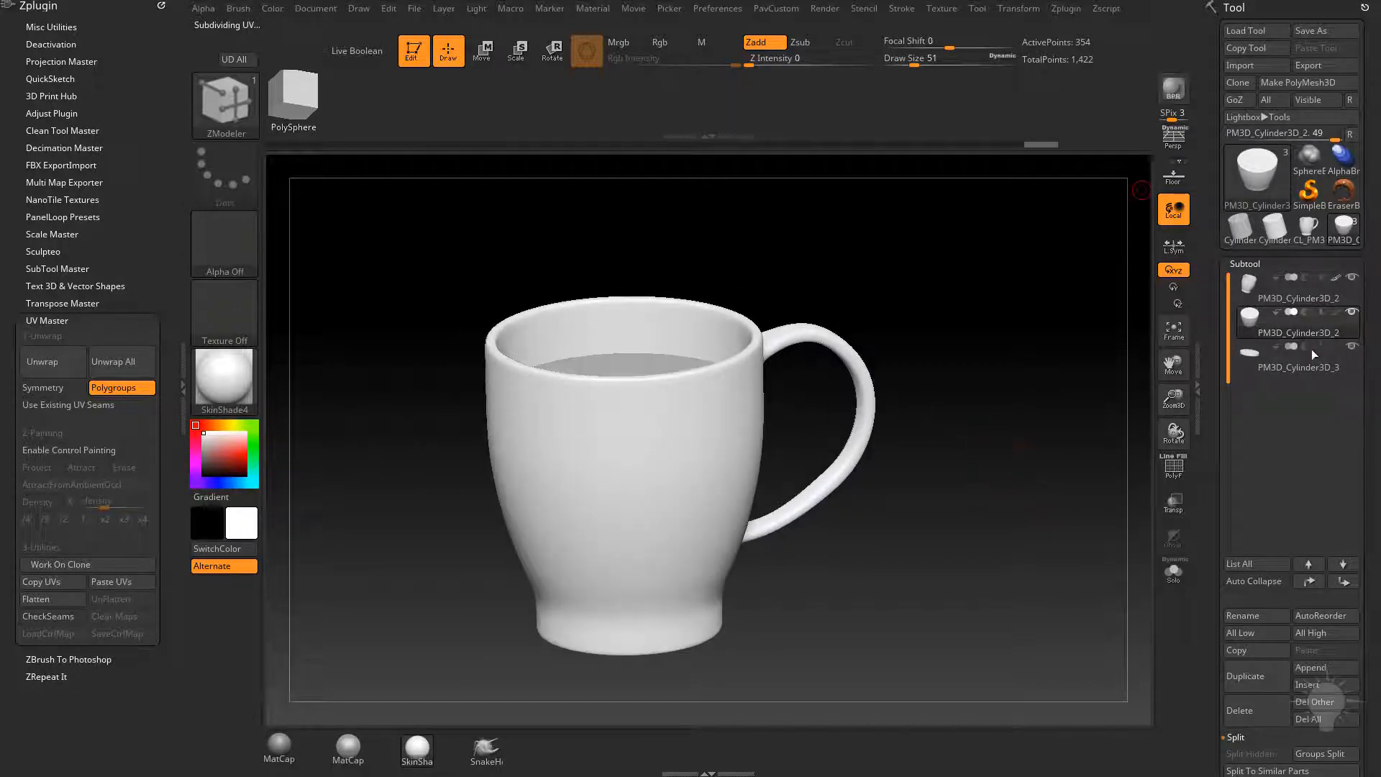
pyautogui.moveTo(1022, 461); pyautogui.dragTo(1010, 489)
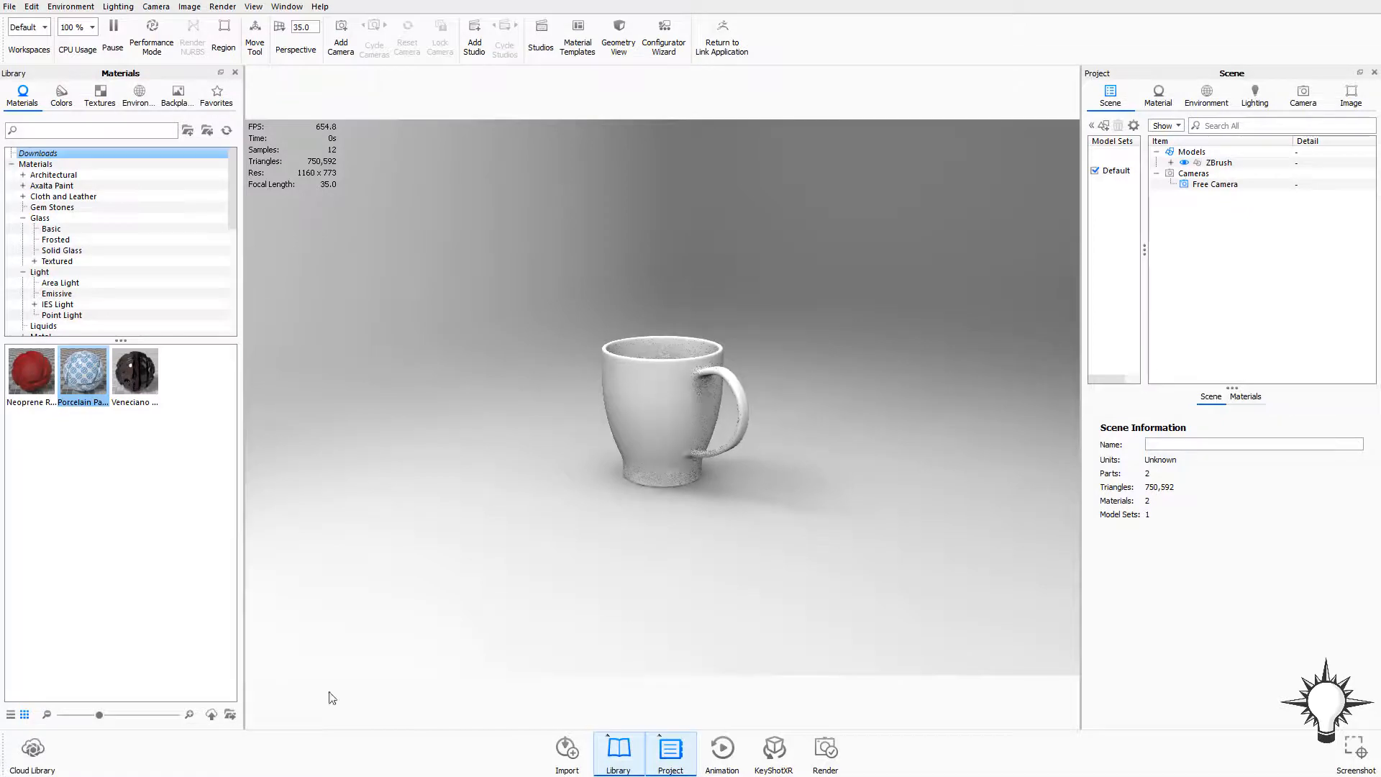
pyautogui.scroll(6, 588, 472)
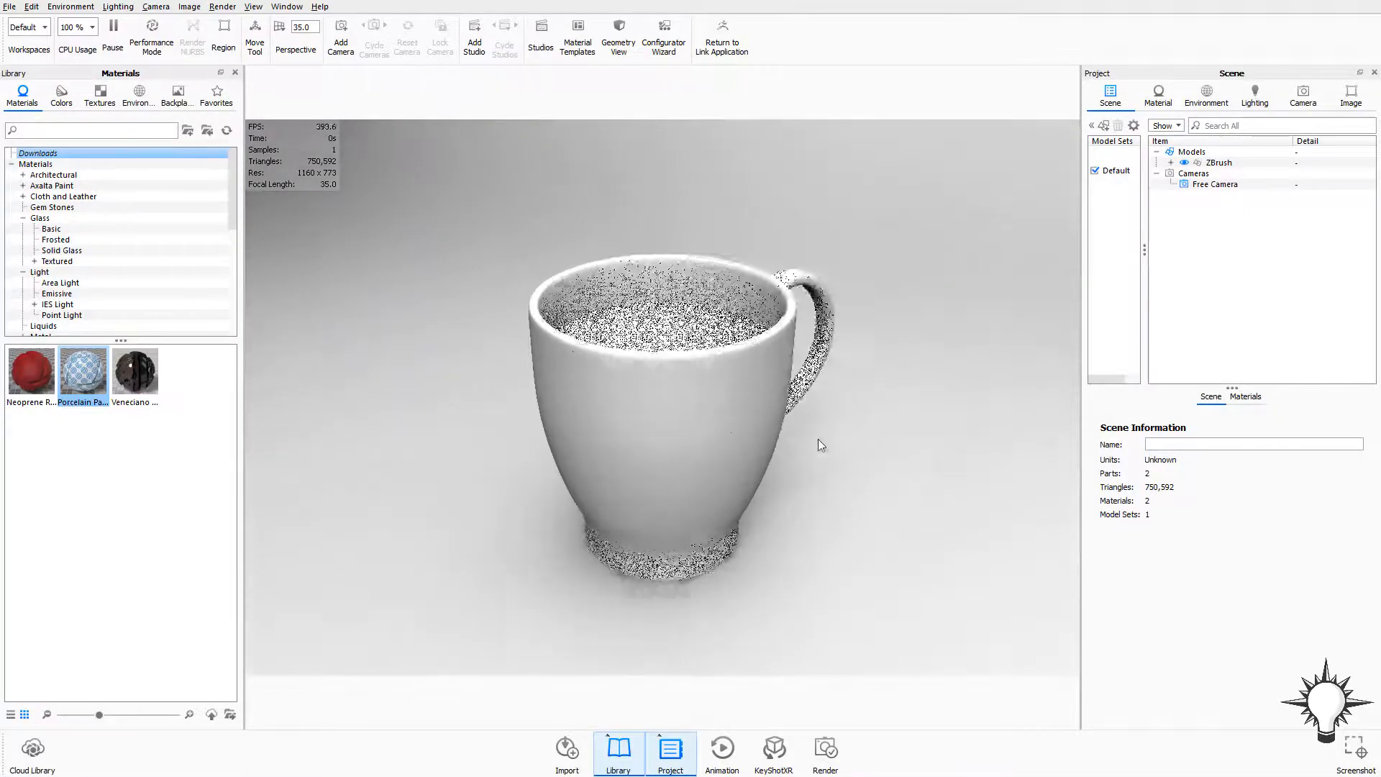